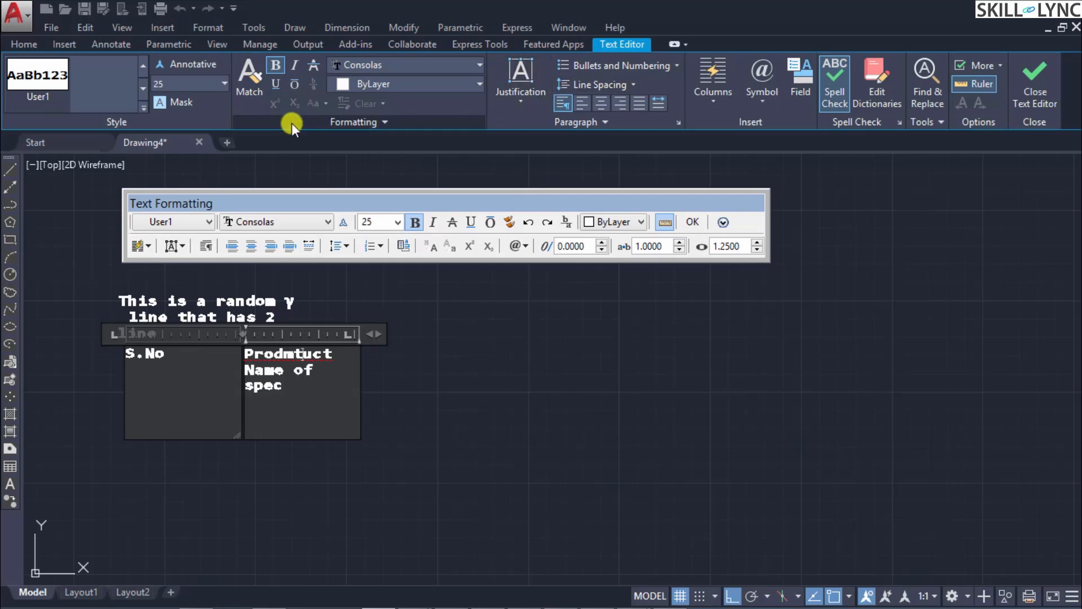
Step: Reposition the Text Formatting toolbar above the text and examine its additional options, including the available character sets
left_click_drag(453, 208, 470, 198)
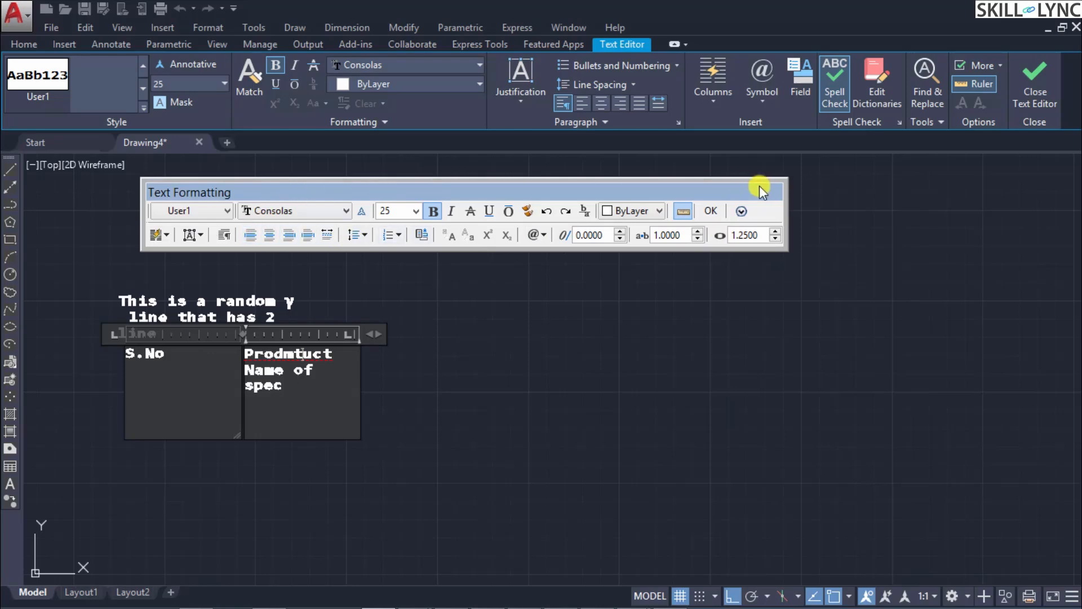
left_click(679, 211)
left_click(743, 210)
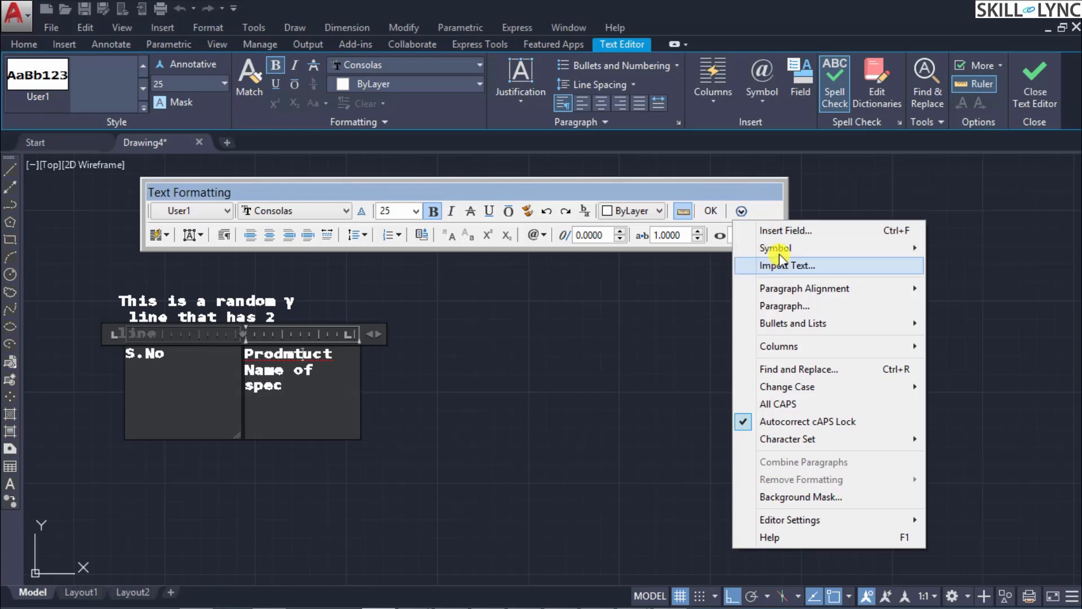
mouse_move(808, 386)
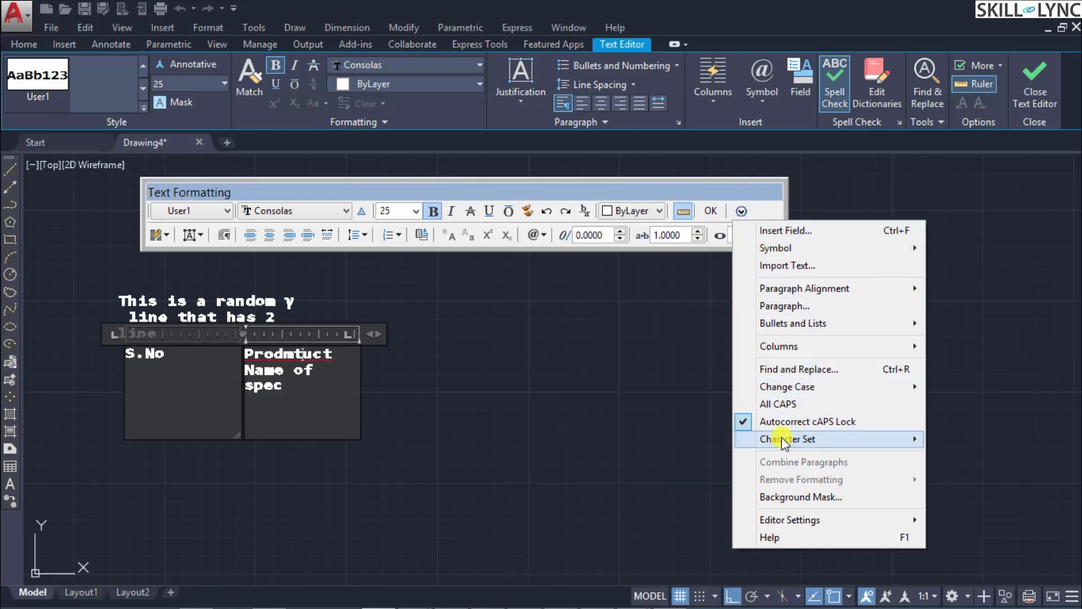
mouse_move(781, 438)
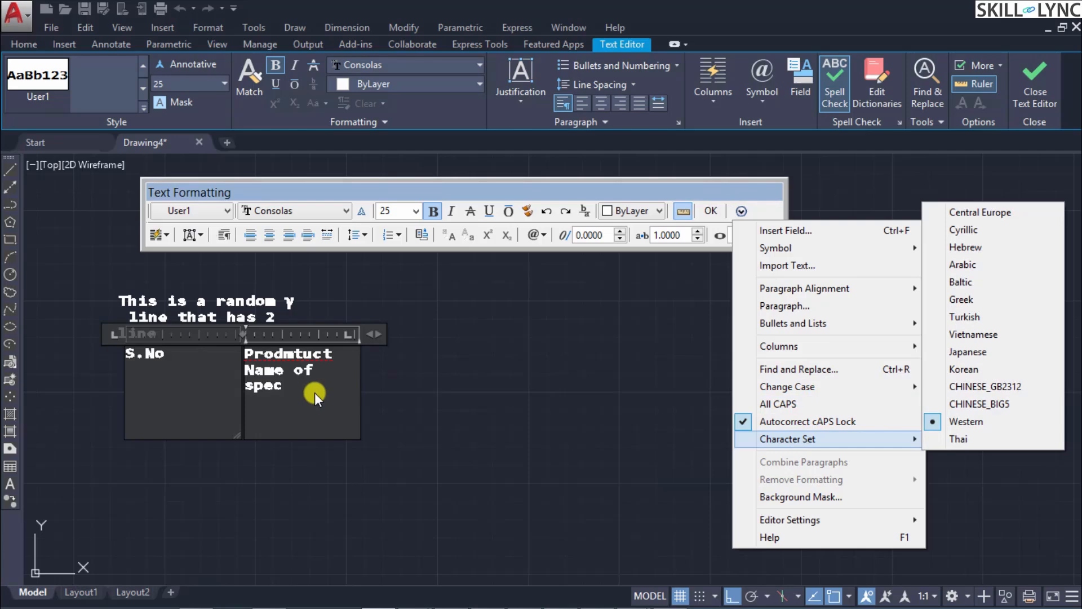
left_click(399, 394)
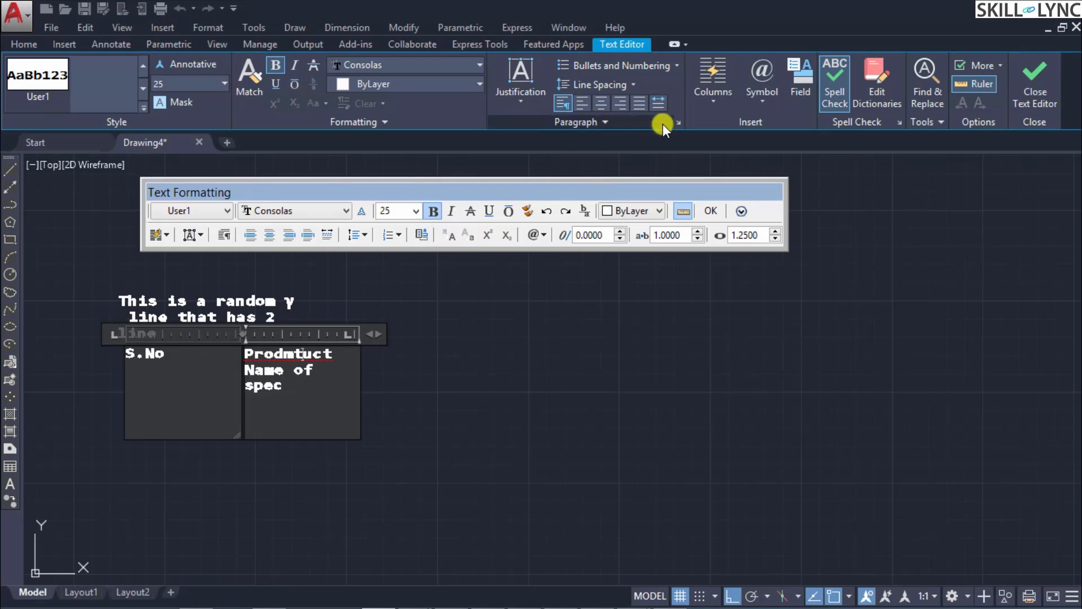
Step: Review the paragraph settings for tabs, indents, alignment and spacing without changing them, and close the text editor
left_click(679, 122)
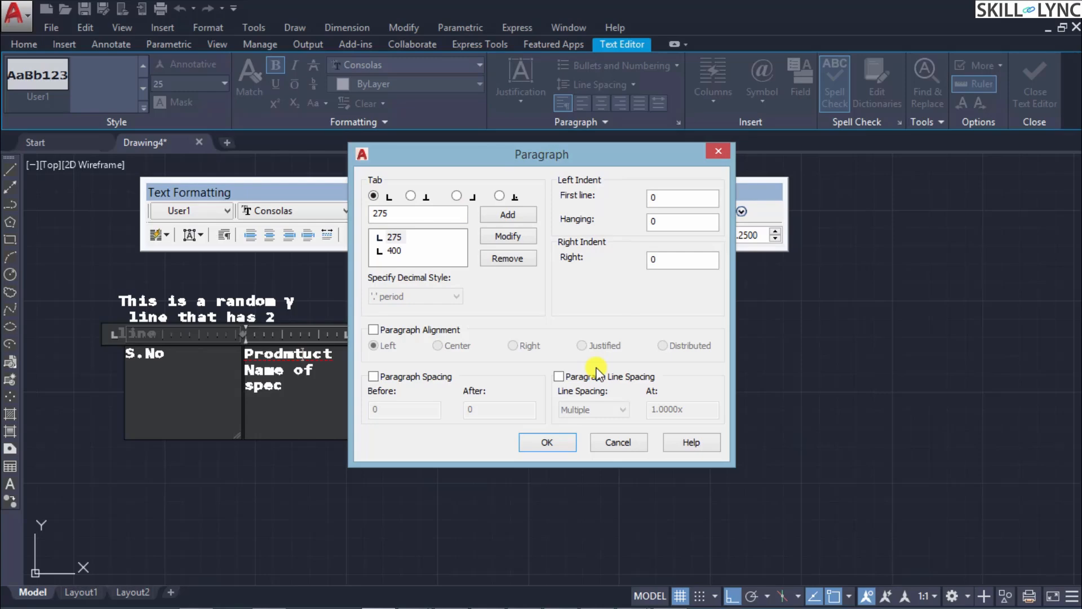
left_click(620, 442)
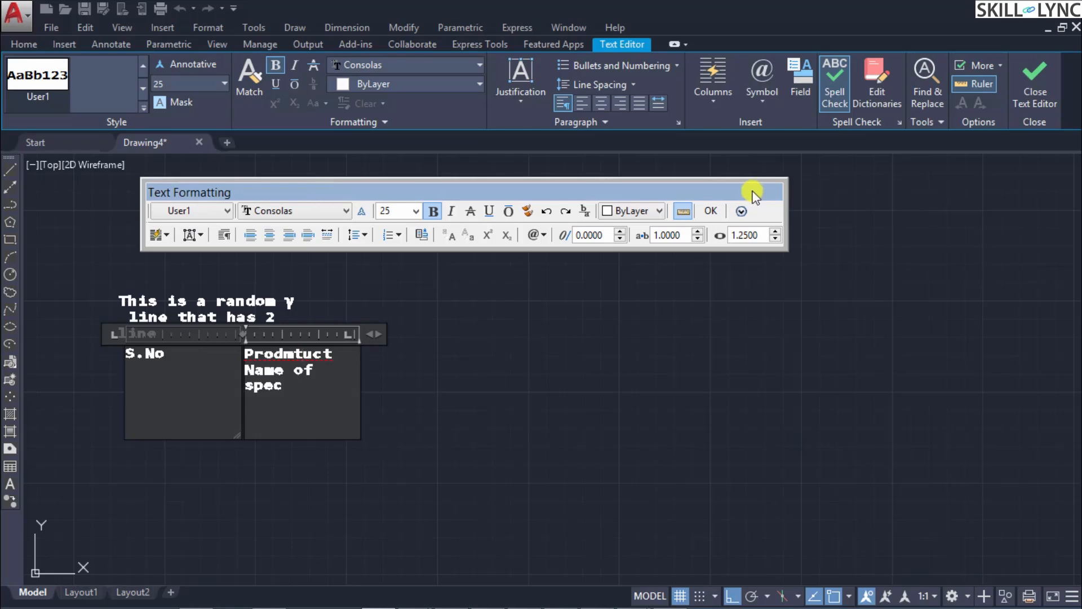
left_click(712, 210)
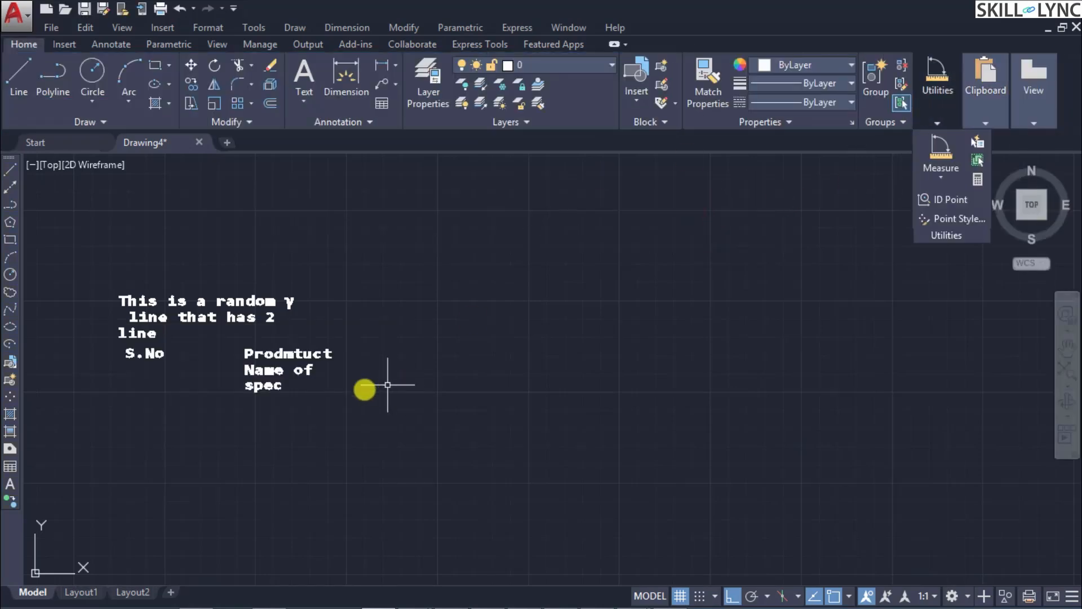
Step: Reopen the two-column text for editing and turn off Show Background in the editor settings
double_click(299, 371)
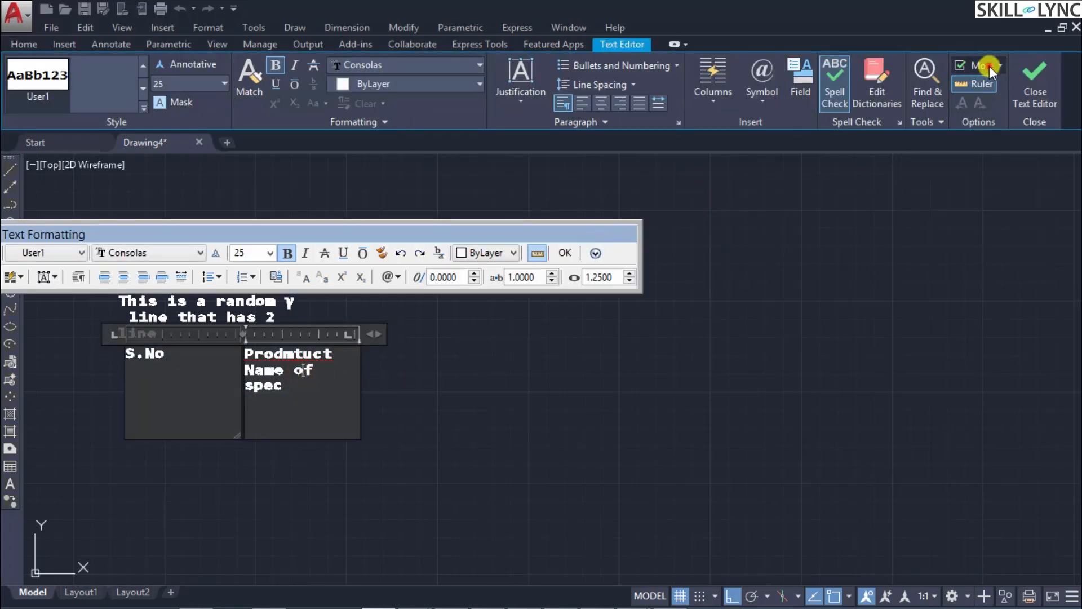
left_click(989, 66)
mouse_move(1009, 106)
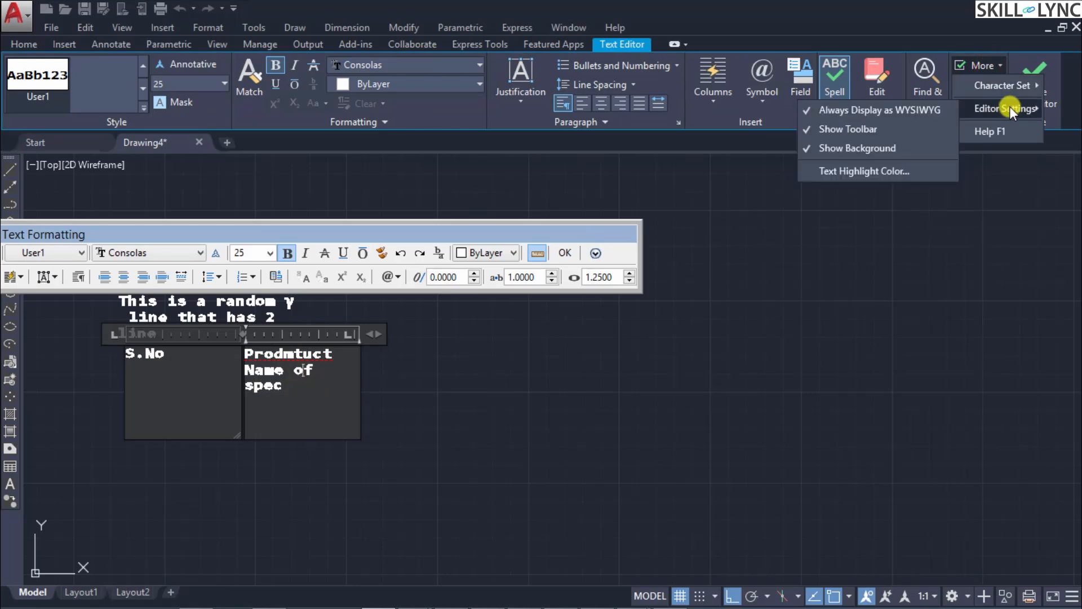
left_click(887, 144)
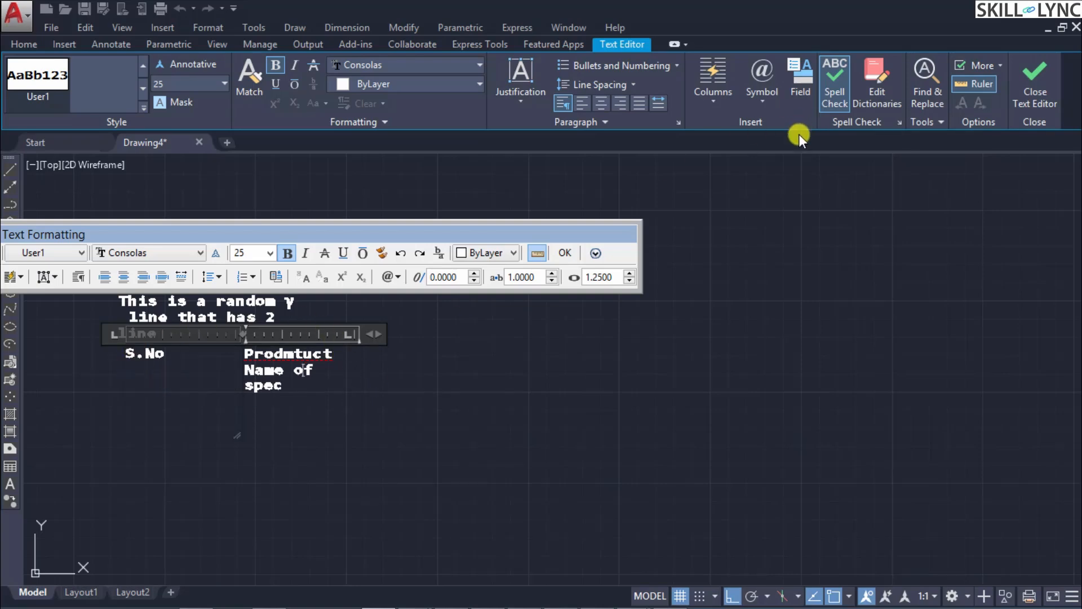
Step: Turn Show Background back on in the text editor settings
left_click(992, 64)
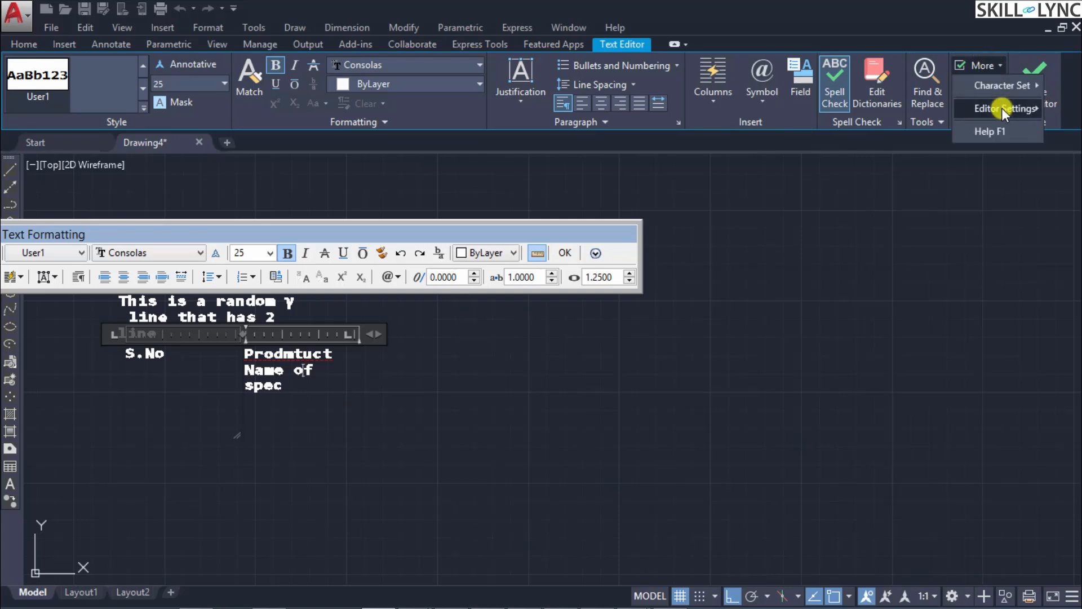
mouse_move(1002, 107)
left_click(898, 144)
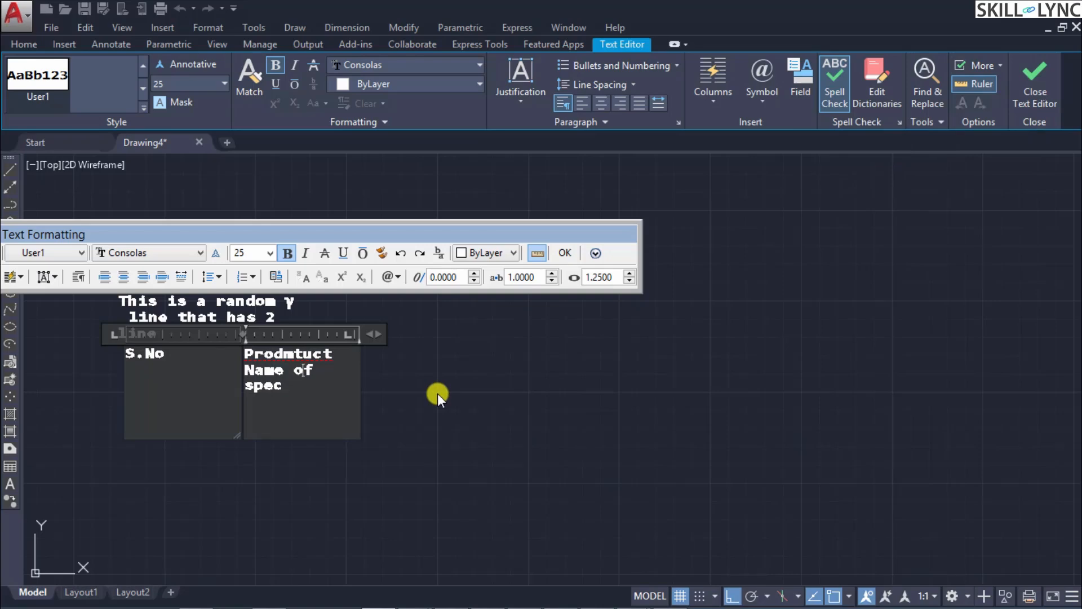
Step: Examine the Index Color, True Color and Color Books choices for the text highlight color, and cancel without choosing one
left_click(995, 63)
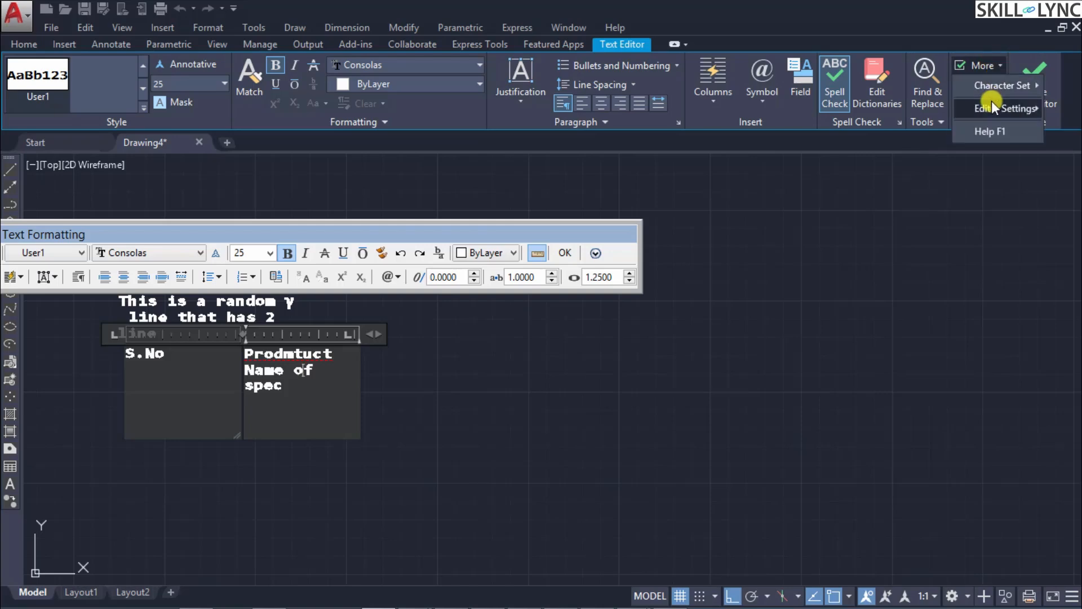
mouse_move(992, 102)
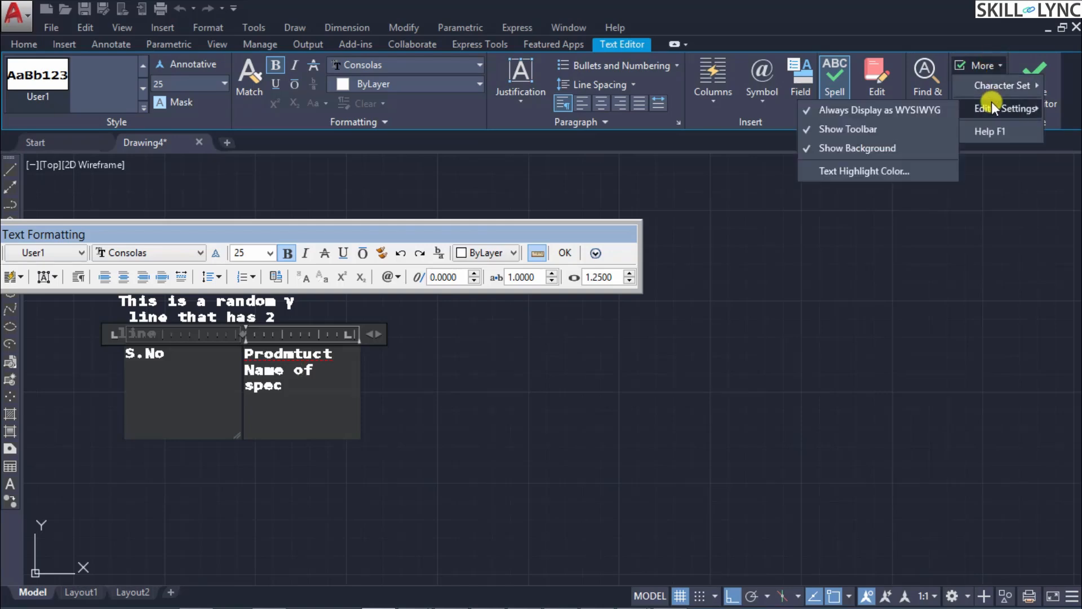
left_click(888, 172)
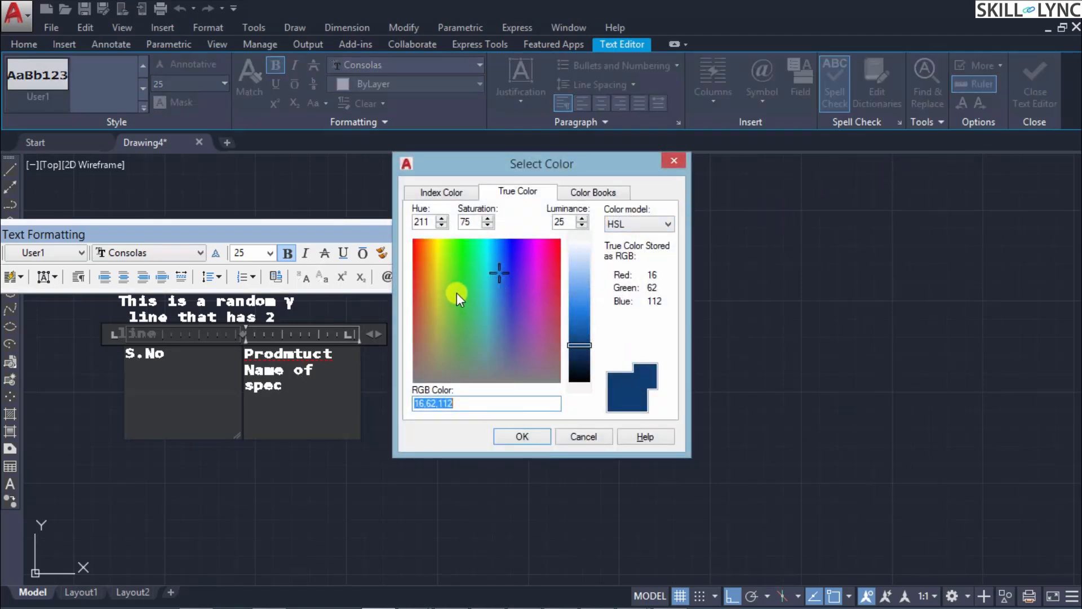
left_click(460, 191)
left_click(510, 192)
left_click(586, 191)
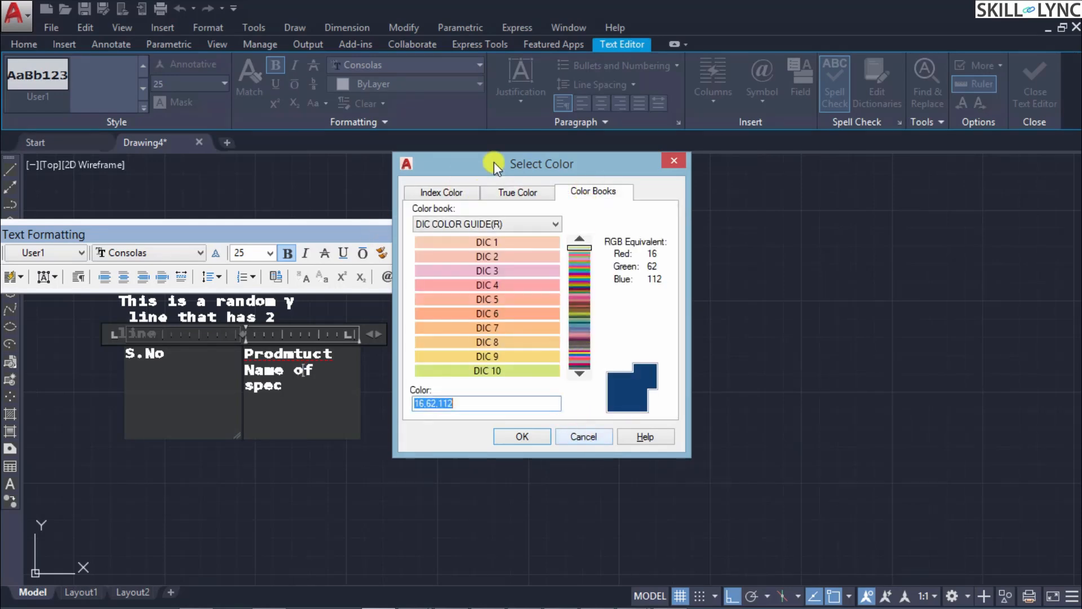
left_click(586, 437)
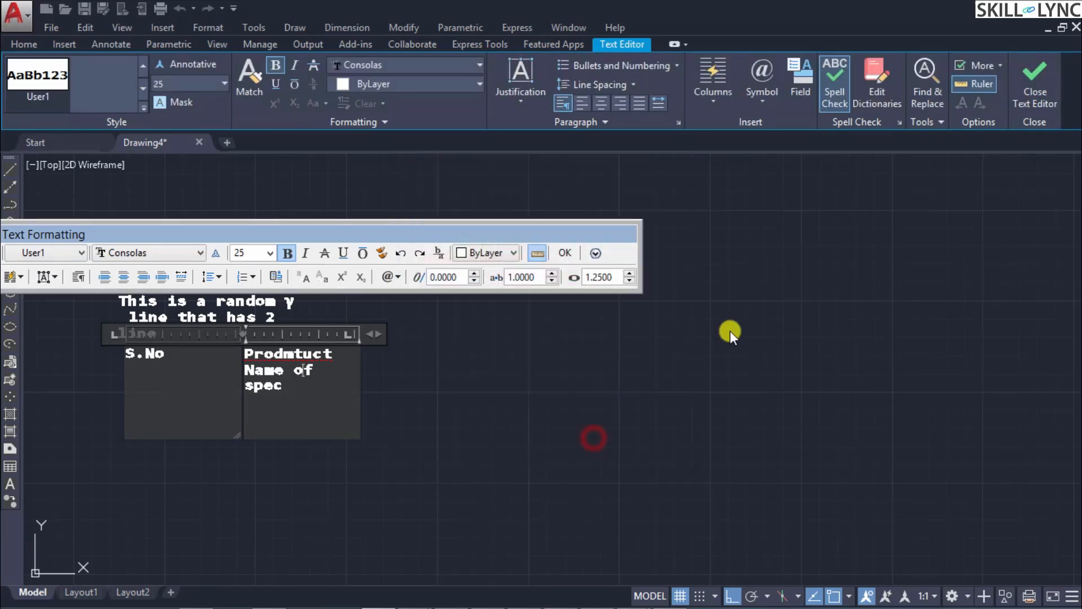
left_click(989, 65)
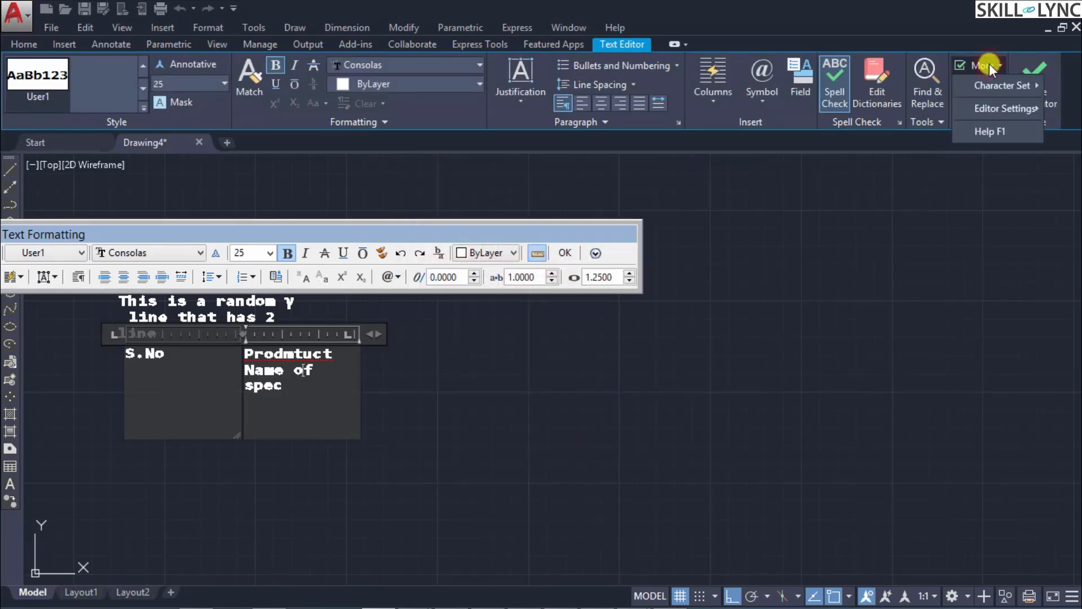
mouse_move(993, 109)
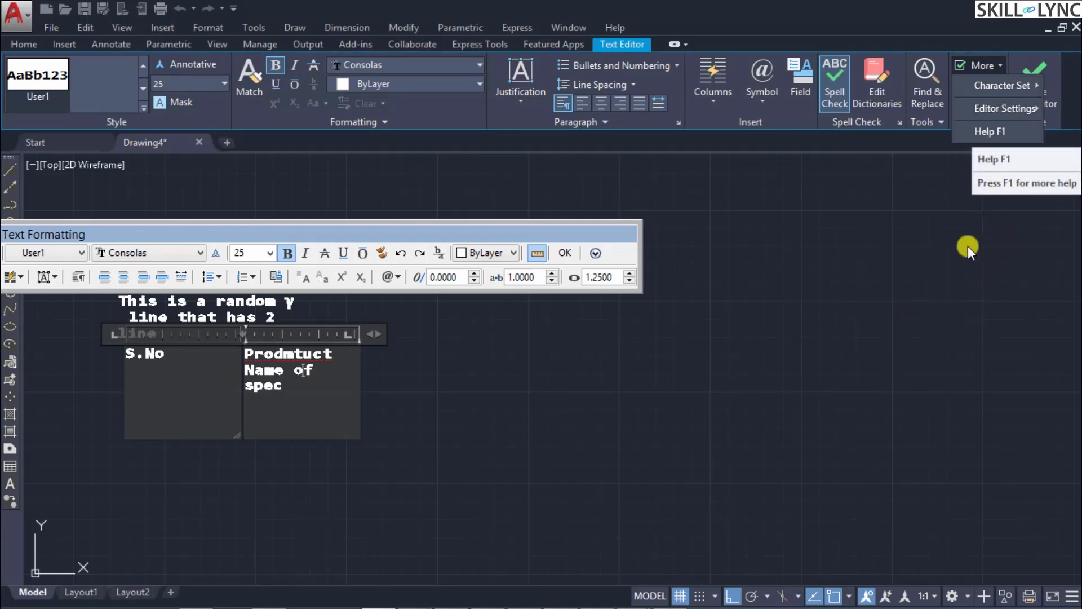
left_click(923, 259)
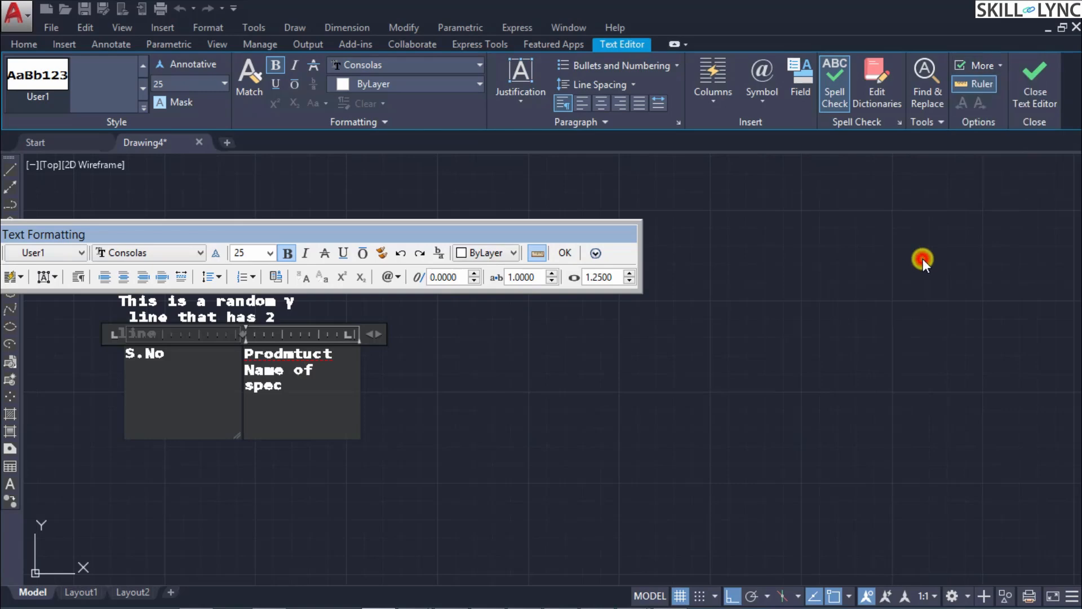
Step: Hide the text editor's ruler, show it again, and reopen the two-column text to check it
left_click(970, 86)
left_click(273, 388)
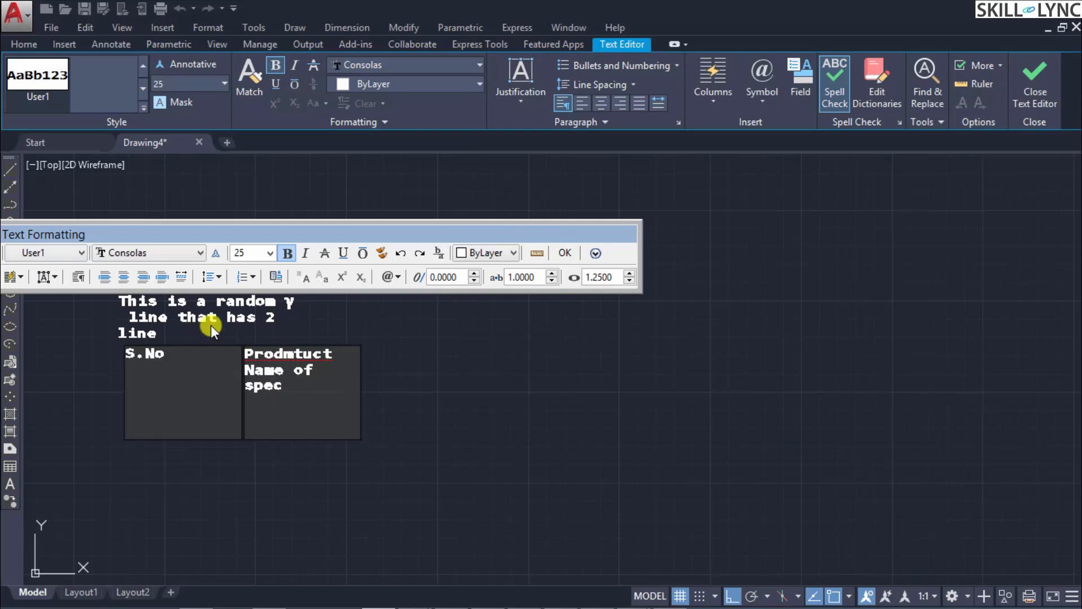
left_click(538, 253)
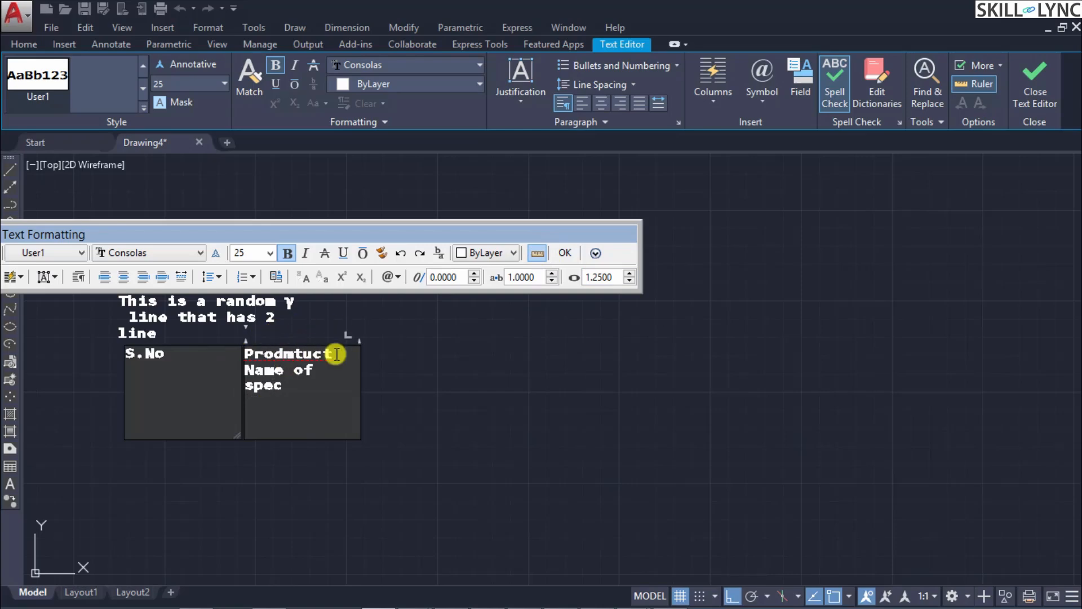
left_click(460, 432)
double_click(253, 374)
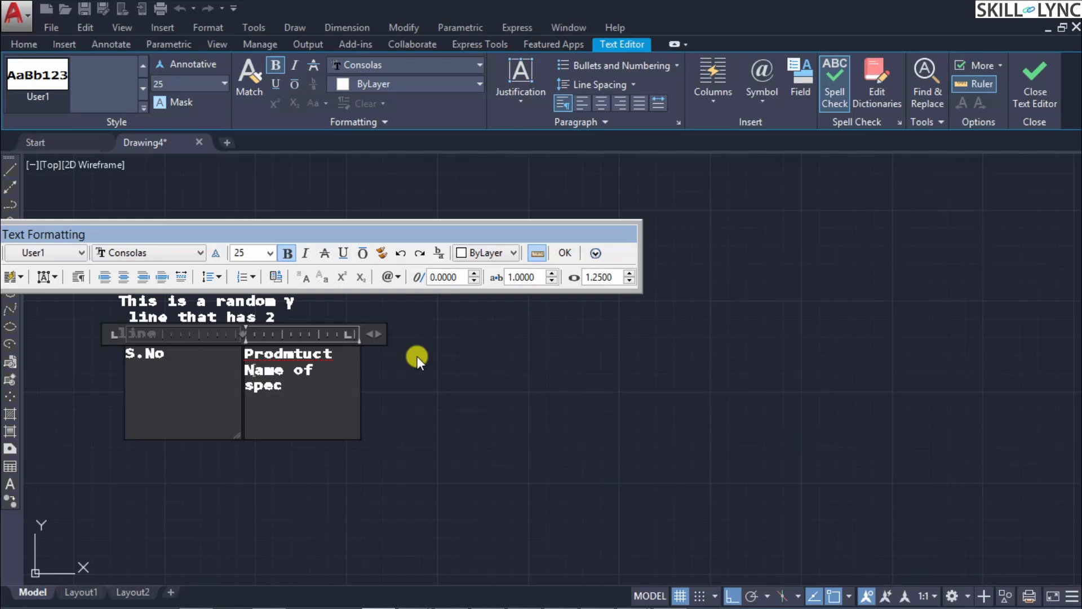
Step: Finish editing the two-column text and return to the drawing with nothing selected
left_click(565, 253)
left_click(533, 333)
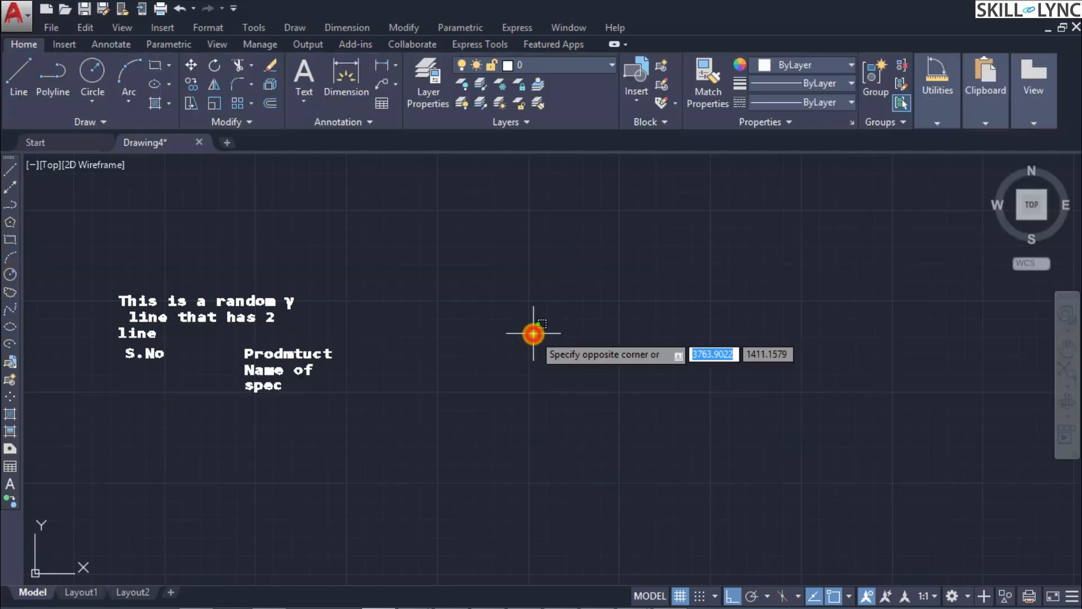
left_click(774, 253)
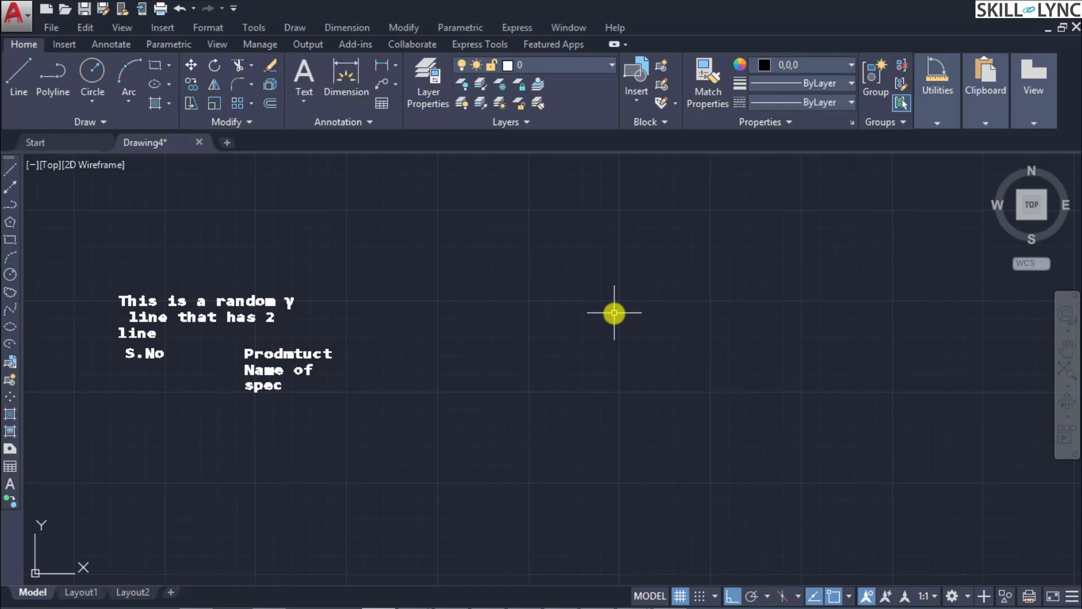
Step: Run the COLOR command and accept true color 0,0,0 as the current object color
type("COLOR")
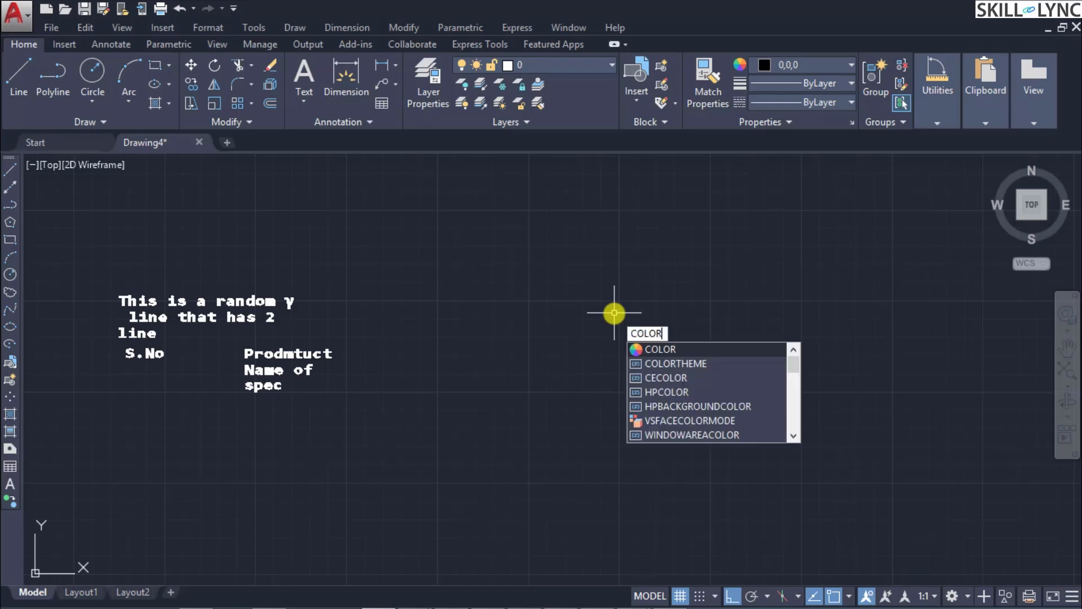
key("Return")
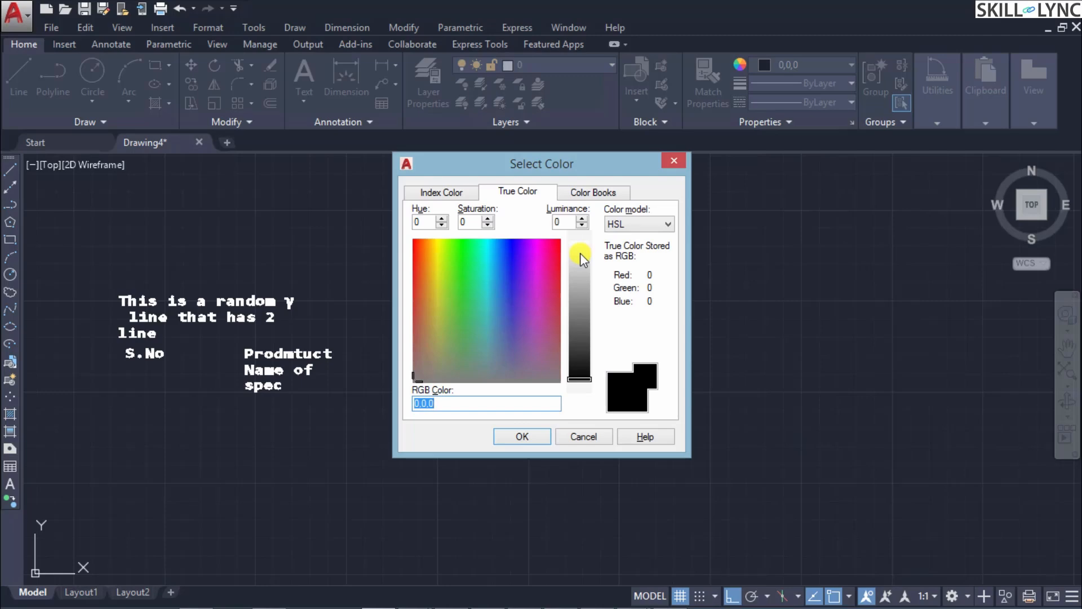
key("Return")
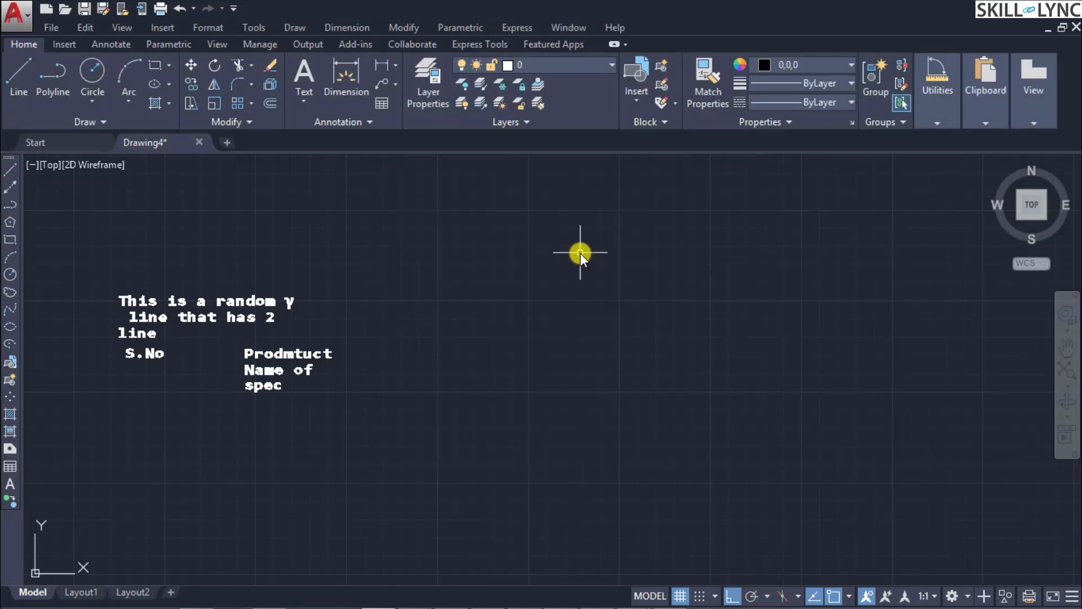
Step: Reopen the two-column text and set the editor's text highlight color to light green, RGB 151,247,110
double_click(252, 370)
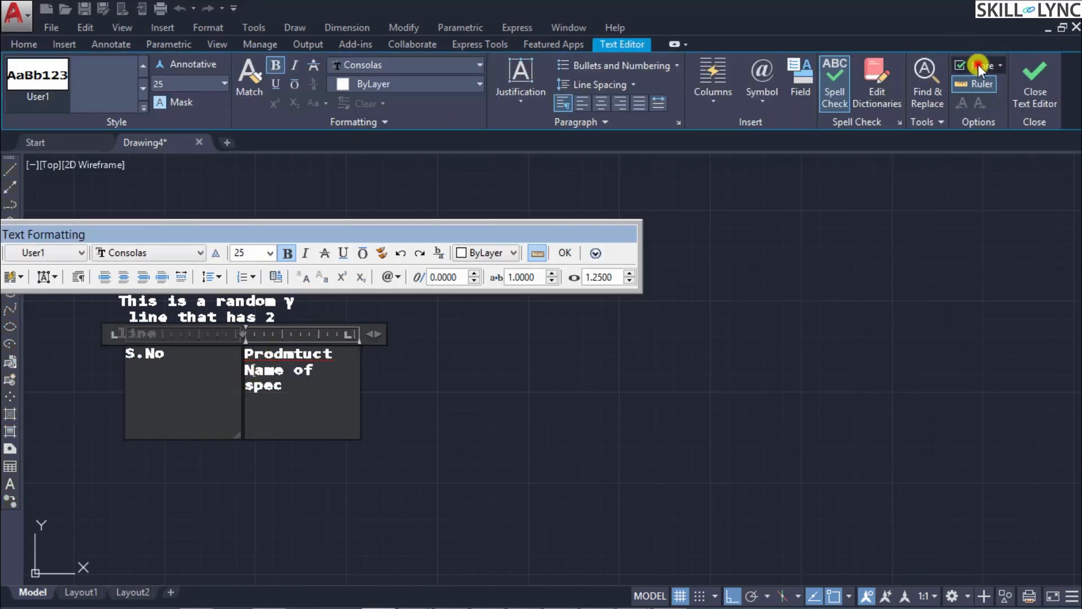
left_click(979, 64)
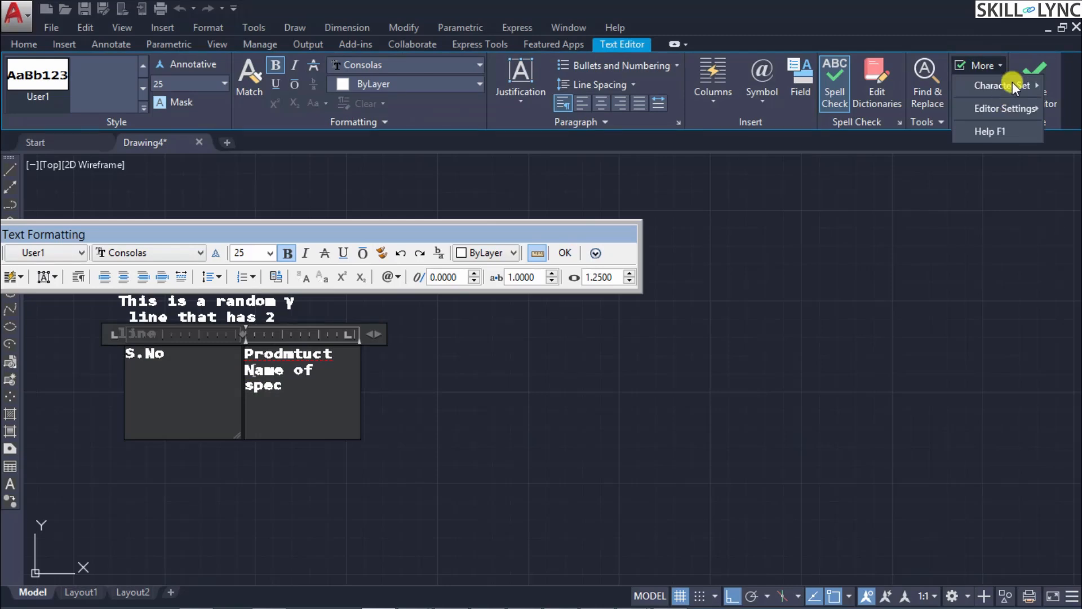
mouse_move(1003, 107)
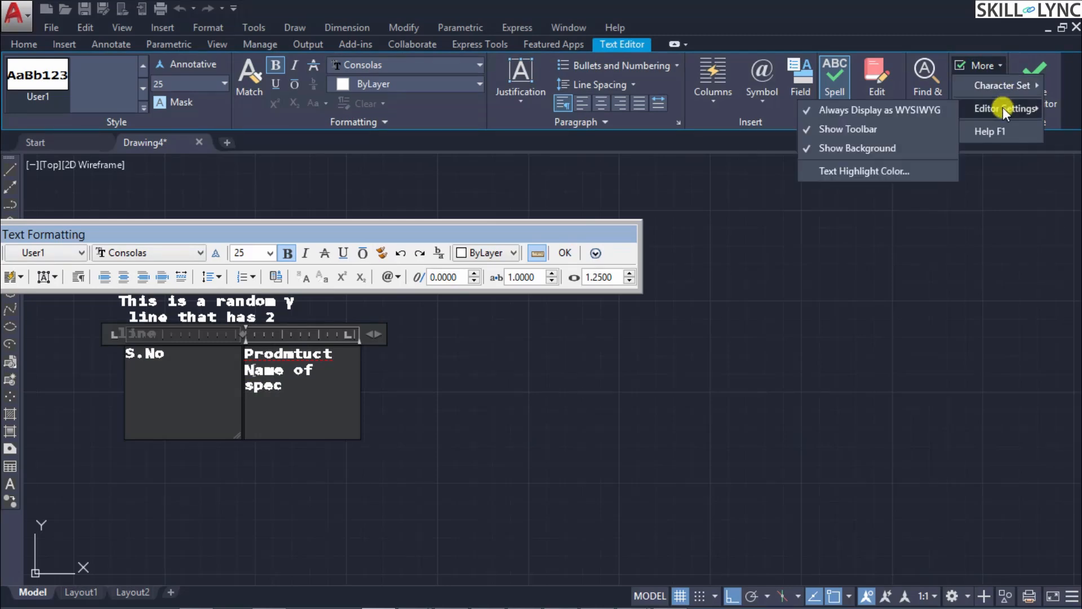
left_click(844, 171)
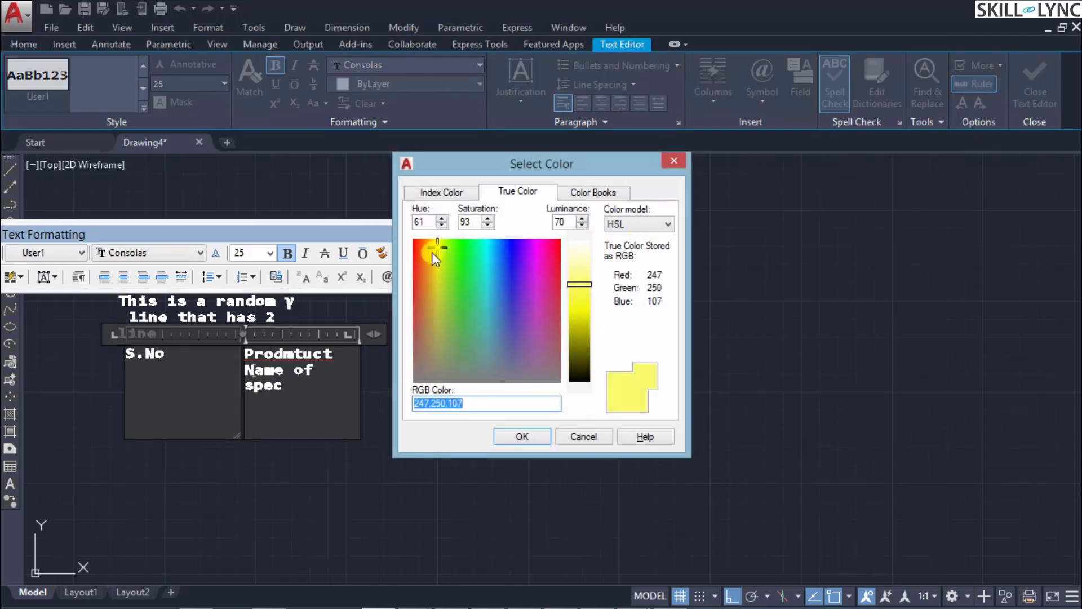
left_click(454, 250)
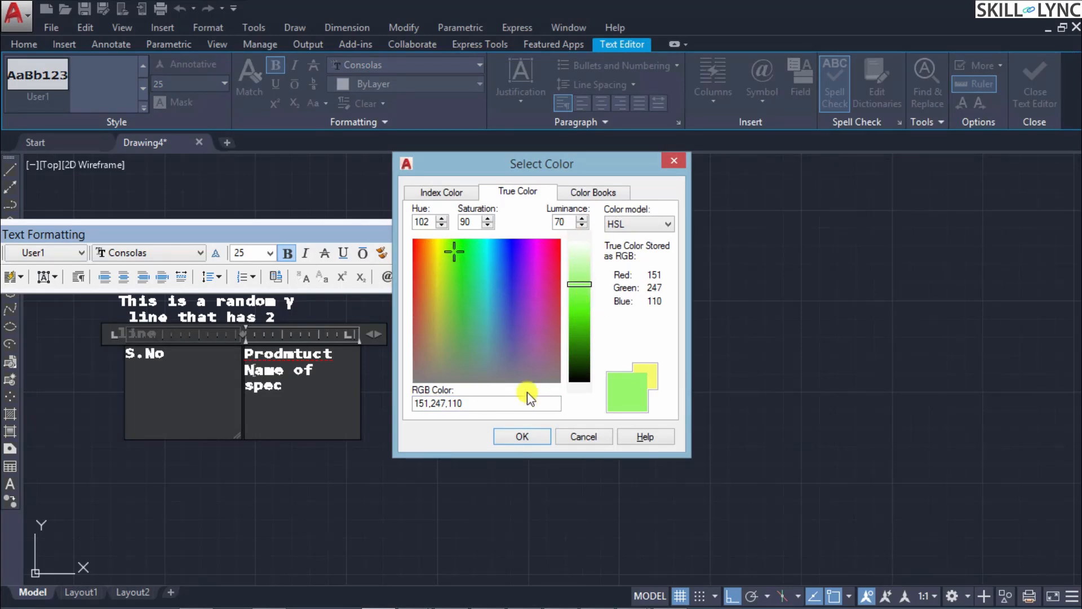
left_click(522, 436)
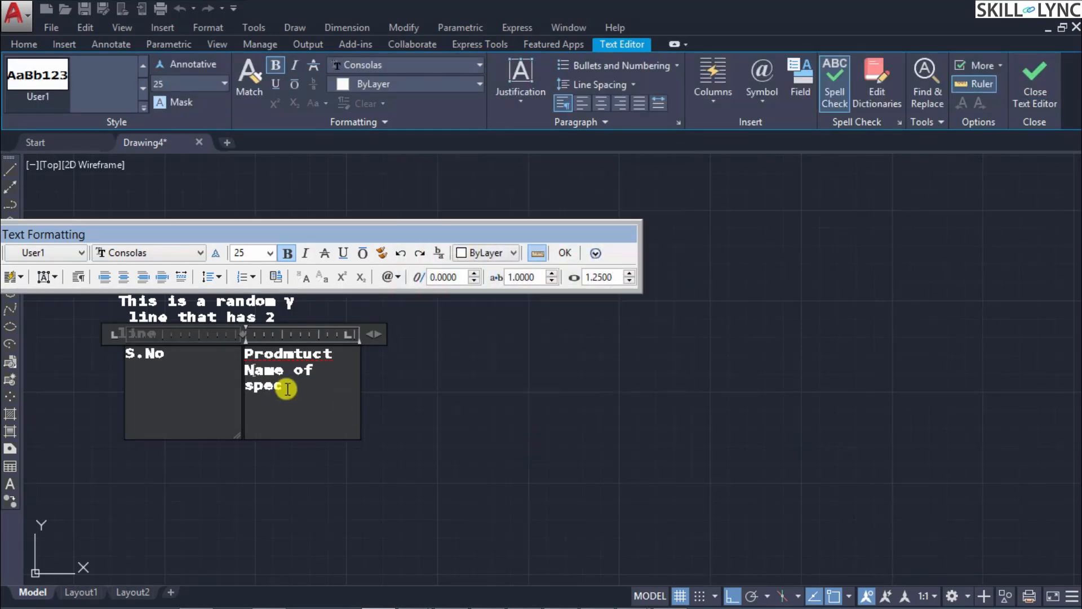
Step: Highlight the product column's text to check the selection color, and close the text editor
left_click_drag(287, 389, 244, 354)
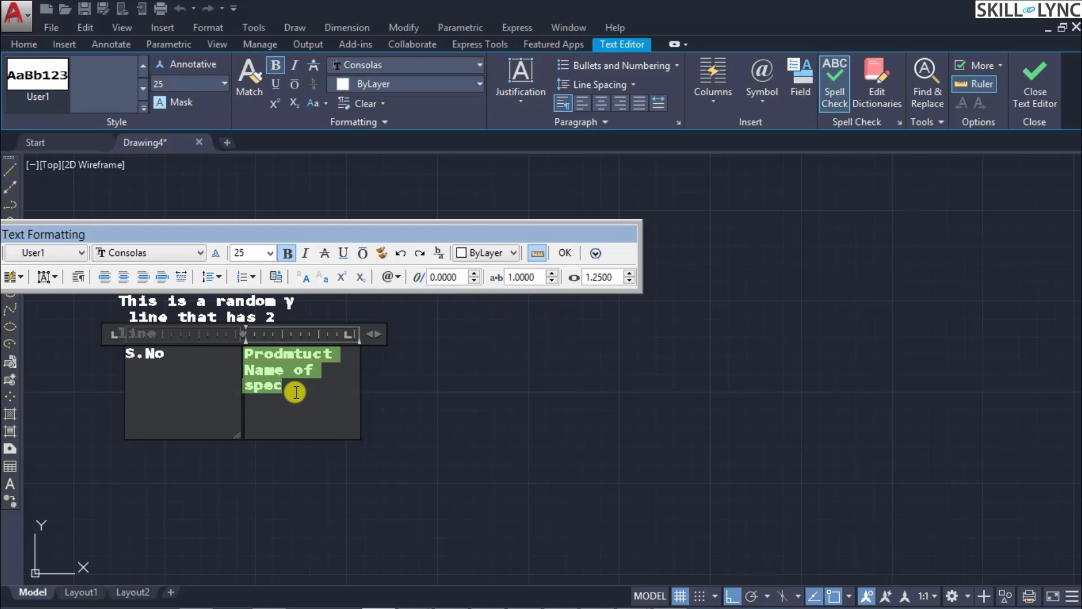
left_click(488, 412)
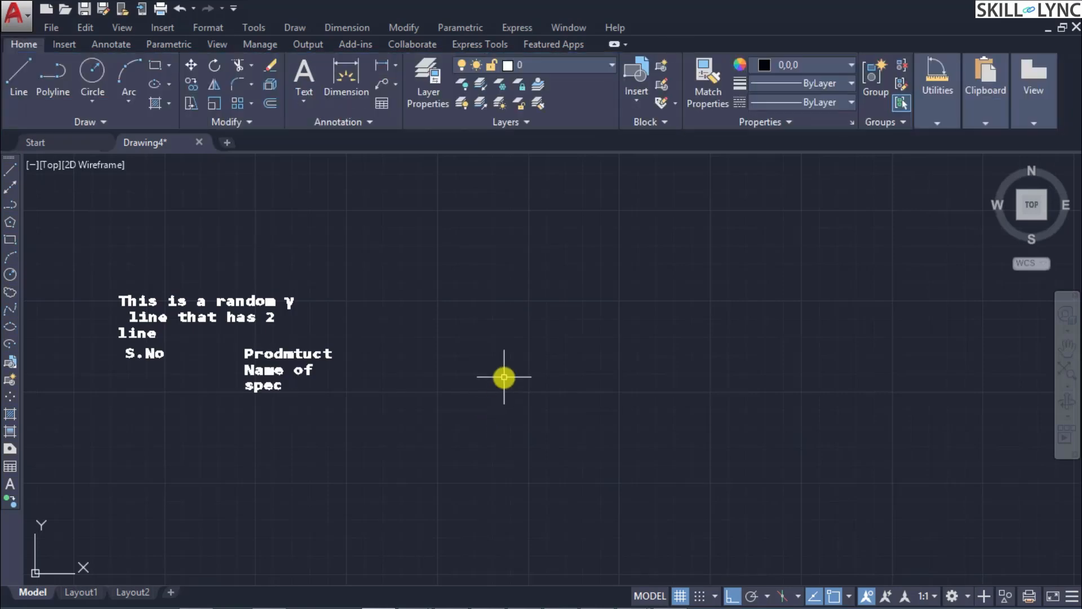
Step: Run the COLOR command and review the Index Color, True Color and Color Books palettes
type("COLOR")
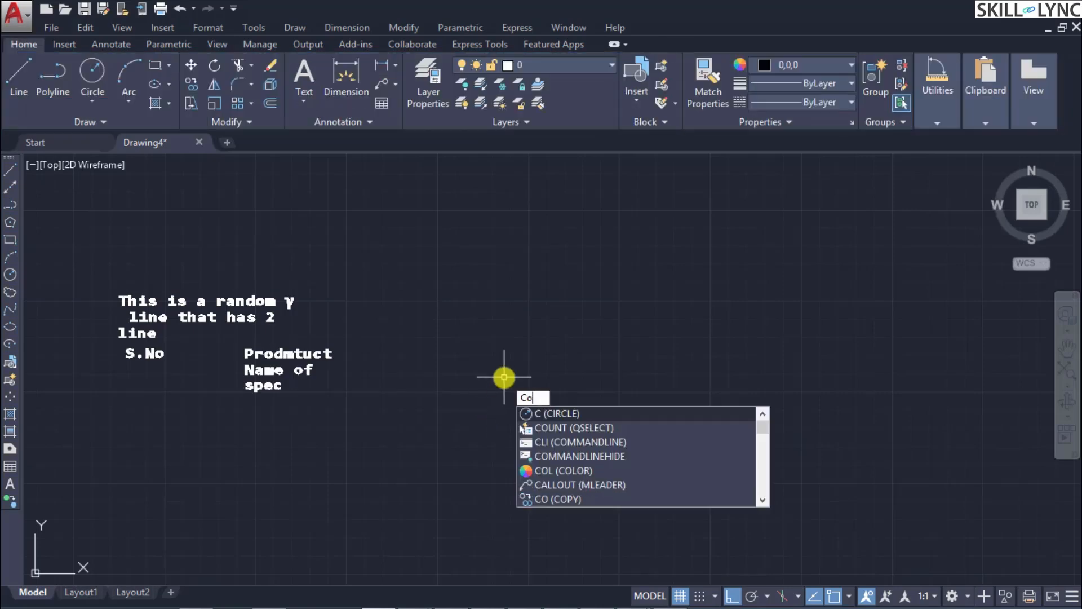
key("Return")
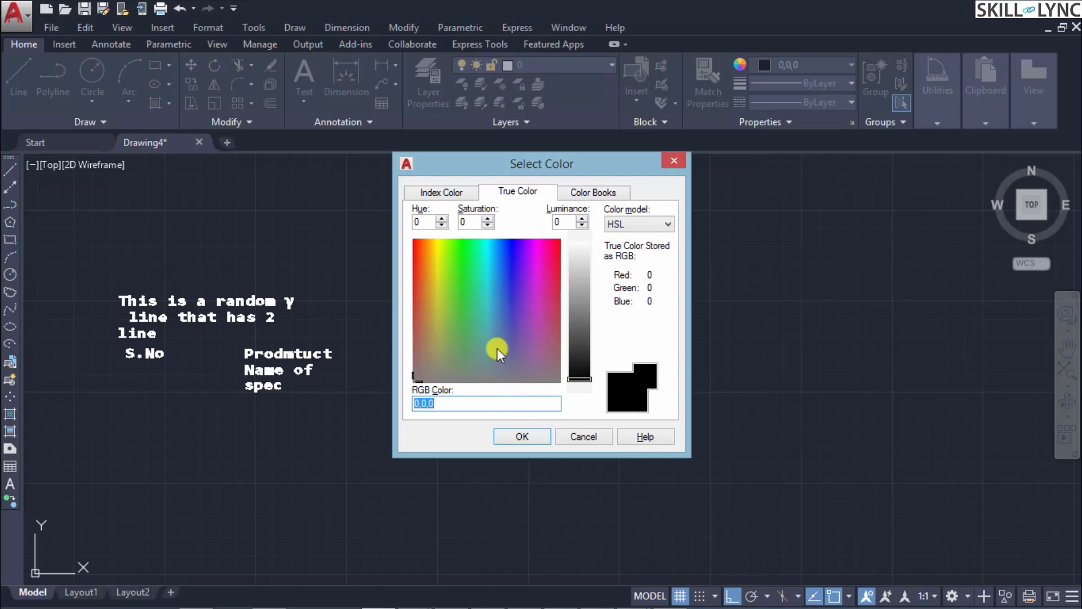
left_click(434, 192)
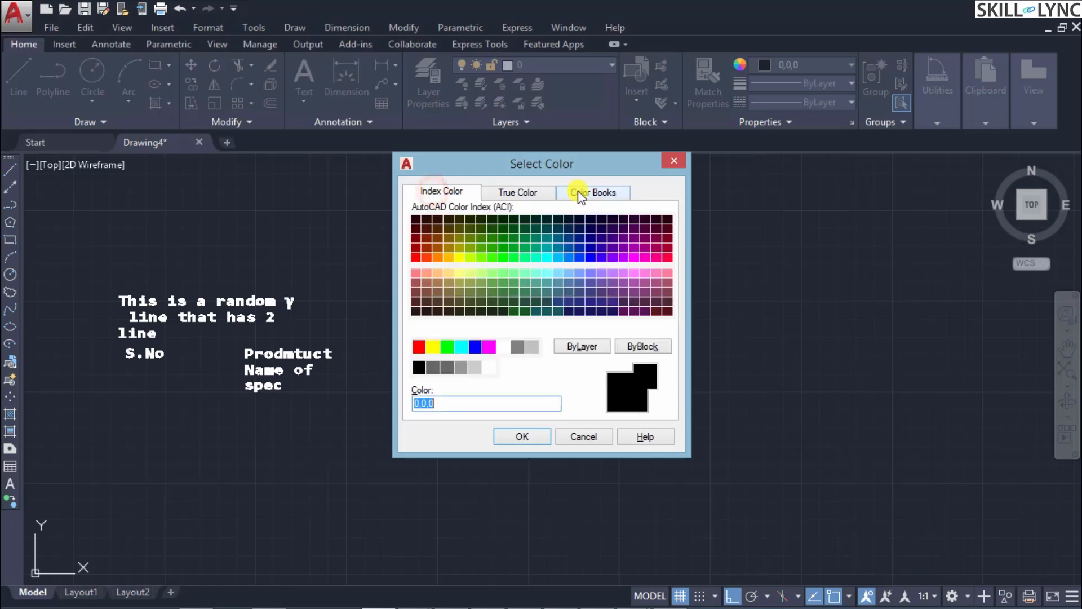
left_click(536, 192)
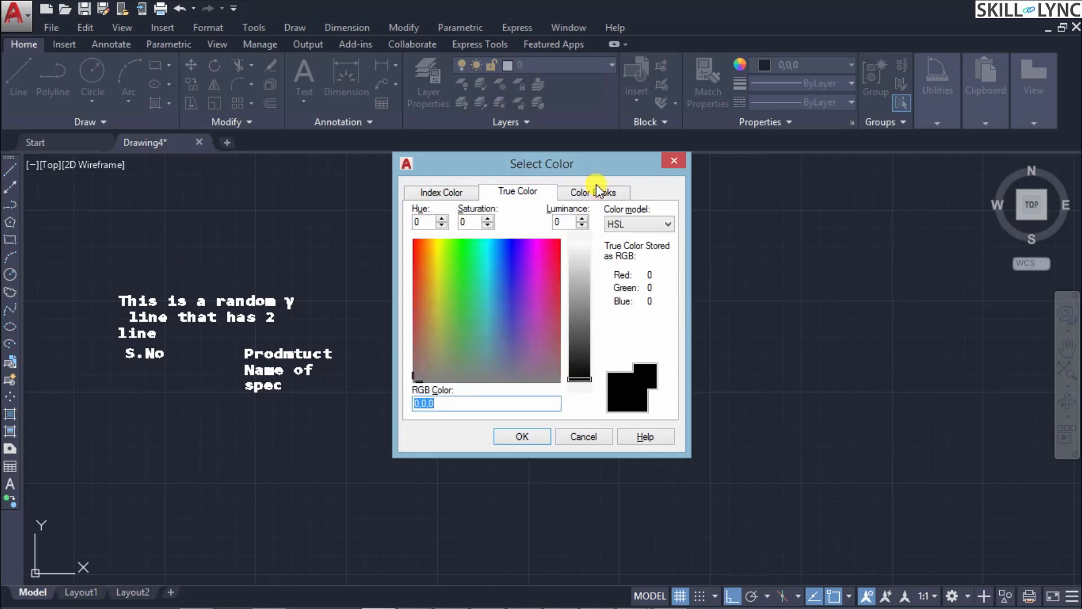
left_click(458, 192)
left_click(535, 195)
left_click(580, 194)
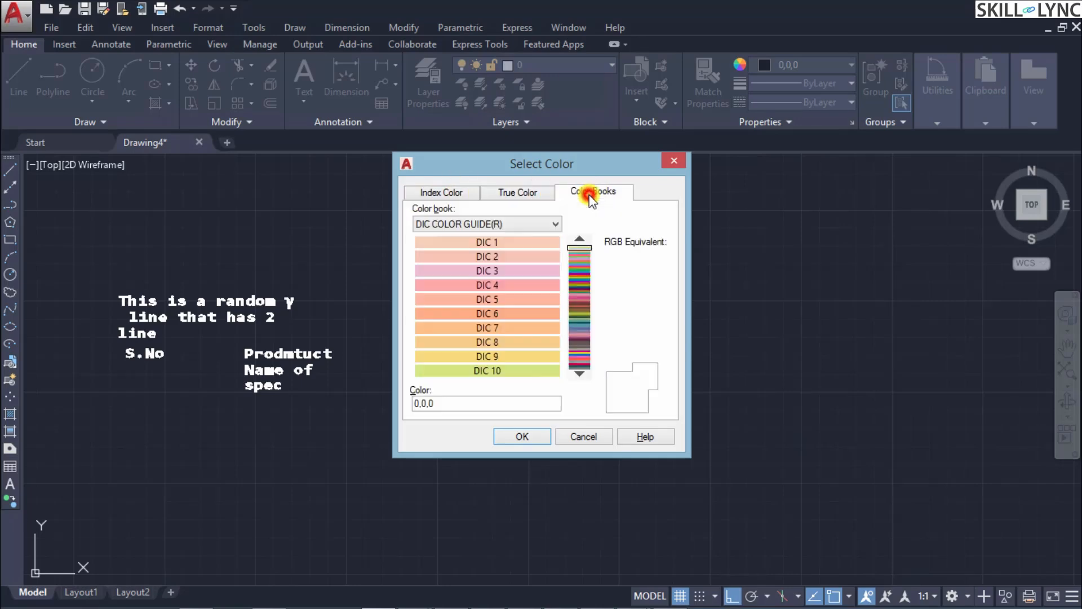
left_click(468, 193)
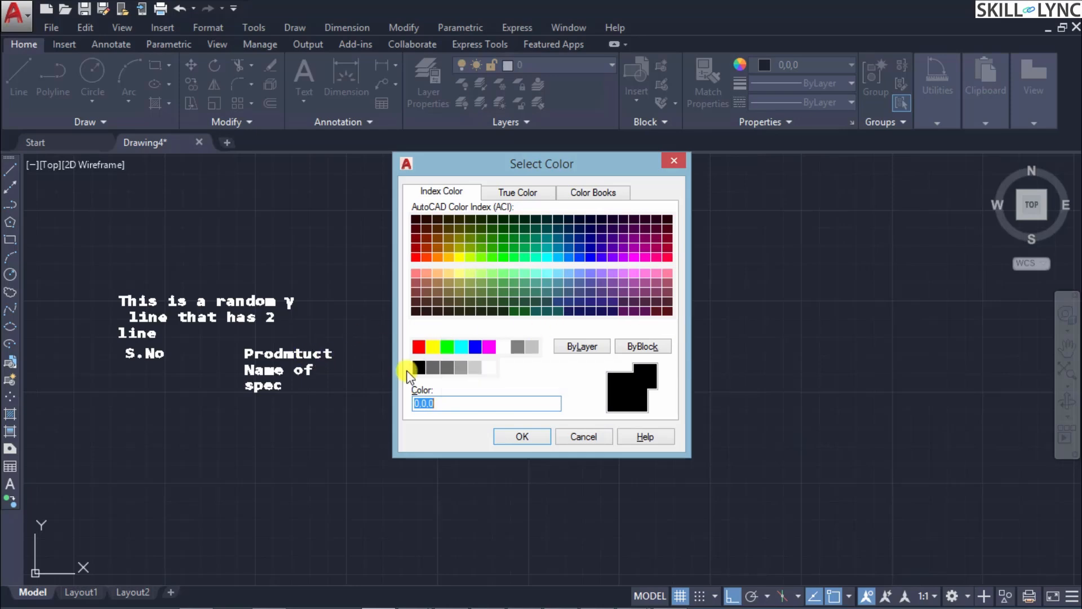
Step: Set the current object color to black, index color 250
left_click(433, 367)
left_click(419, 367)
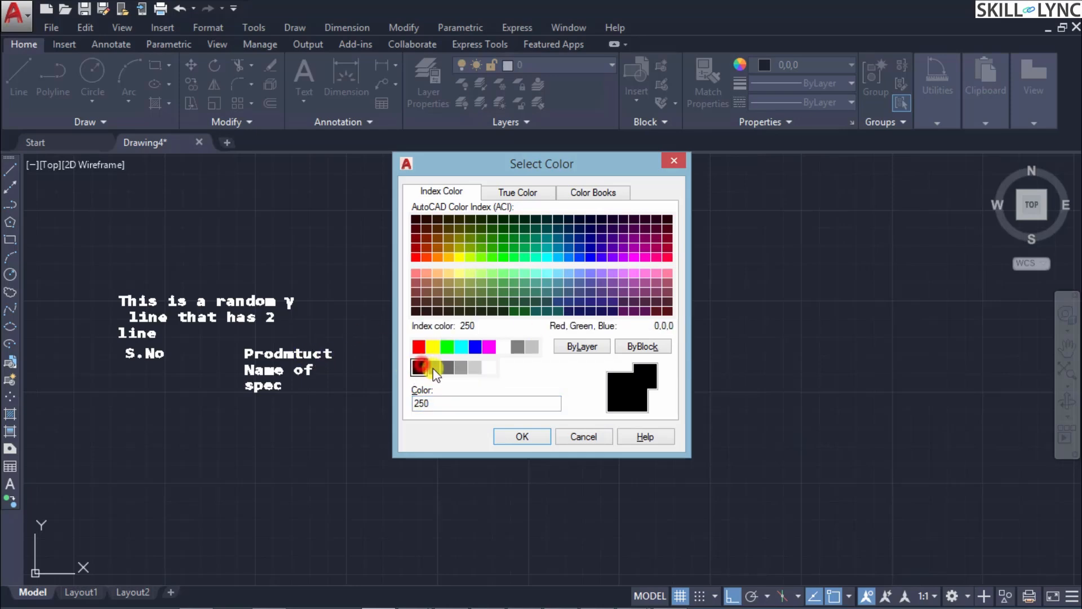
left_click(525, 438)
Step: Reopen the two-column text, set the product column's text to color 250 and close the editor
double_click(302, 376)
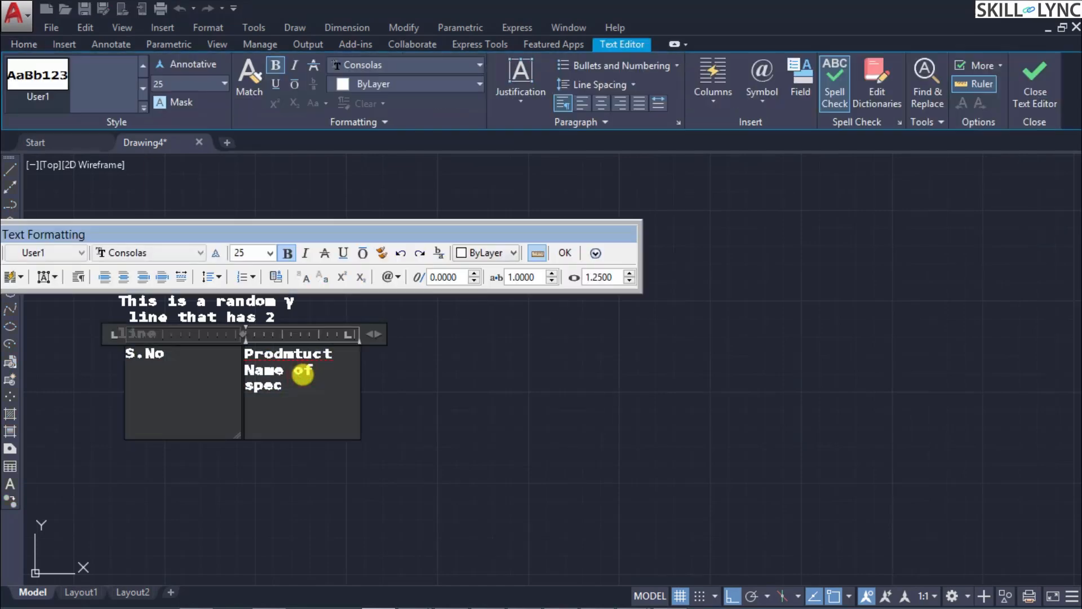
left_click_drag(420, 239, 665, 213)
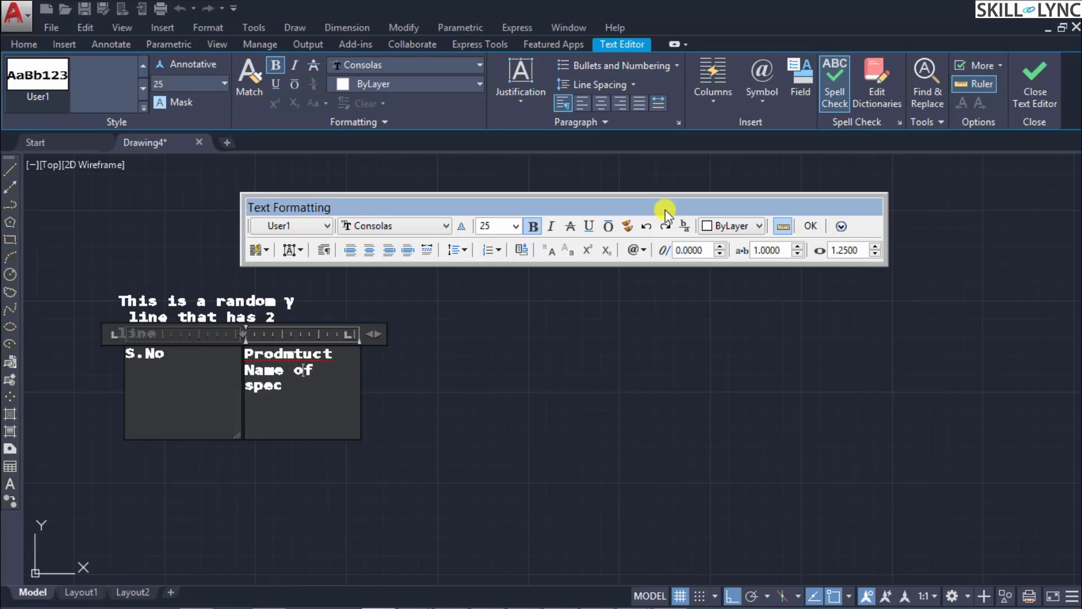
left_click(412, 83)
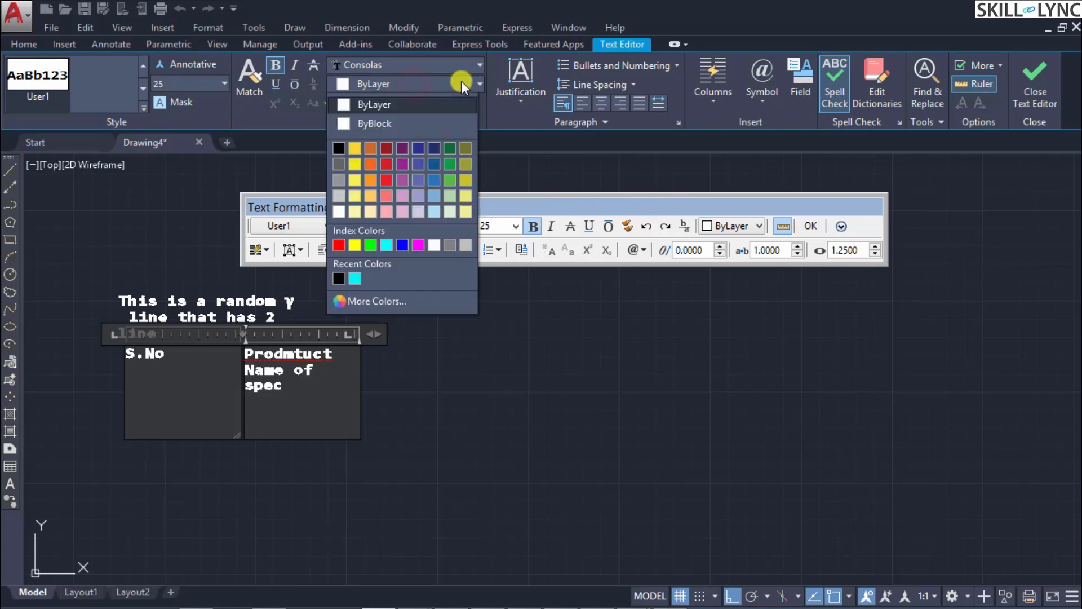
left_click(461, 80)
left_click(461, 82)
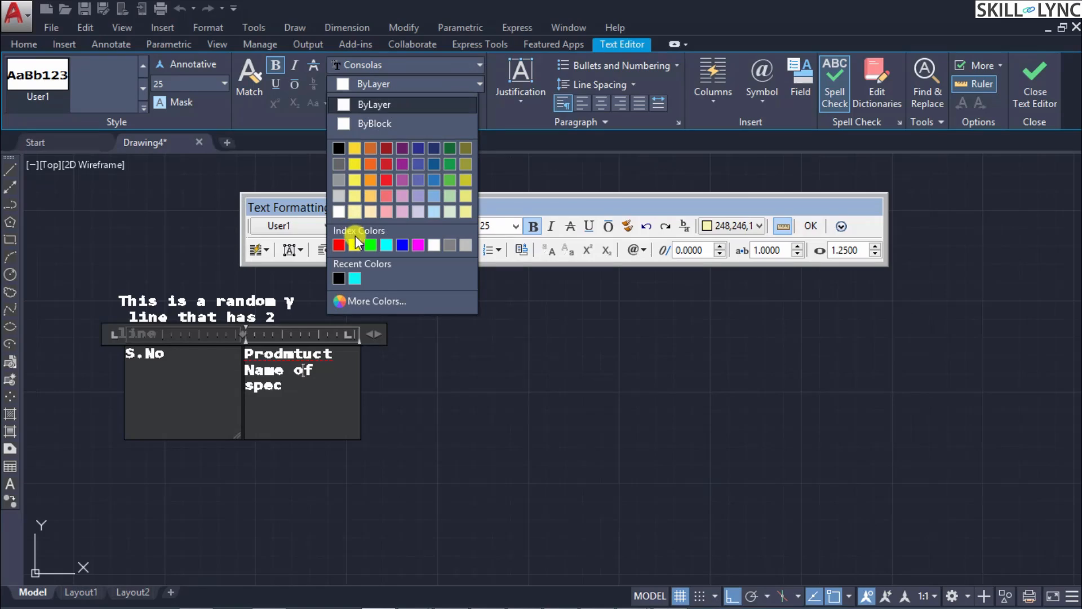
left_click(338, 279)
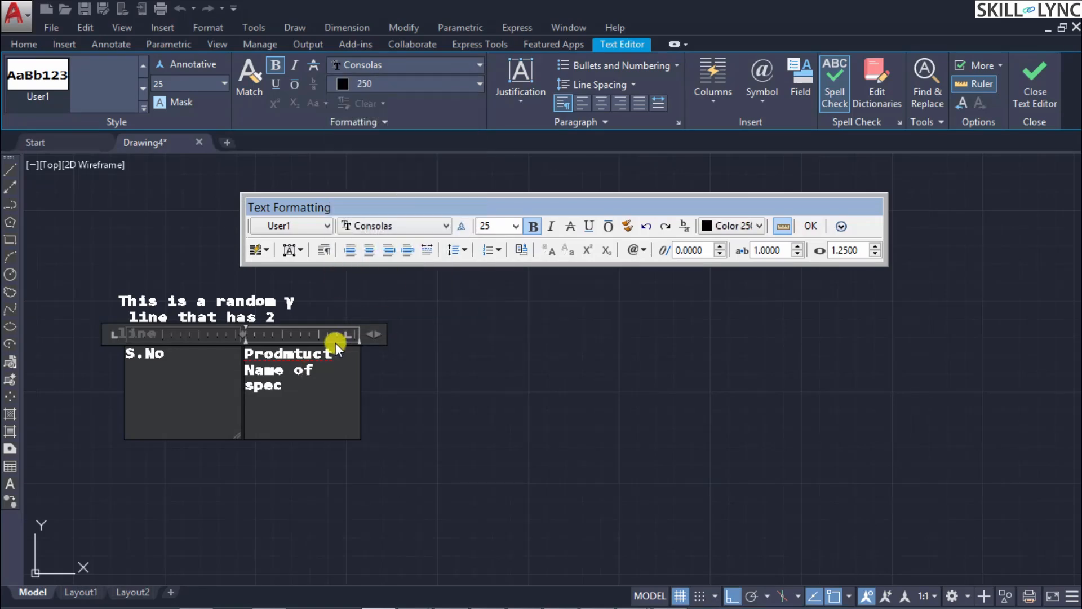
left_click_drag(296, 390, 244, 354)
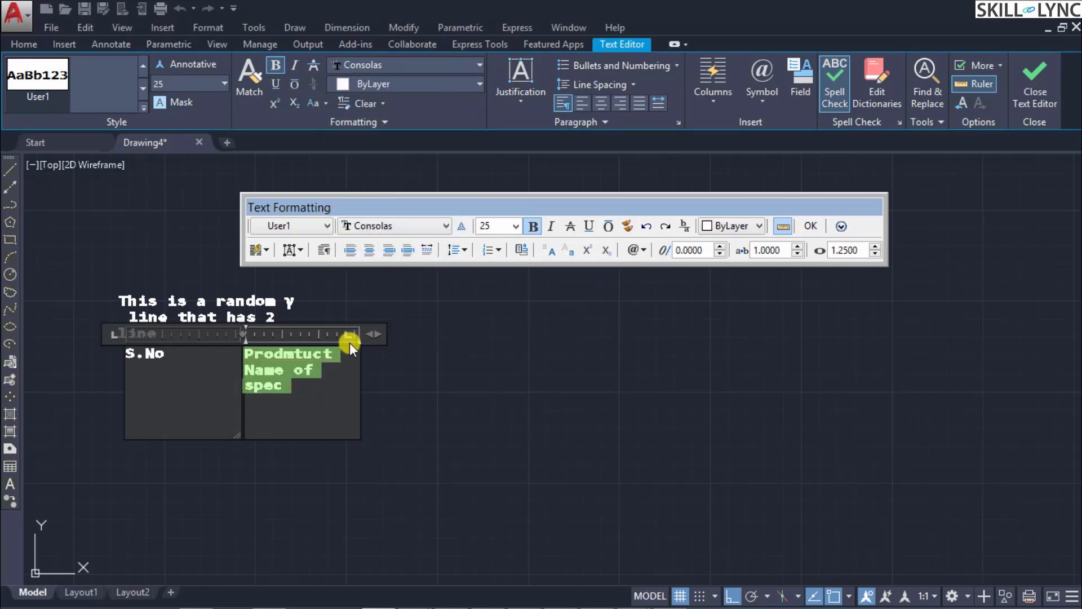
left_click(730, 226)
left_click(759, 371)
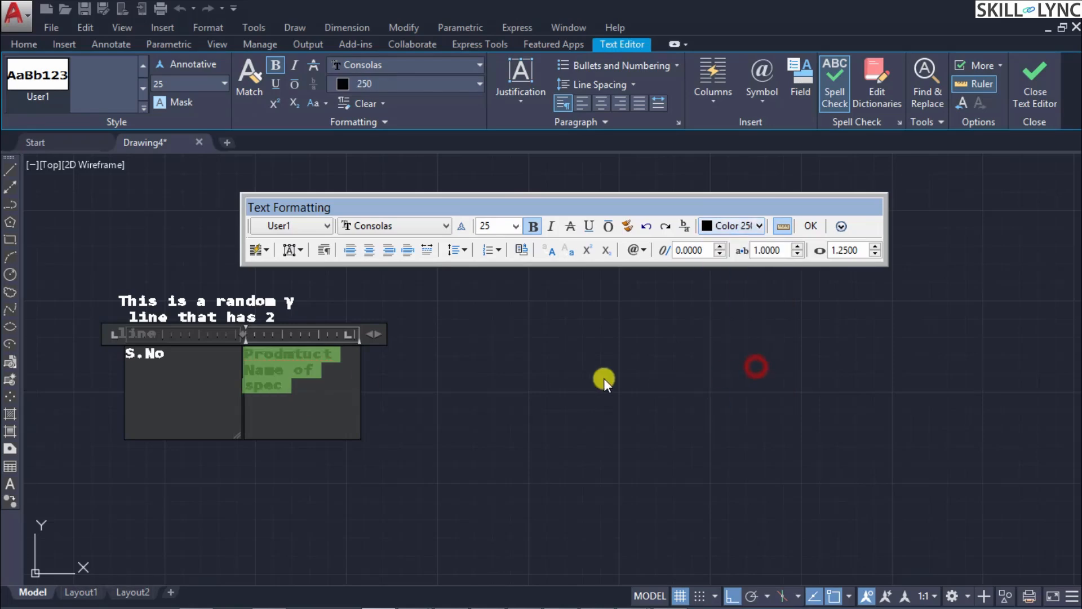
left_click(497, 400)
Step: Reopen the two-column text, set the product column's text to white, RGB 255,255,255, and close the editor
left_click(290, 363)
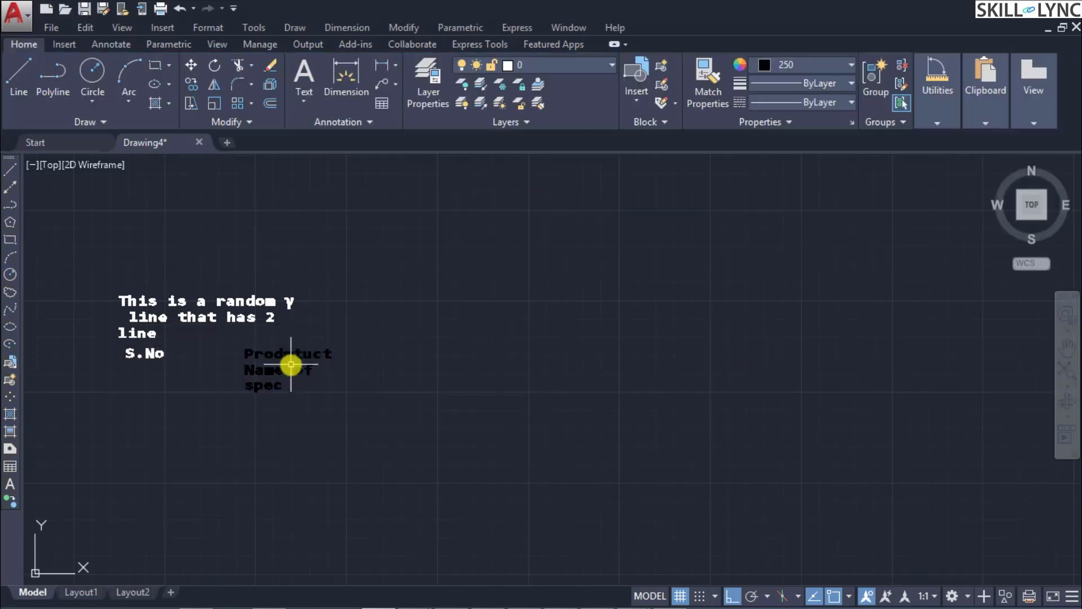
left_click(286, 368)
double_click(280, 370)
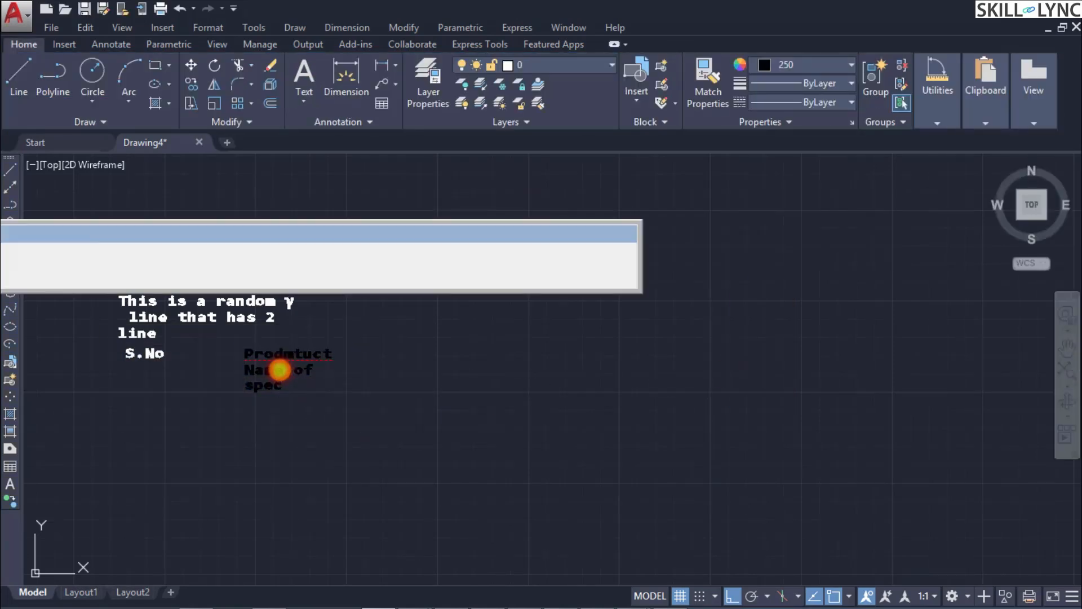
left_click_drag(285, 383, 242, 356)
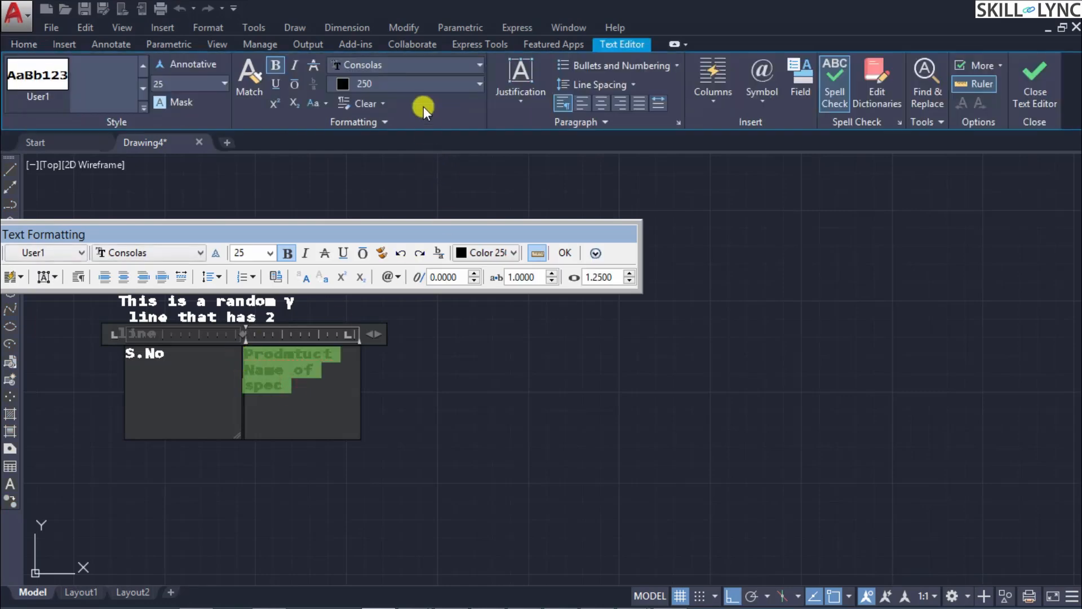
left_click(425, 83)
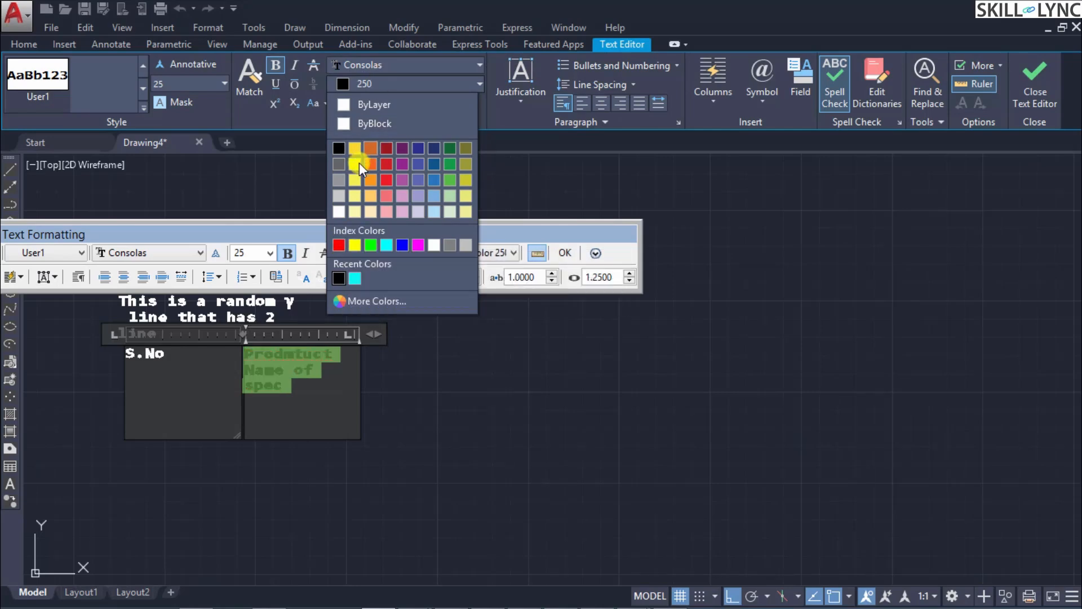
left_click(338, 212)
left_click(401, 375)
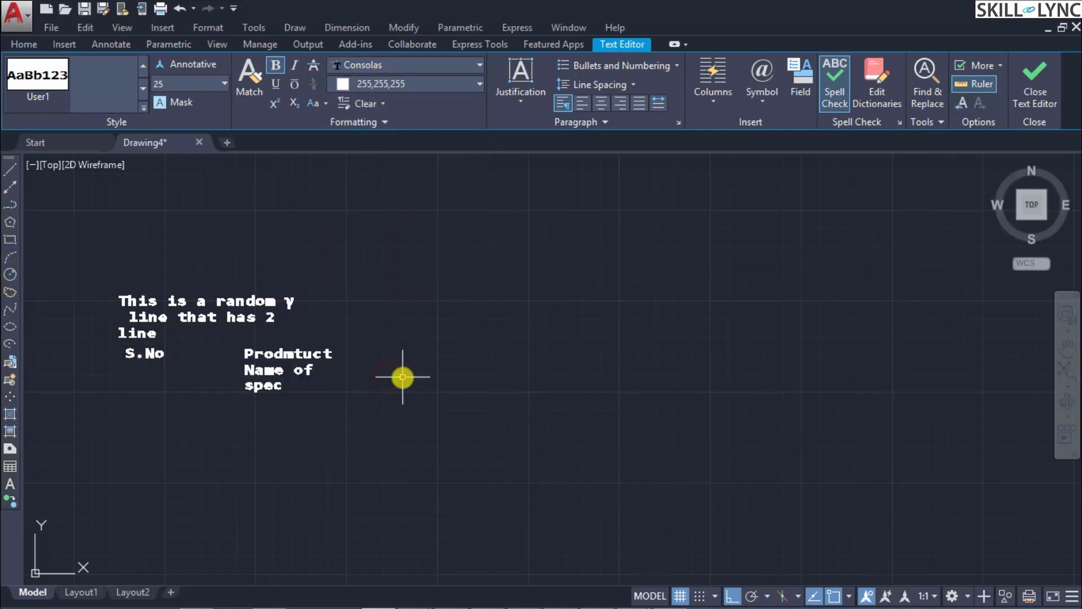
Step: Run the COLOR command, choose ByLayer and compare the Index Color and True Color palettes
type("color")
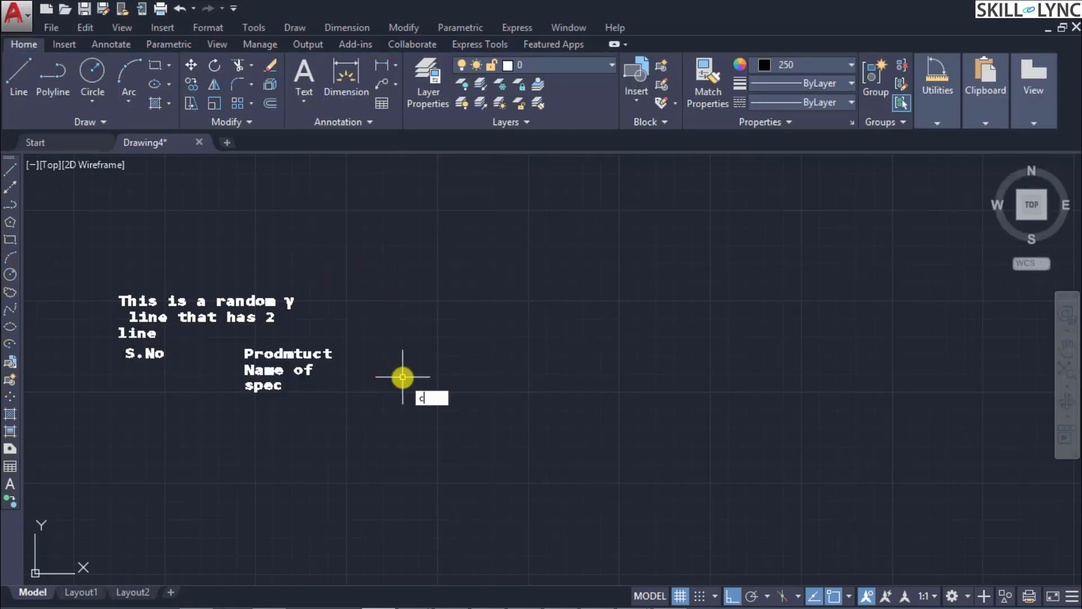
key("Return")
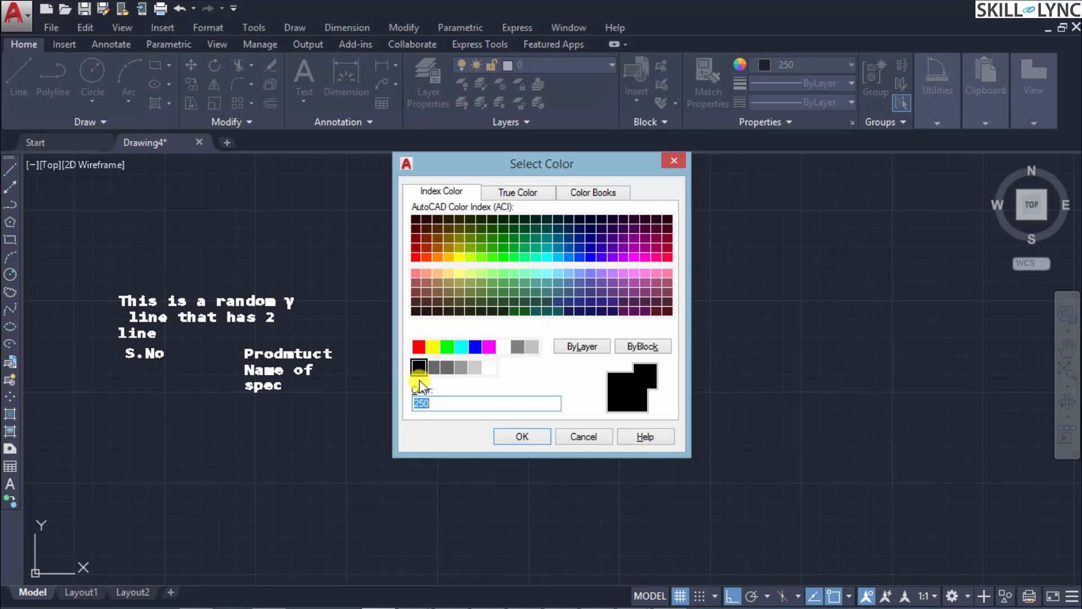
left_click(579, 346)
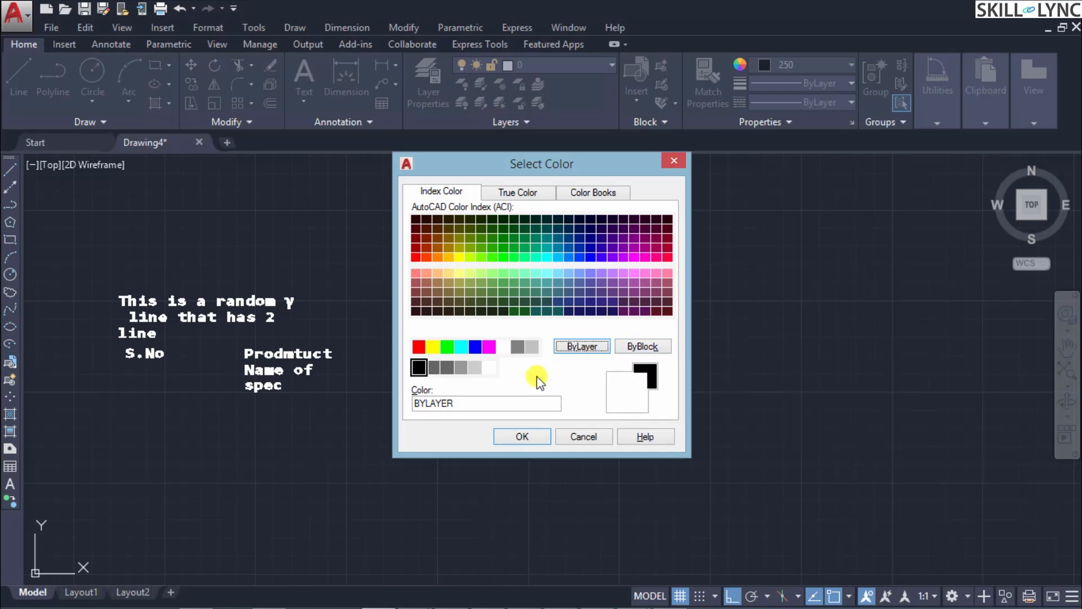
left_click(529, 193)
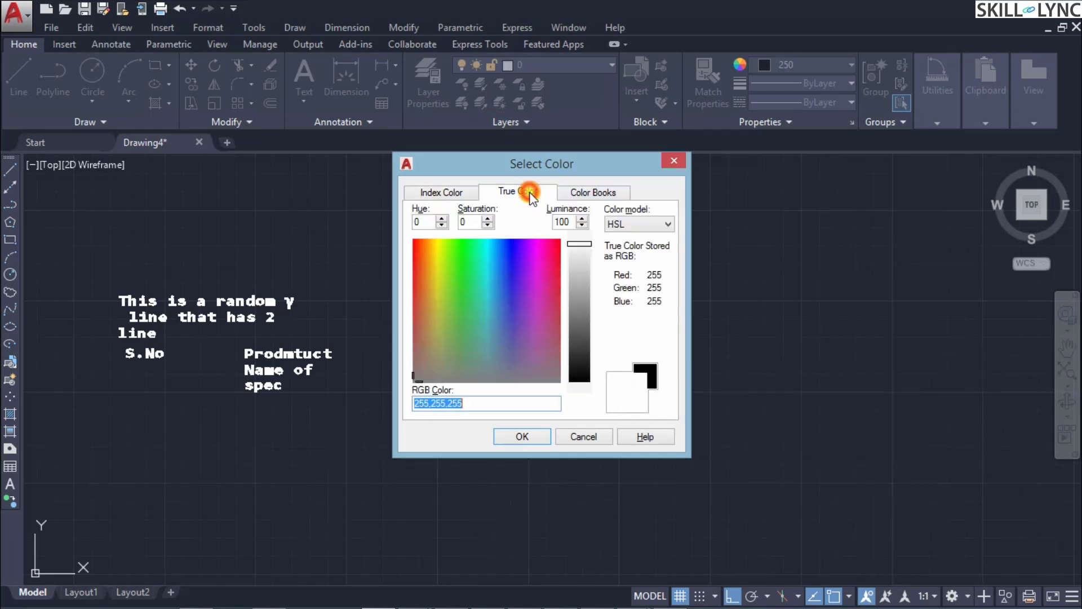
left_click(425, 193)
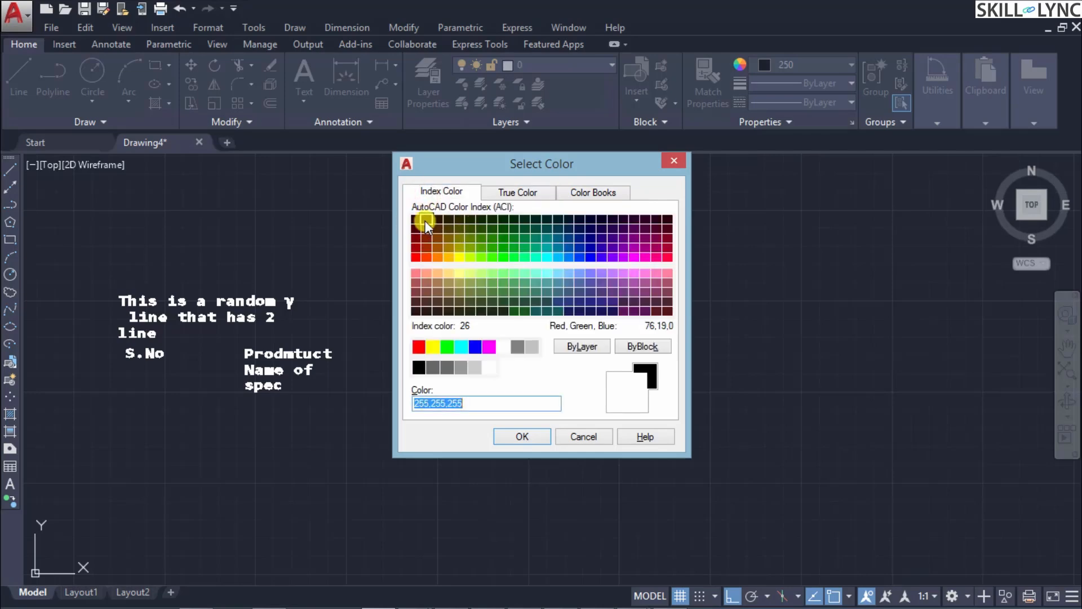
left_click(517, 192)
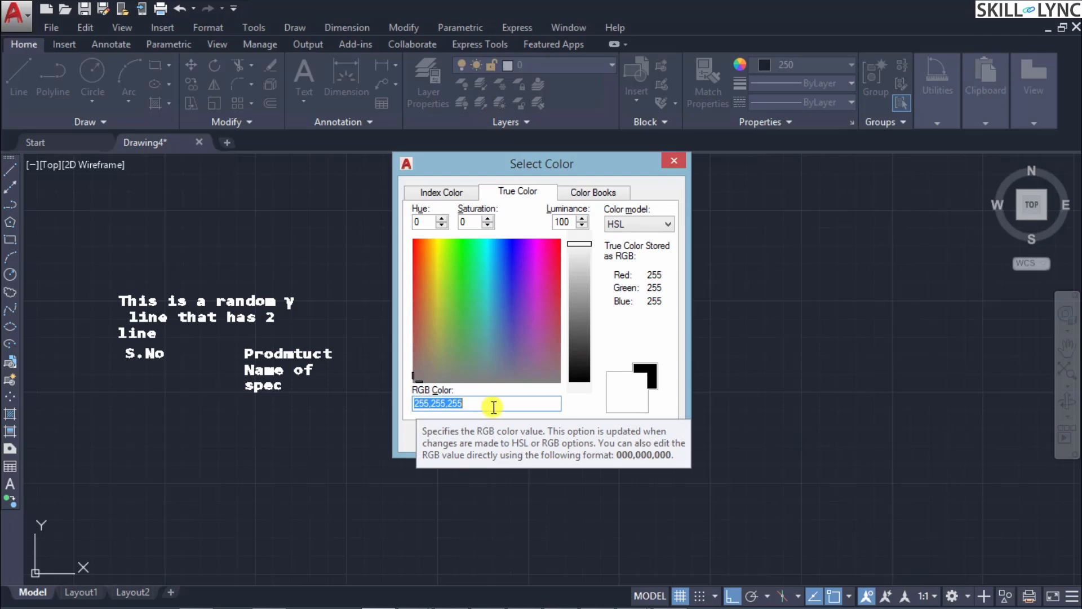
Step: Mix a light cyan true color with hue 188 and saturation 85, adjusting the luminance to reach RGB 165,237,248
mouse_move(414, 378)
left_mouse_down()
mouse_move(559, 256)
mouse_move(471, 323)
left_mouse_up()
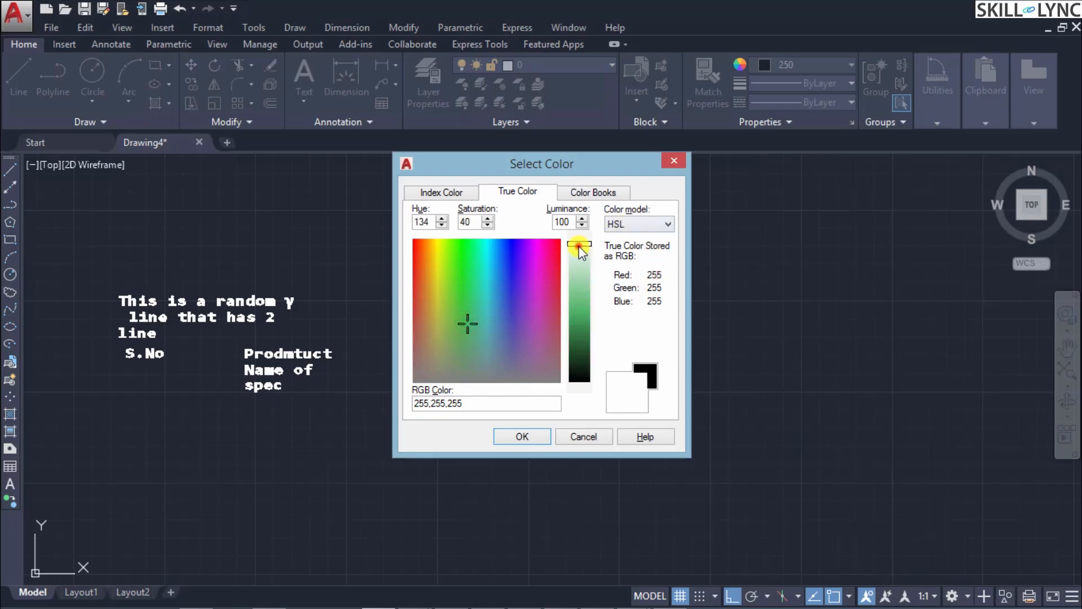
left_click_drag(579, 244, 593, 289)
left_click_drag(459, 319, 490, 257)
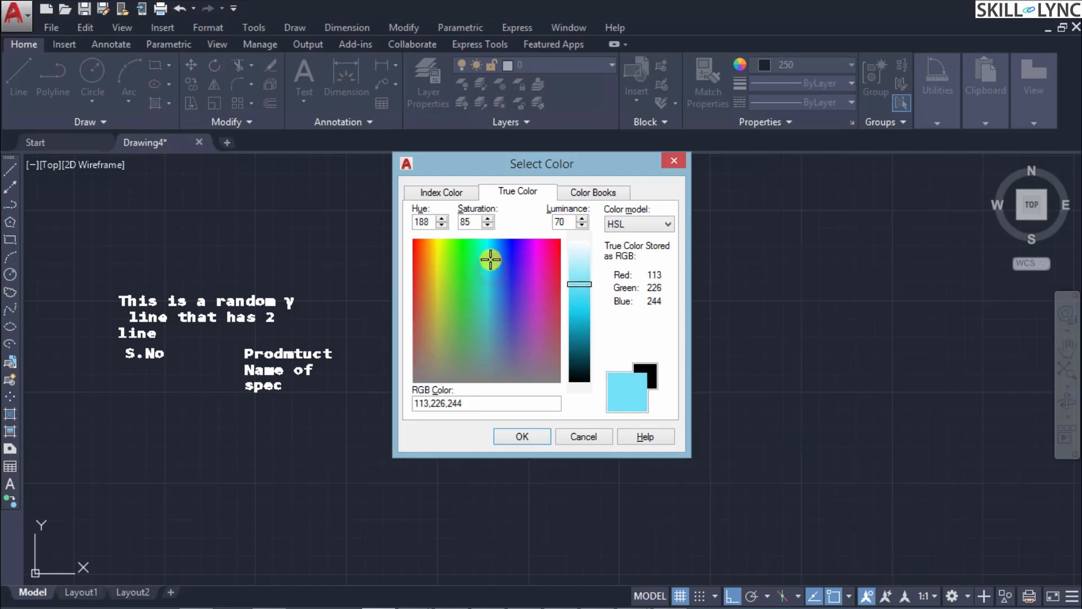
left_click_drag(579, 283, 580, 378)
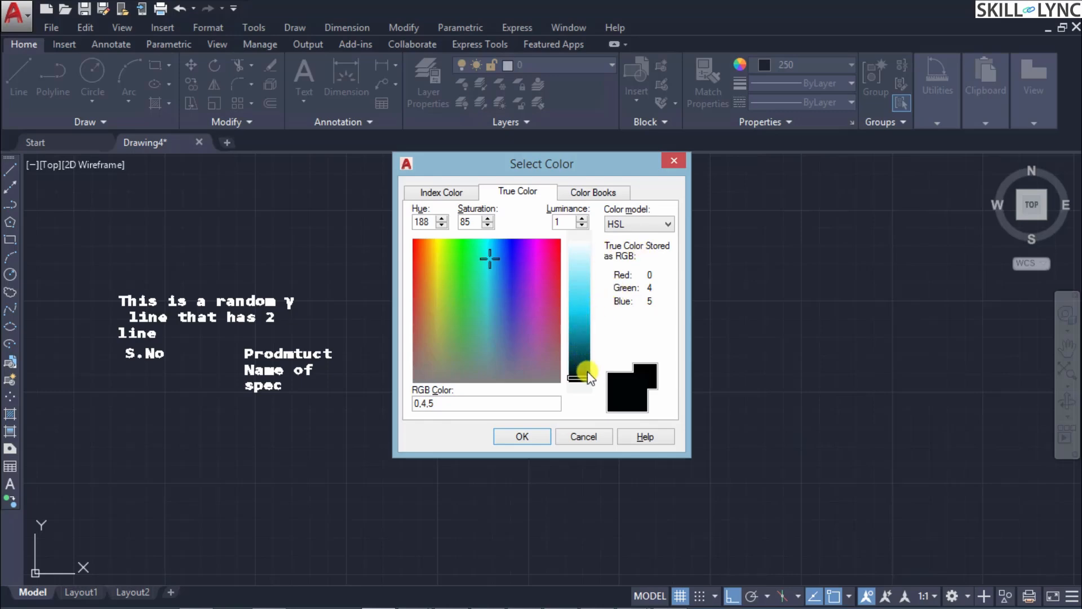
left_click_drag(588, 374, 579, 269)
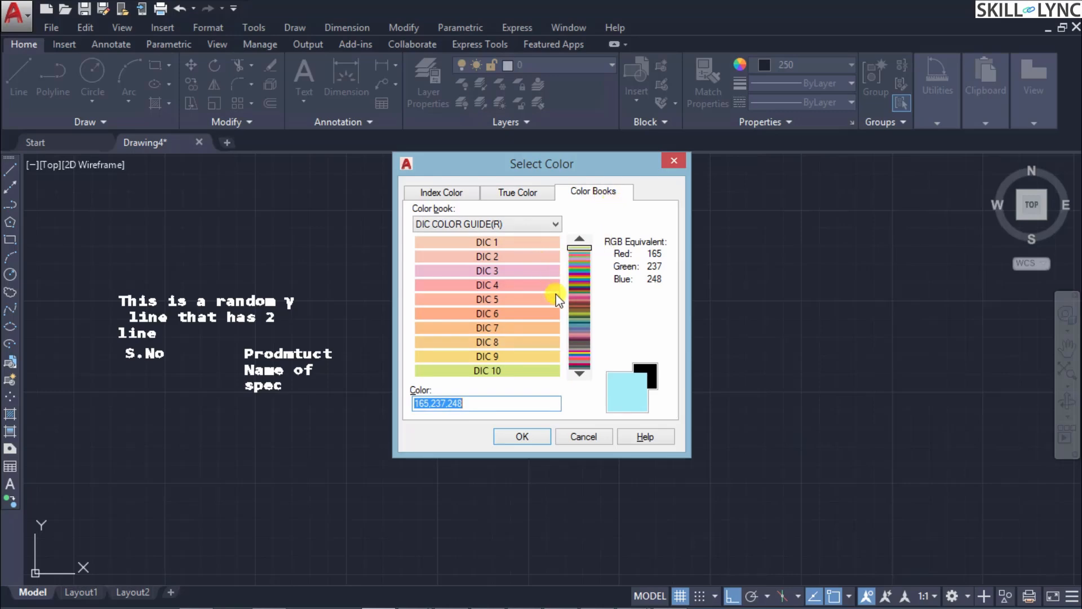
Step: Browse the DIC COLOR GUIDE(R) color book, try DIC 55 and choose DIC 59 as the color
left_click(583, 303)
left_click(579, 276)
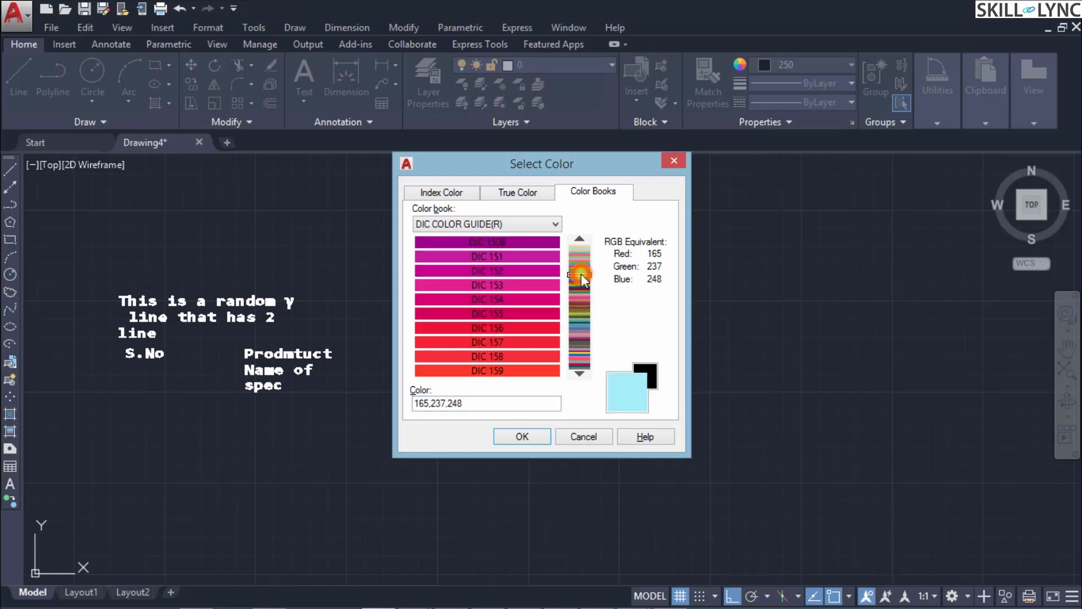
left_click(580, 259)
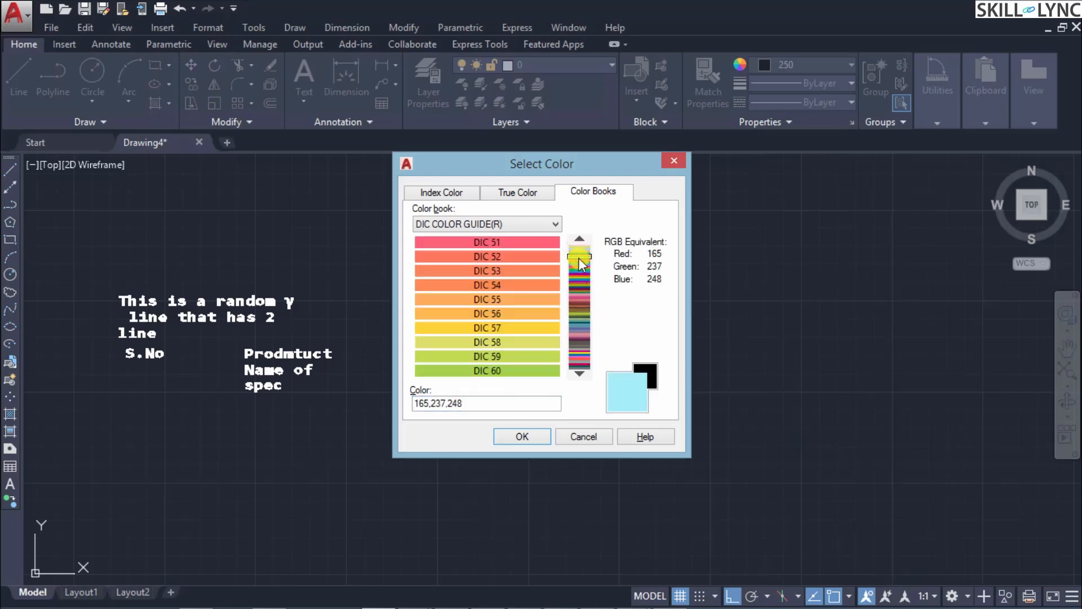
left_click(498, 243)
left_click(494, 299)
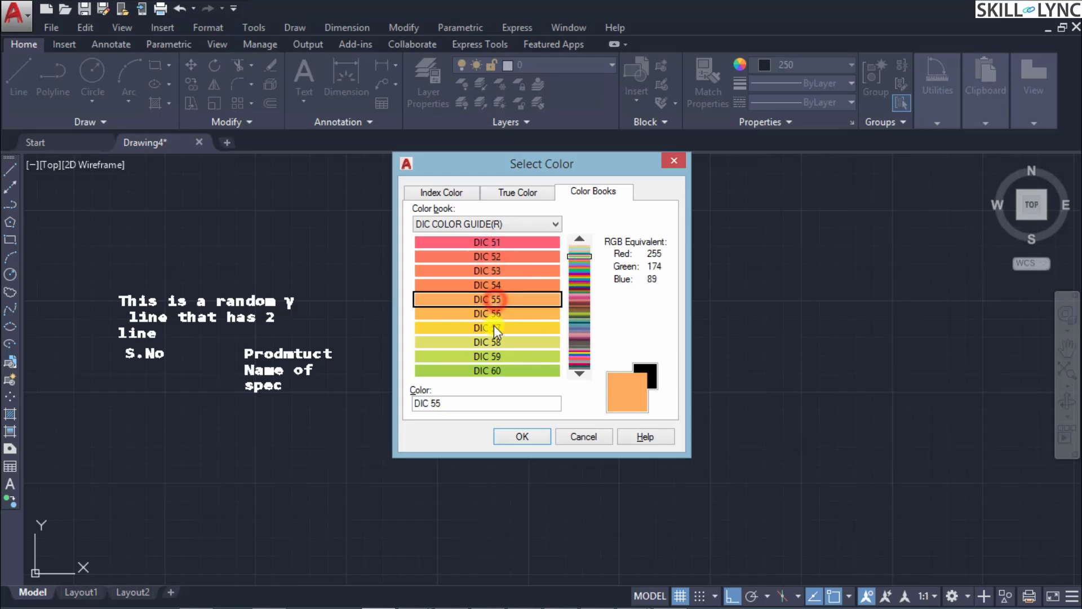
left_click(489, 354)
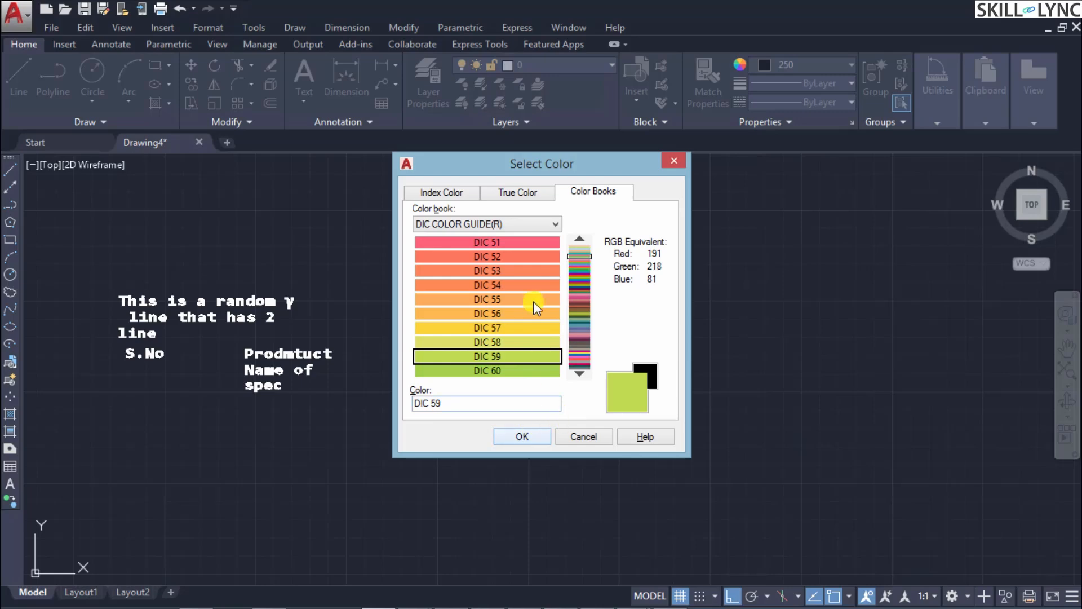
Step: Look over the list of available color books and cancel the color selection
left_click(555, 223)
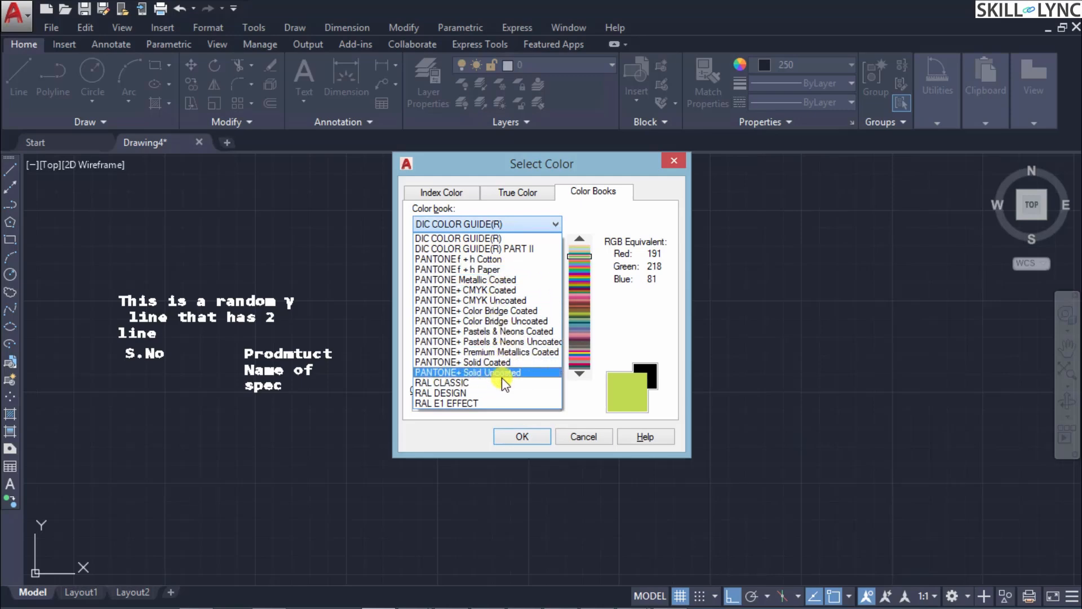
left_click(620, 208)
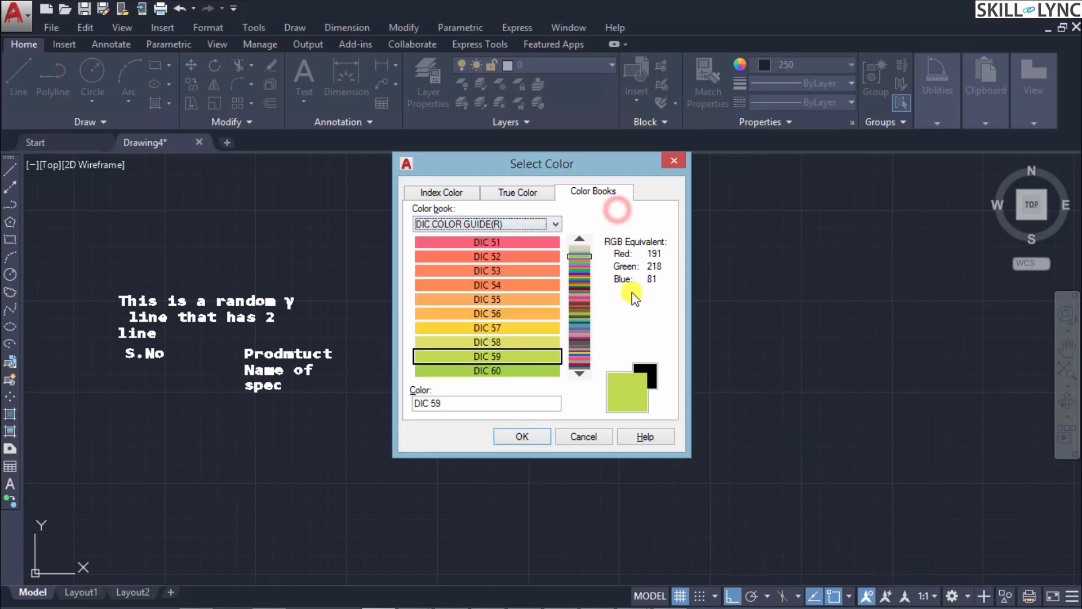
left_click(581, 438)
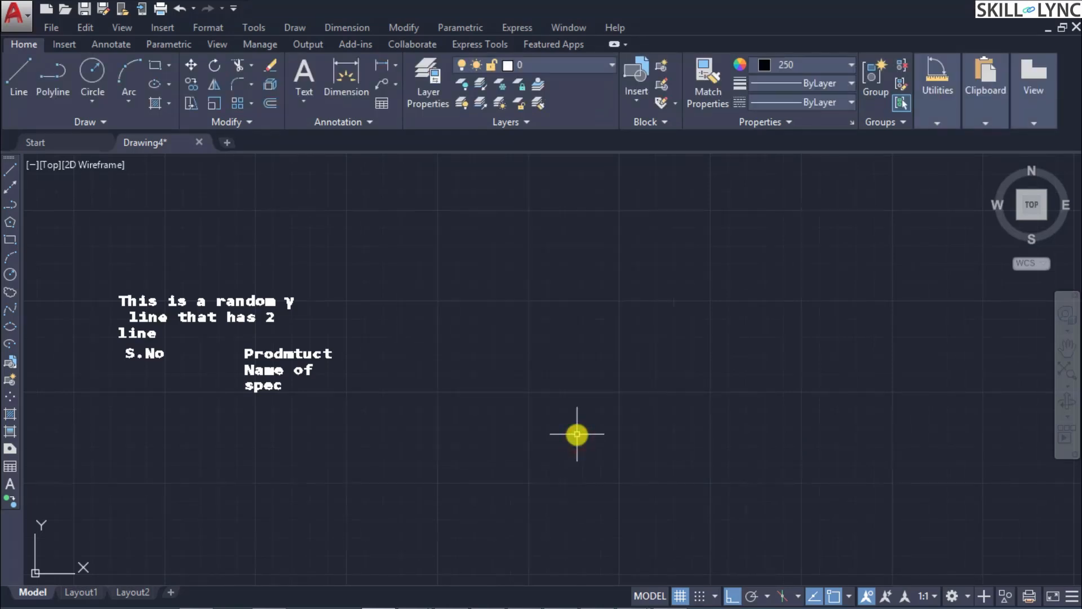
Step: Run the LINETYPE command and try to rename the ByLayer linetype
type("line")
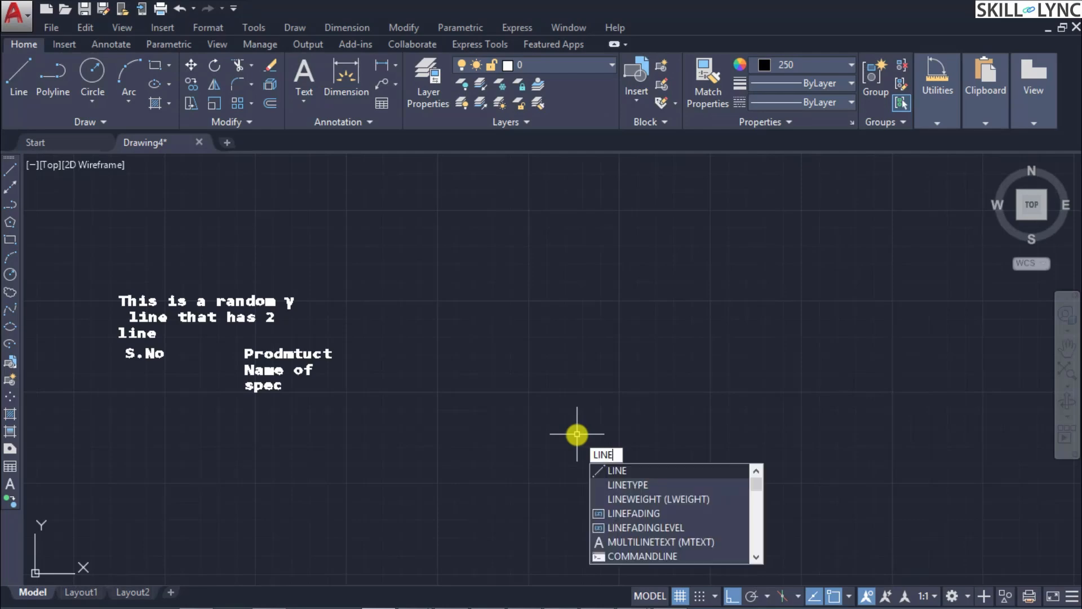
type("type")
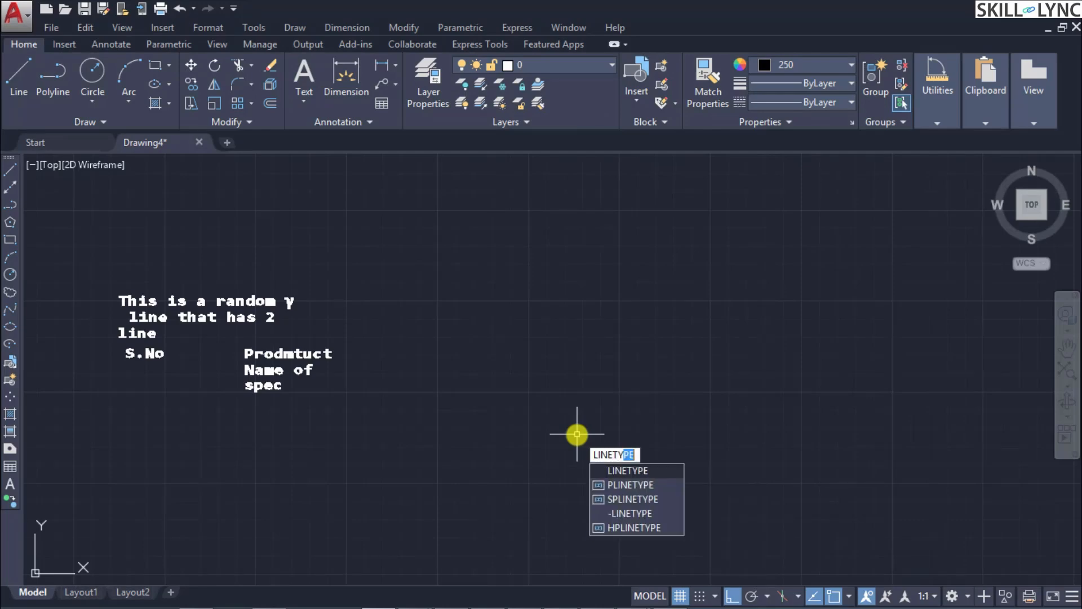
key("Return")
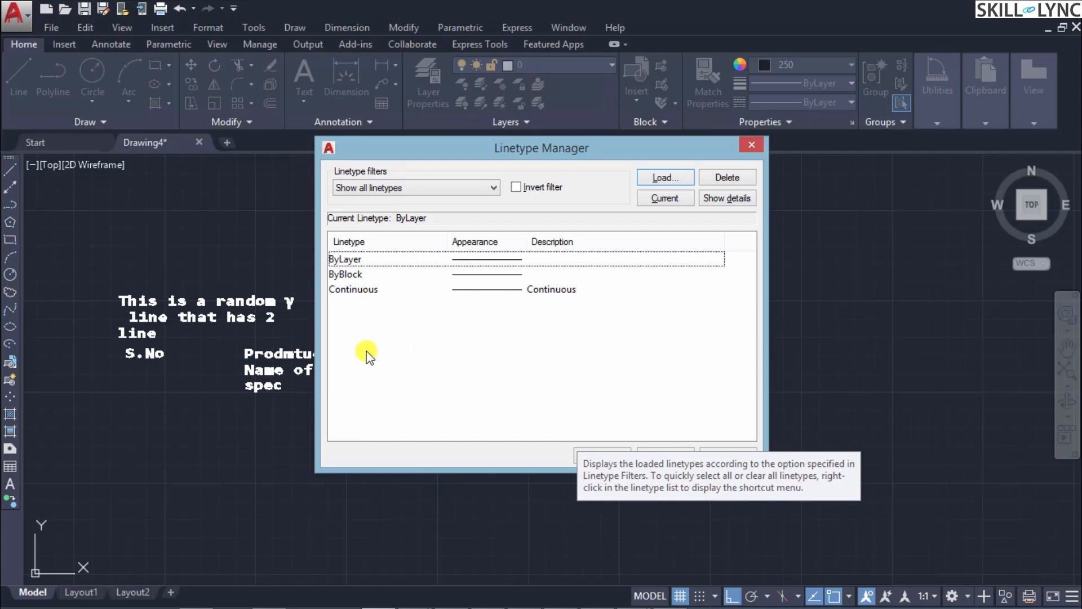
left_click(360, 260)
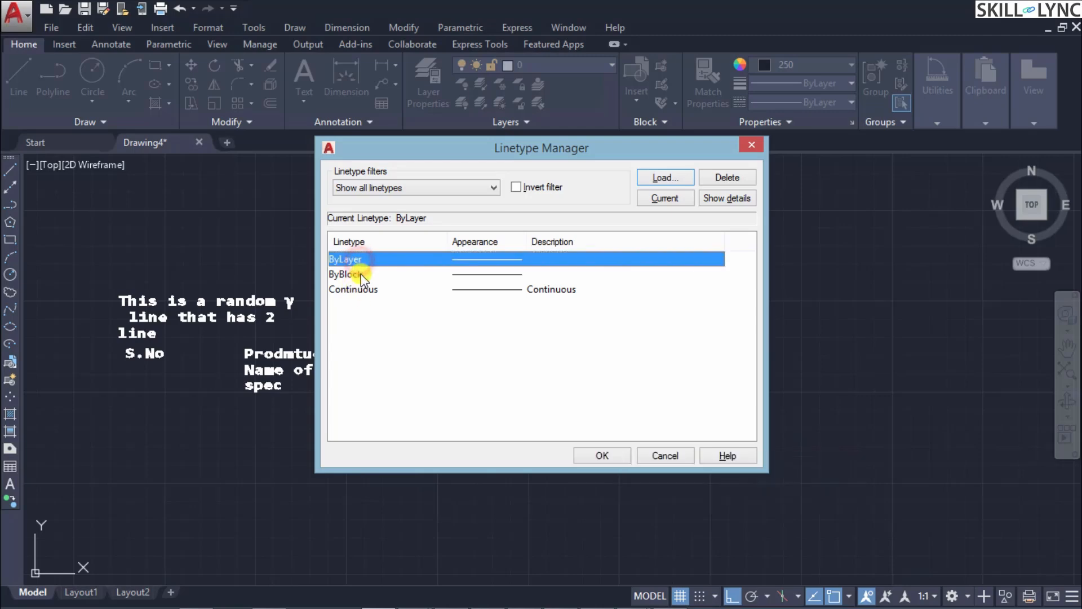
left_click(368, 260)
left_click(663, 365)
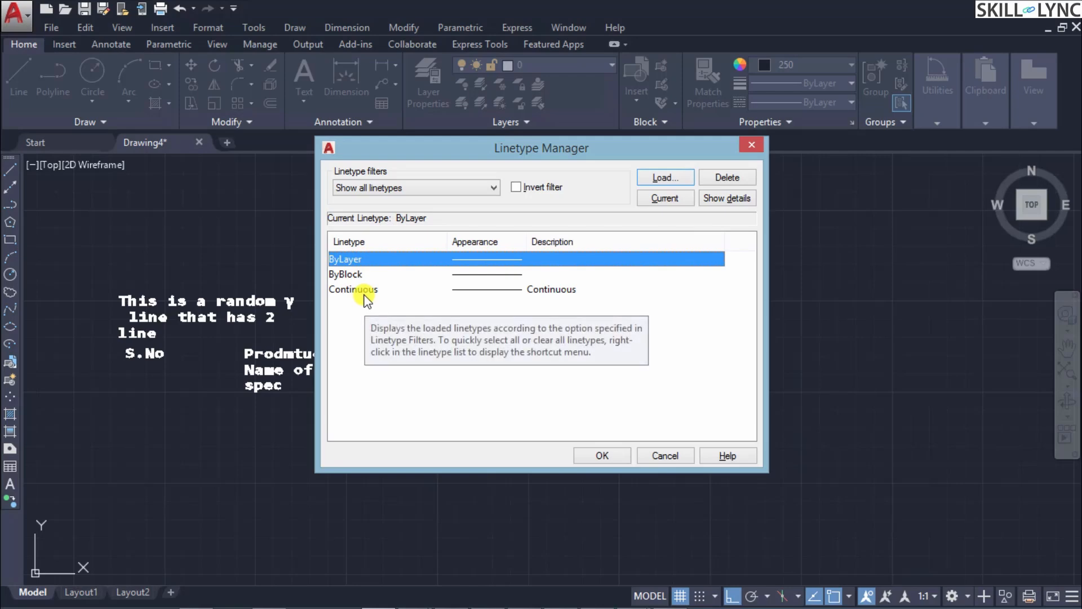
left_click(351, 259)
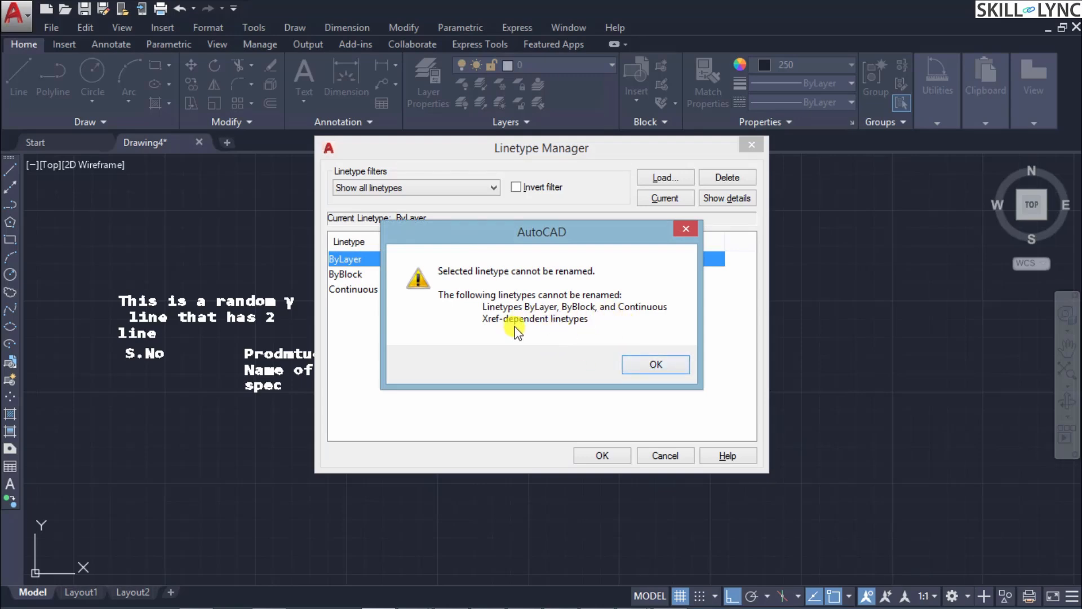
left_click(657, 365)
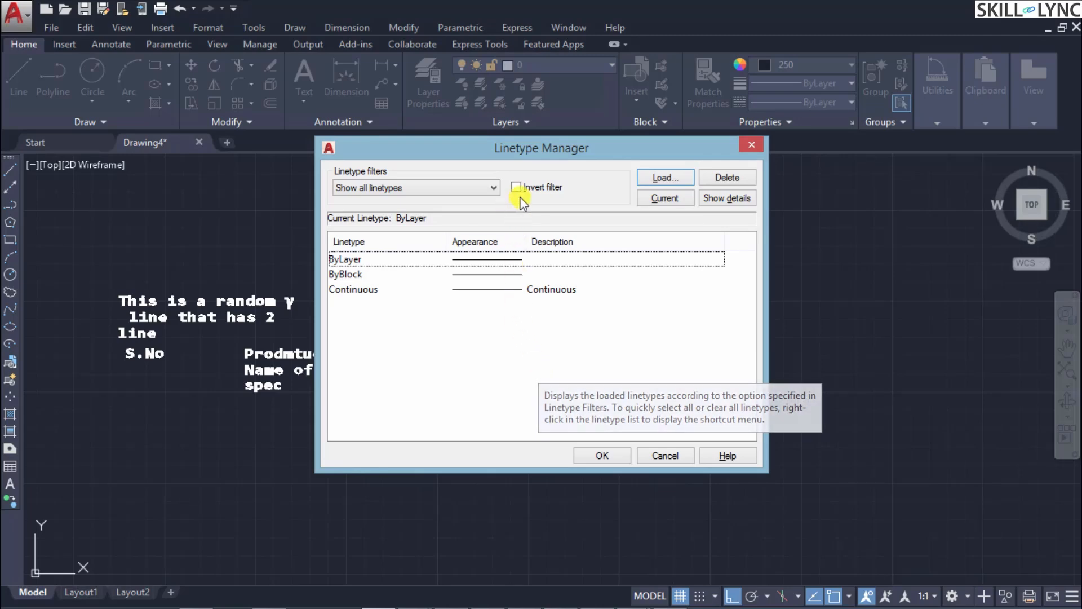
Step: Browse the linetypes in acadiso.lin and load the hidden linetype JIS_02_1.0 into the drawing
left_click(663, 177)
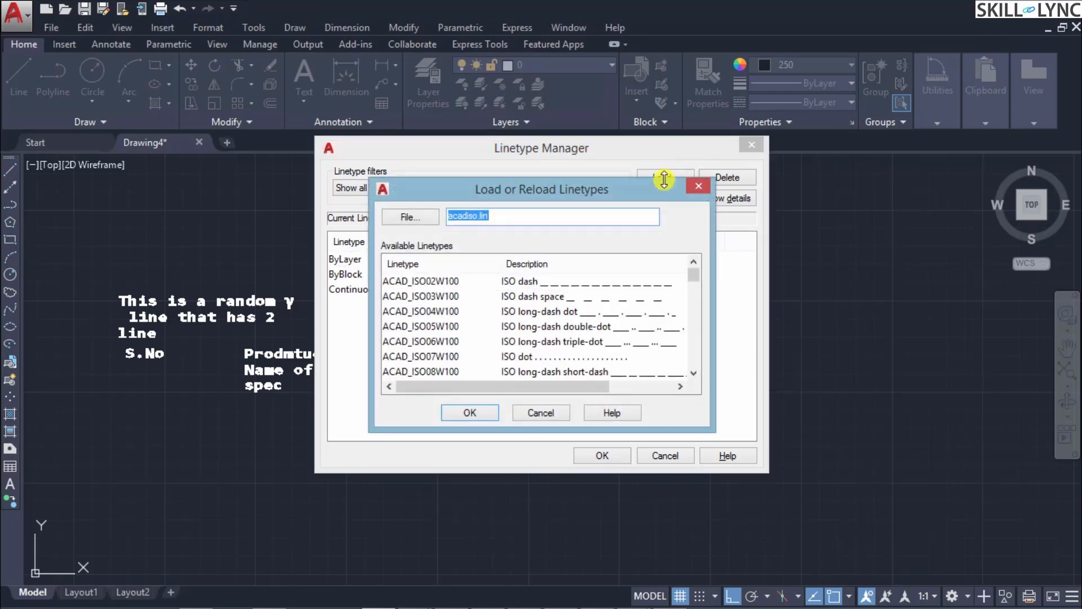
left_click_drag(624, 185, 738, 181)
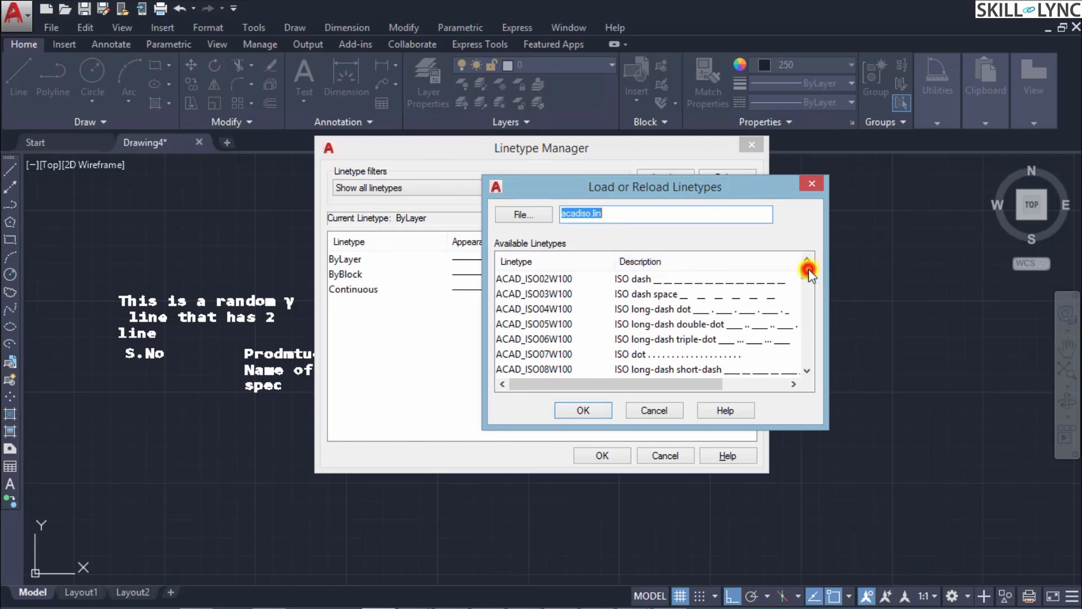
left_click_drag(807, 271, 807, 261)
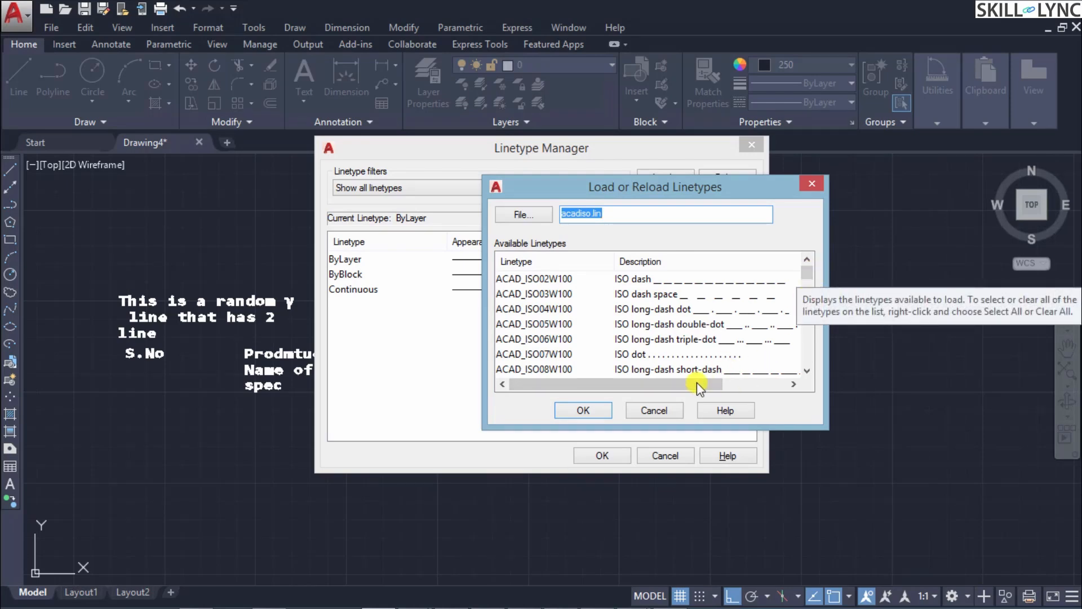
left_click(698, 354)
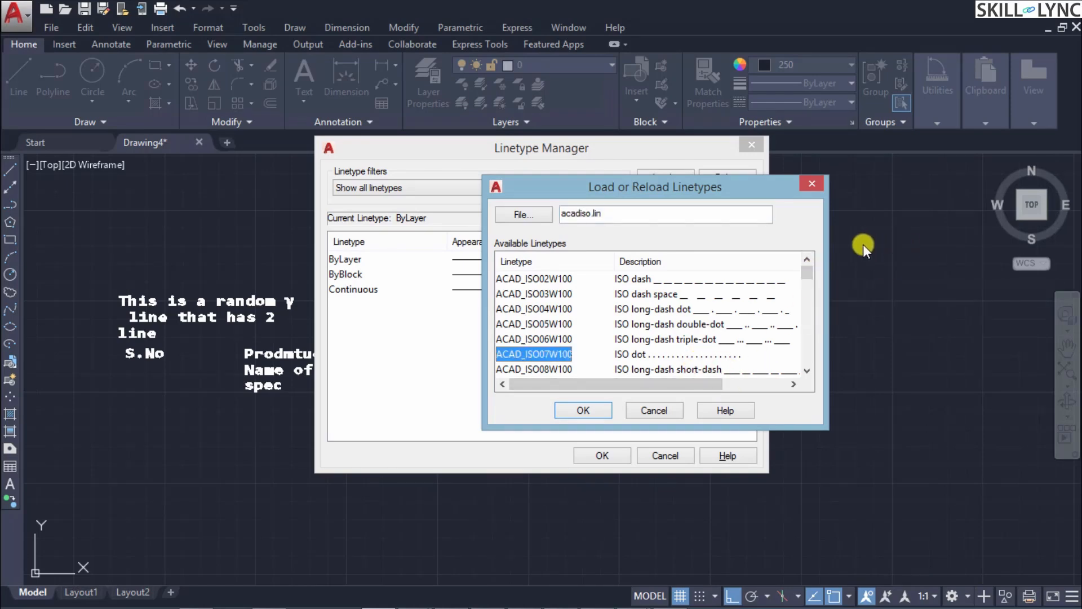
left_click_drag(808, 274, 808, 334)
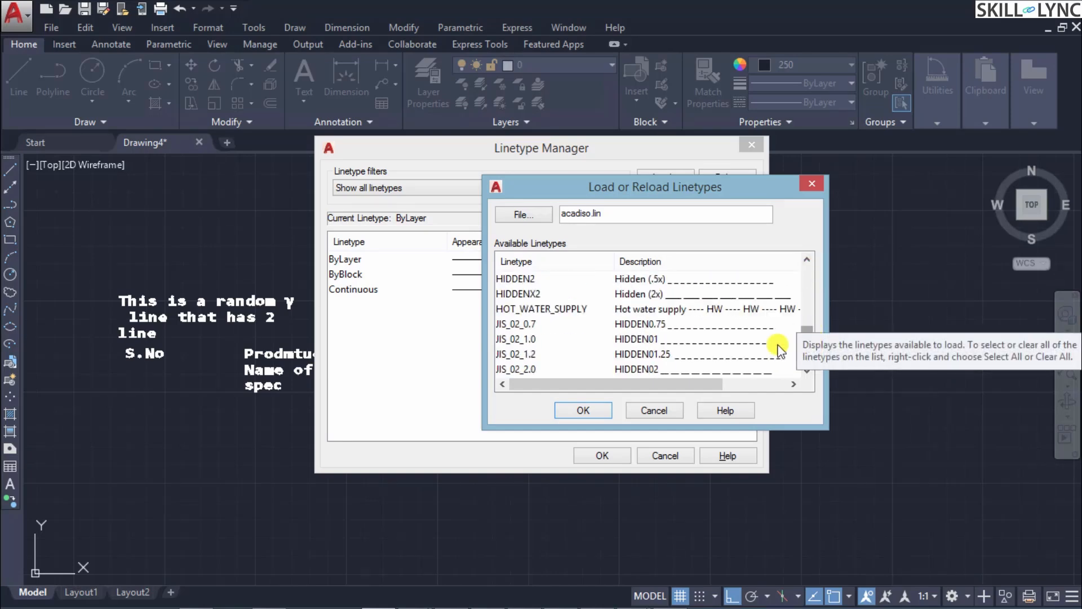
left_click(642, 340)
left_click(583, 409)
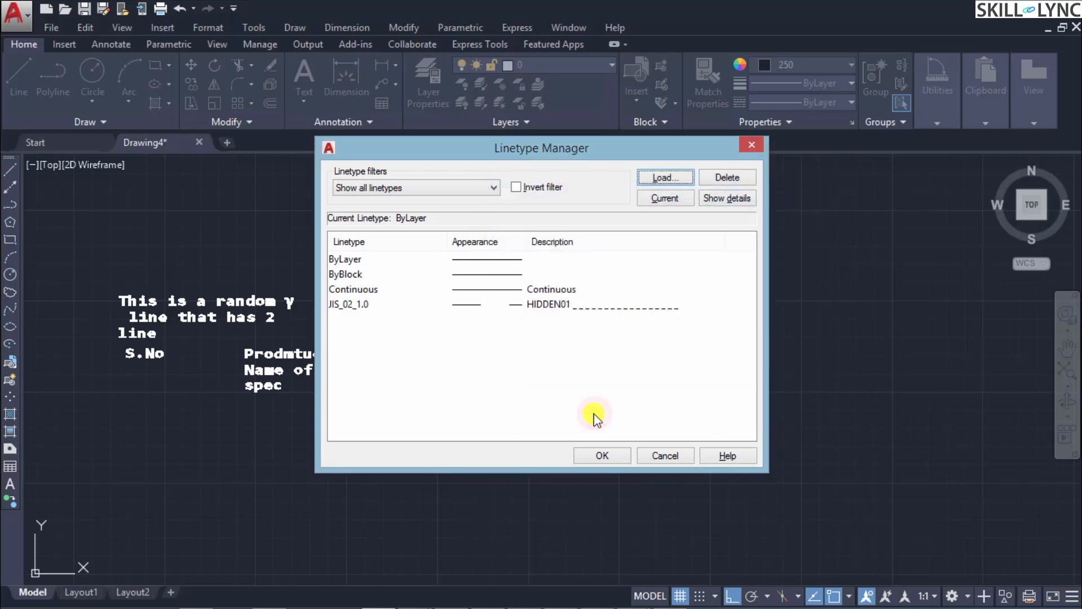
Step: Make JIS_02_1.0 the current linetype for new objects
left_click(552, 308)
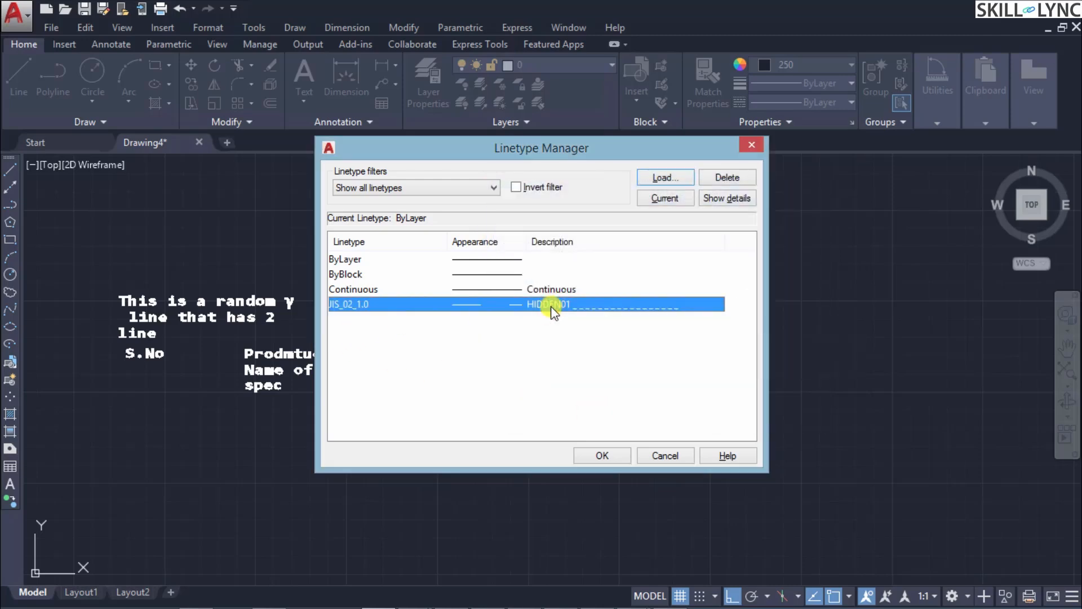
left_click(683, 202)
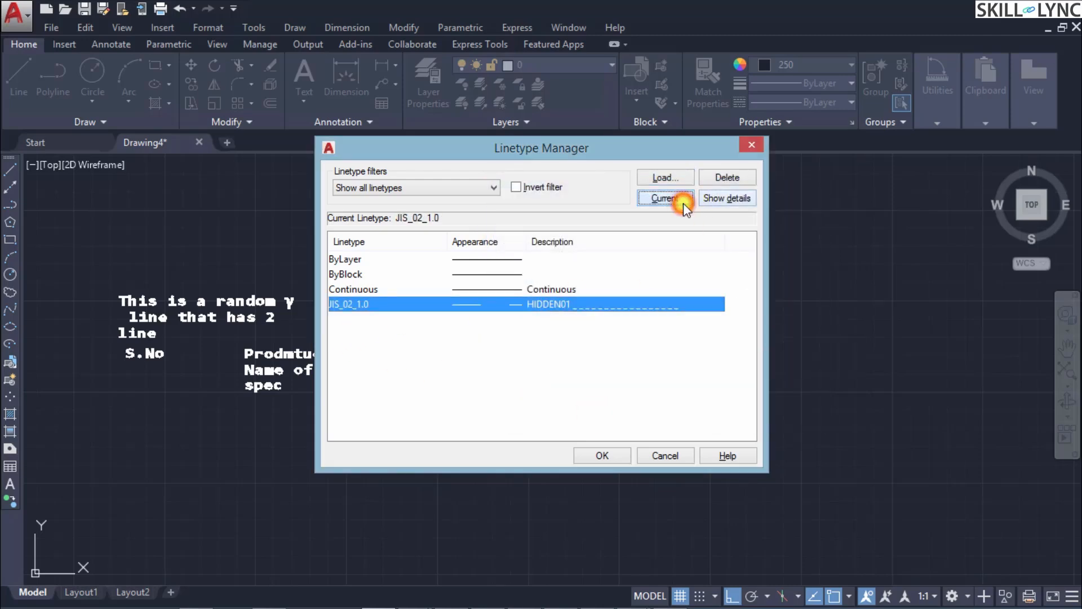
left_click(615, 457)
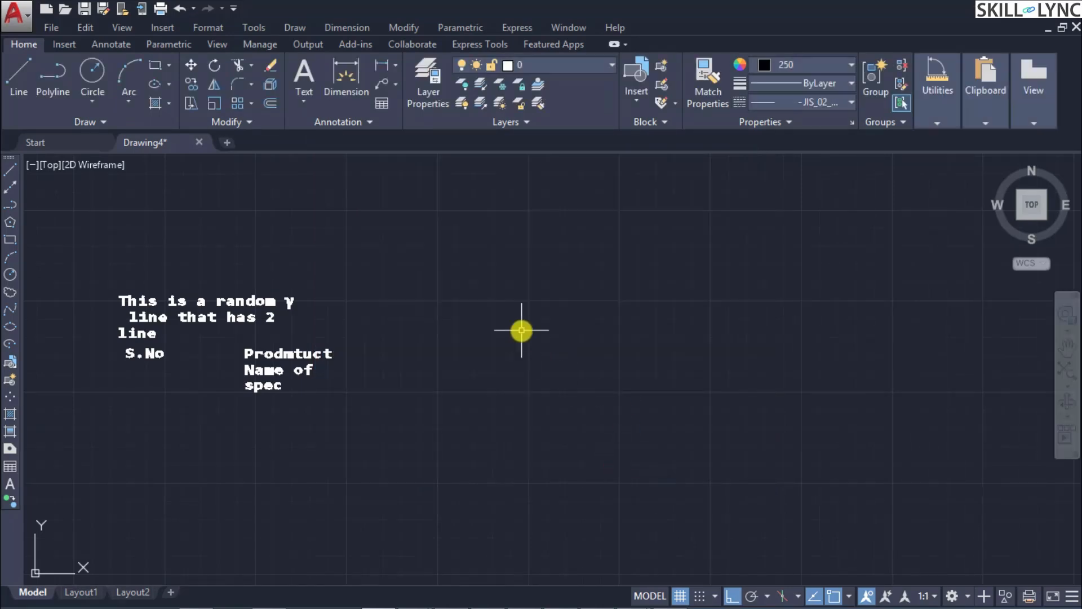
left_click(824, 105)
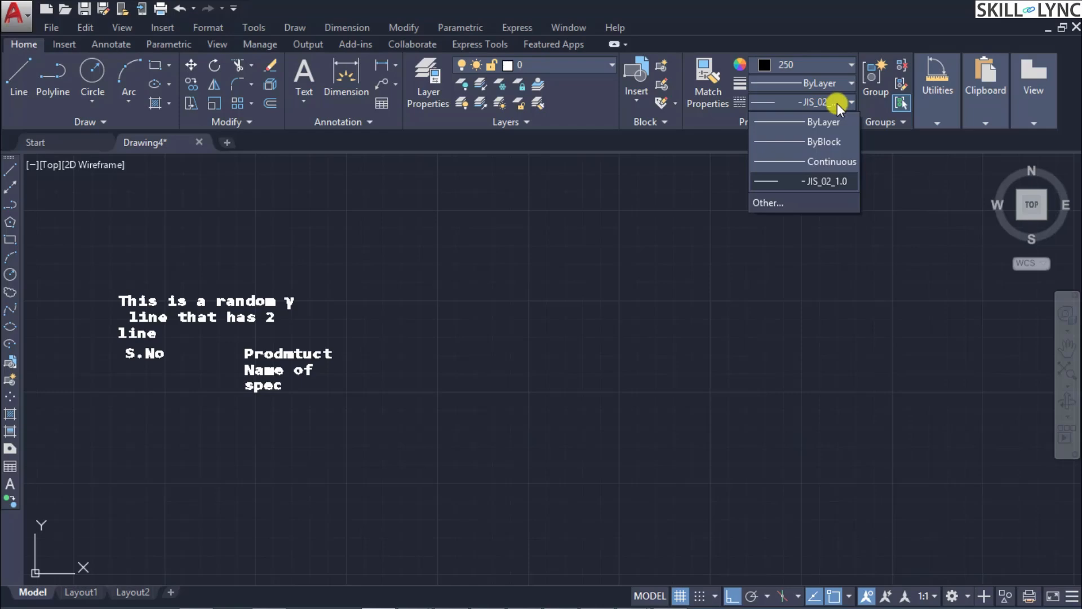
left_click(812, 181)
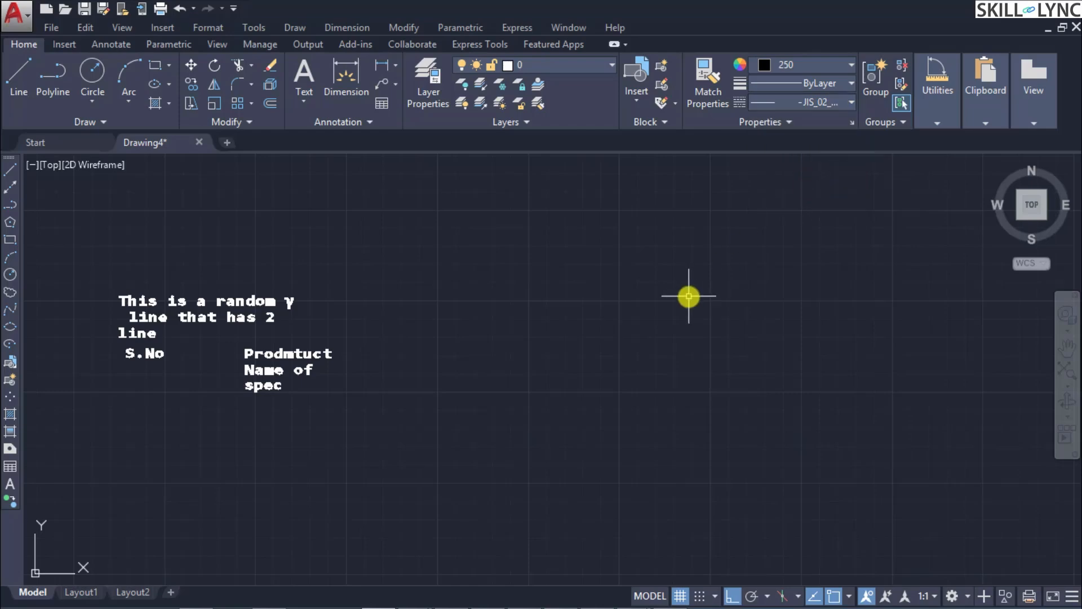
Step: Draw a long horizontal line to the right of the text with color 250 and the JIS_02_1.0 linetype
type("line")
key("Return")
left_click(501, 330)
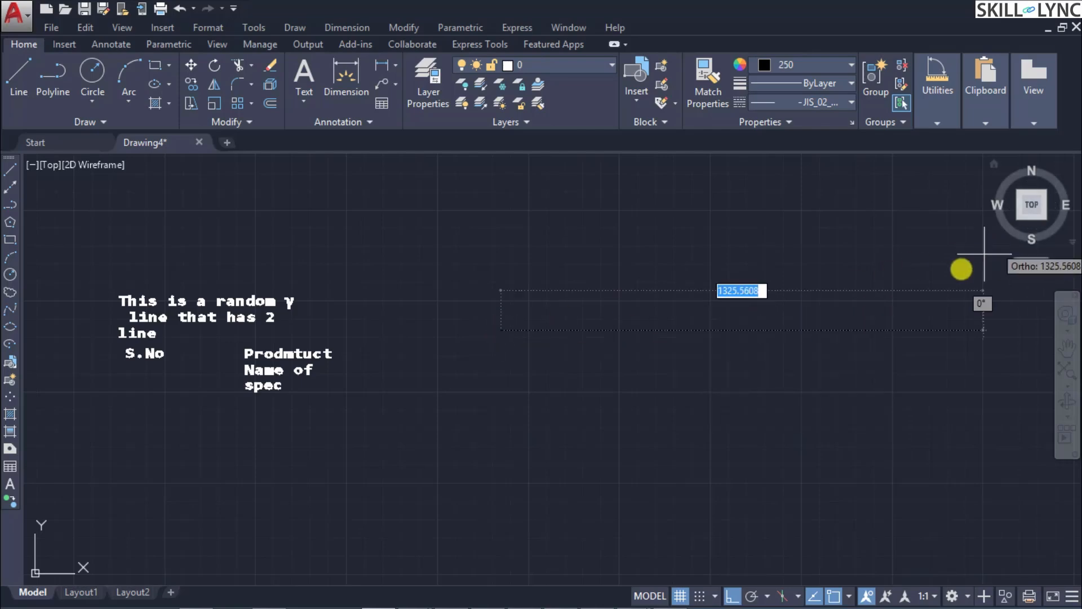
left_click(926, 262)
key("Return")
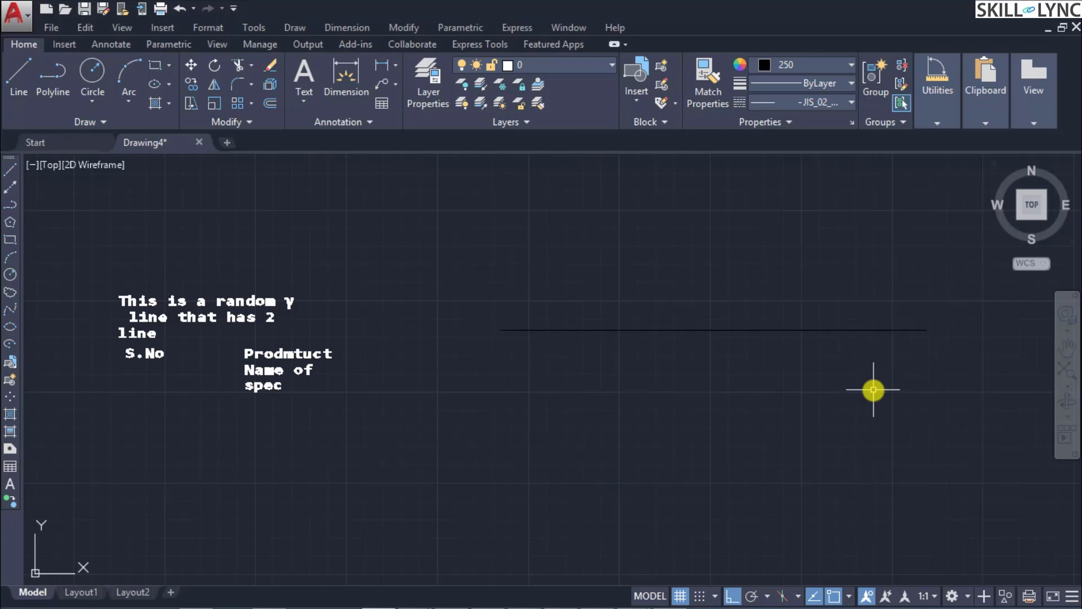
Step: Delete the dark horizontal line beside the text
left_click(799, 331)
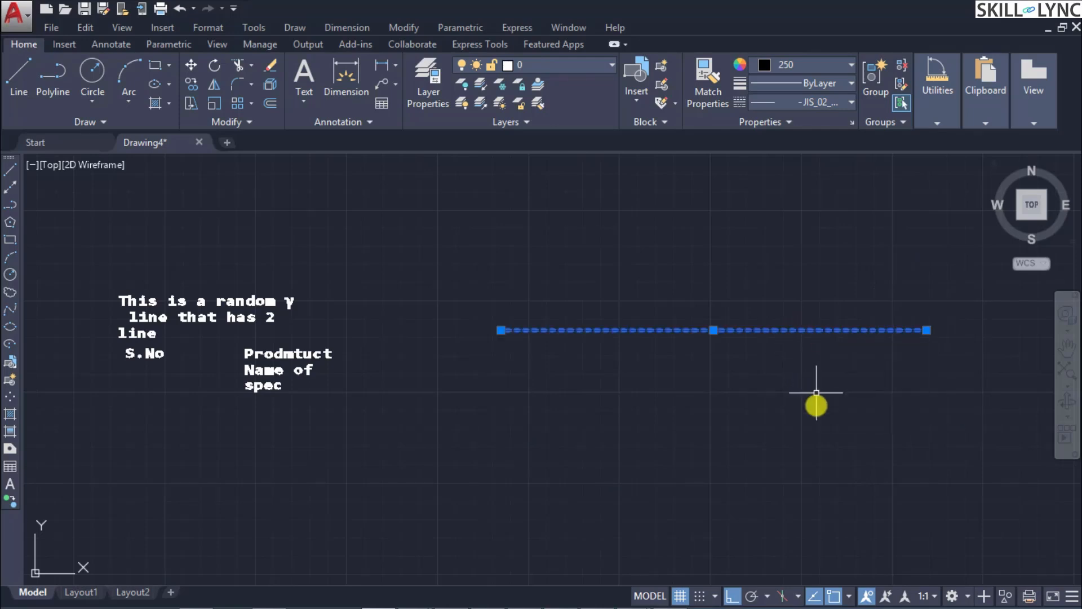
key("Escape")
left_click(797, 329)
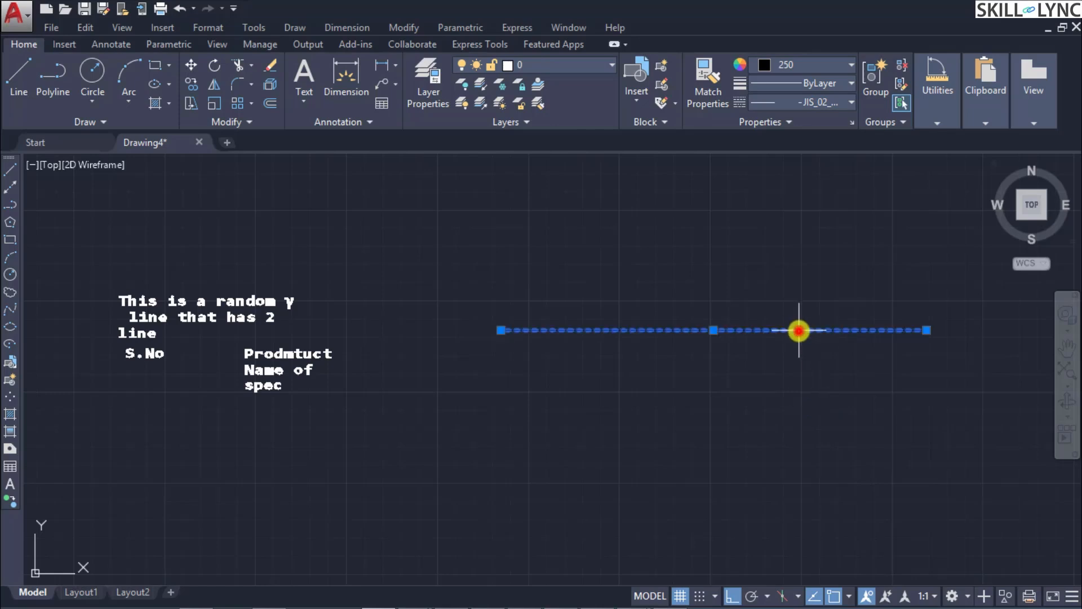
key("Delete")
Step: Set the current color to ByLayer and draw a horizontal line to the right of the text
left_click(846, 65)
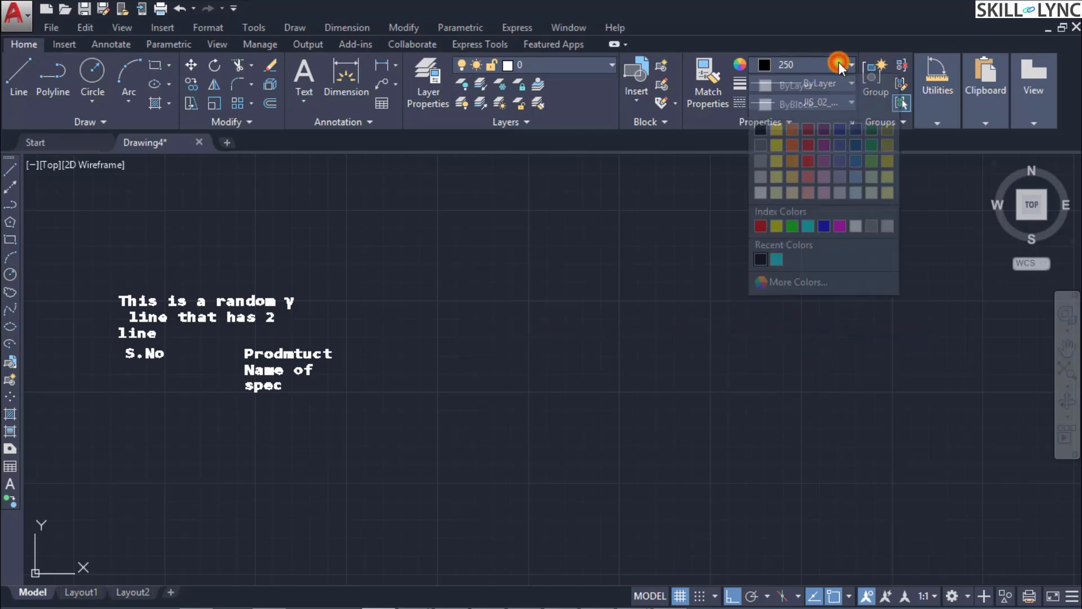
left_click(802, 84)
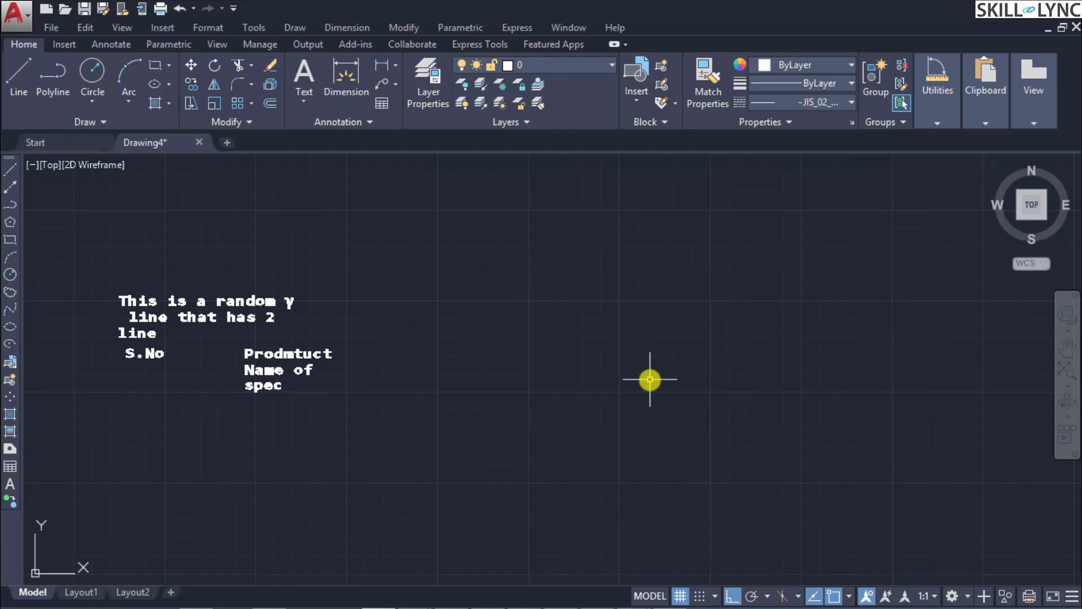
type("li")
key("Return")
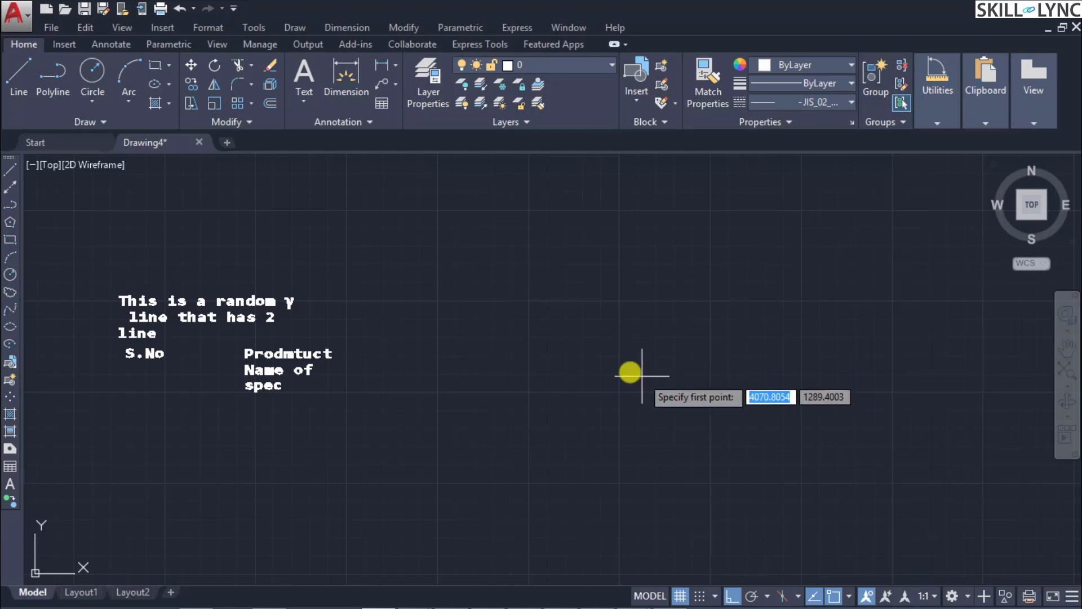
left_click(500, 333)
left_click(895, 331)
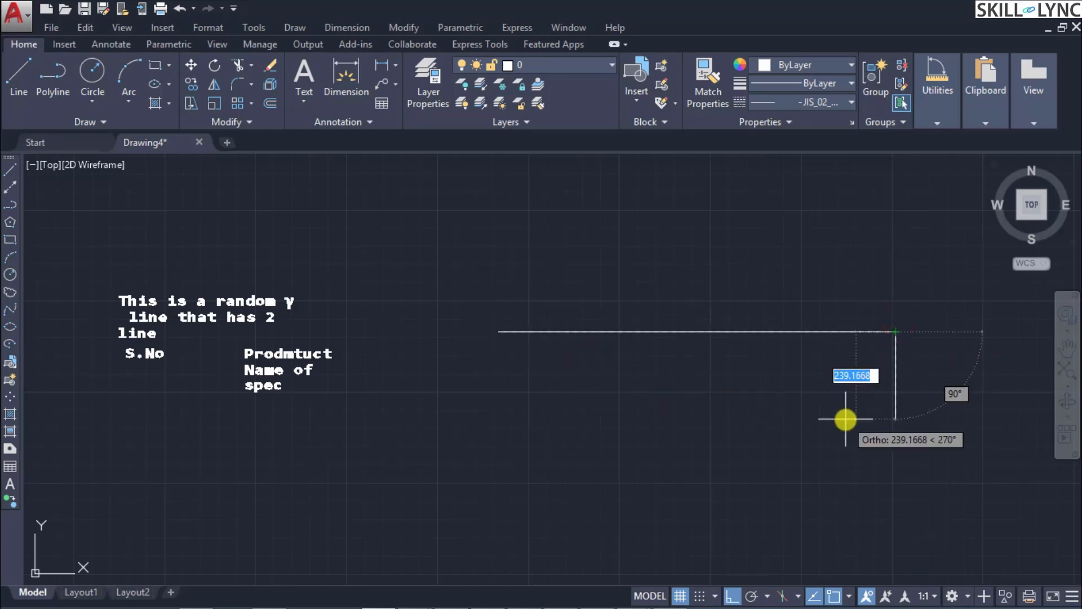
key("Return")
Step: Select the new line and examine its dash pattern at different magnifications along with the available linetypes
left_click(801, 329)
scroll(676, 333, "up", 6)
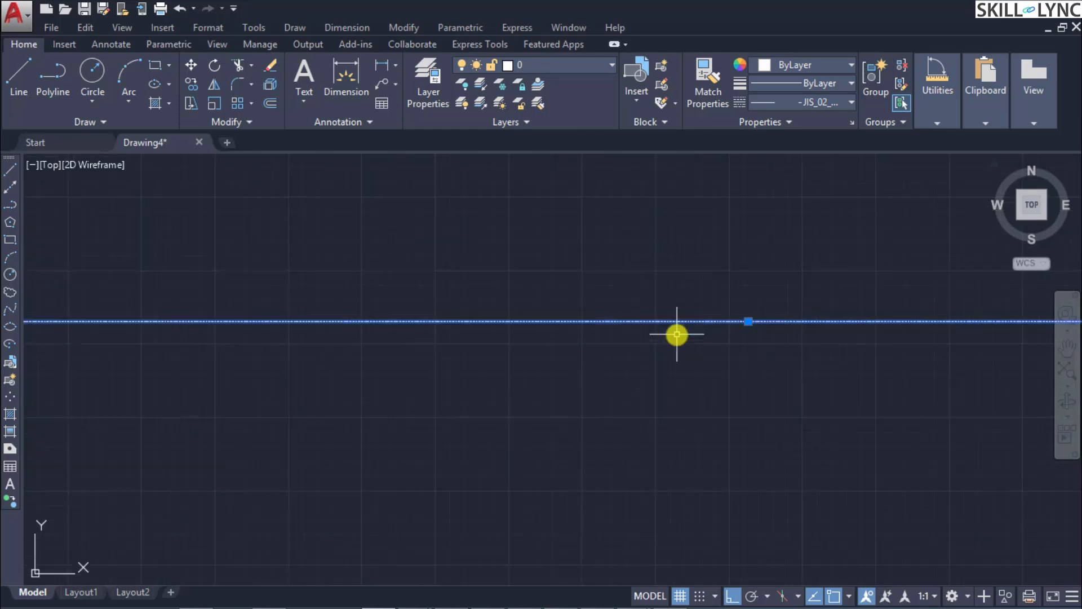
scroll(675, 335, "up", 6)
left_click(667, 203)
left_click(691, 230)
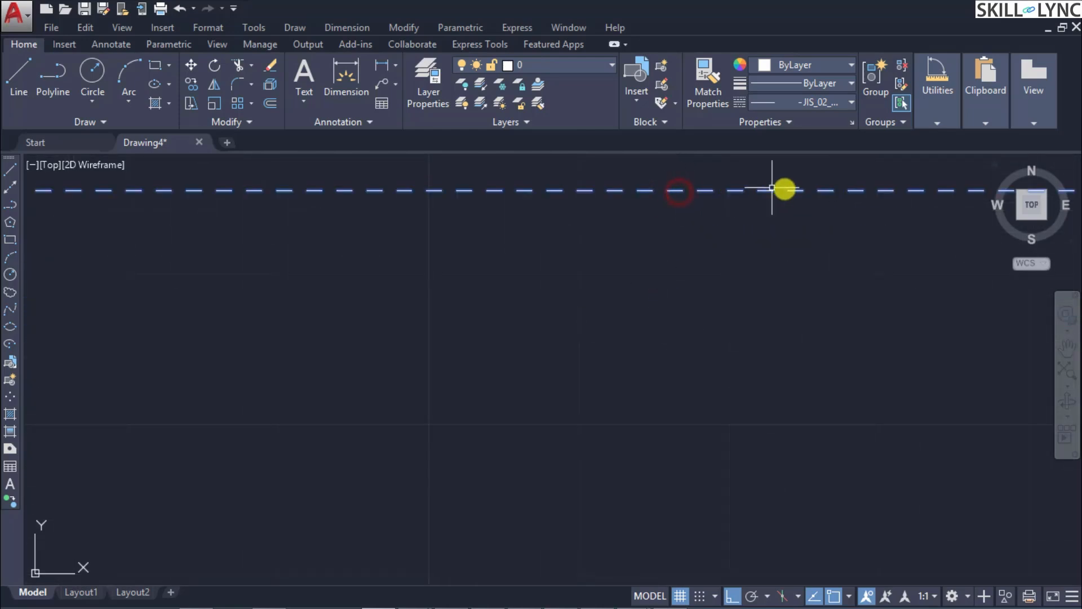
left_click(823, 102)
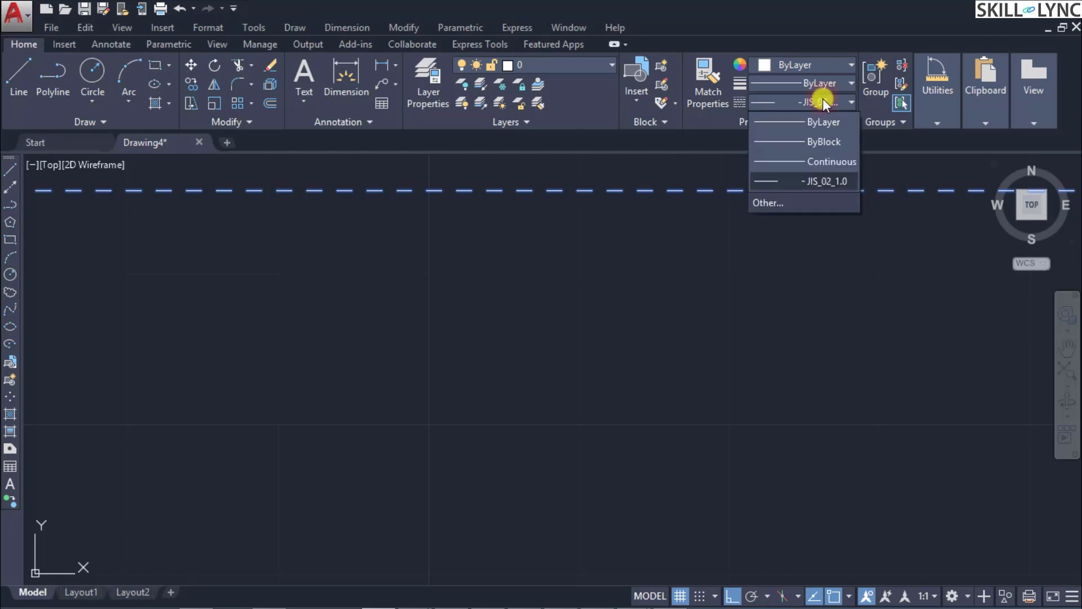
left_click(833, 163)
key("Escape")
left_click(730, 256)
scroll(739, 273, "down", 14)
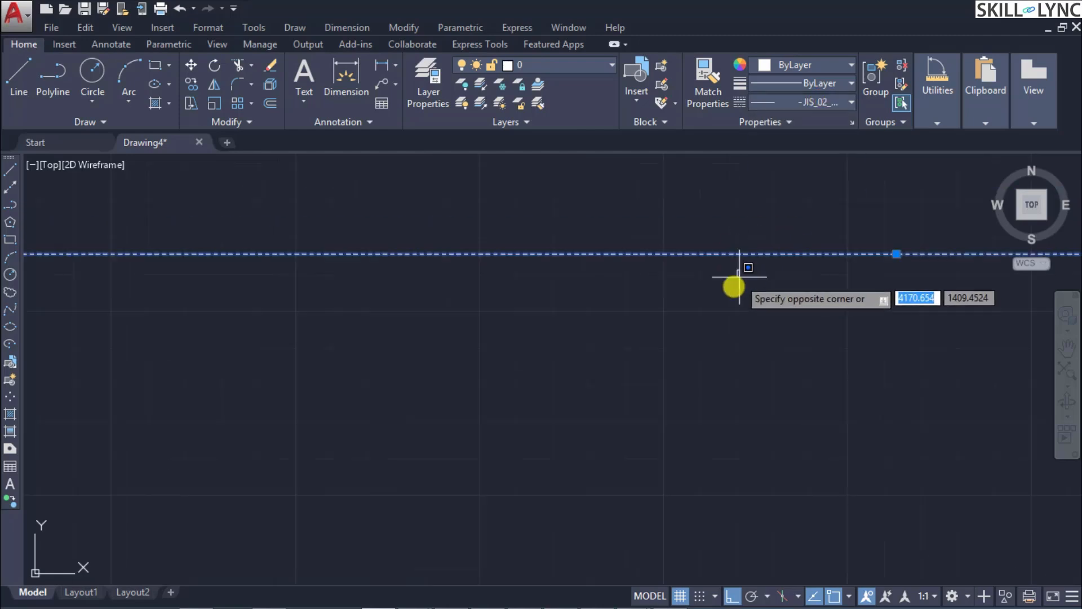
scroll(568, 248, "up", 4)
left_click(568, 248)
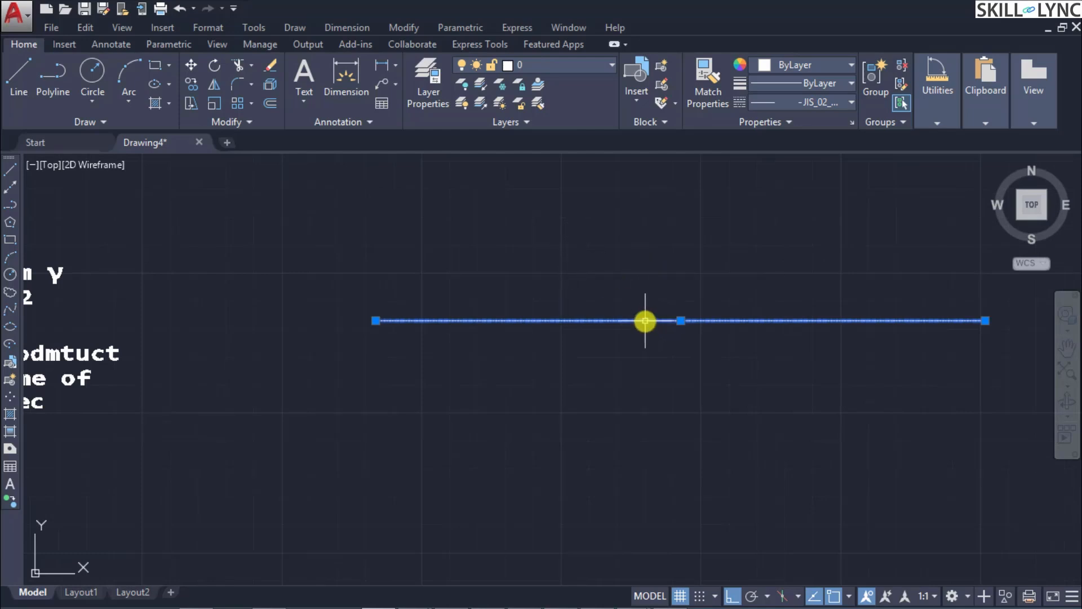
mouse_move(646, 320)
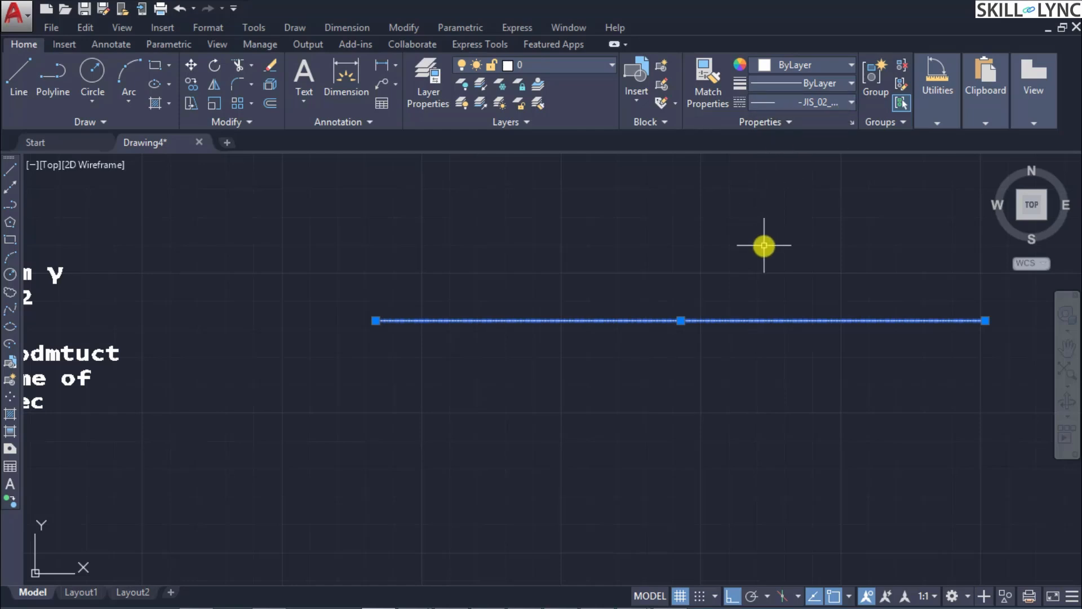
Step: Set the selected horizontal line's linetype to ByLayer in its object properties
right_click(744, 322)
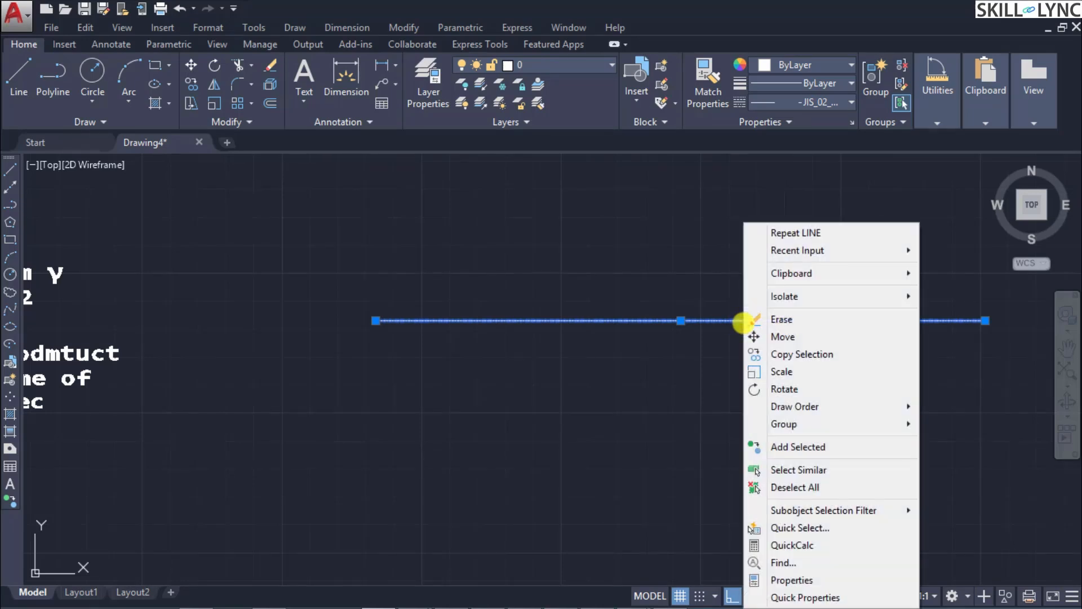
left_click(788, 580)
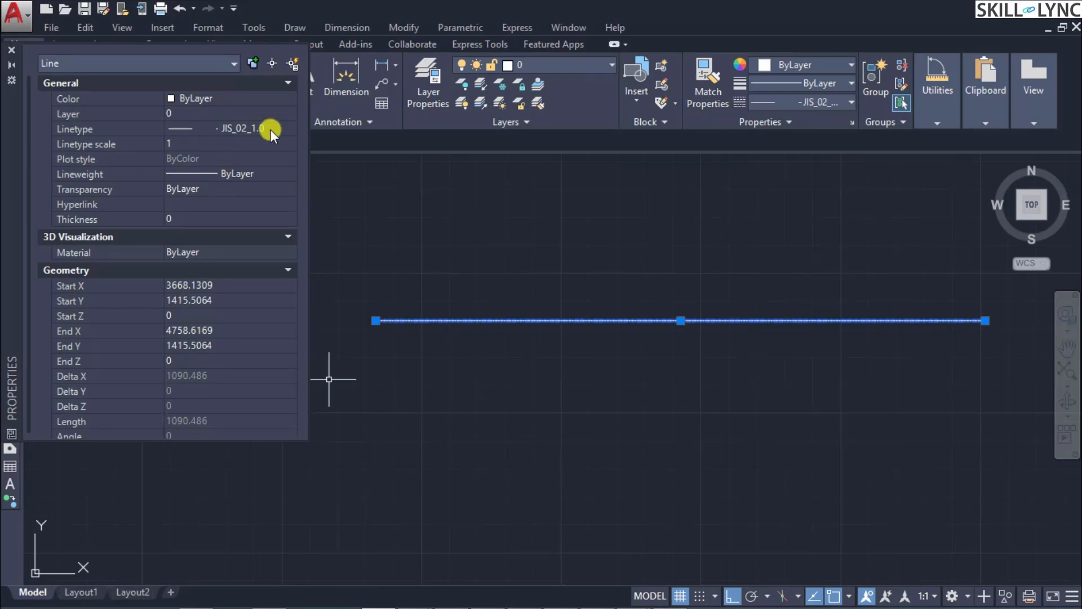
left_click(270, 130)
left_click(292, 128)
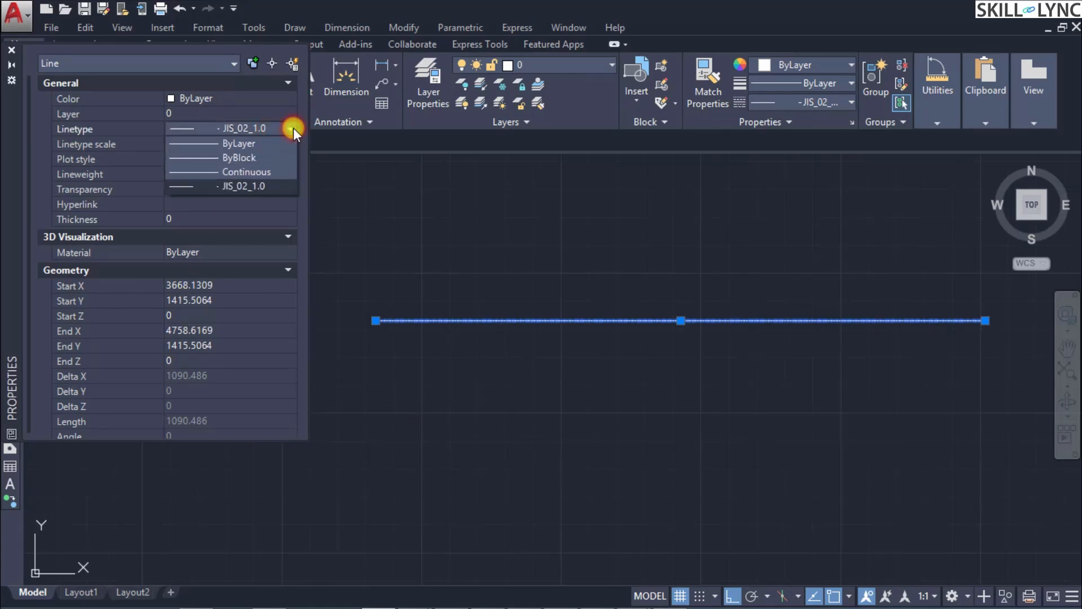
left_click(270, 148)
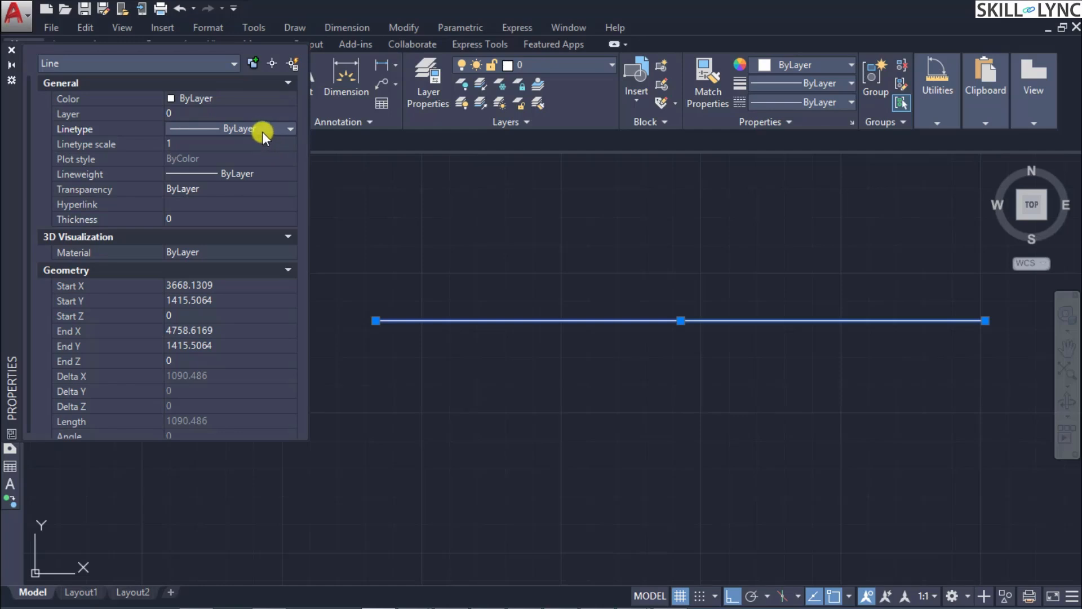
Step: Review the color choices in the line's properties, deselect the line and close the properties
left_click(281, 96)
left_click(288, 99)
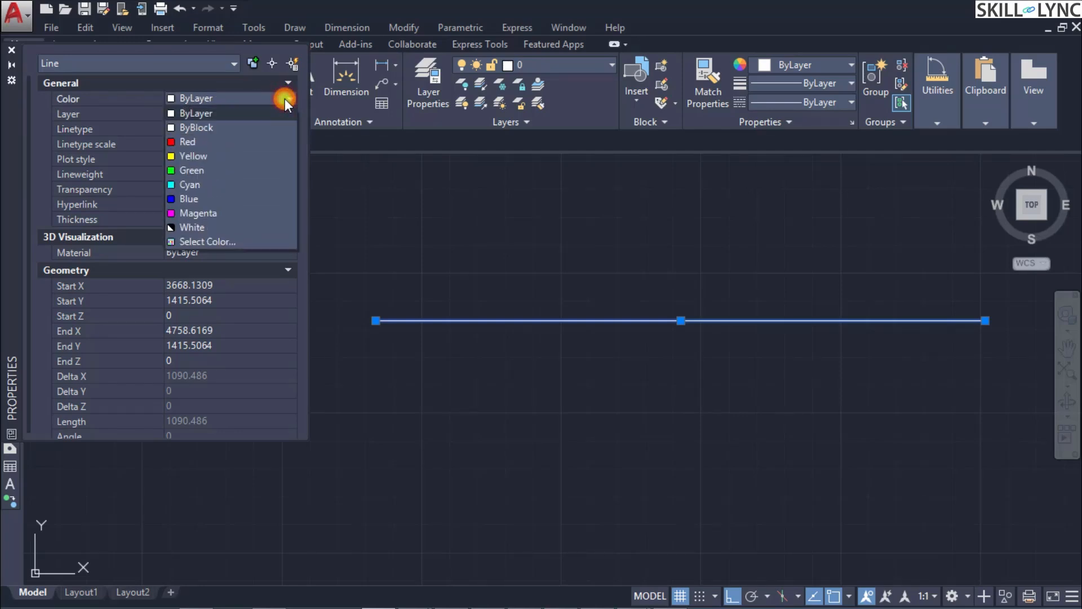
left_click(269, 100)
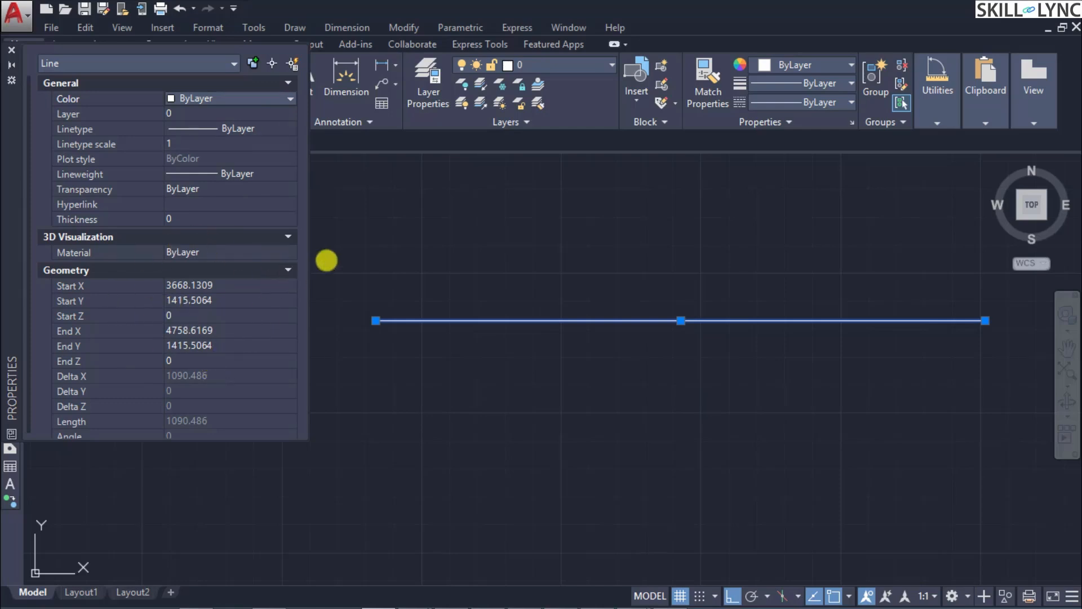
left_click(338, 251)
left_click(357, 248)
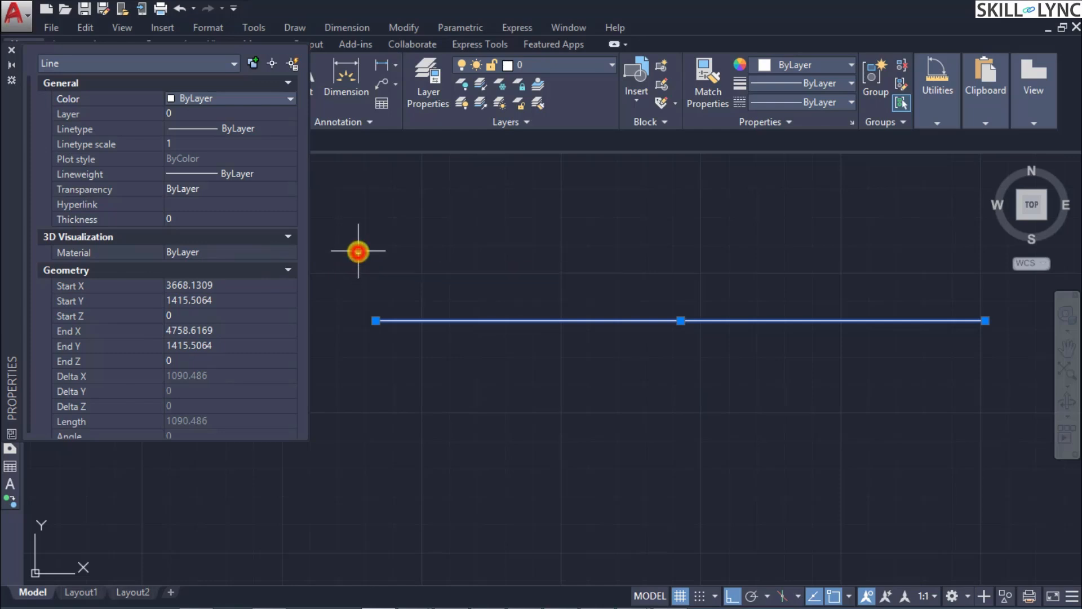
key("Escape")
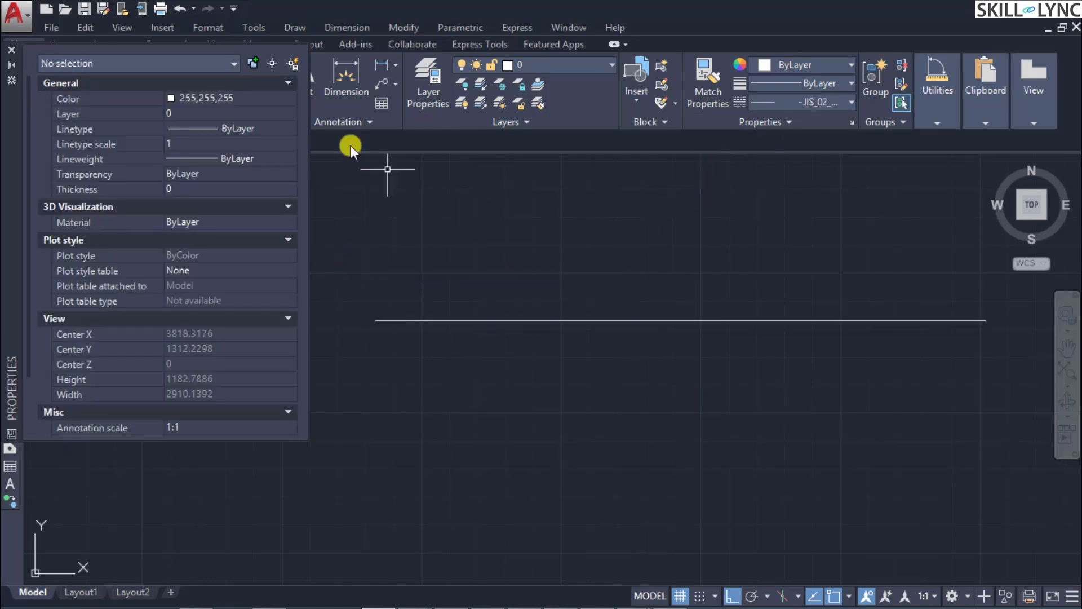
left_click(11, 50)
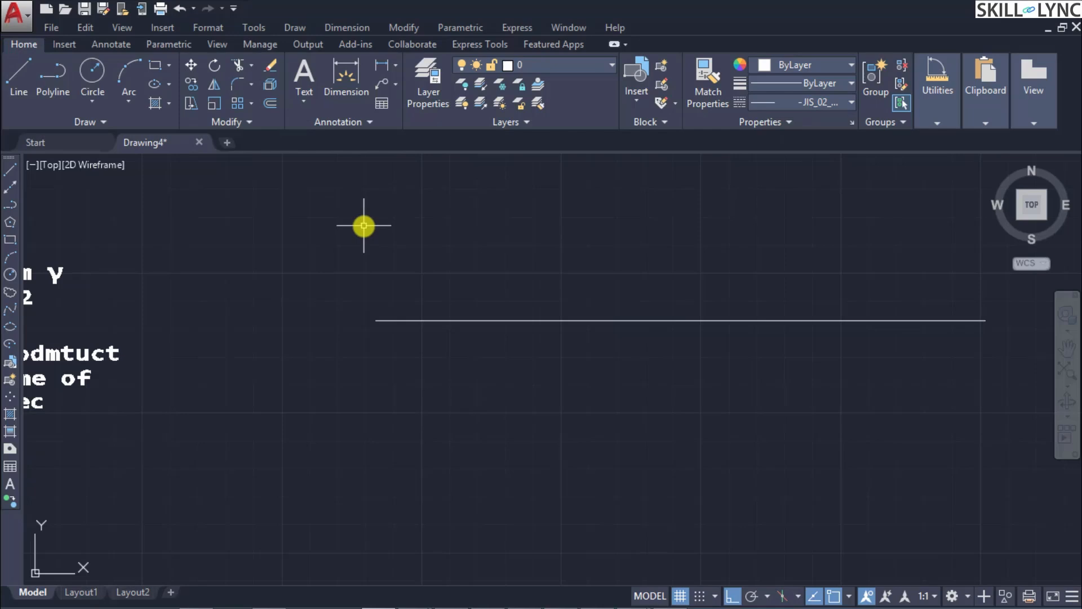
Step: Open the Linetype Manager with its details shown and inspect the JIS_02_1.0 linetype
type("PROPERTIES")
key("Escape")
type("LINETYPE")
key("Return")
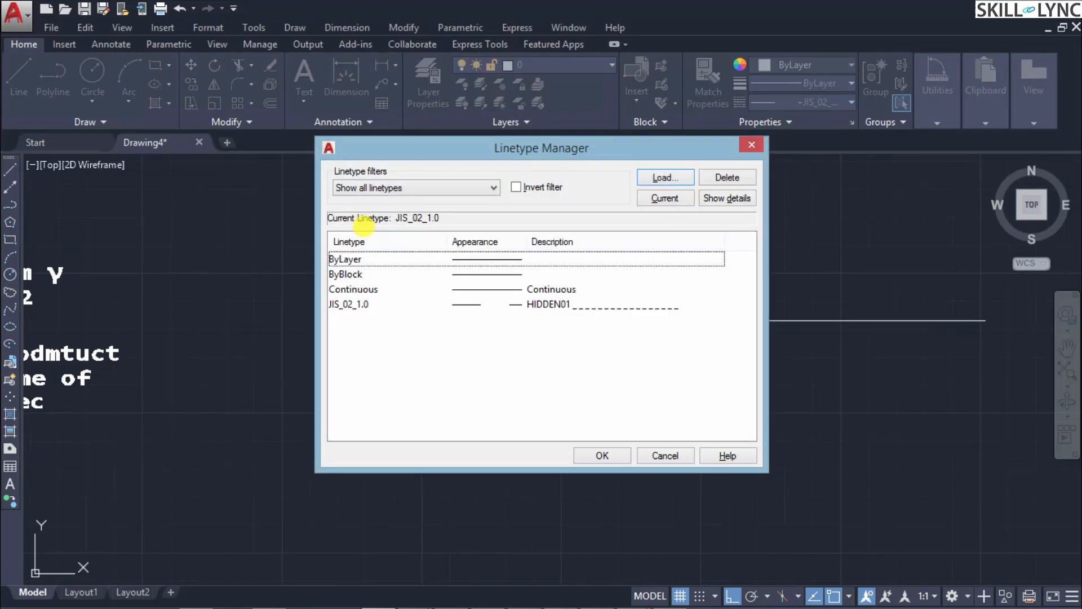
left_click(740, 197)
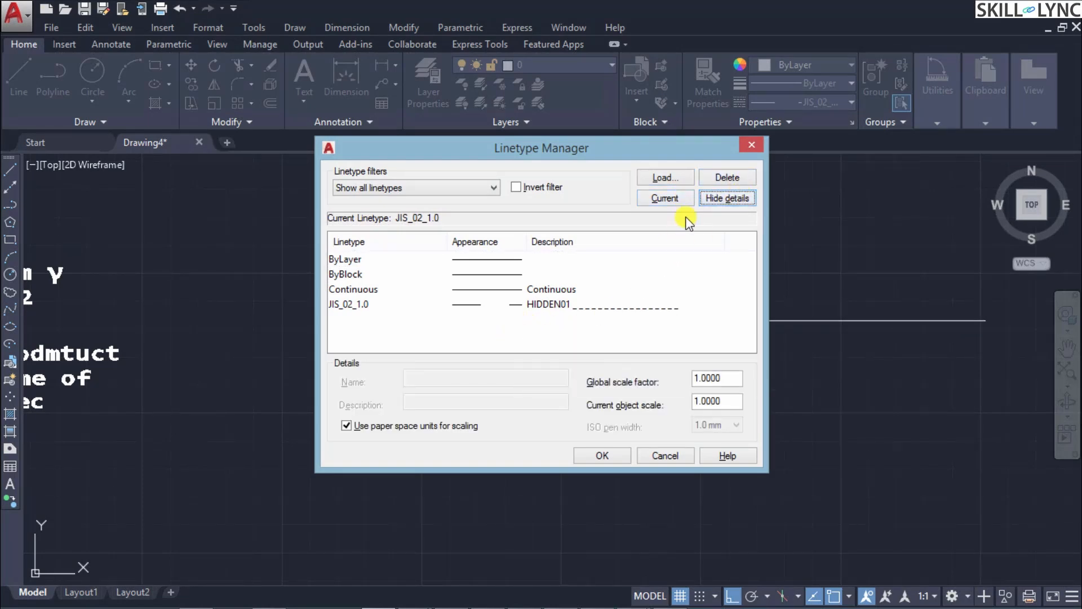
left_click(367, 303)
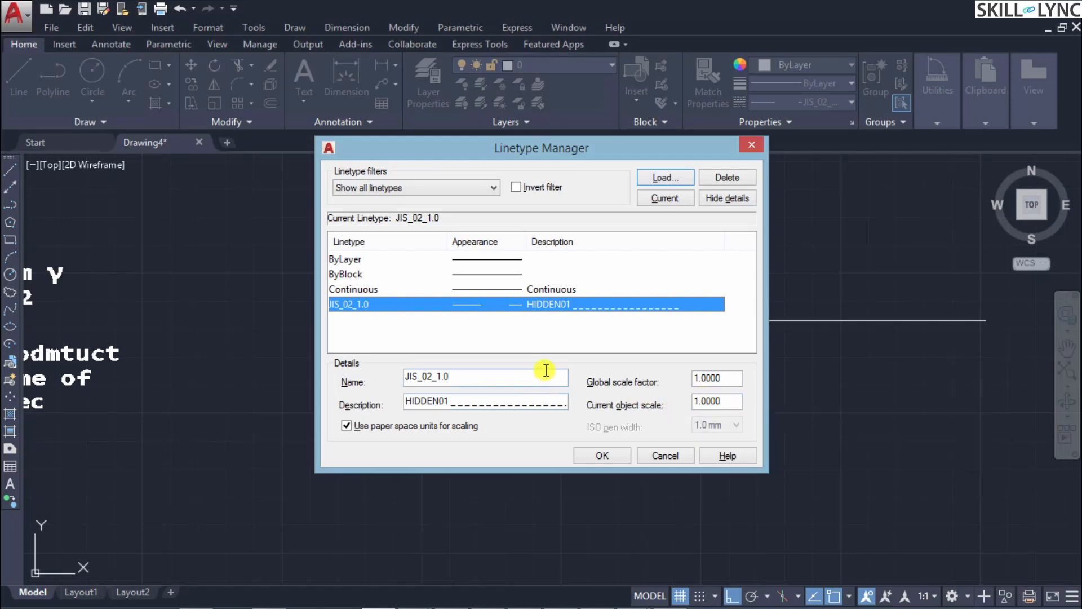
Step: View the linetype list filtered by used and by Xref dependent linetypes, restore Show all linetypes and accept the dialog
left_click(441, 189)
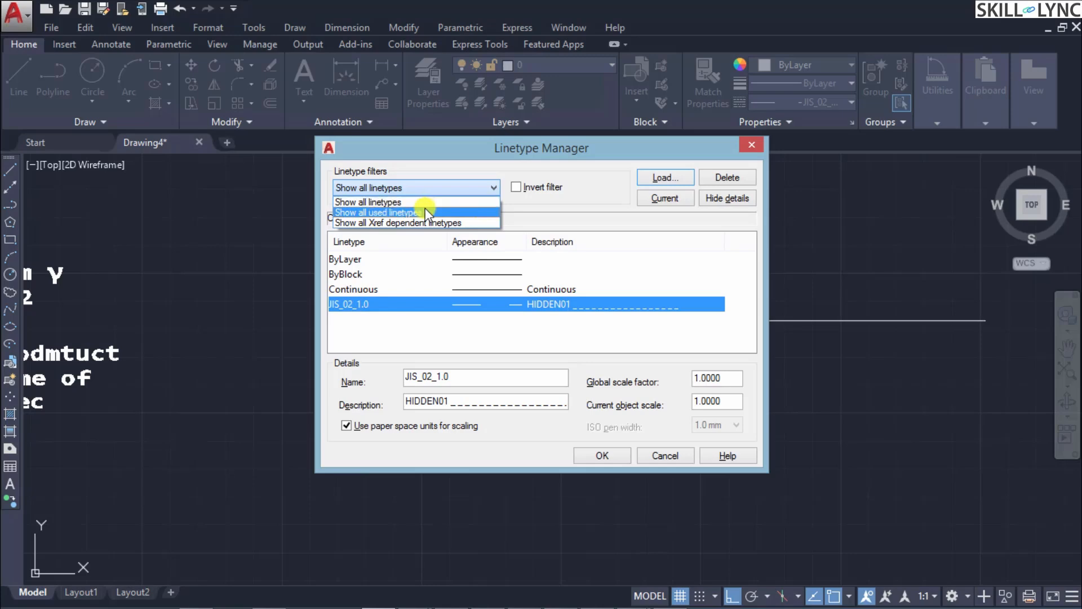
left_click(425, 211)
left_click(430, 191)
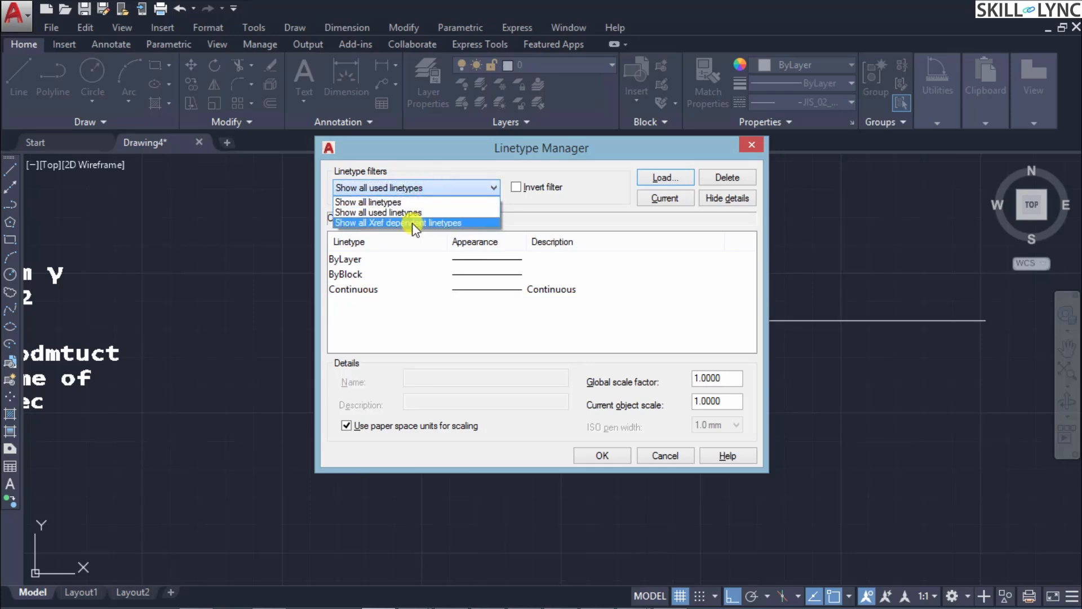
left_click(412, 222)
left_click(430, 188)
left_click(431, 201)
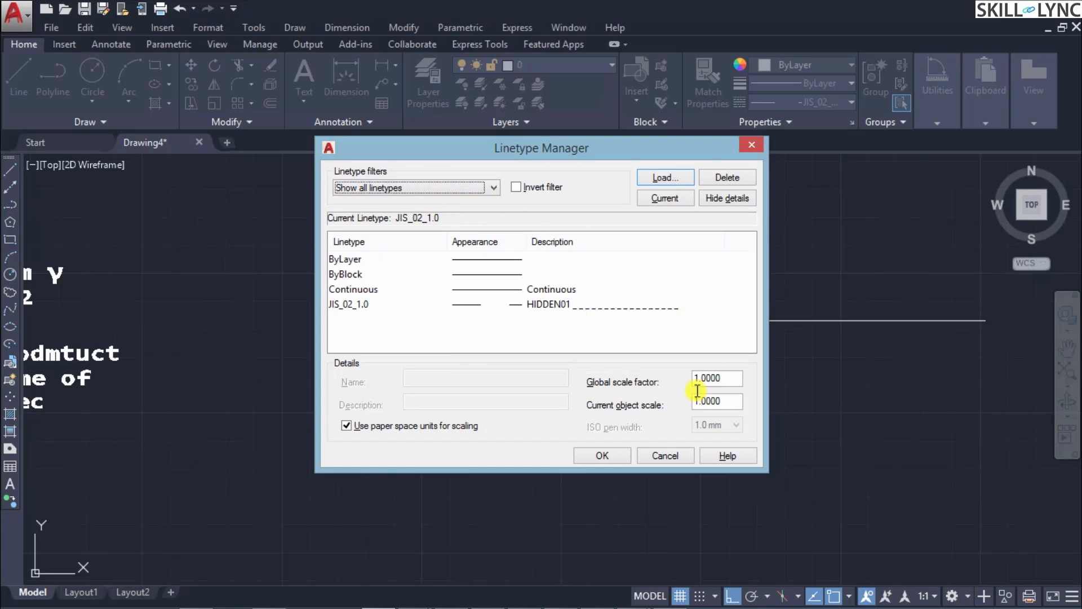
left_click(602, 455)
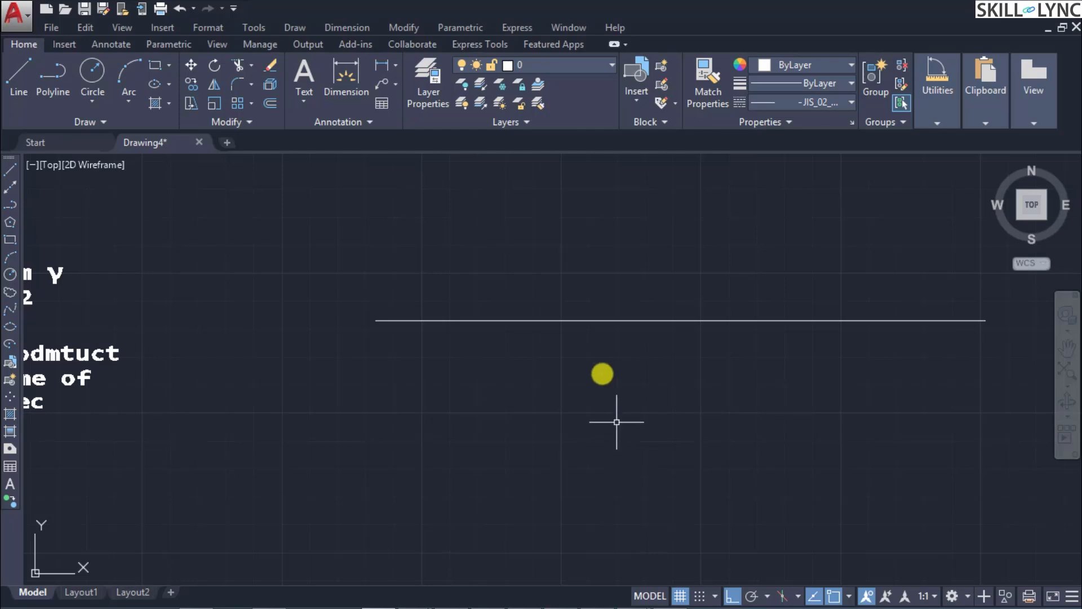
Step: Erase the horizontal line beside the text
left_click(586, 321)
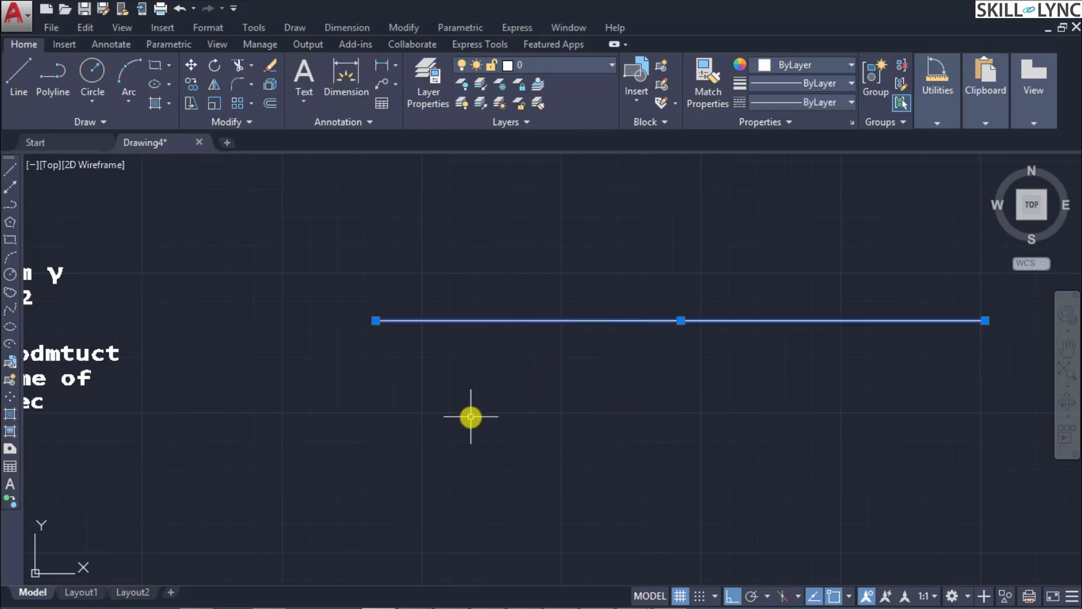
type("erase")
key("Return")
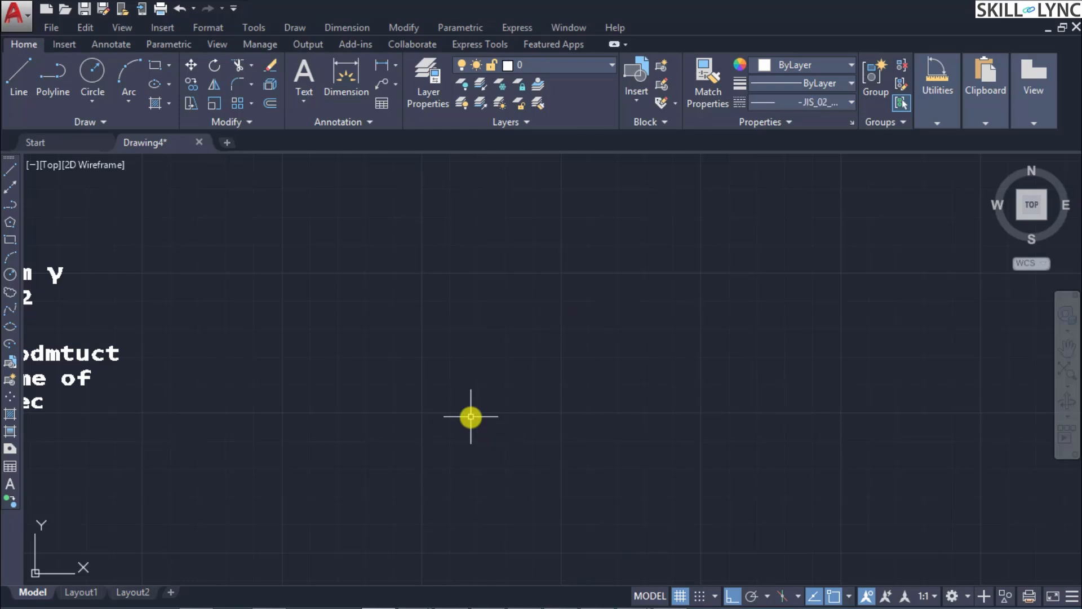
Step: Erase the text objects with a crossing selection to clear the drawing
type("erase")
key("Return")
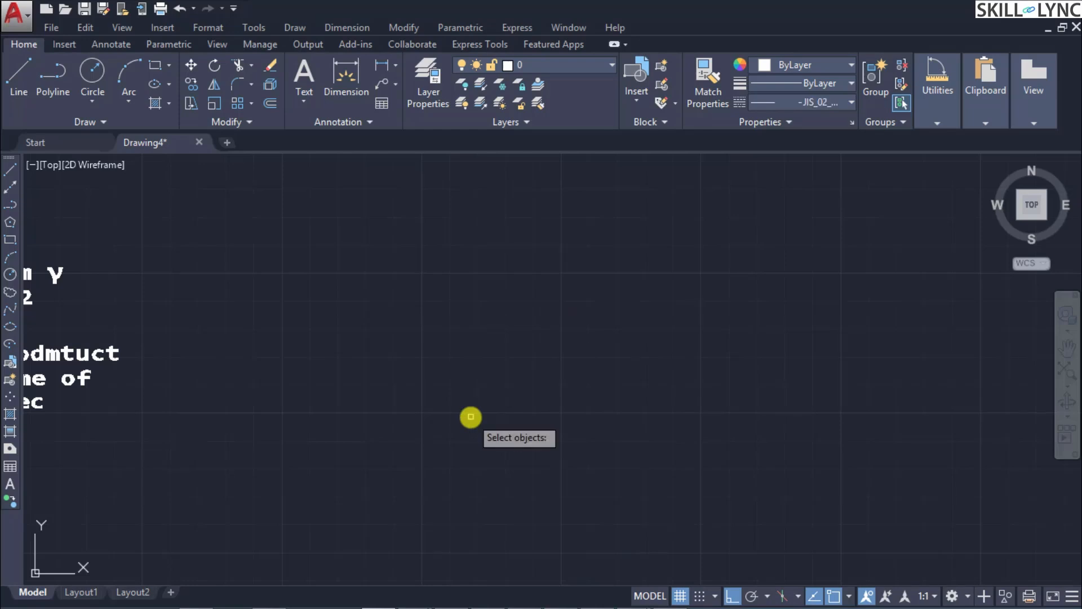
left_click(314, 476)
left_click(30, 227)
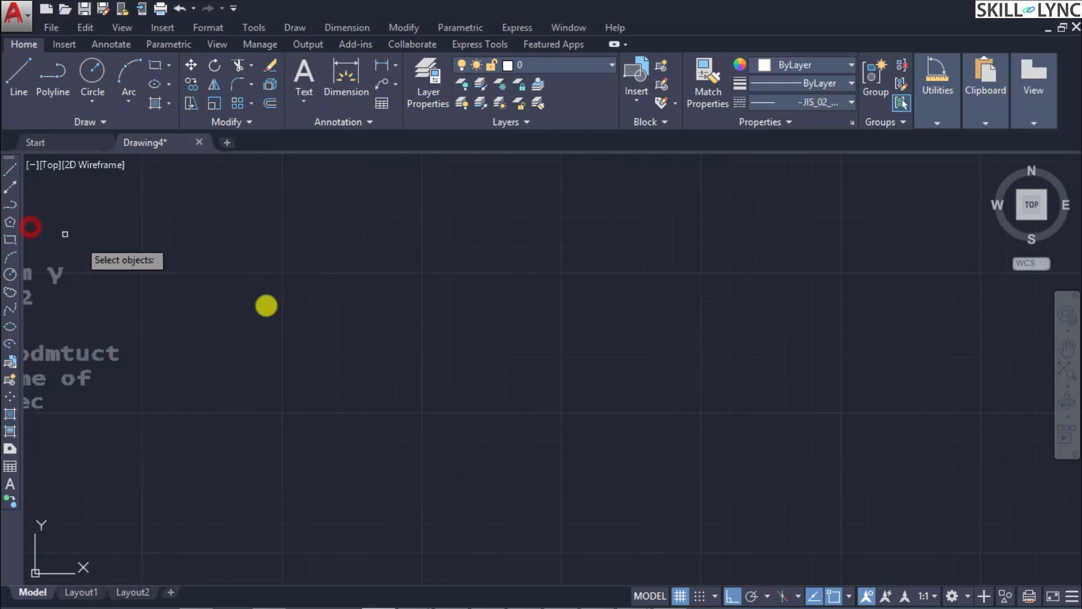
key("Return")
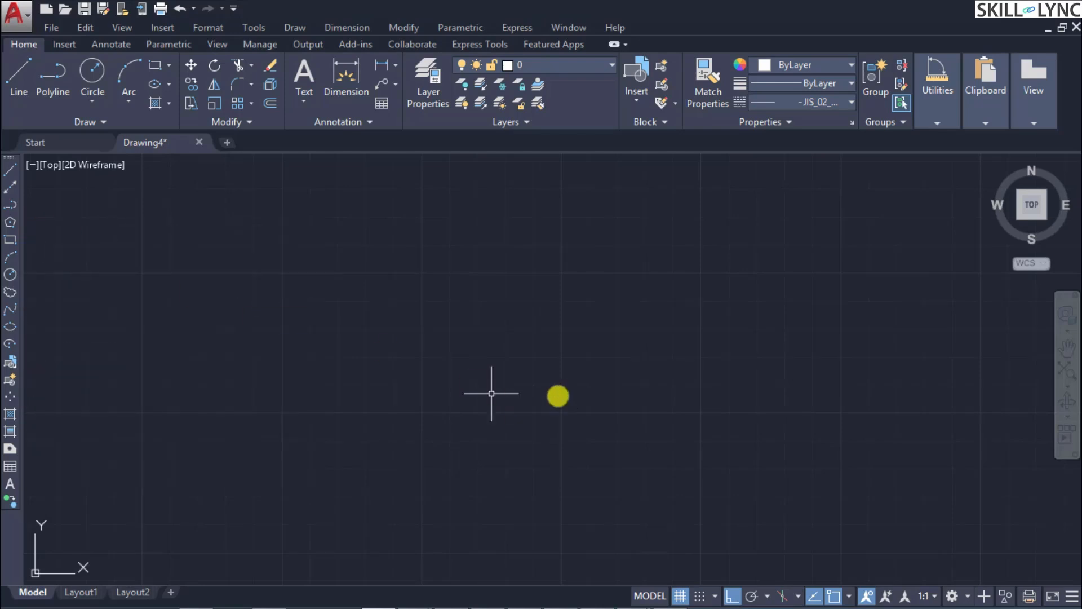
Step: Draw a vertical line near the Y axis with Ortho mode turned on
left_click(1063, 376)
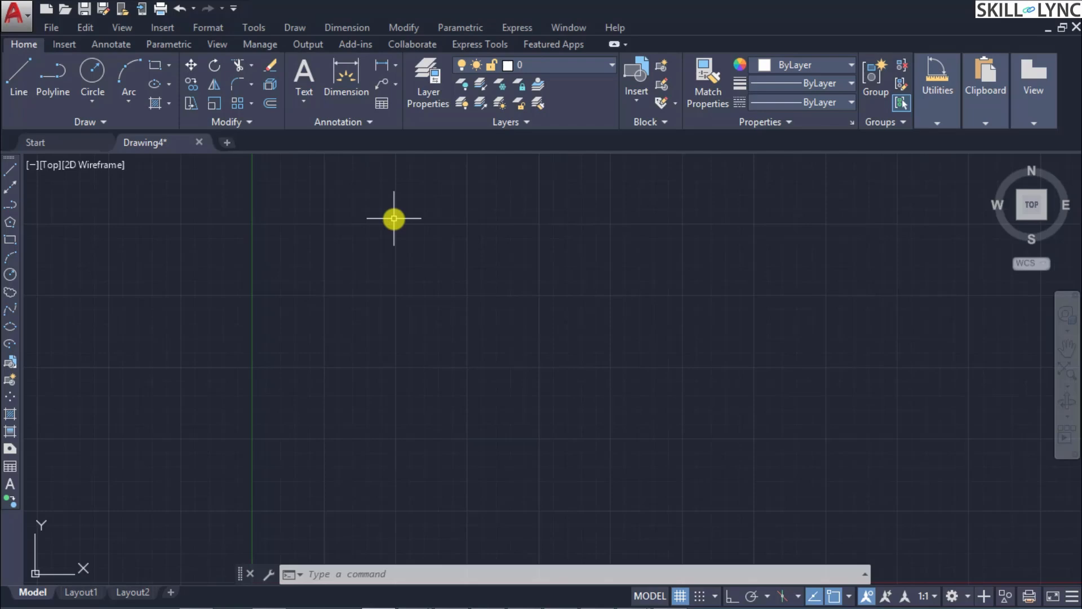
type("l")
key("Return")
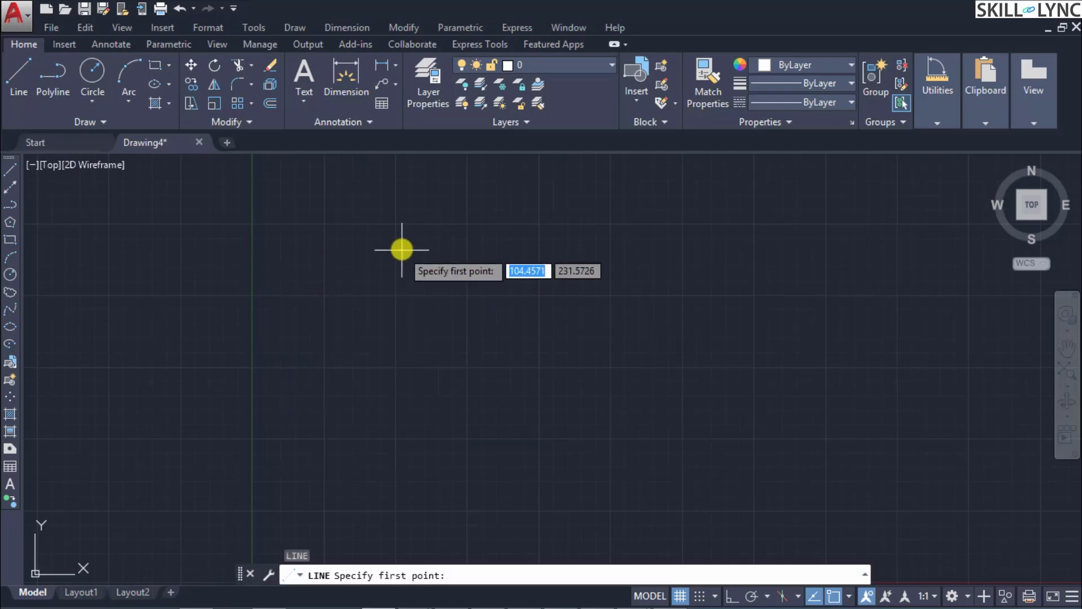
left_click(339, 203)
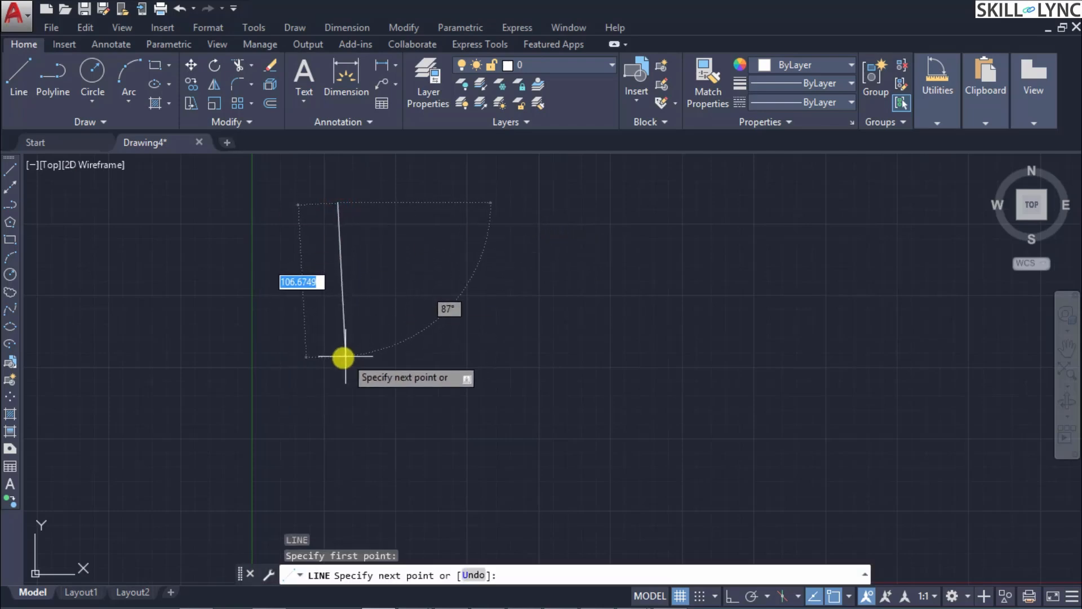
key("F8")
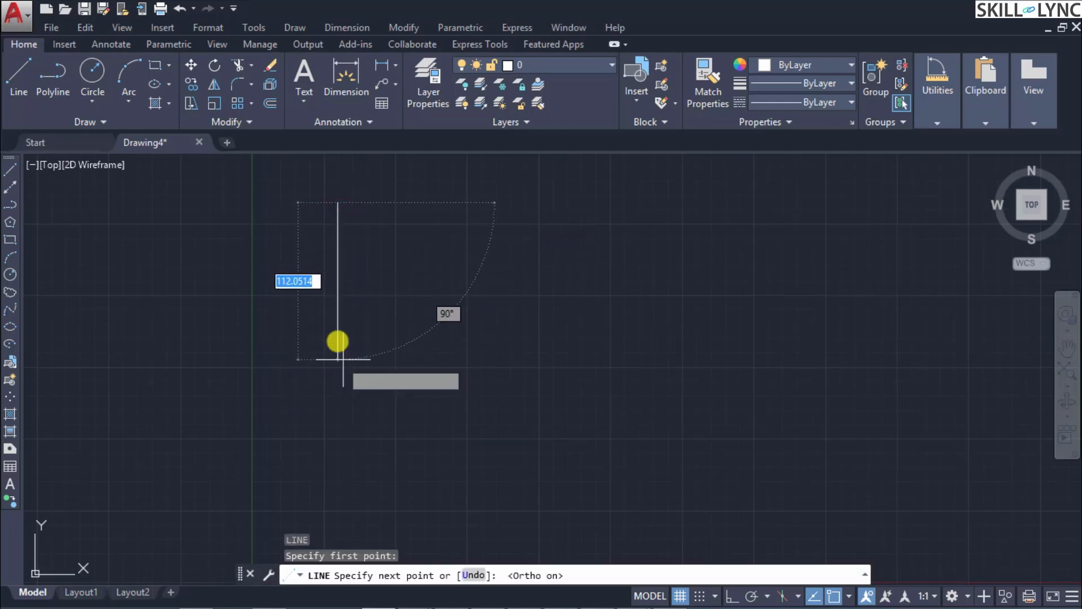
left_click(331, 340)
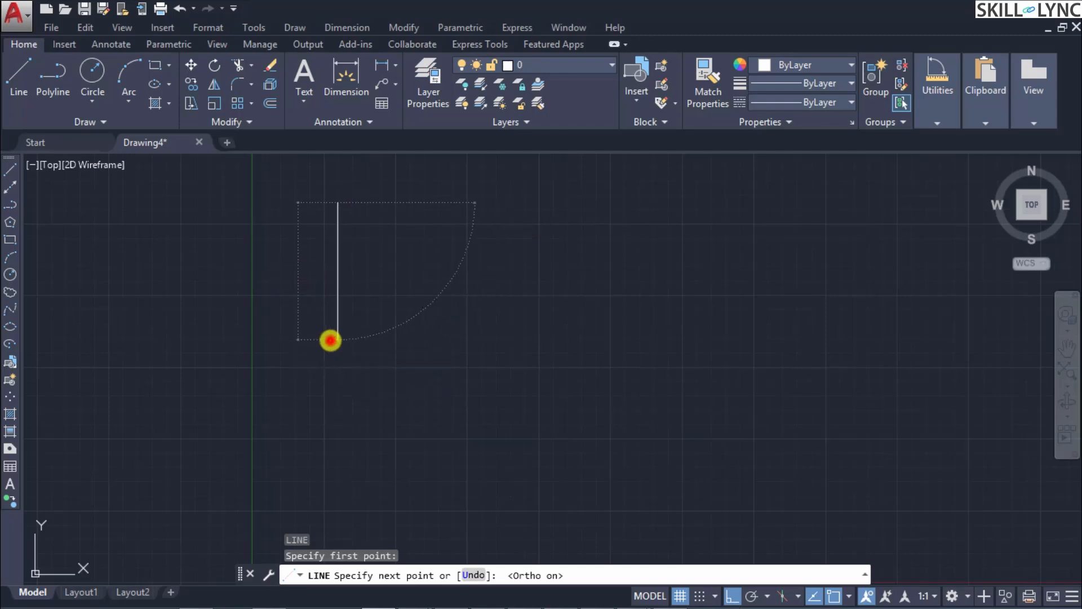
key("Escape")
Step: Draw a horizontal line to the right from the vertical line's lower endpoint, forming an L shape
type("line")
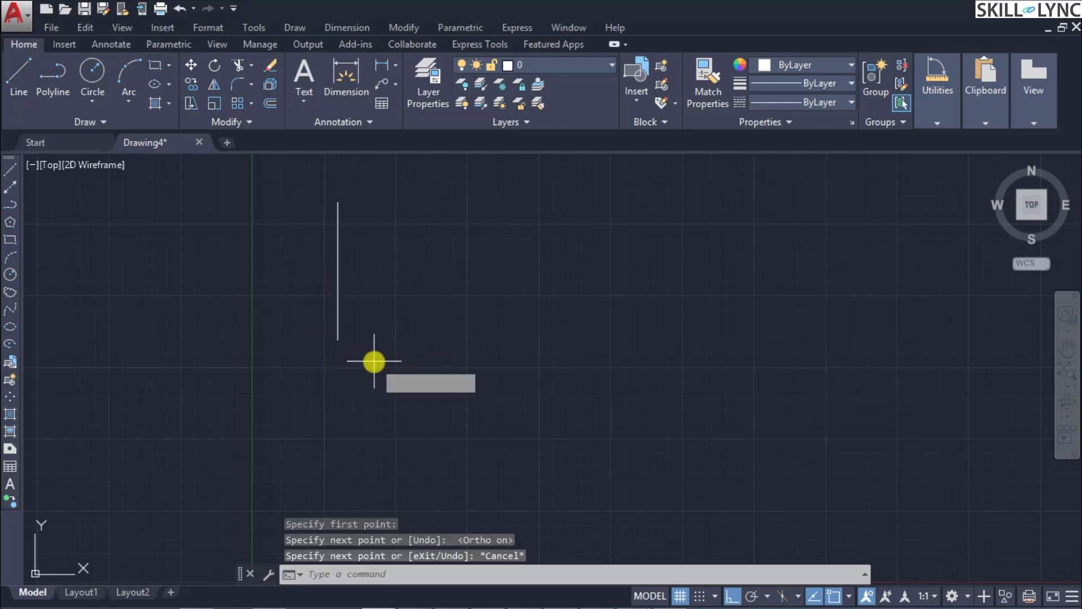
key("Return")
left_click(338, 340)
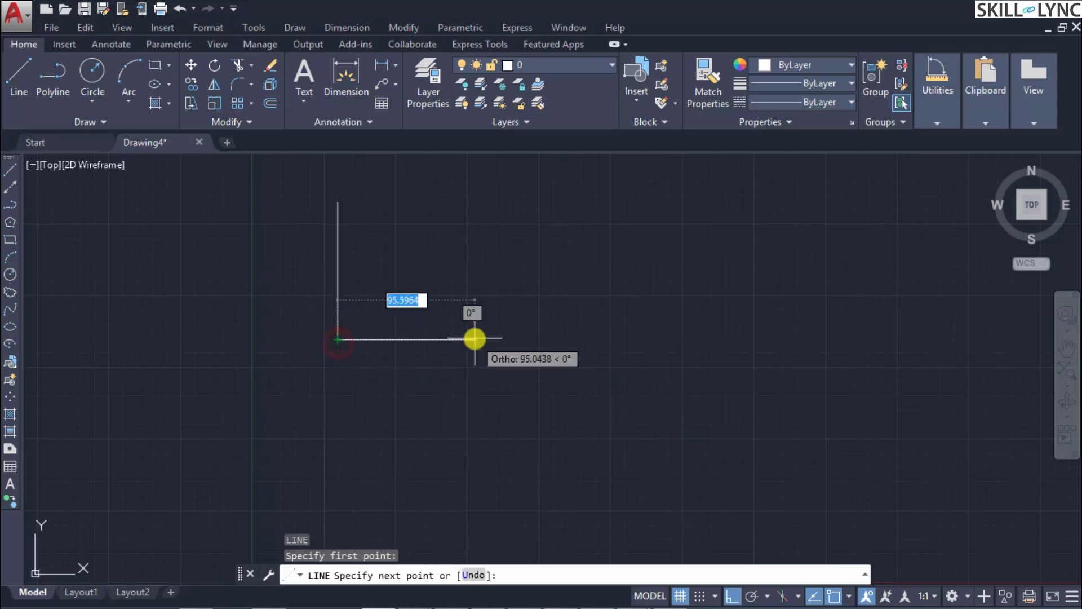
left_click(525, 338)
key("Return")
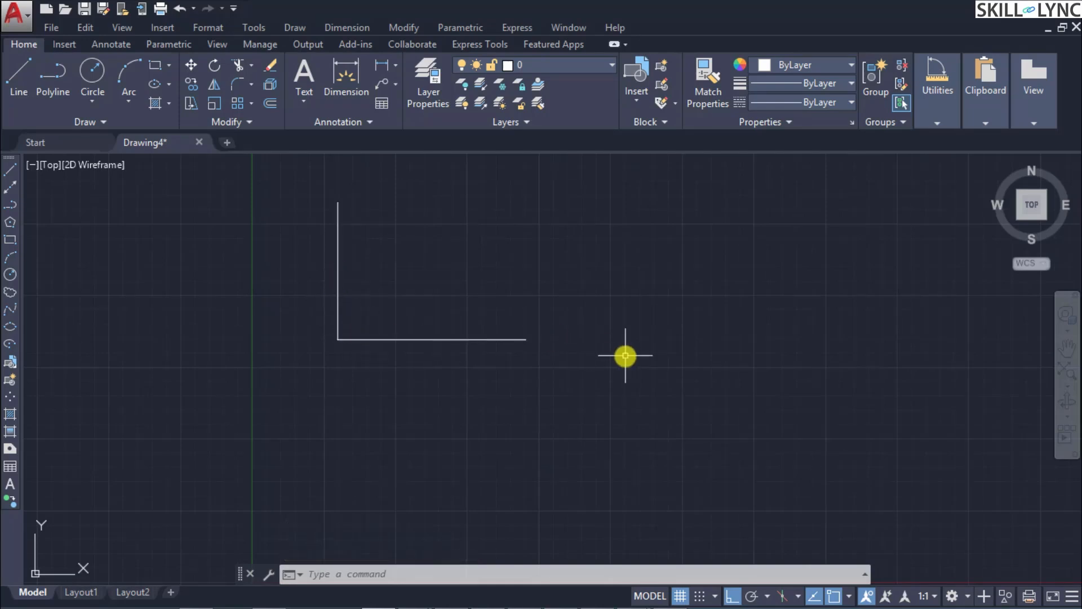
Step: Draw a separate vertical line to the right of the L shape, crossing the horizontal line's level
type("L")
key("Return")
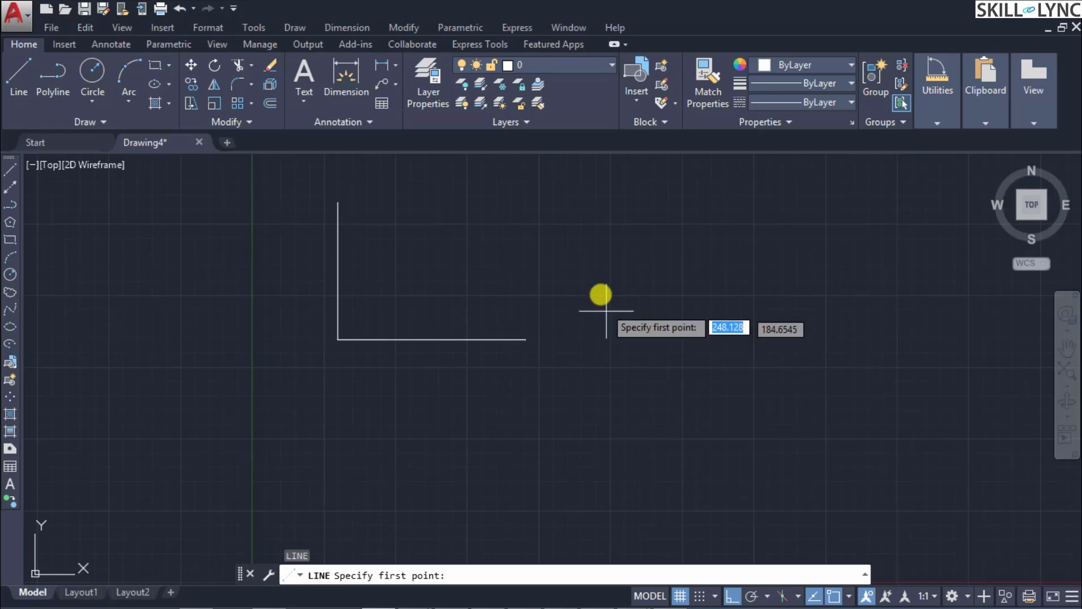
left_click(602, 264)
left_click(603, 451)
key("Return")
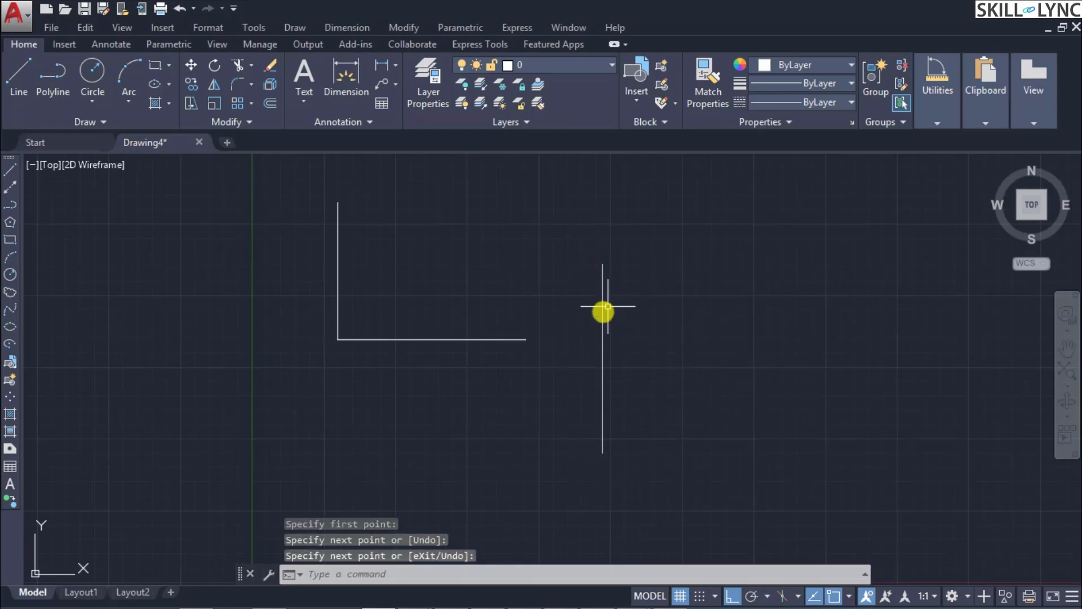
Step: Stretch the horizontal line's free right endpoint until it meets the separate vertical line, selecting only that end with a crossing window
scroll(589, 314, "up", 2)
scroll(578, 326, "down", 2)
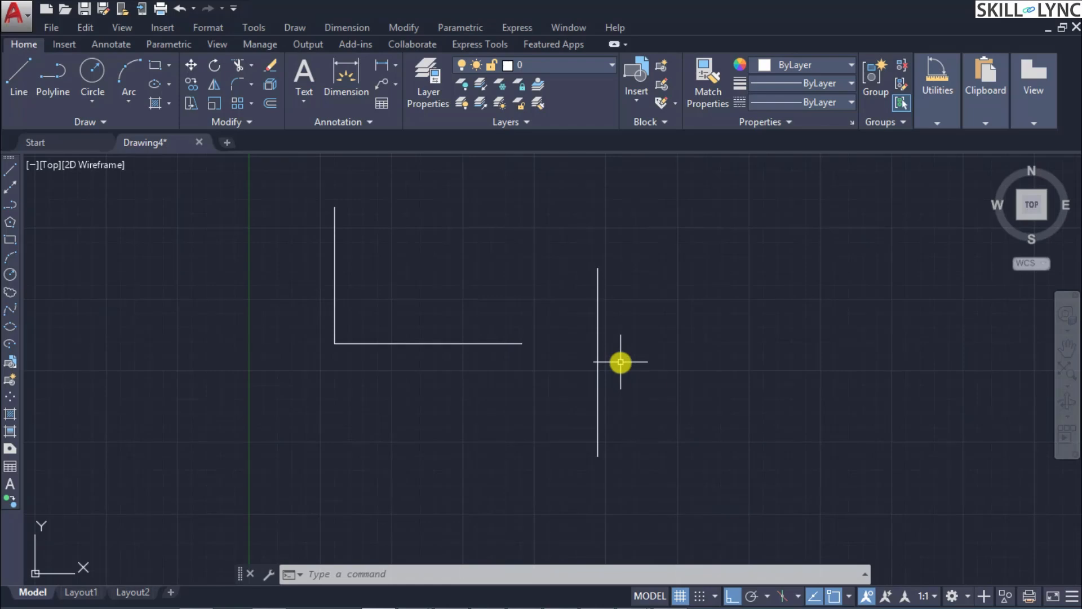
type("stretch")
key("Return")
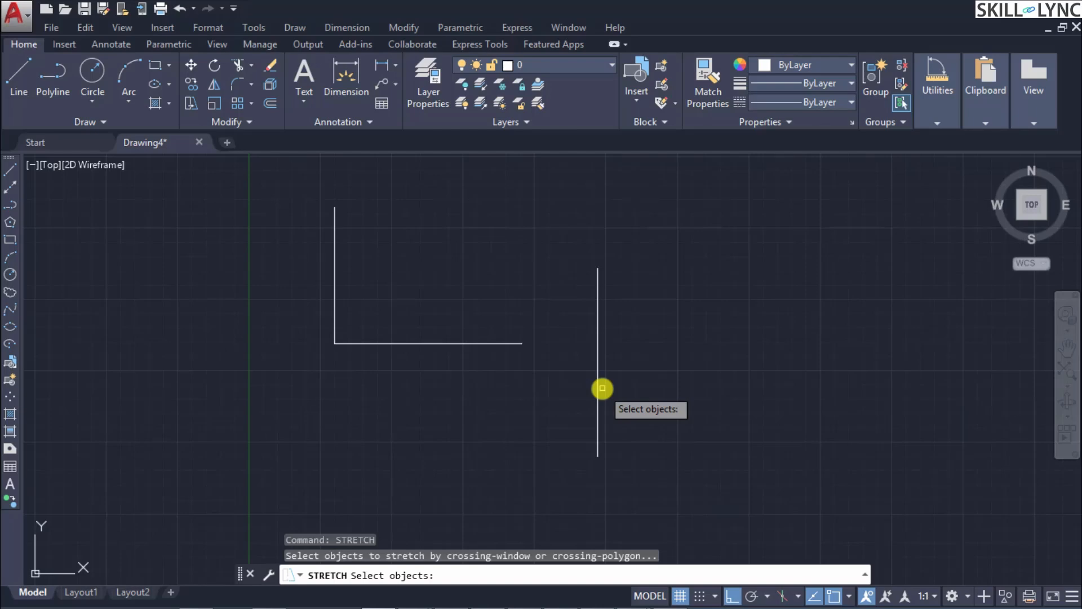
left_click(566, 419)
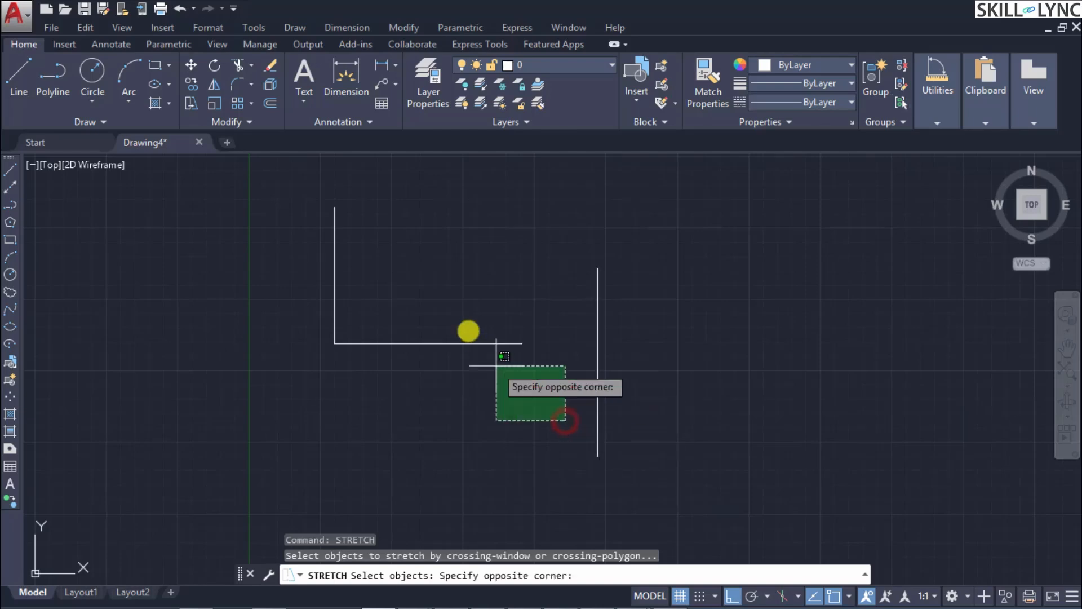
left_click(425, 273)
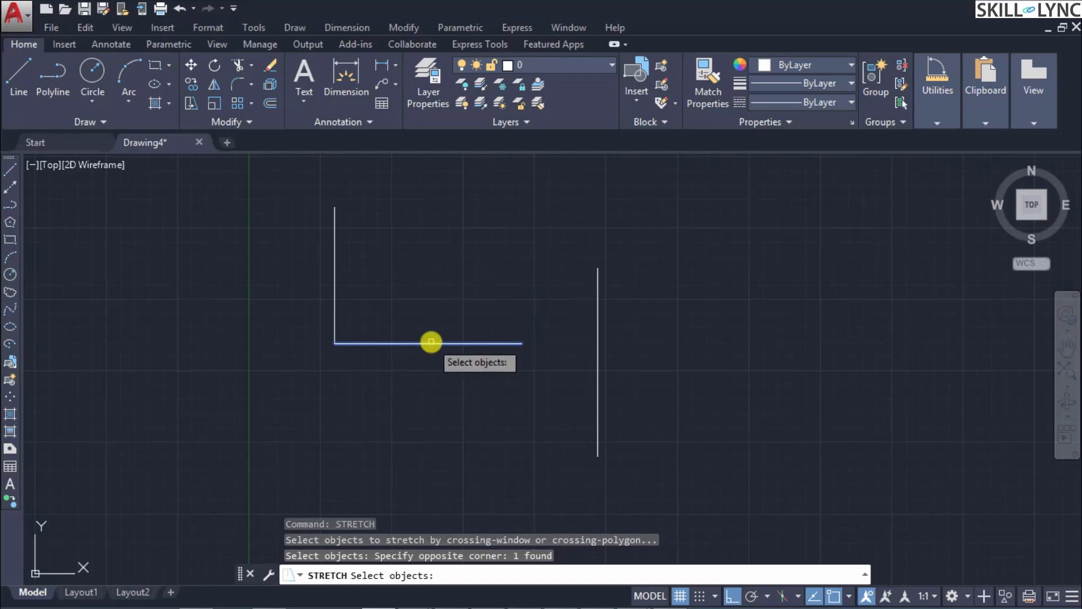
key("Return")
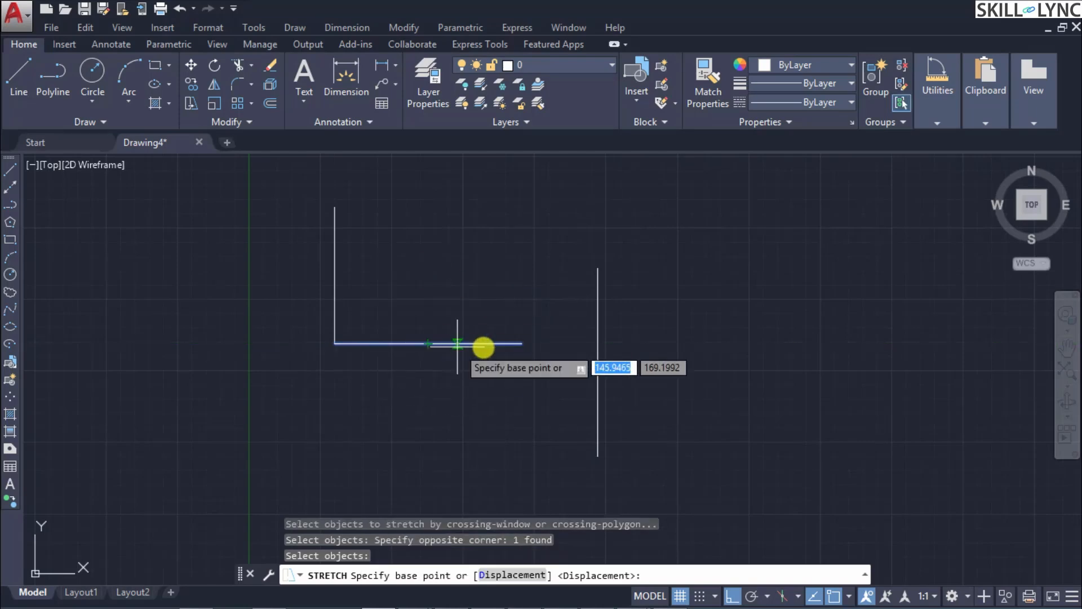
left_click(522, 343)
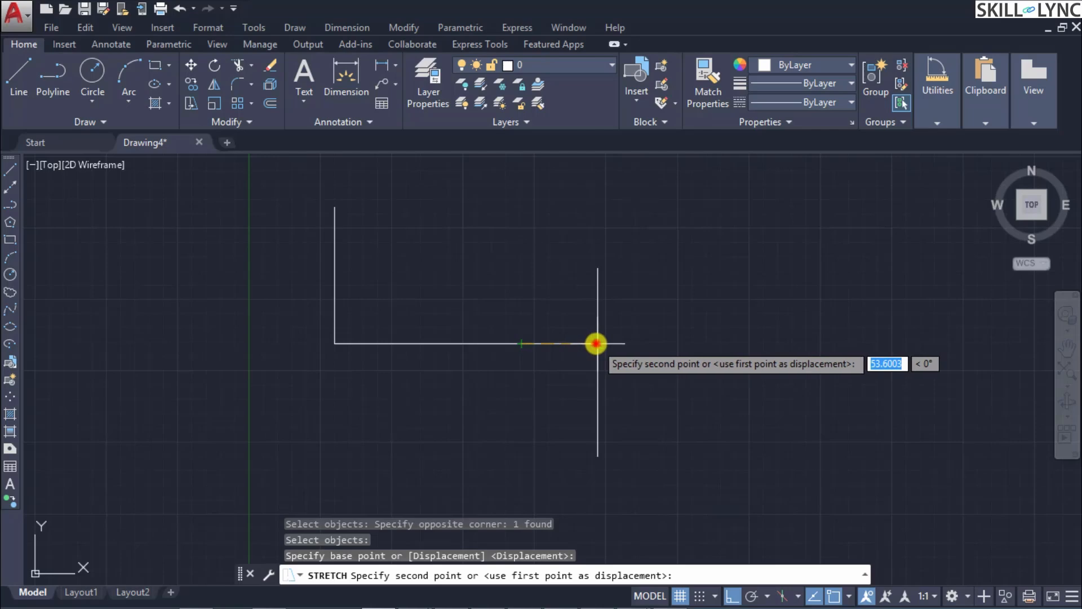
left_click(597, 344)
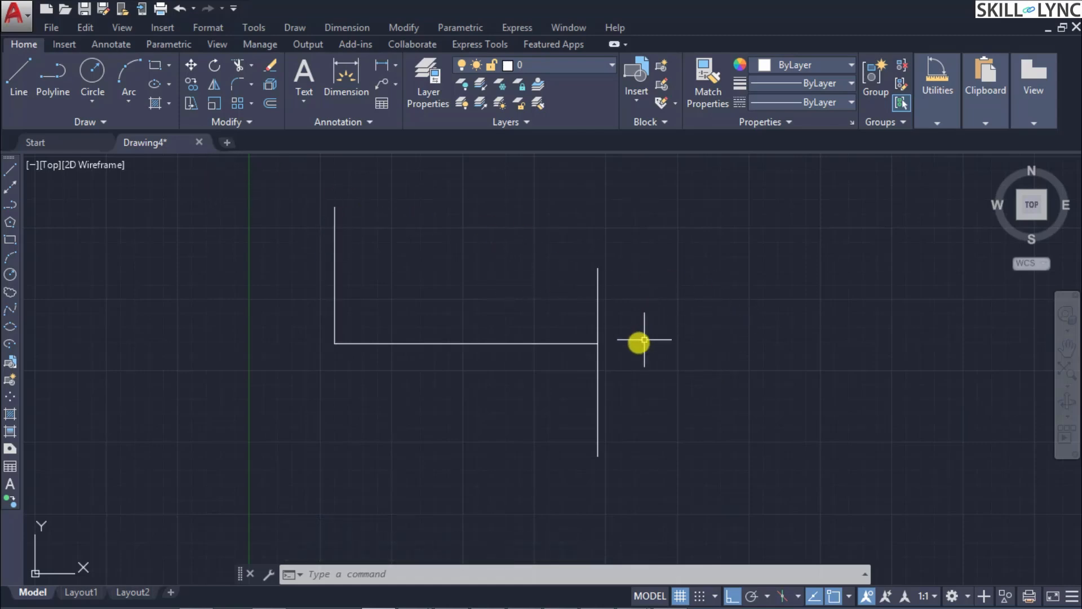
Step: Undo the stretch of the horizontal line
mouse_move(492, 342)
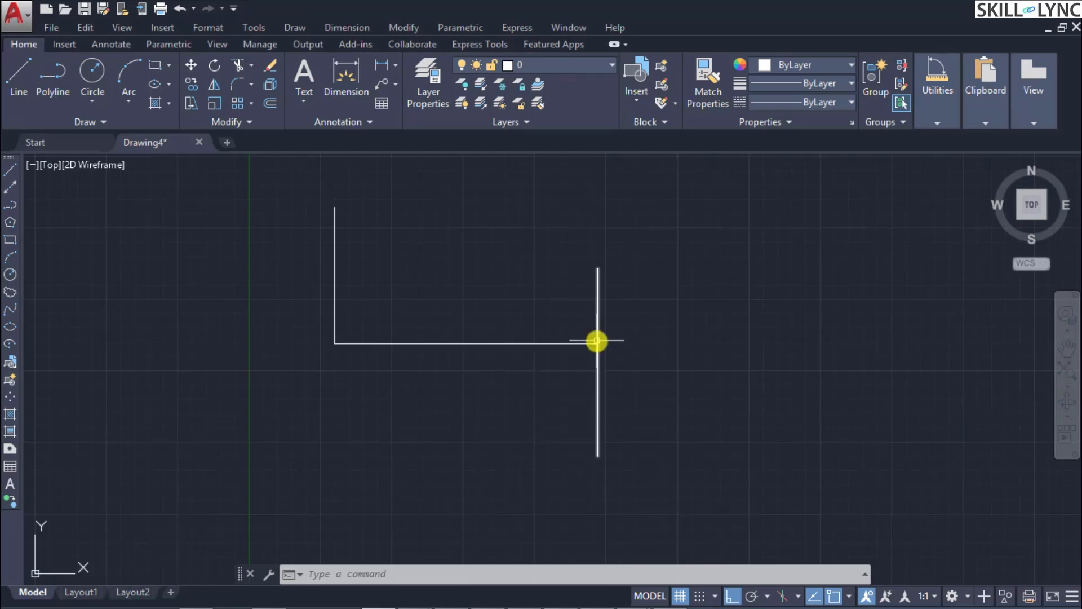
mouse_move(555, 343)
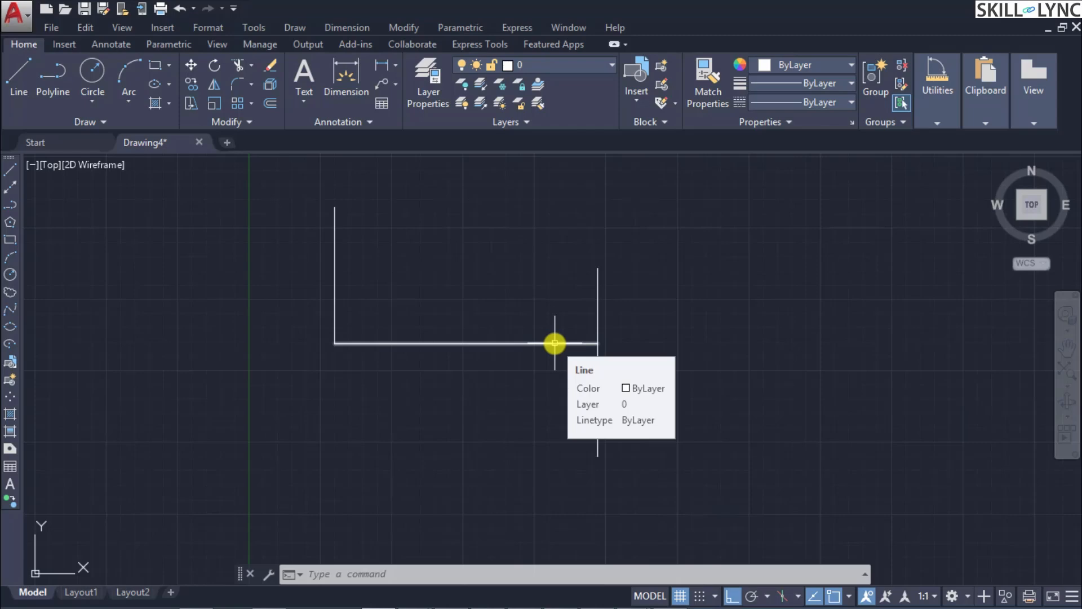
key("ctrl+z")
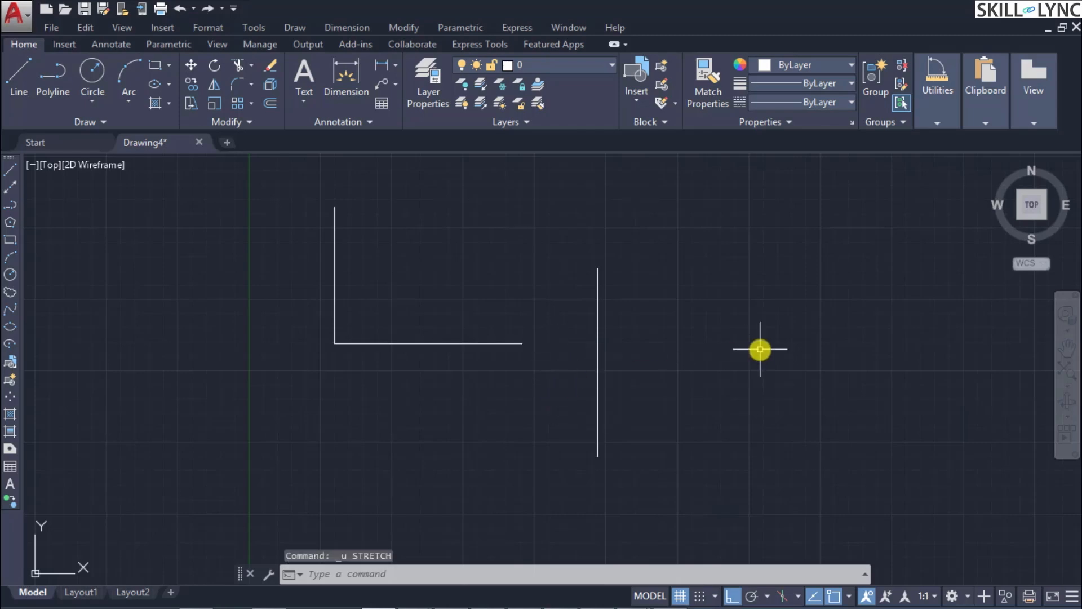
Step: Try to stretch both lines of the L shape toward the separate vertical line, using the horizontal line's right endpoint as base point
type("STRETCH")
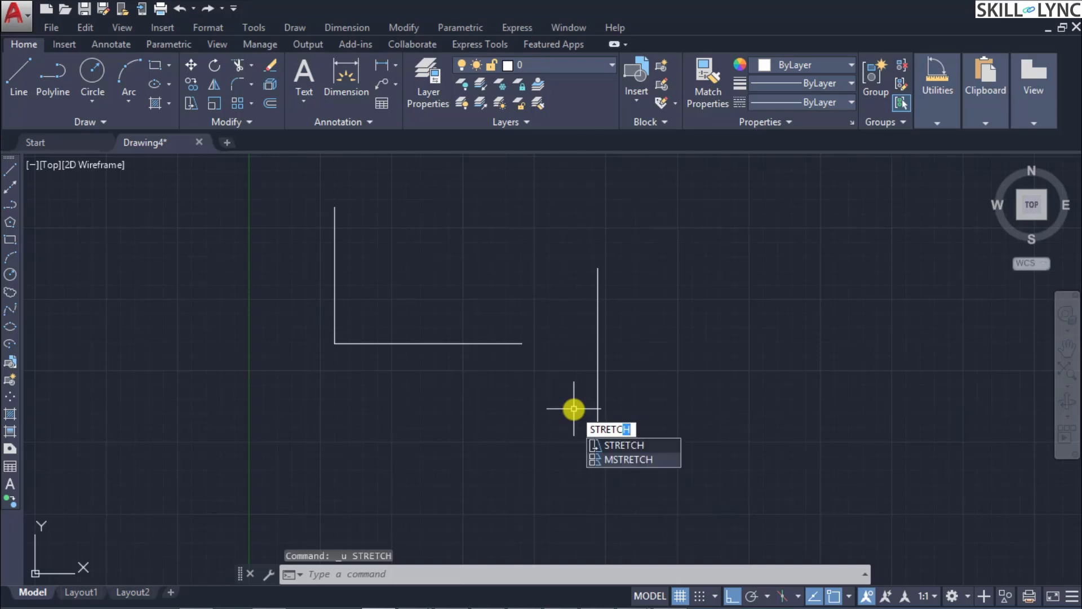
key("Return")
left_click(542, 385)
left_click(237, 177)
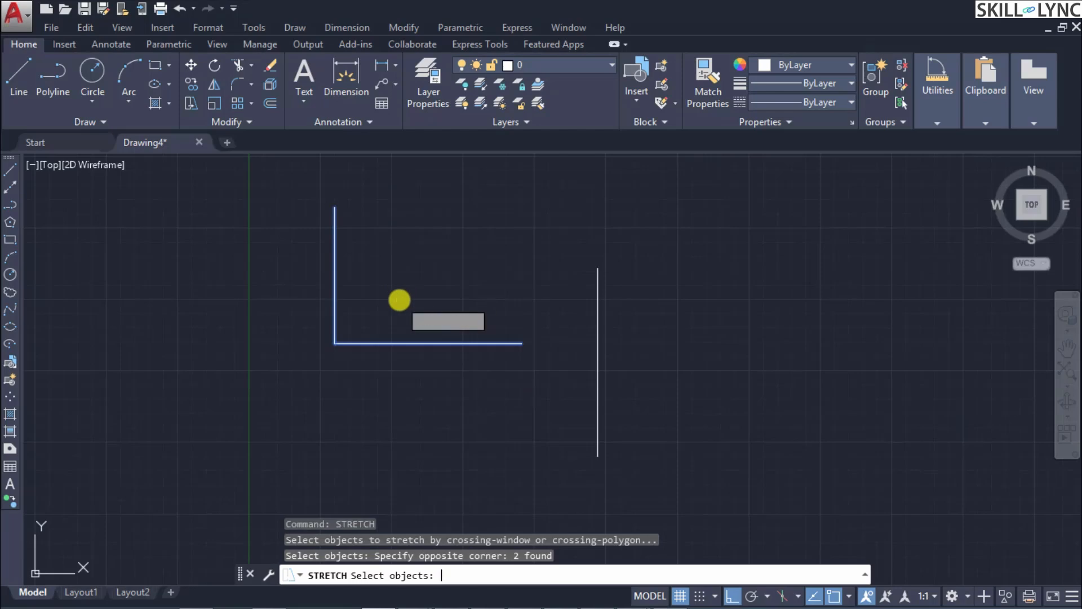
key("Return")
left_click(520, 343)
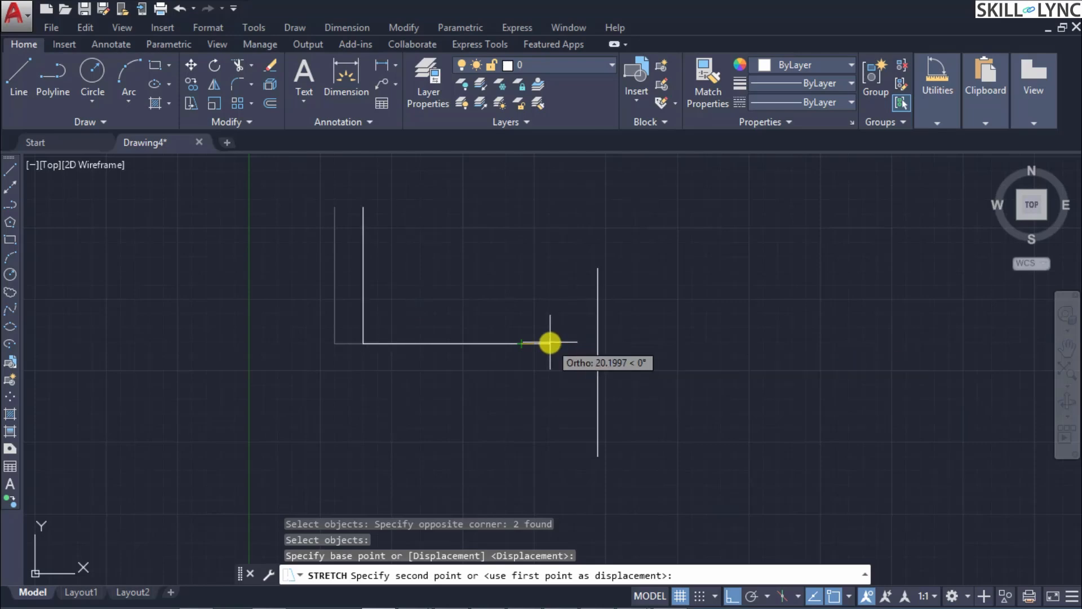
key("Escape")
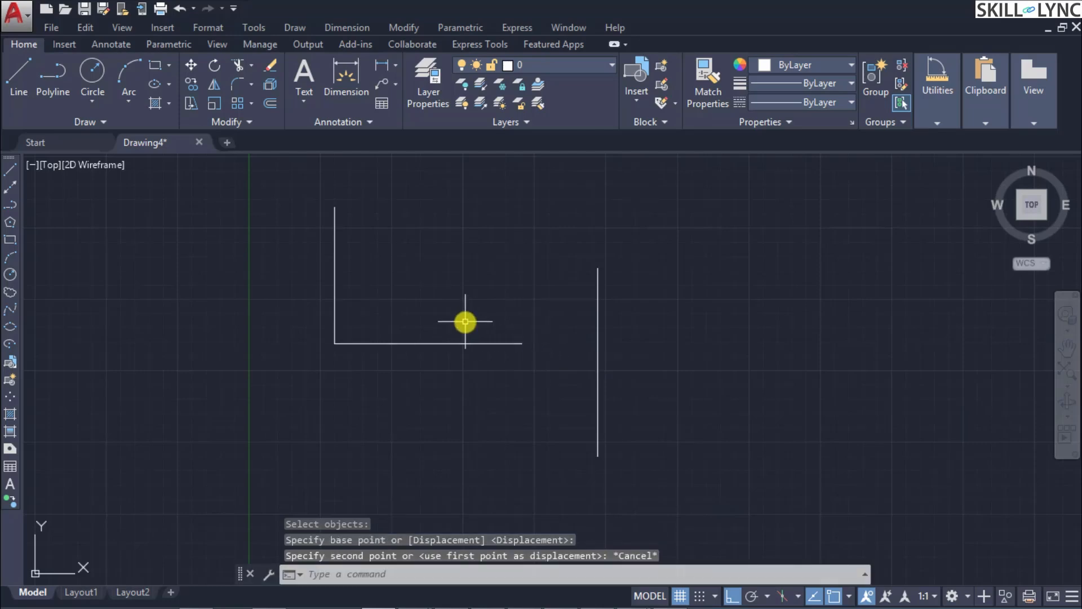
Step: Stretch the right end of the horizontal line using the Displacement option with 100 in X and 0 in Y
type("STRETCH")
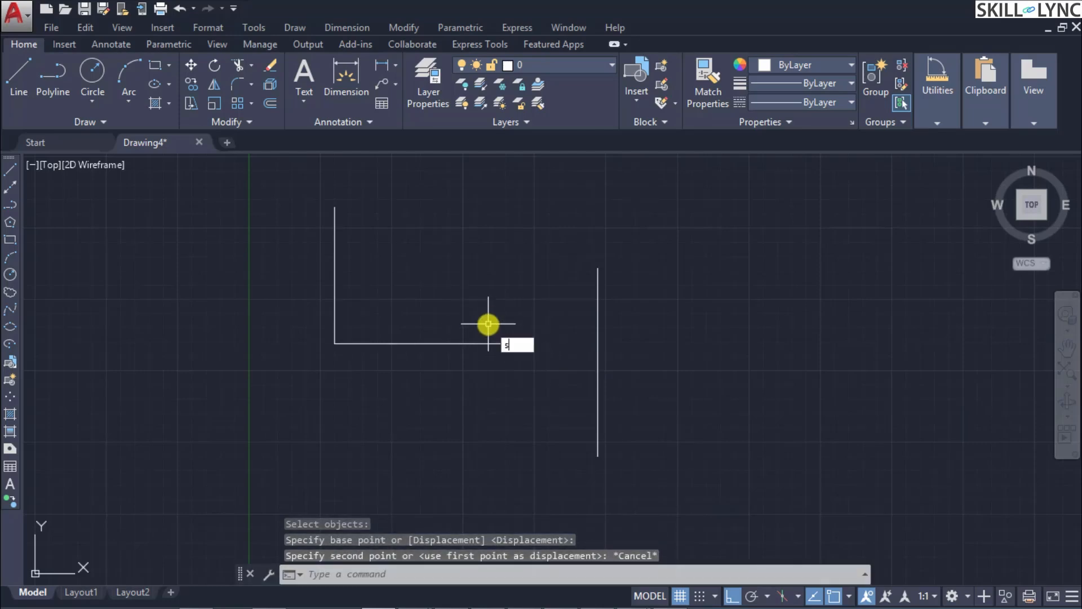
key("Return")
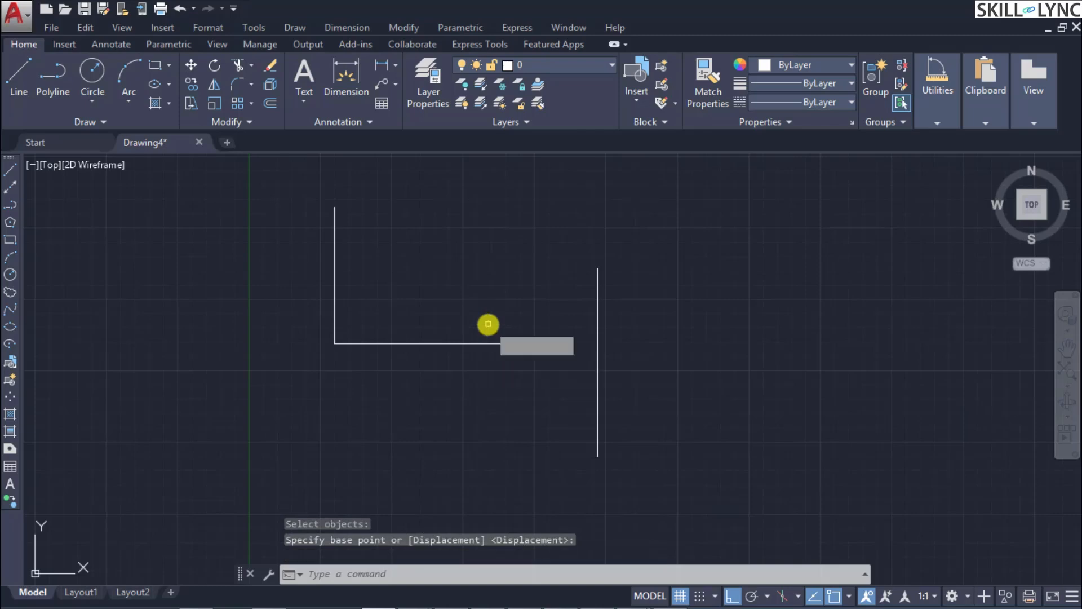
left_click(536, 389)
left_click(399, 287)
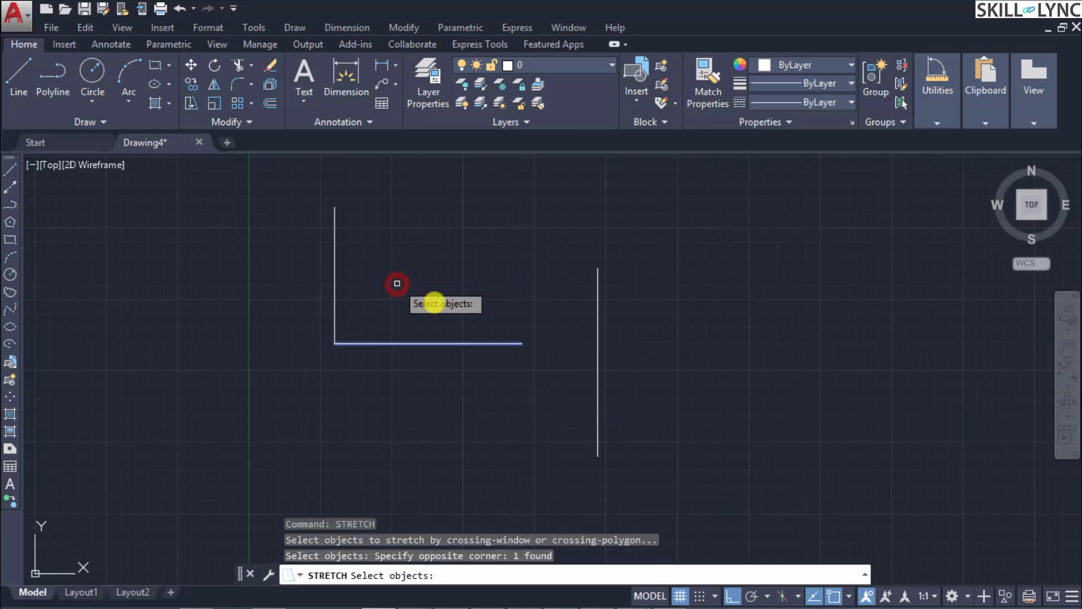
key("Return")
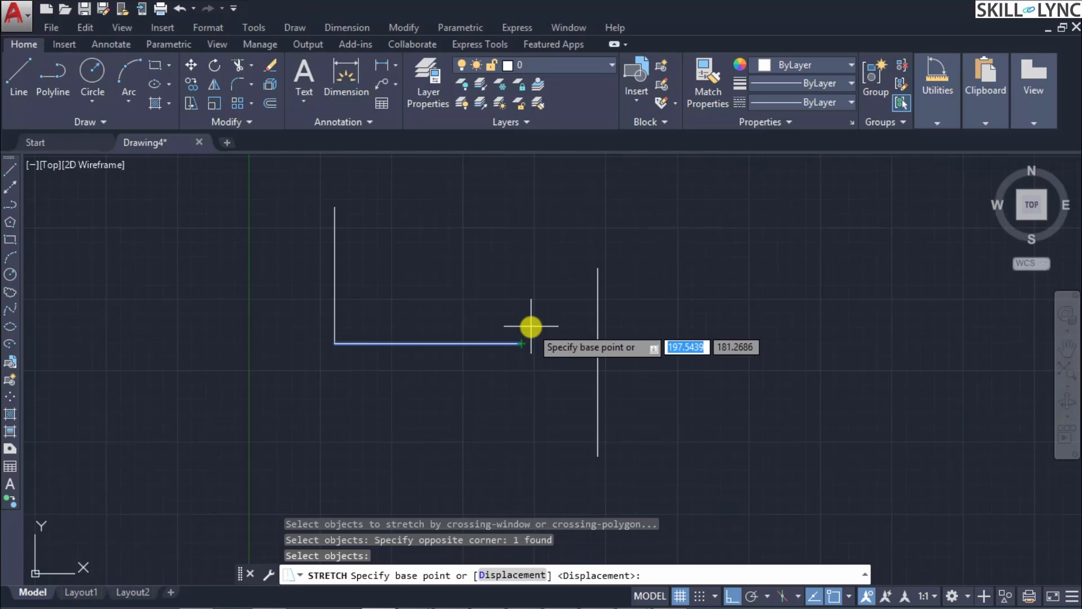
key("Down")
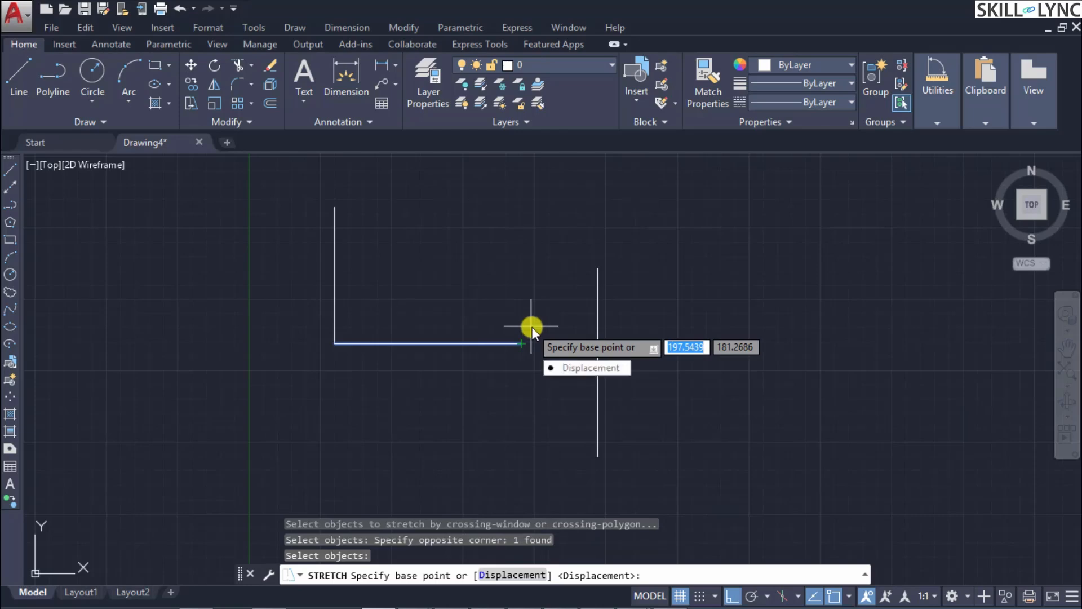
left_click(568, 367)
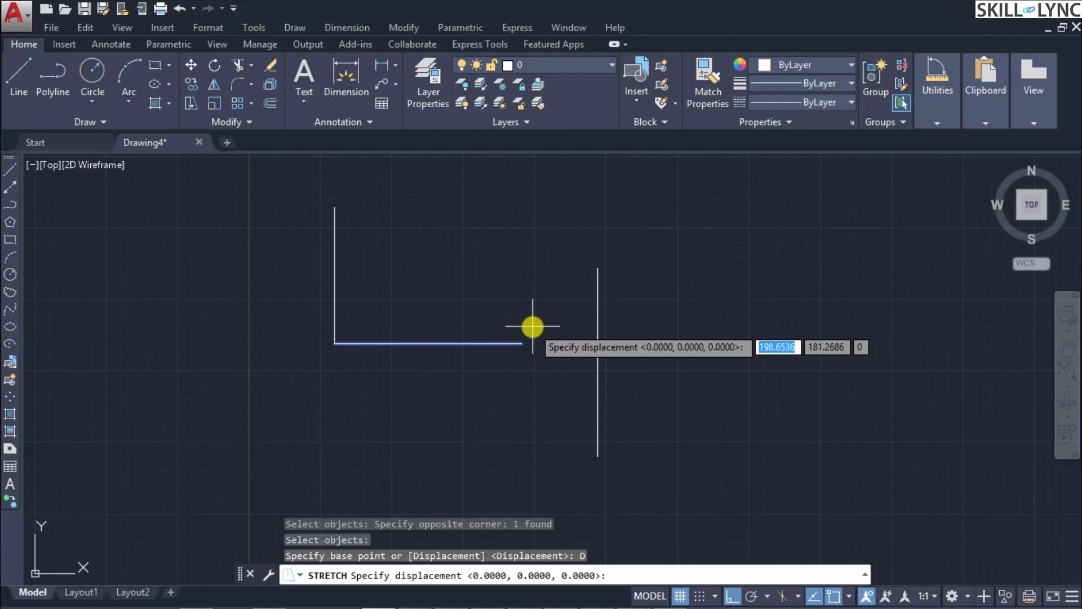
type("100")
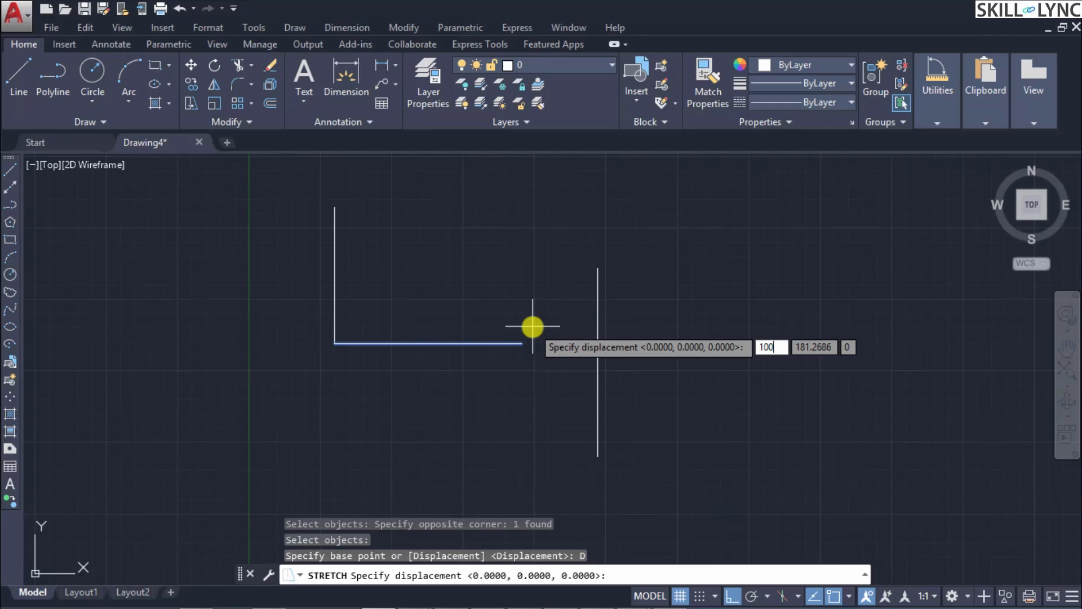
key("Tab")
type("0")
key("Return")
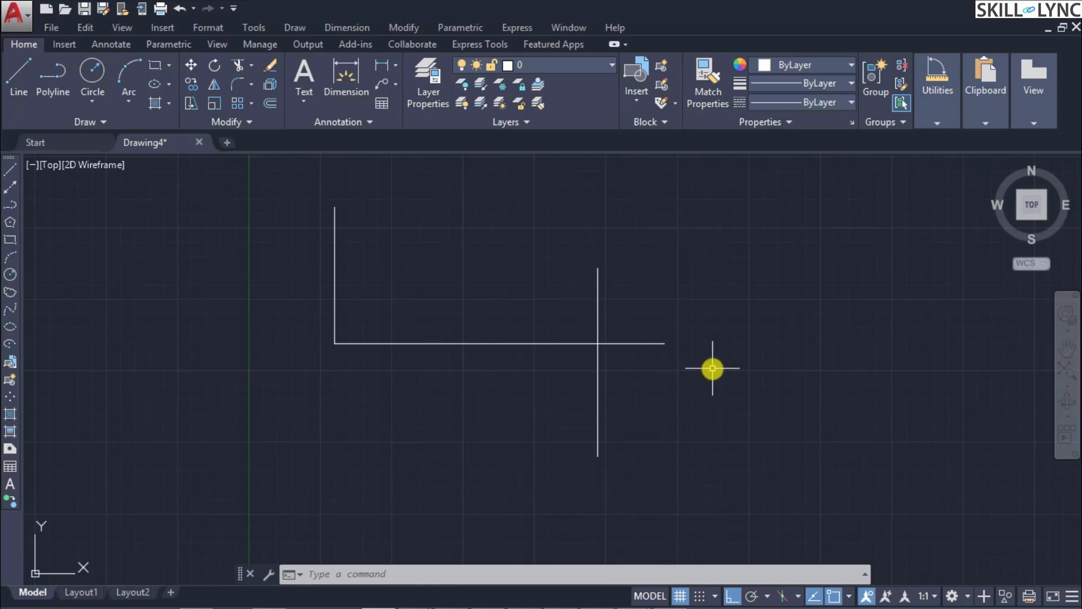
Step: Run Trim with the horizontal line and the vertical line crossing it as cutting edges
type("TRE")
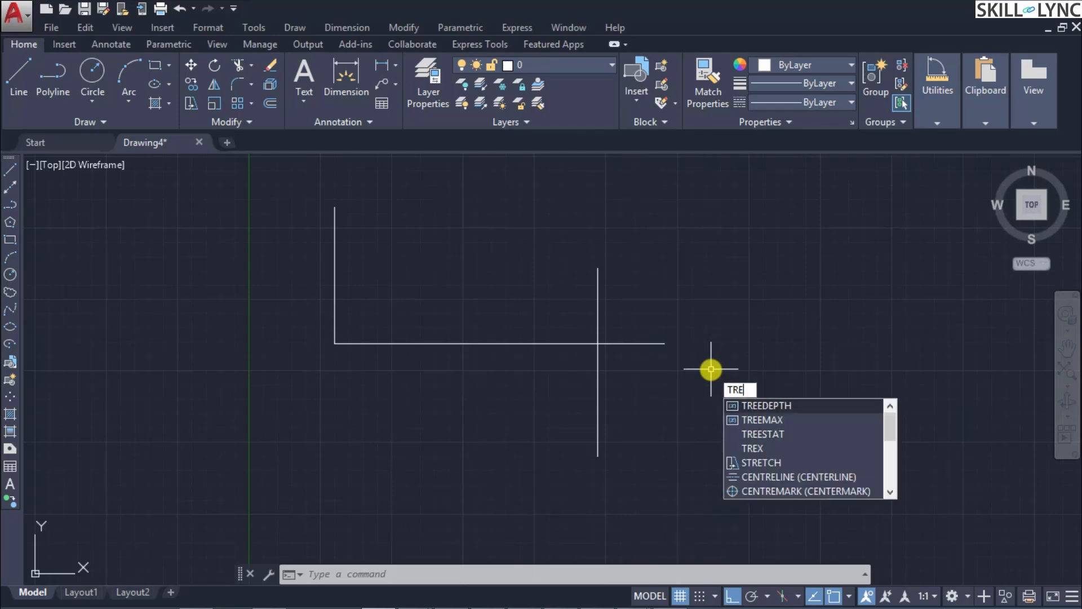
key("BackSpace")
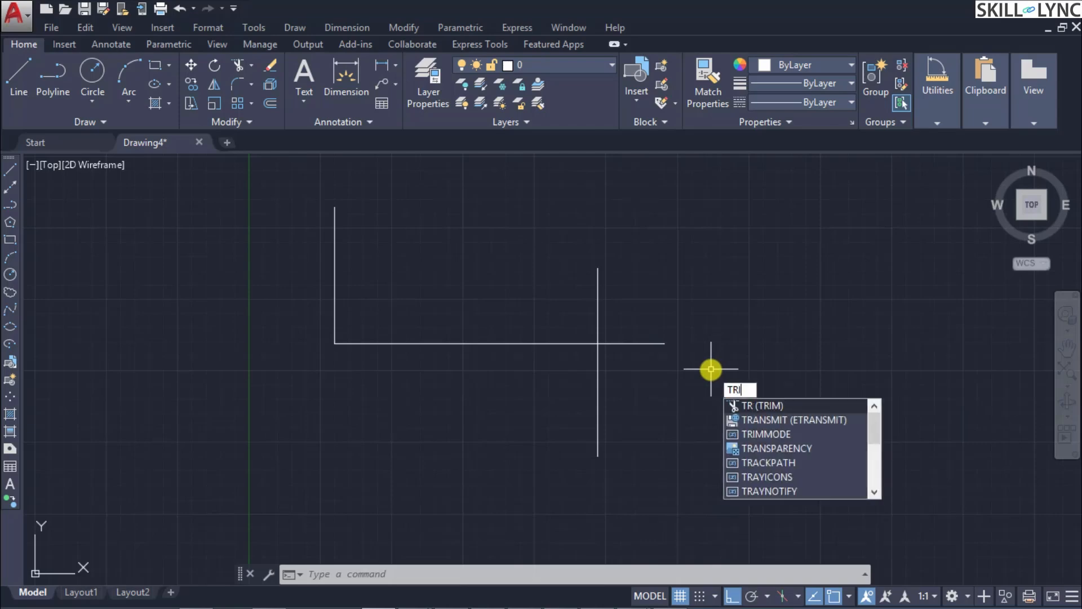
type("IM")
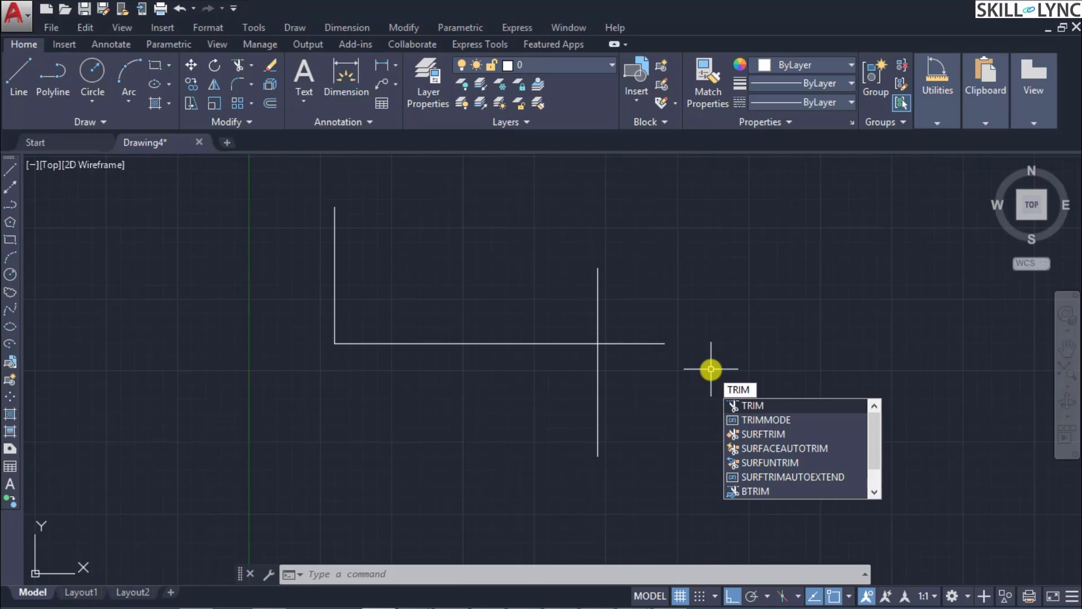
key("Return")
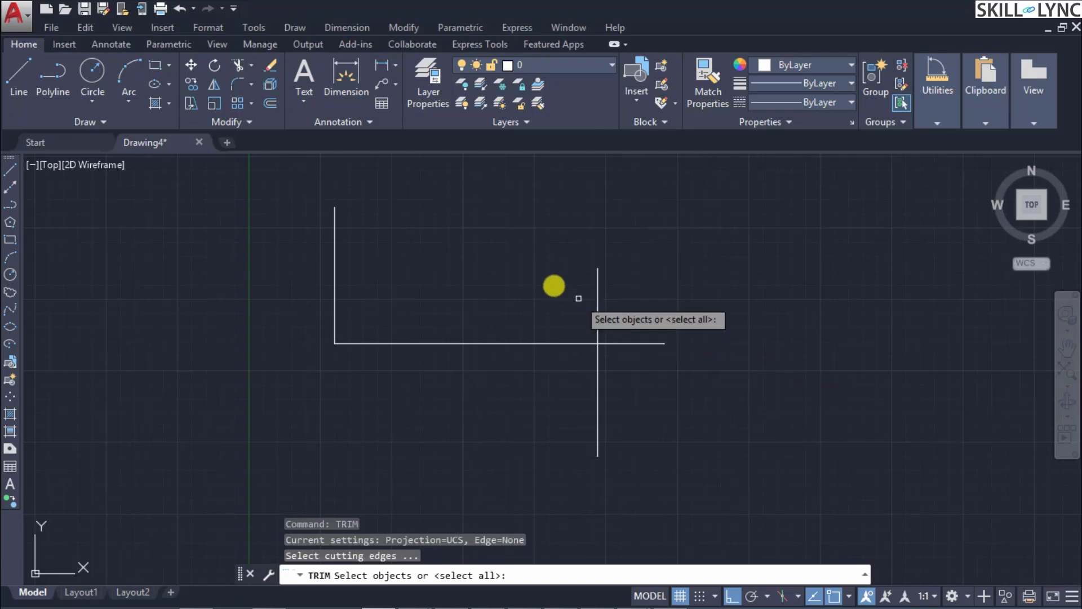
left_click(664, 464)
left_click(553, 277)
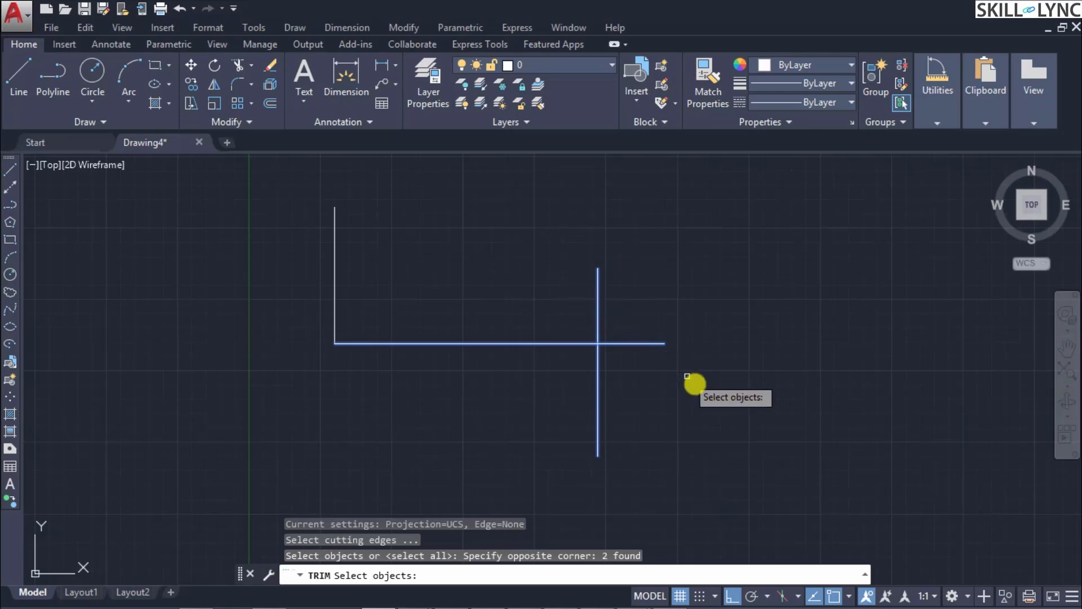
key("Return")
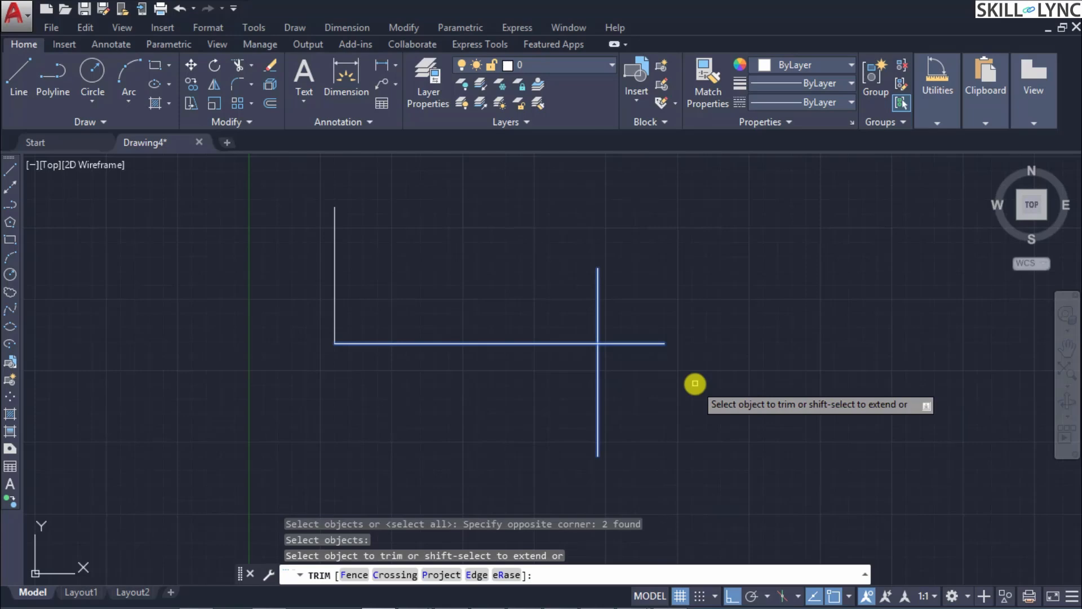
Step: Trim the horizontal line's overhang past the crossing and the vertical line's upper part using the Fence option
key("Down")
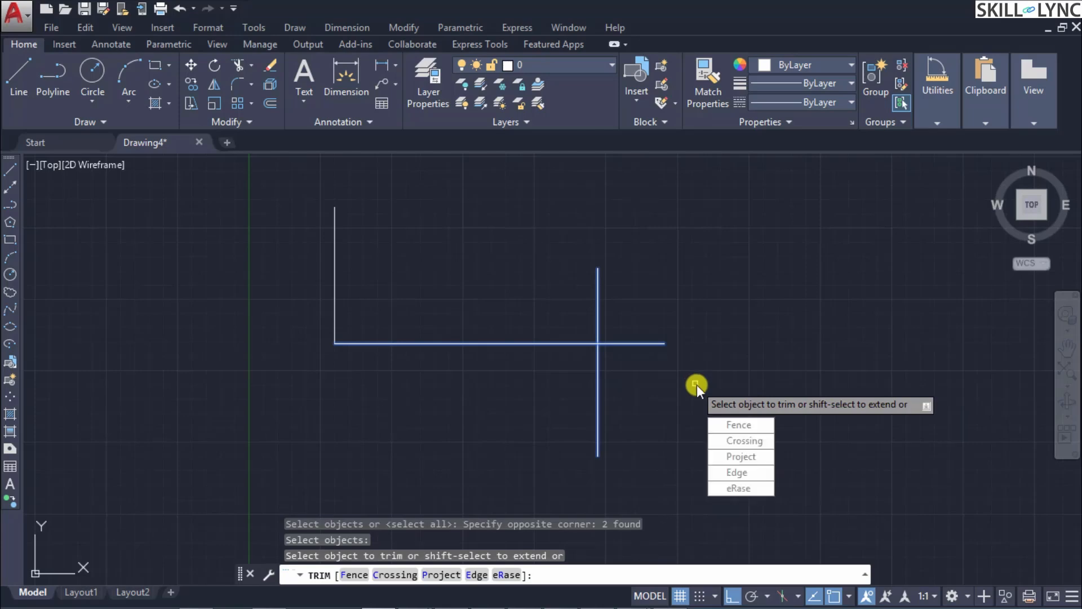
left_click(734, 425)
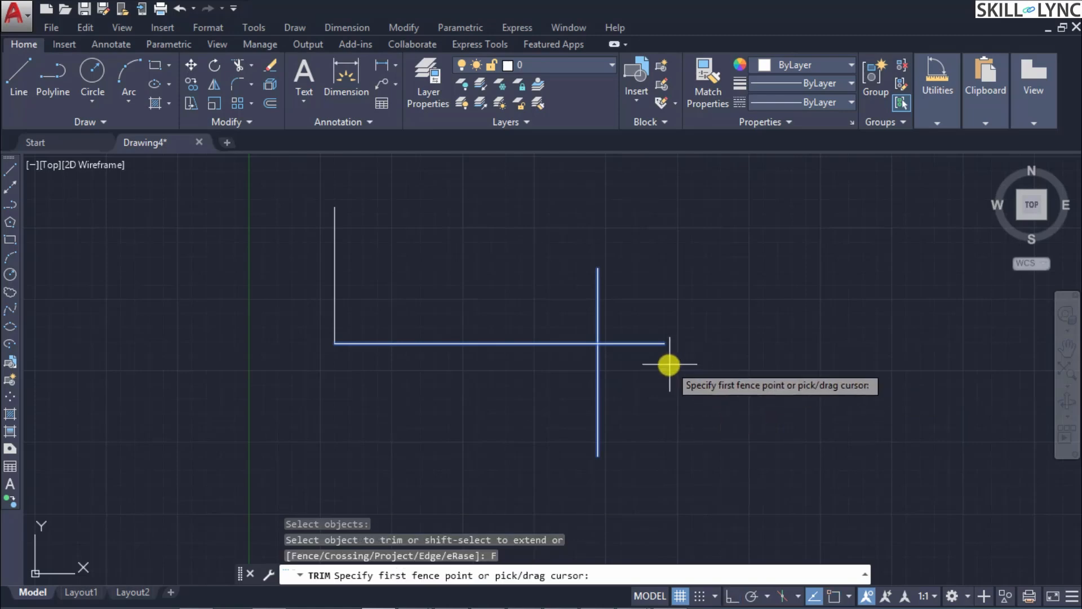
left_click(698, 362)
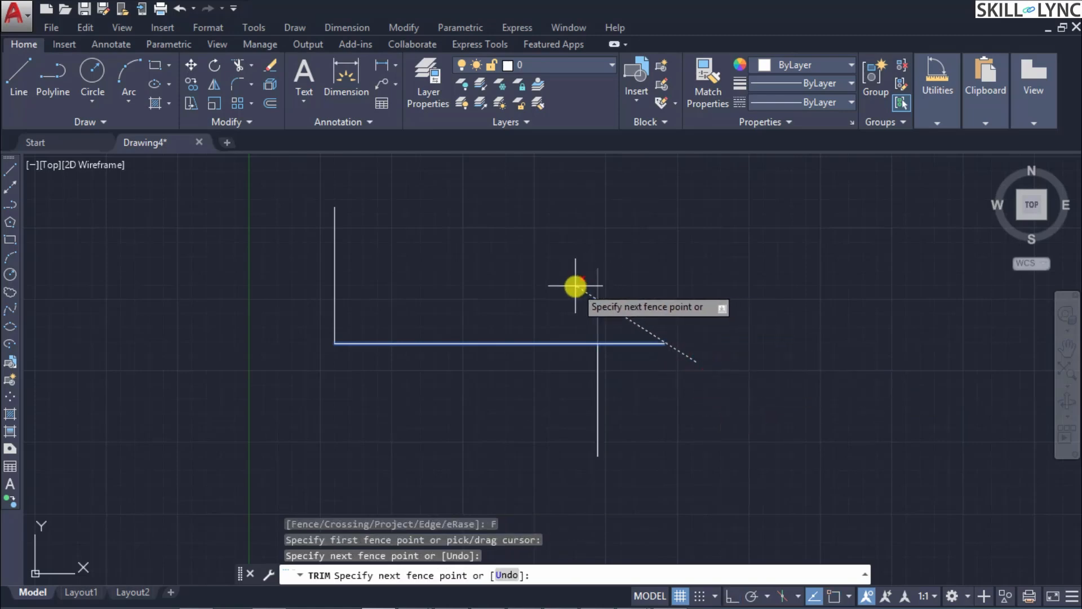
left_click(631, 362)
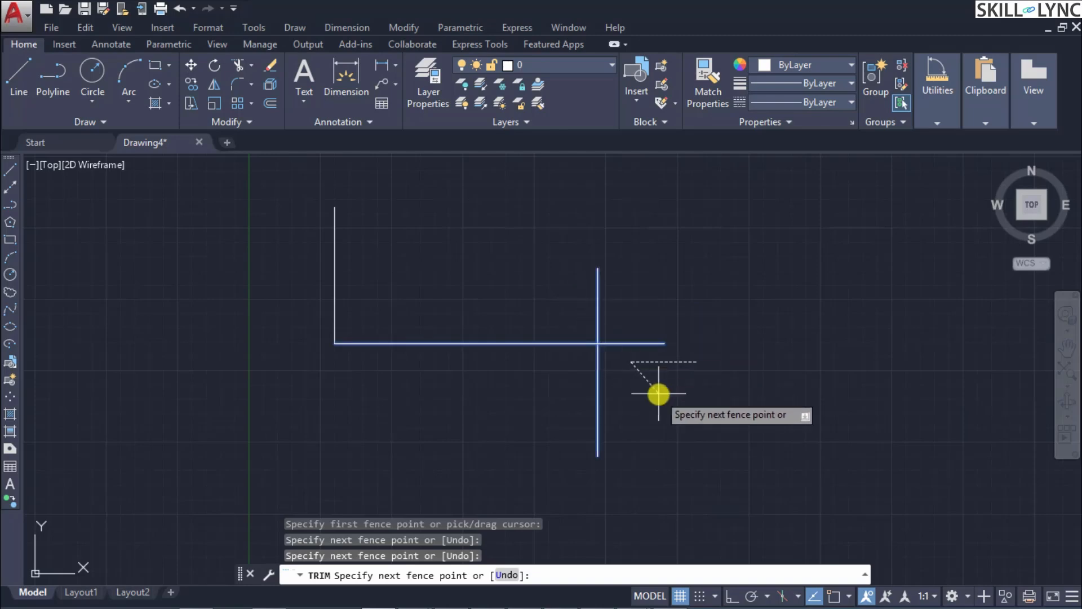
left_click(562, 283)
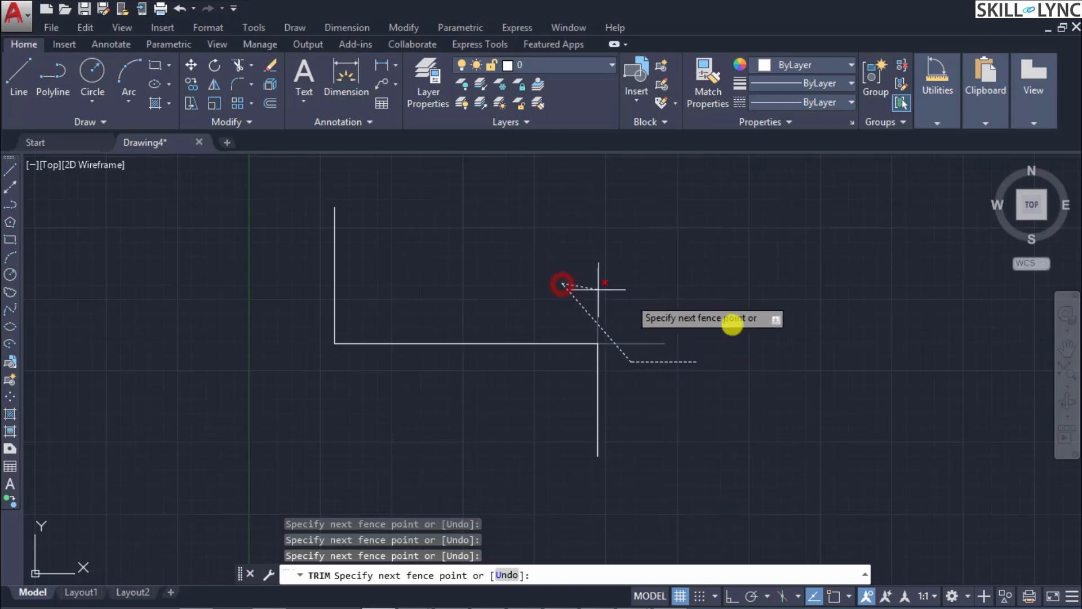
left_click(712, 316)
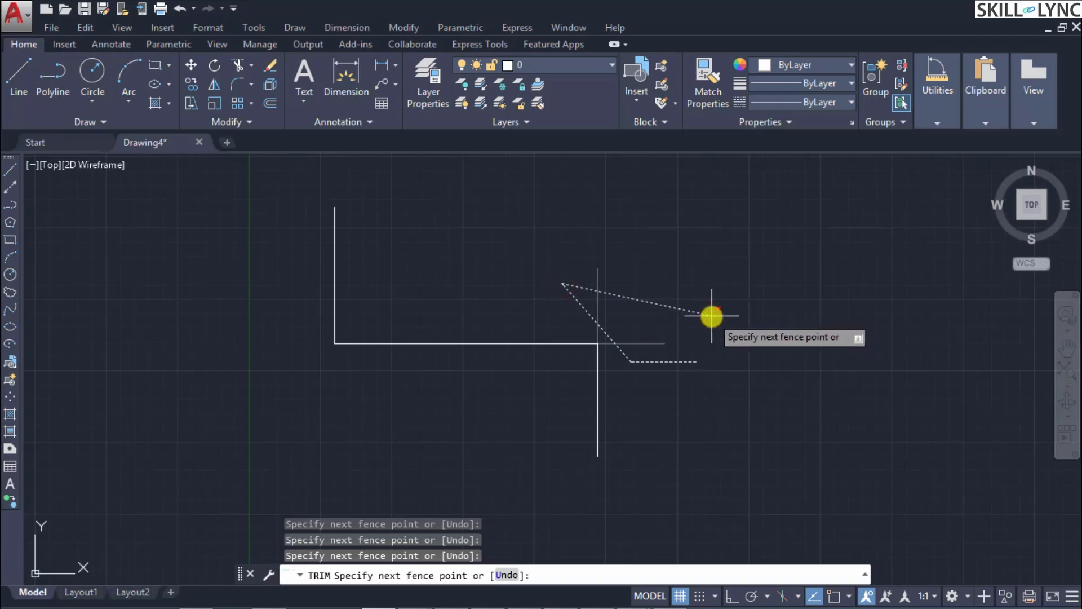
key("Return")
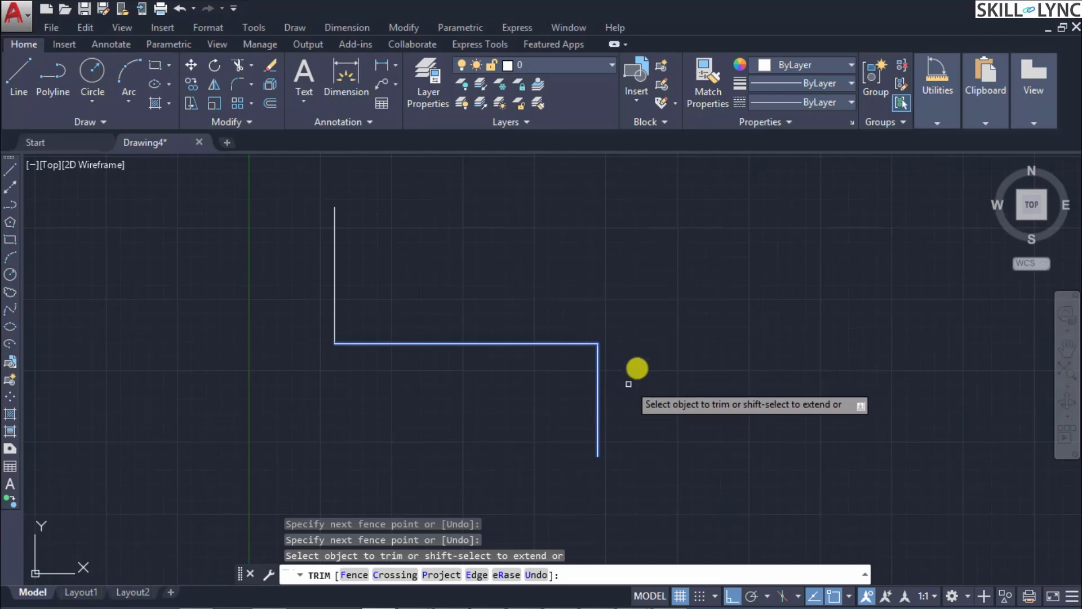
Step: Undo the fence trim on the crossing lines and try Trim's Crossing option beside the horizontal line's right end
key("ctrl+z")
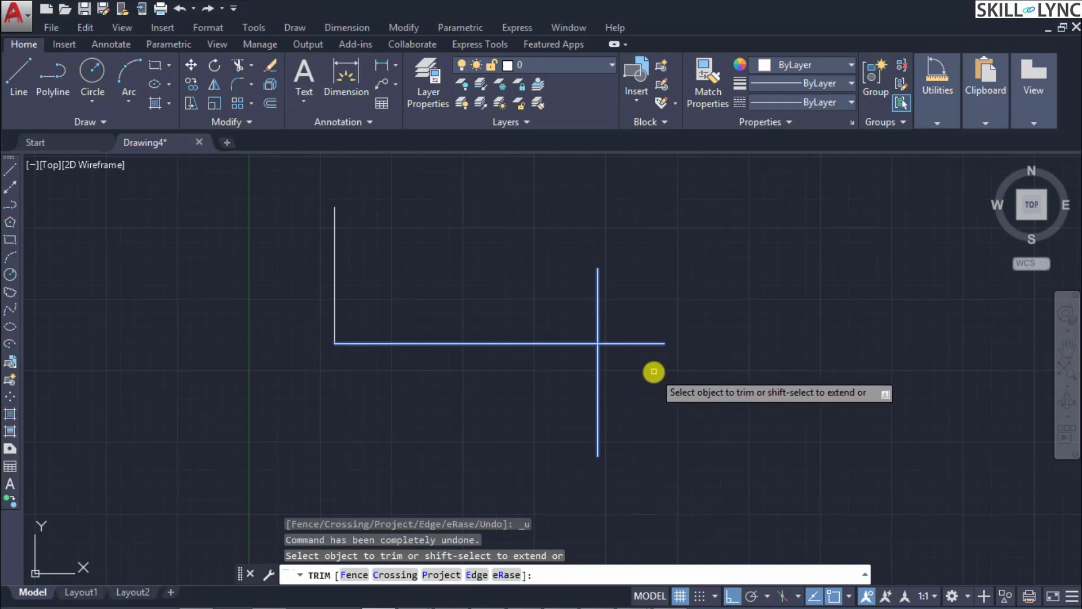
type("c")
key("Return")
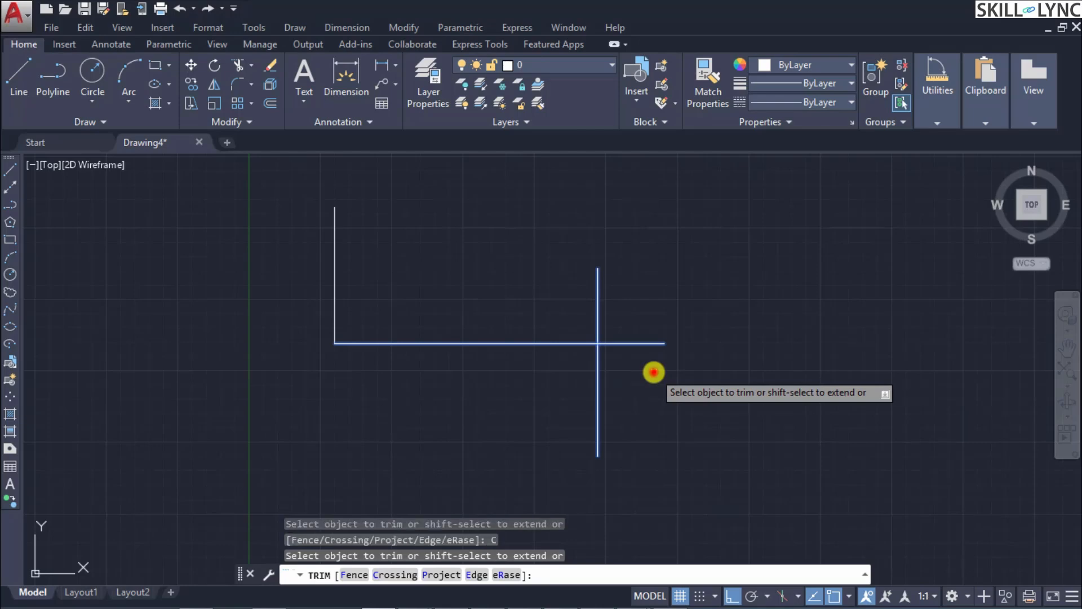
left_click(654, 371)
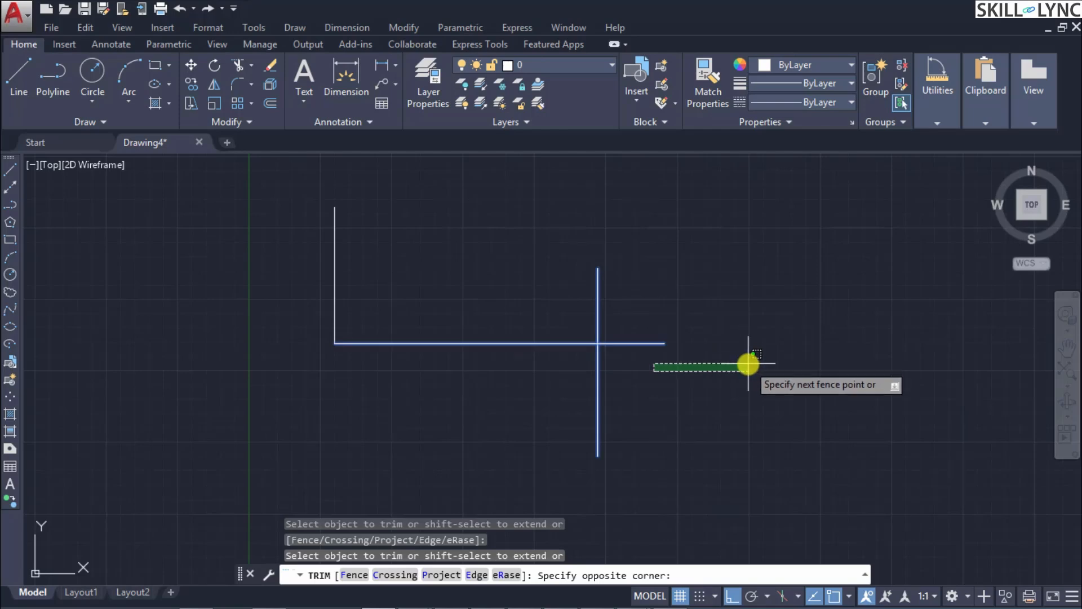
key("Escape")
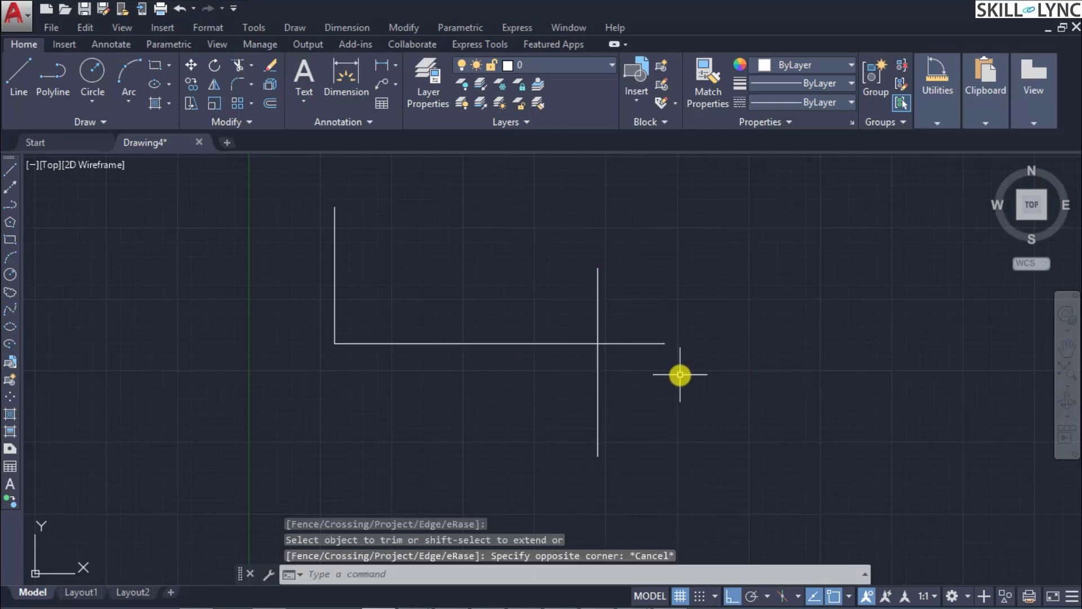
Step: Run Trim with the horizontal line and crossing vertical line as cutting edges, and view the Project option's choices
type("TRIM")
key("Return")
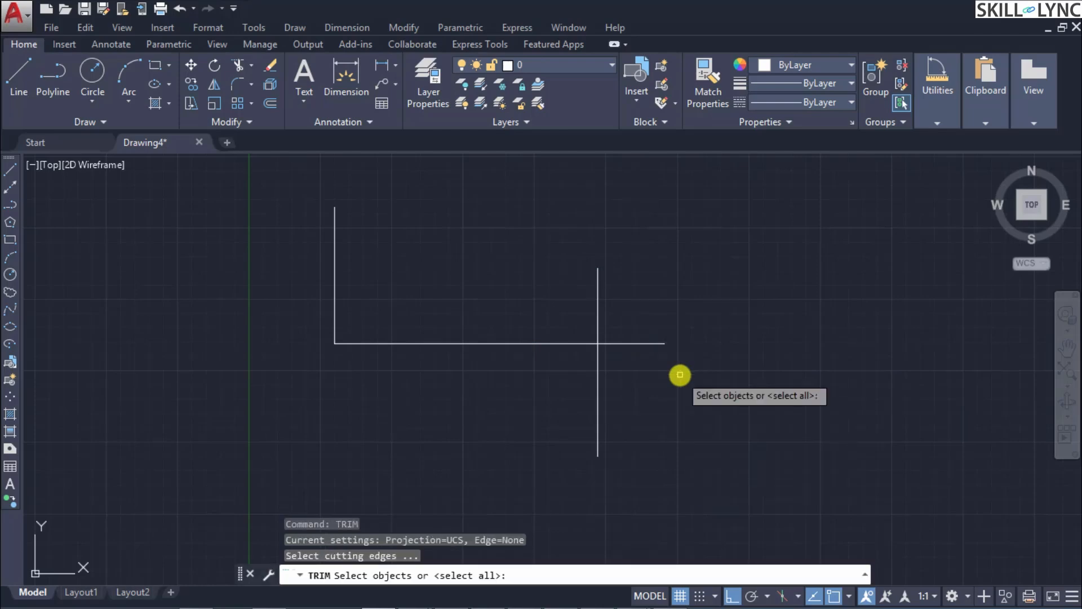
left_click(684, 411)
left_click(494, 263)
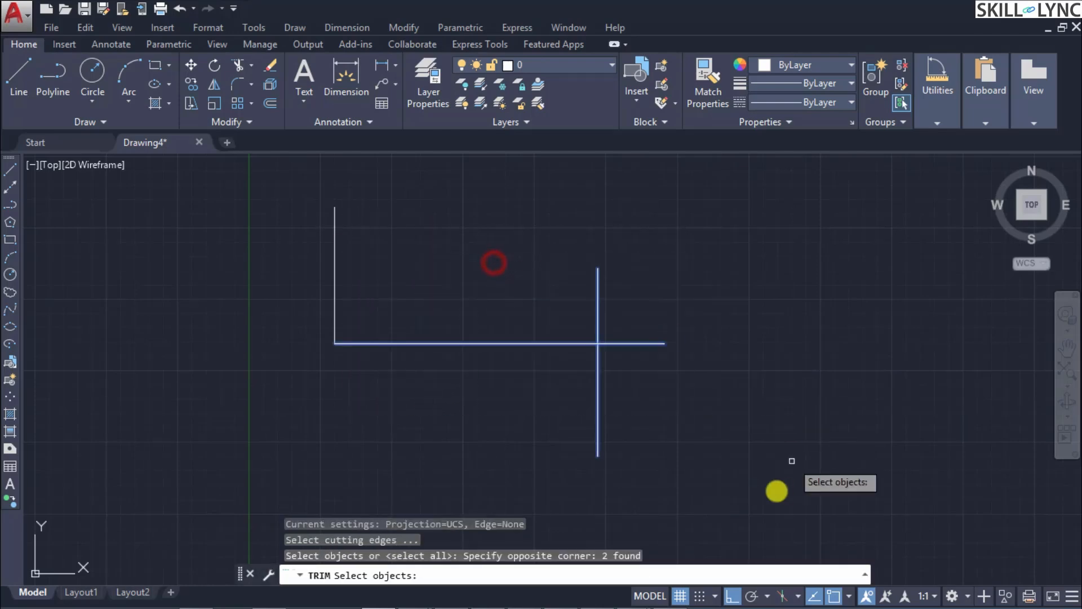
key("Return")
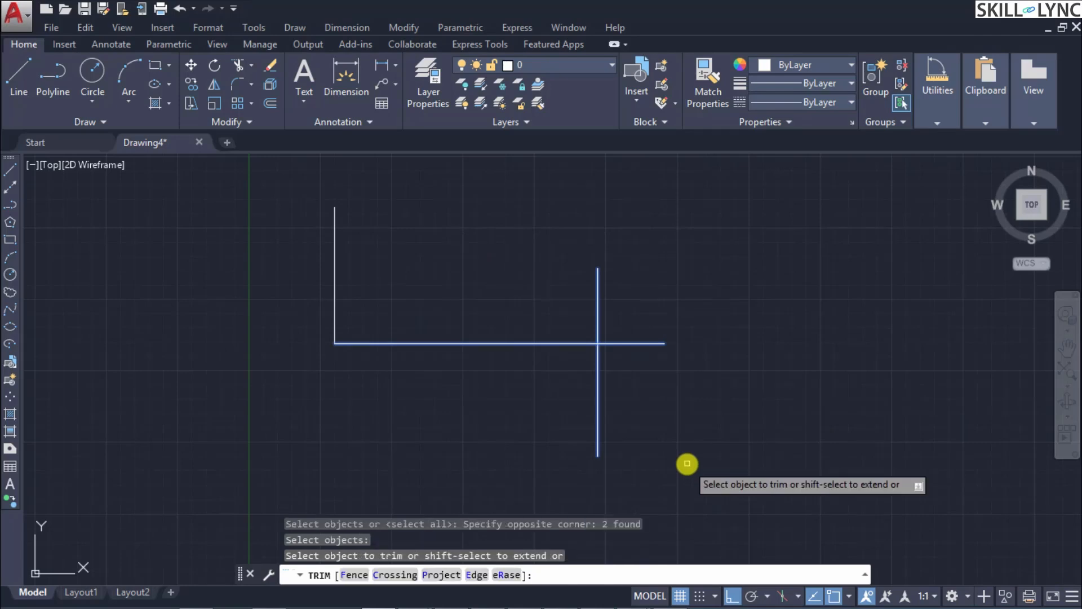
type("p")
key("Return")
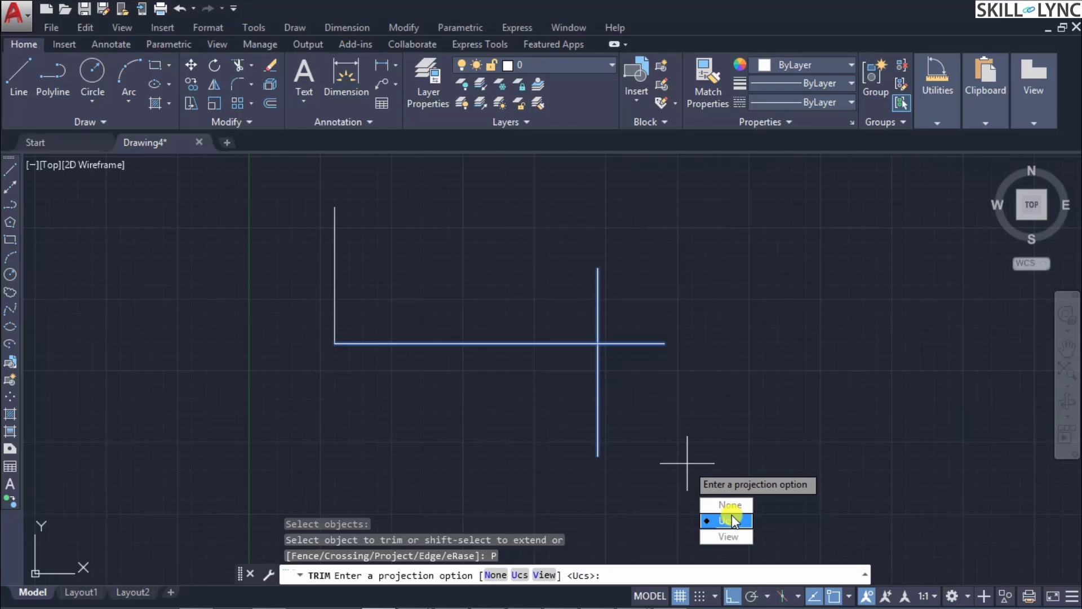
key("Escape")
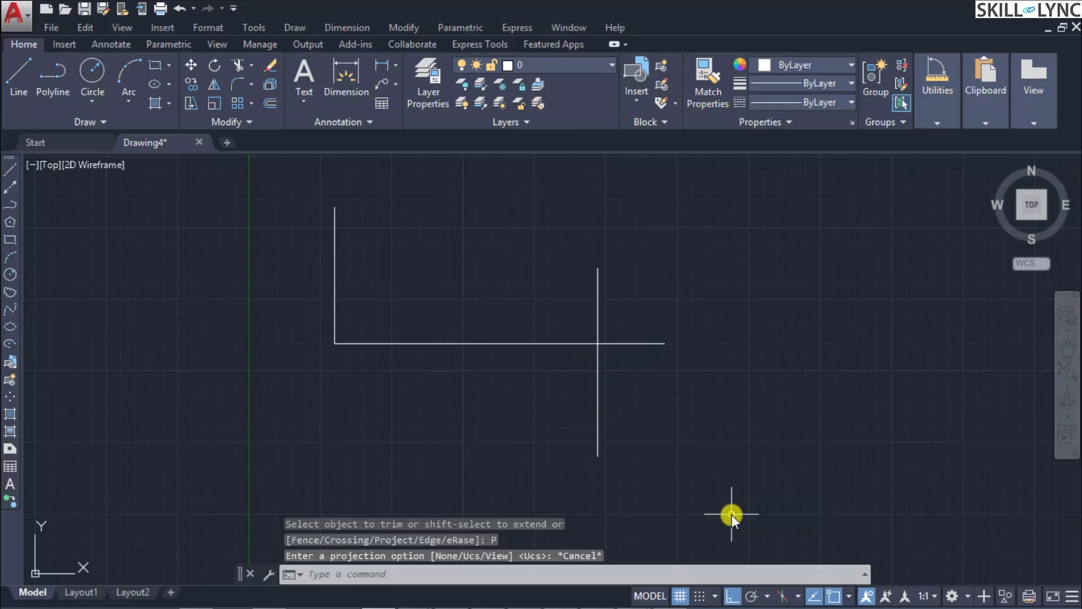
Step: Run Trim with both crossing lines as cutting edges and open the Edge option's implied extension modes
type("tr")
key("Escape")
key("Return")
left_click(701, 404)
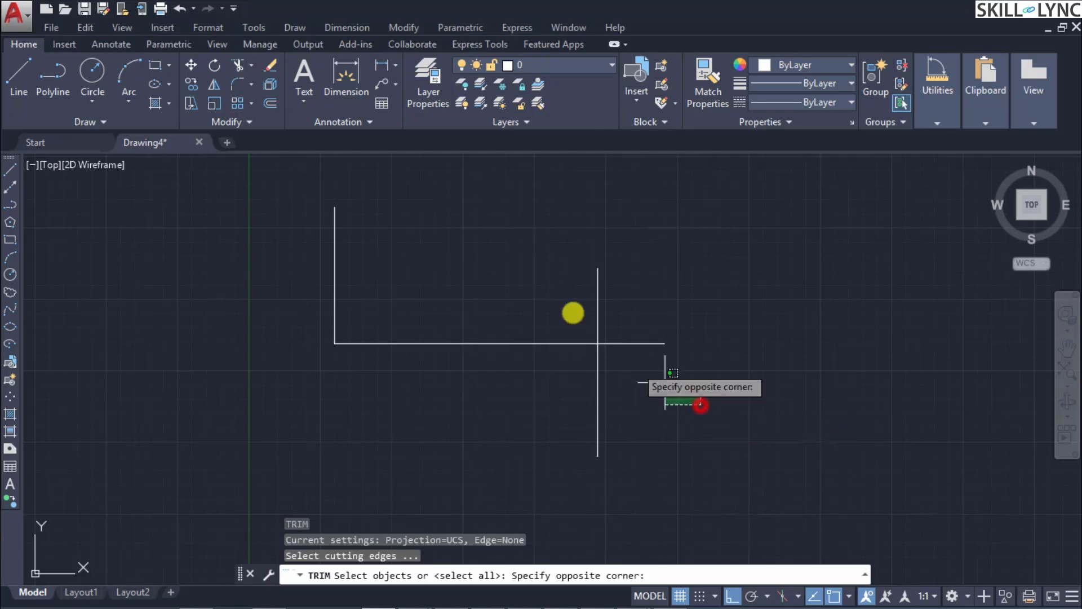
left_click(555, 287)
key("Return")
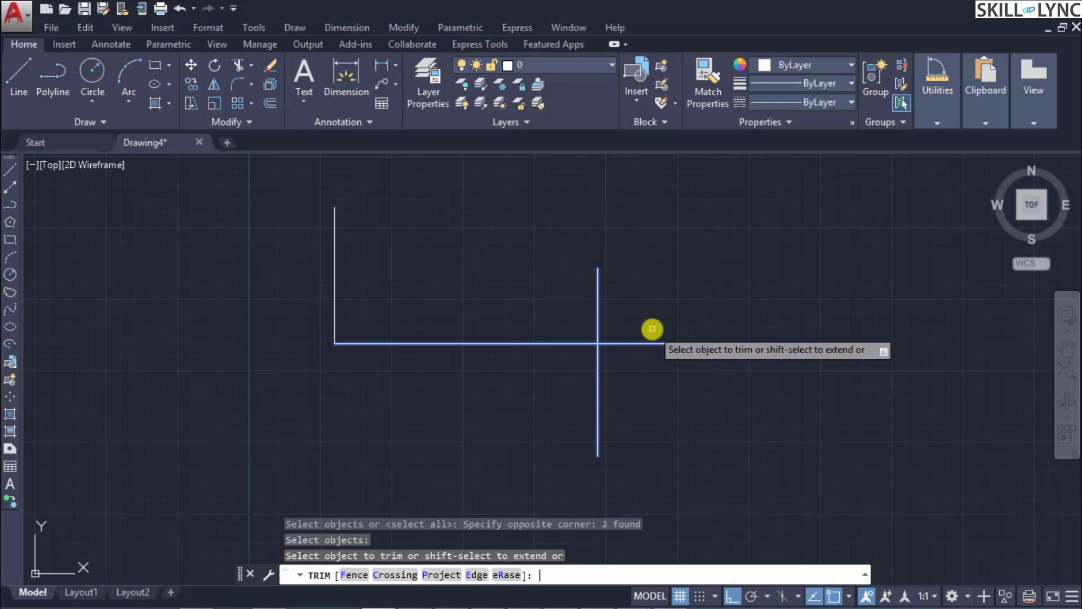
type("E")
key("Return")
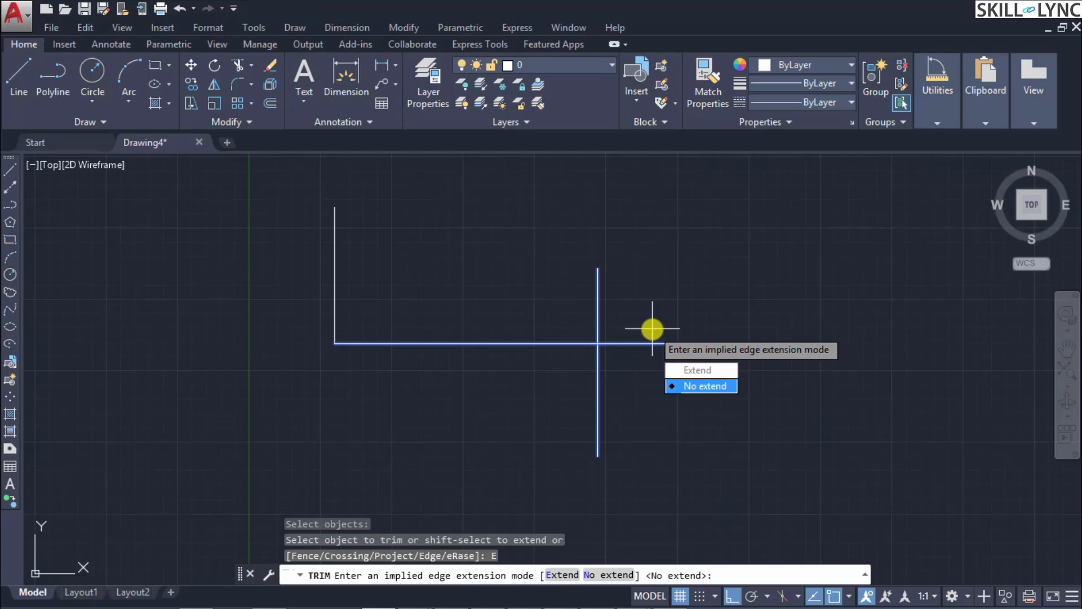
key("Escape")
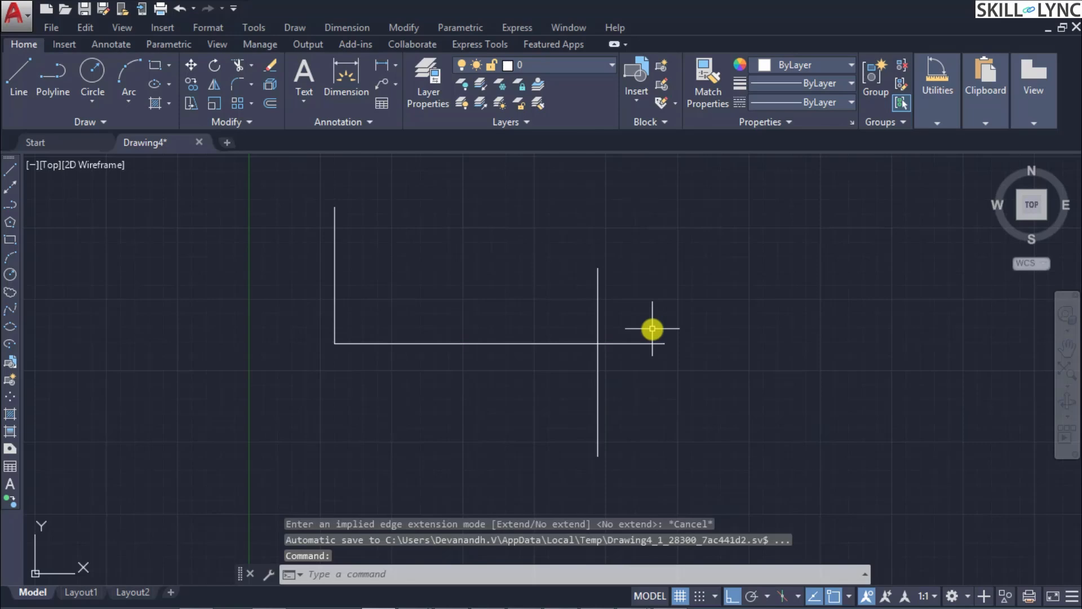
Step: Restart Trim on the same two cutting edges and review the Extend and No extend edge modes
key("Return")
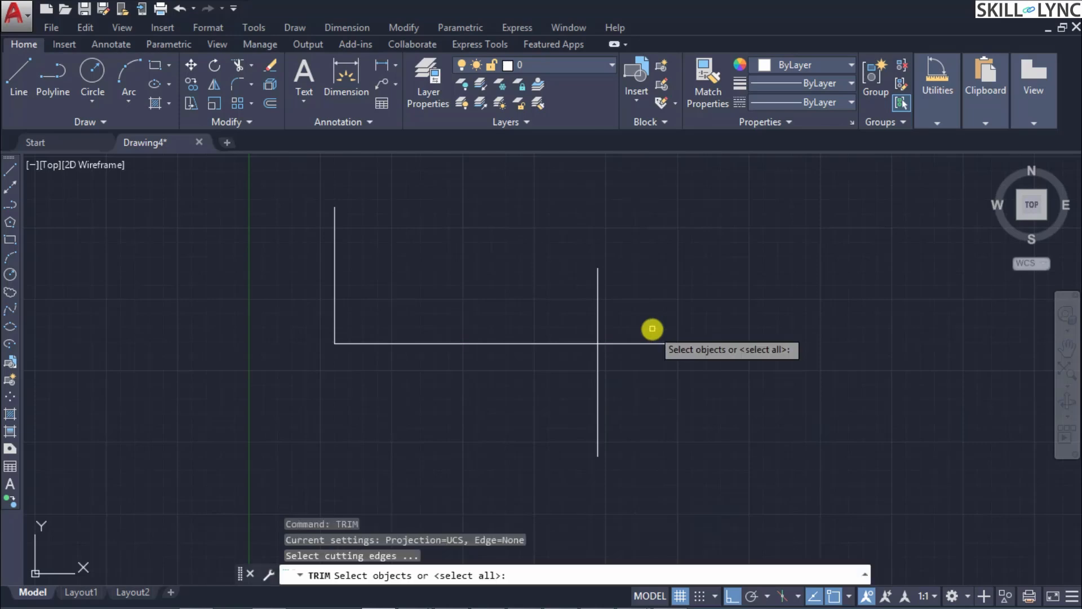
left_click(664, 354)
left_click(570, 276)
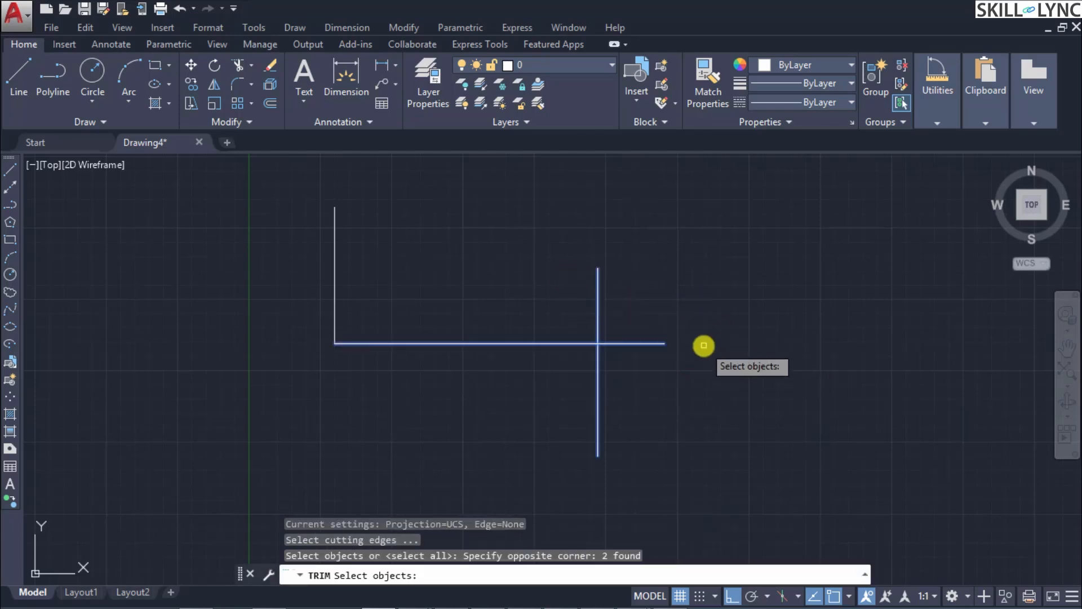
key("Return")
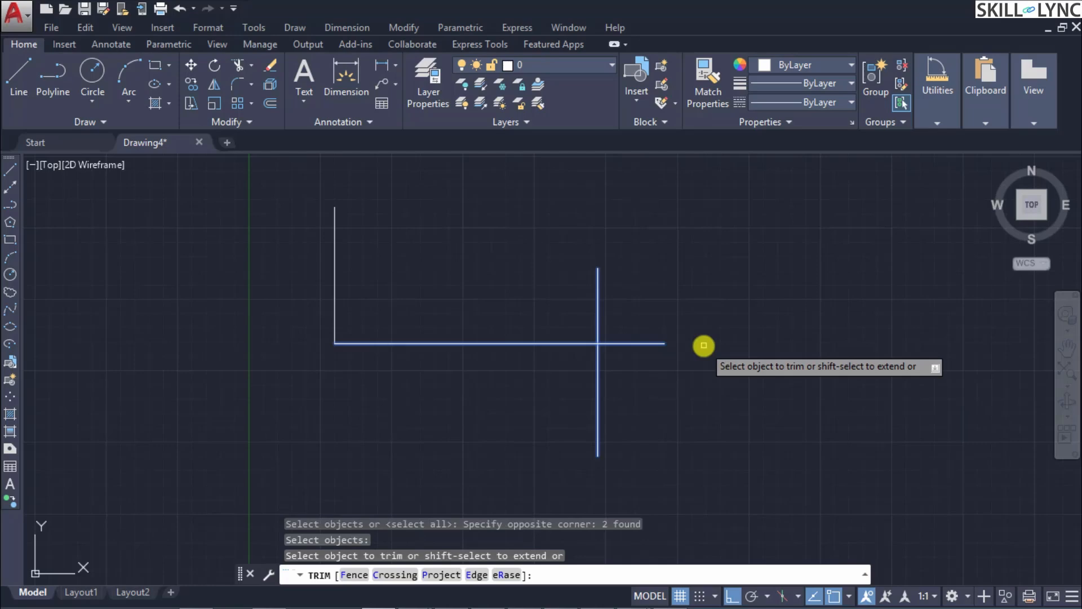
type("e")
key("Return")
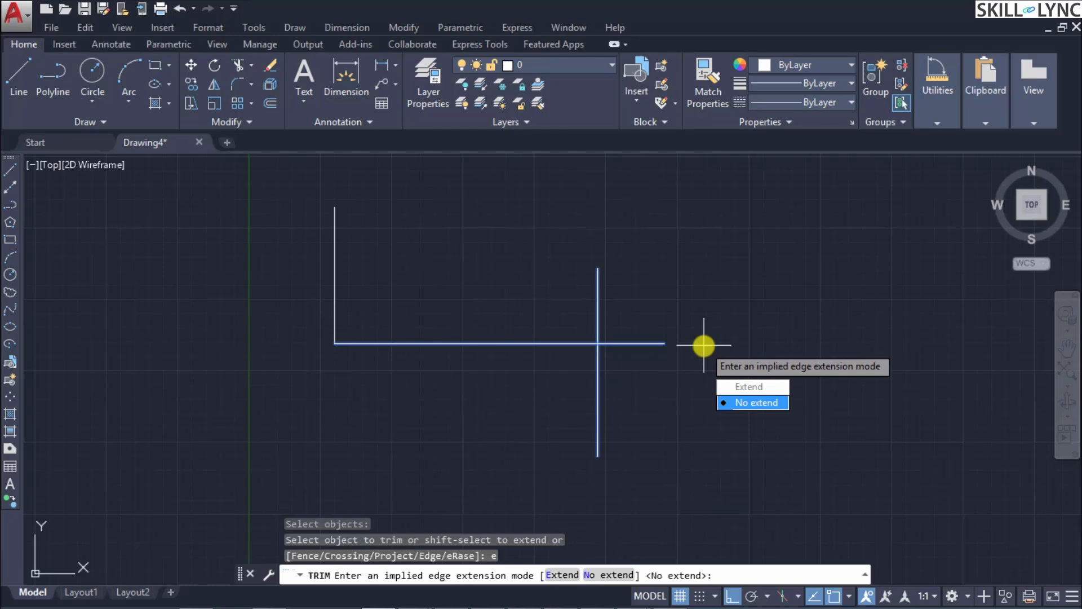
key("Up")
key("Down")
key("Escape")
Step: Try Trim's eRase option on the horizontal line and the vertical line crossing it, using them as cutting edges
type("tr")
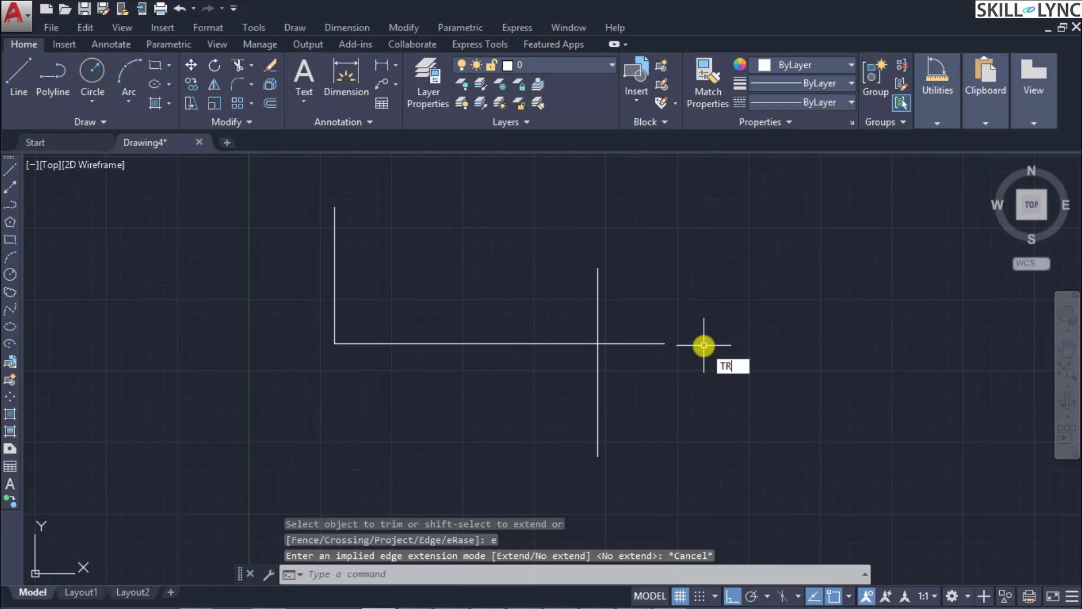
key("Return")
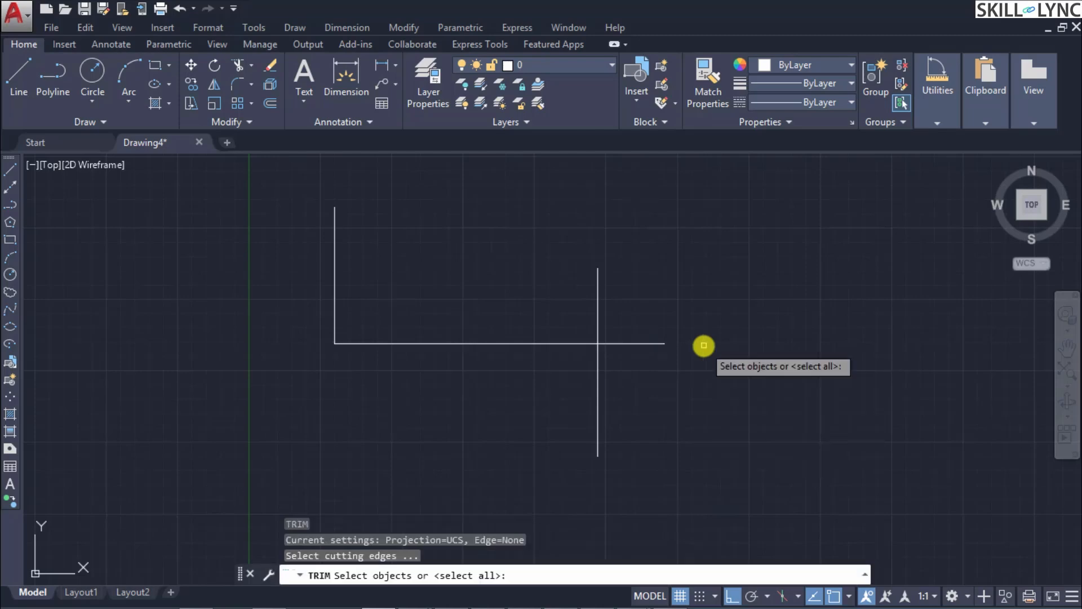
left_click(688, 386)
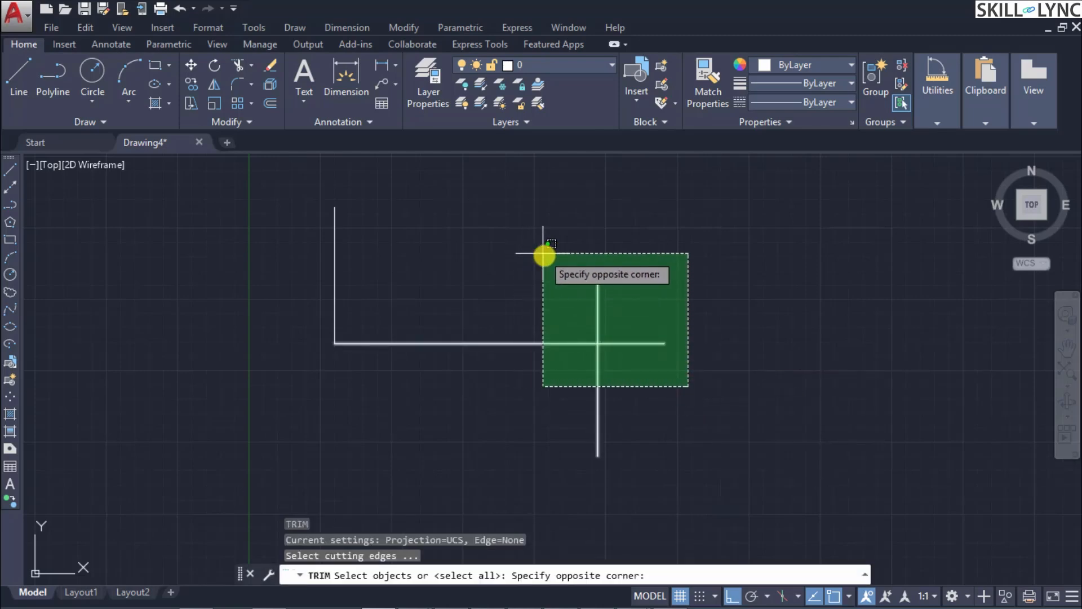
left_click(555, 265)
key("Return")
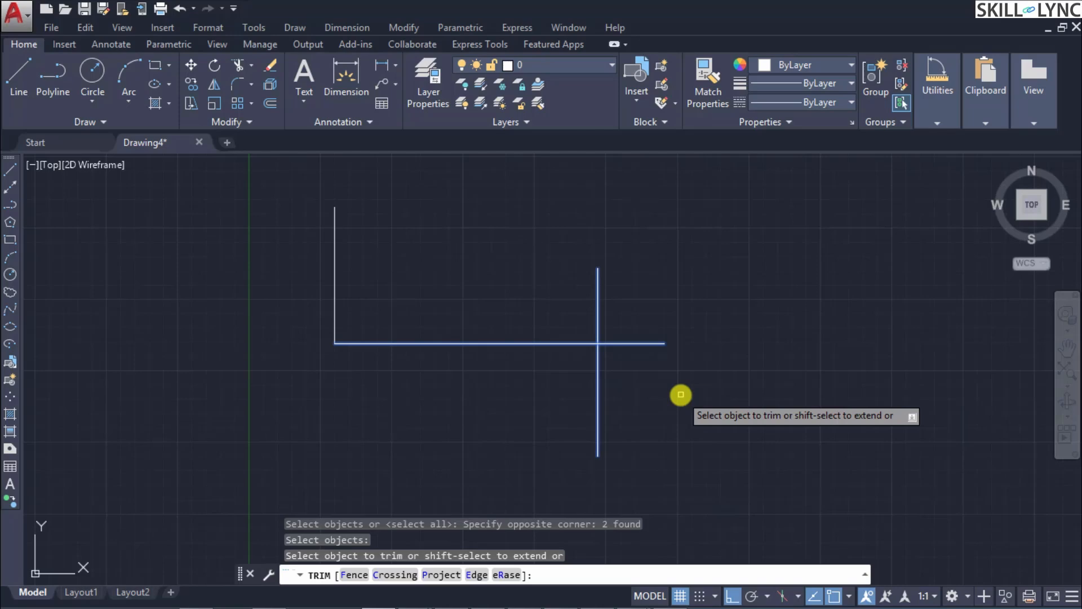
type("R")
key("Return")
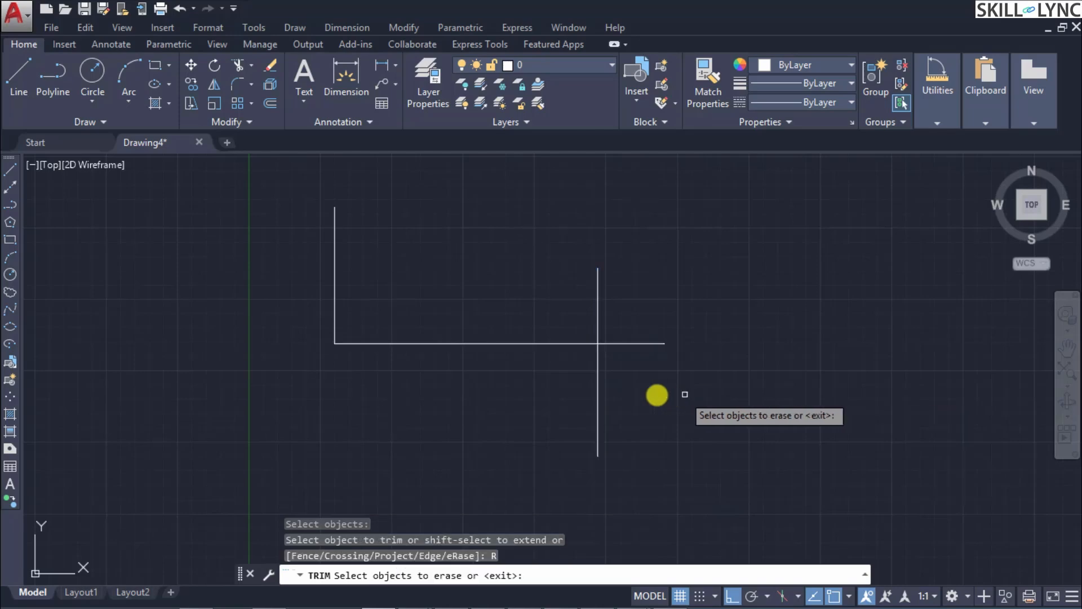
left_click(696, 364)
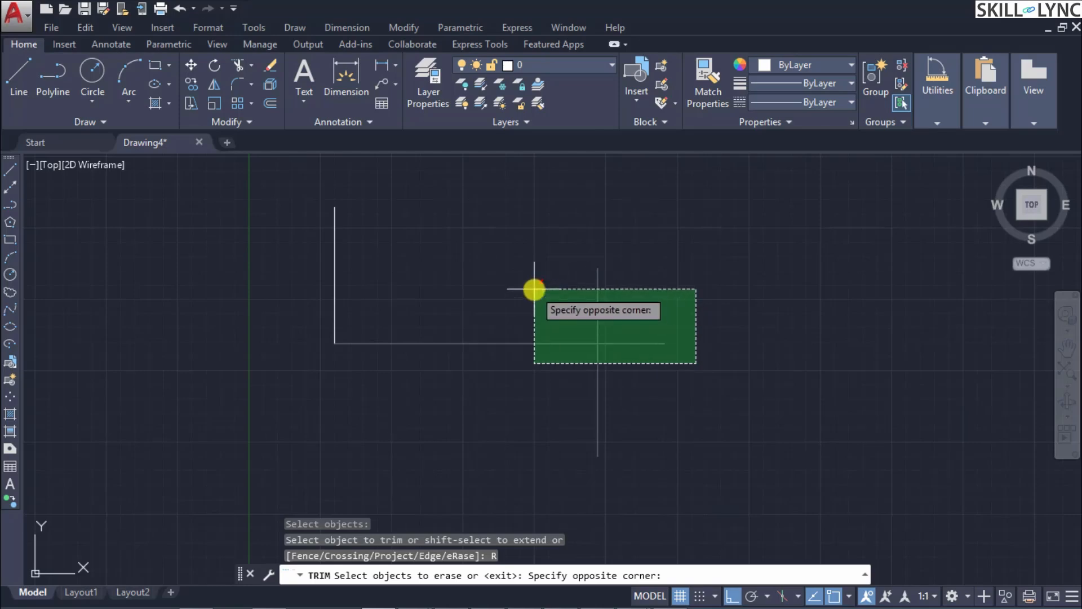
key("Escape")
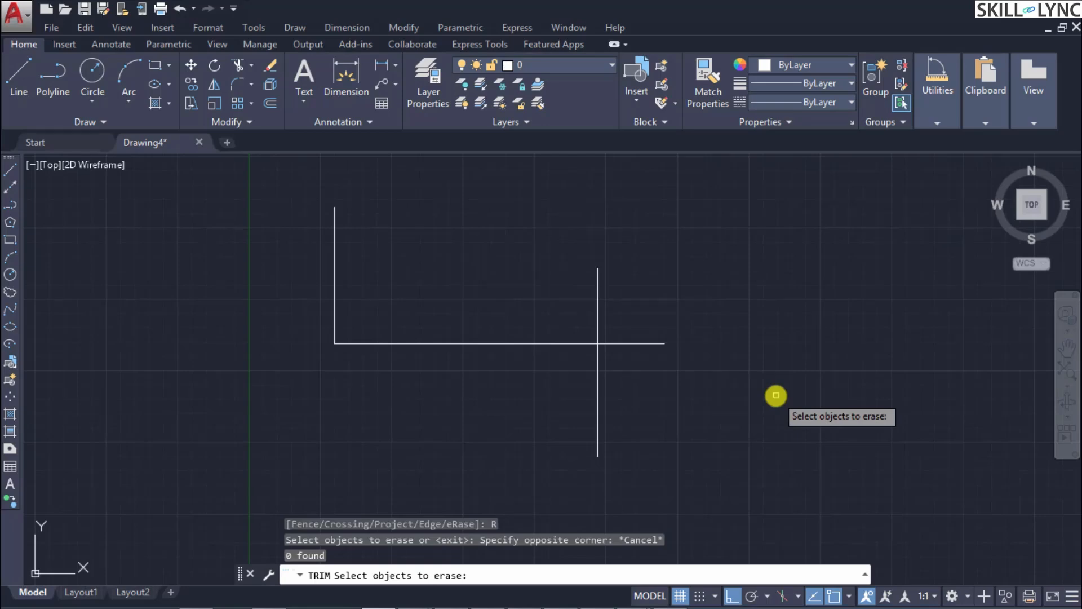
key("Escape")
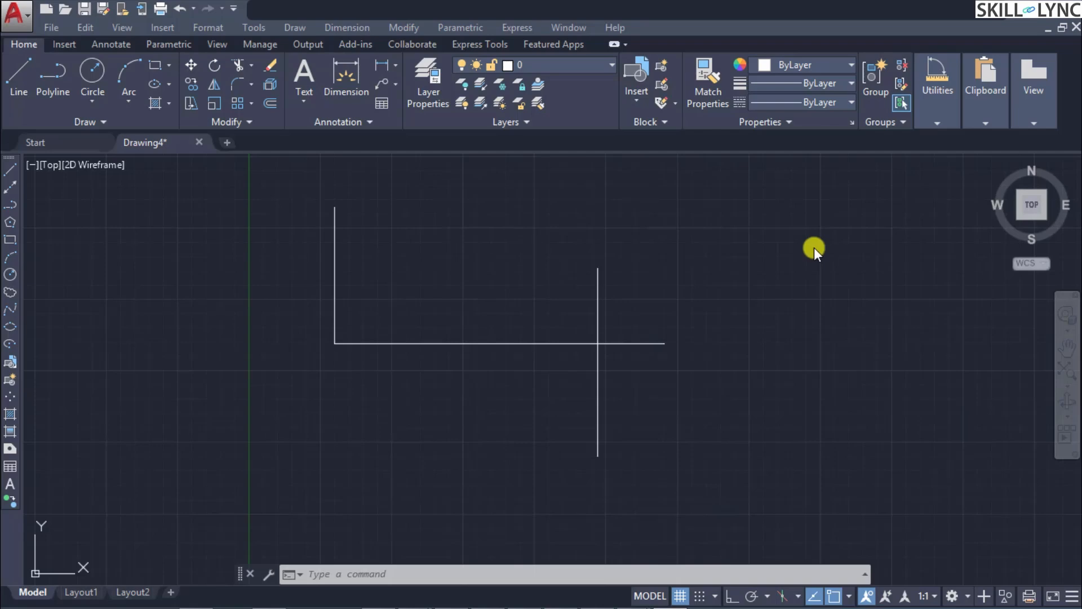
Step: Draw a slanted line from the upper right down to just short of the crossing vertical line's upper part
type("line")
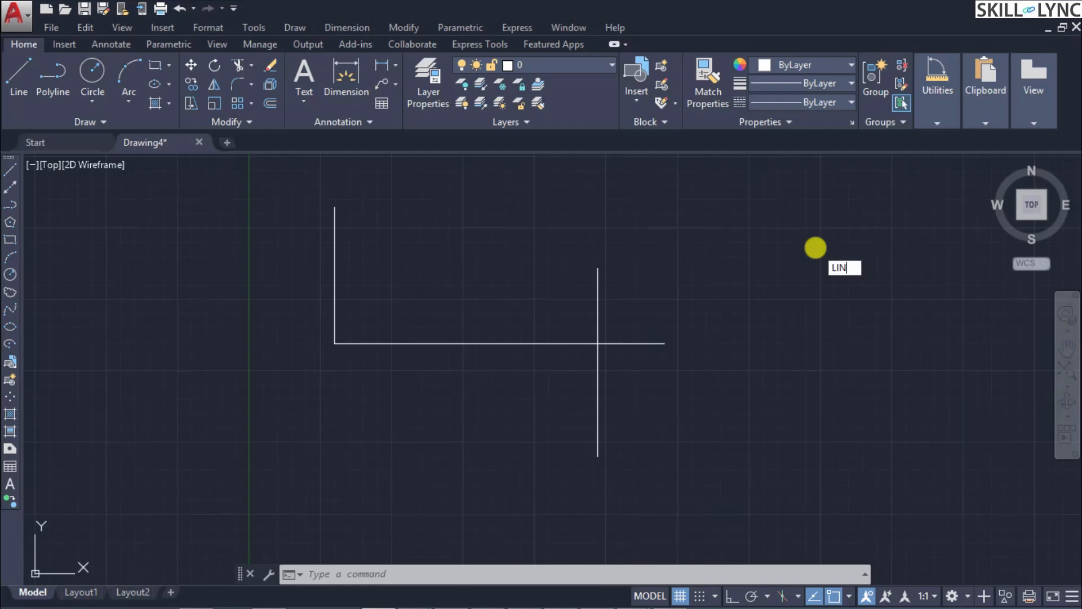
key("Return")
left_click(781, 218)
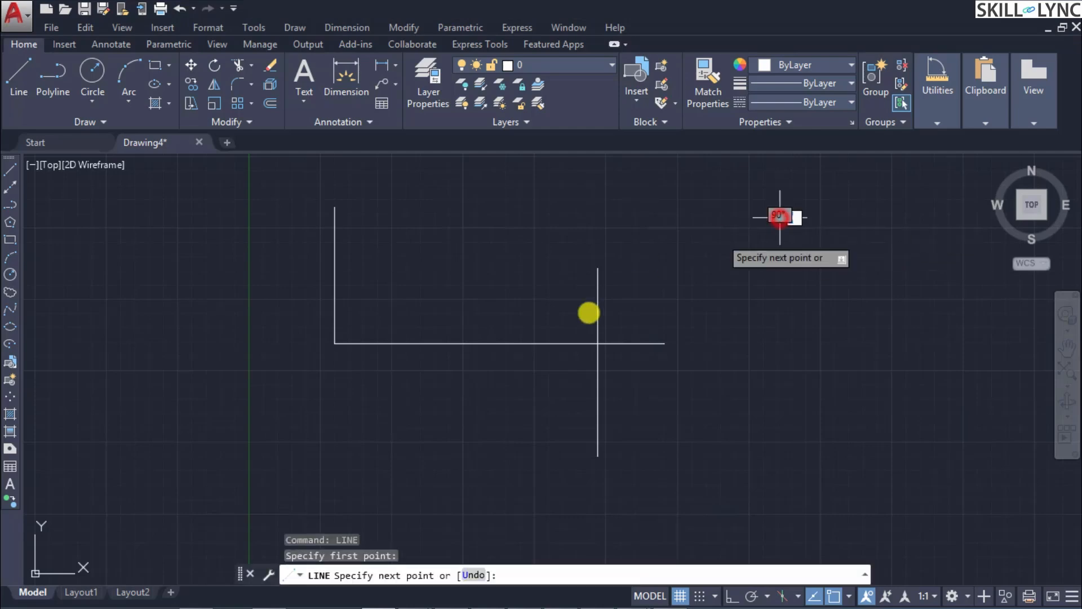
left_click(640, 290)
key("Escape")
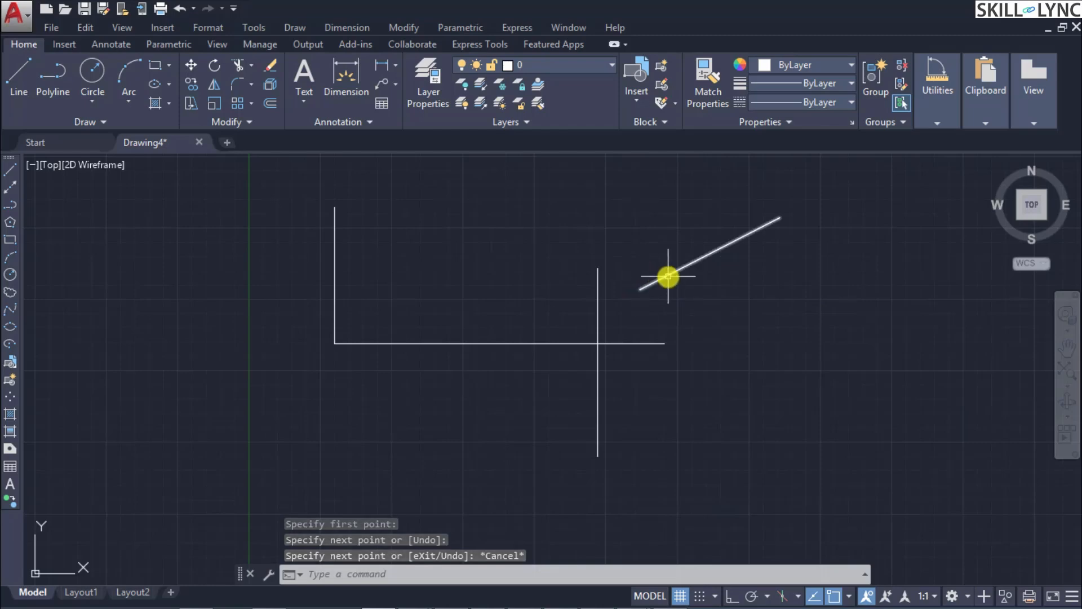
mouse_move(668, 276)
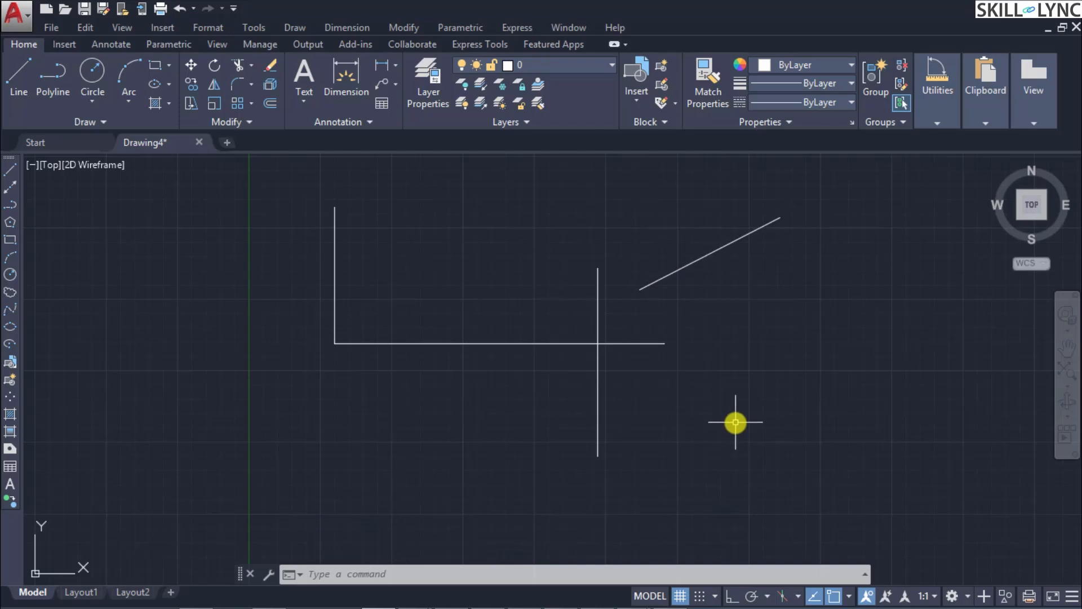
Step: Run Extend with the slanted, horizontal and crossing vertical lines as boundary edges and review the Project option's None, Ucs and View modes
type("EX")
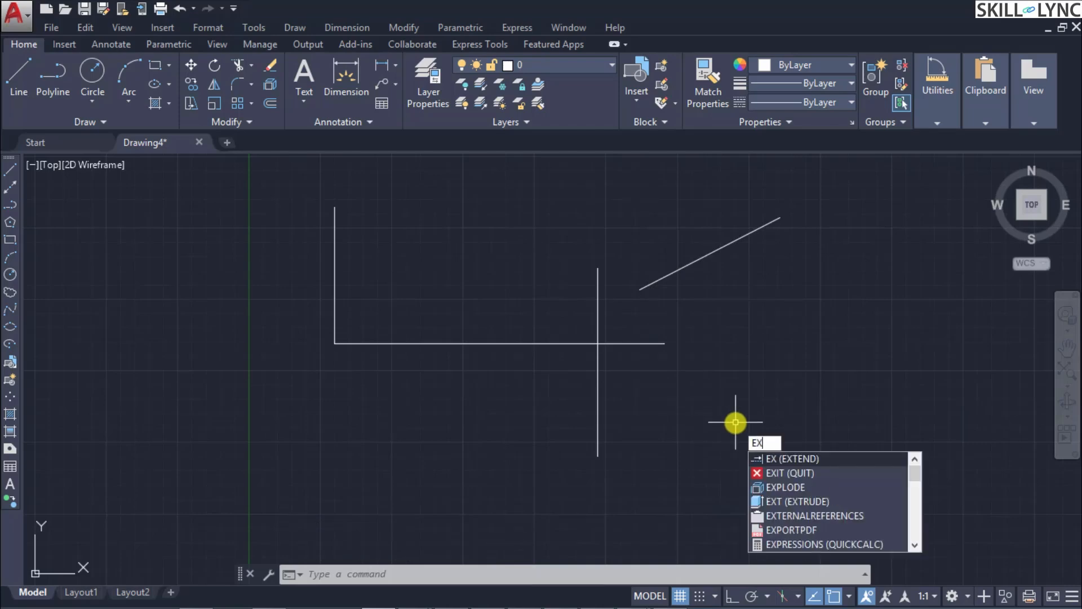
key("Return")
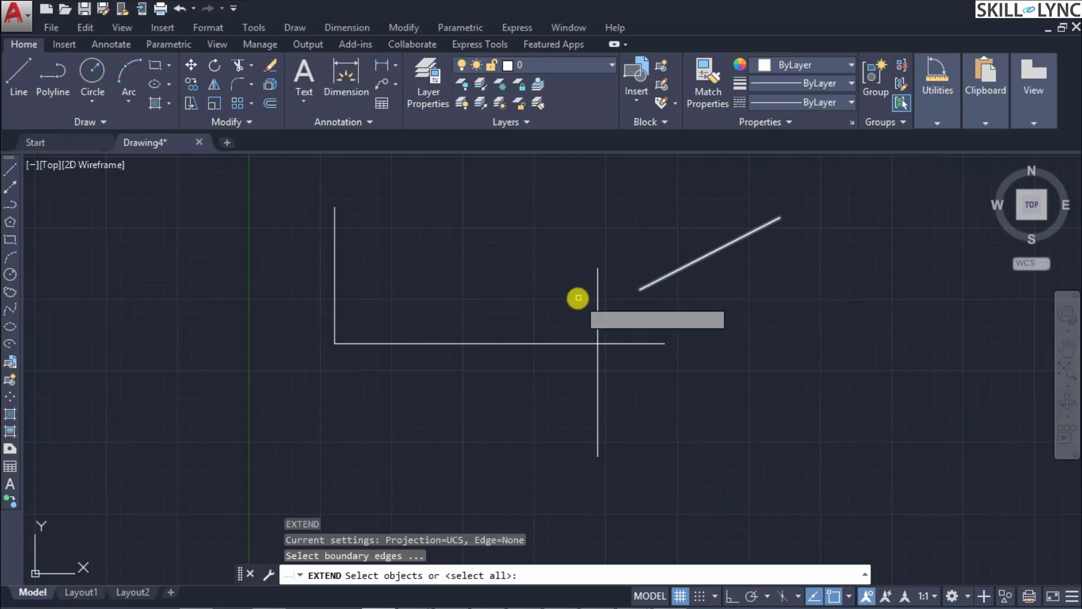
left_click(786, 387)
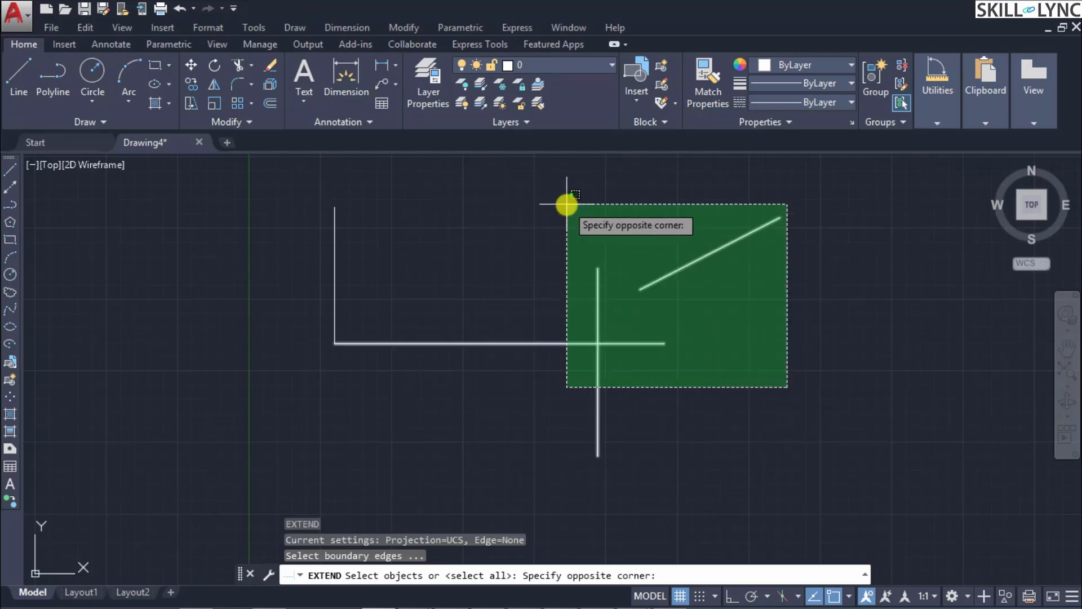
left_click(563, 181)
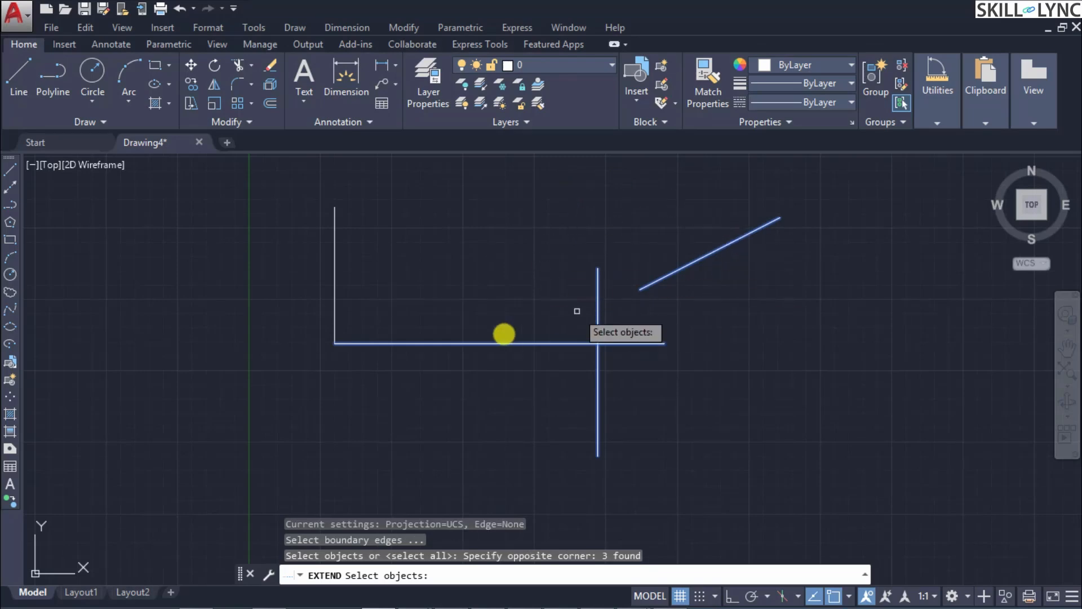
key("Return")
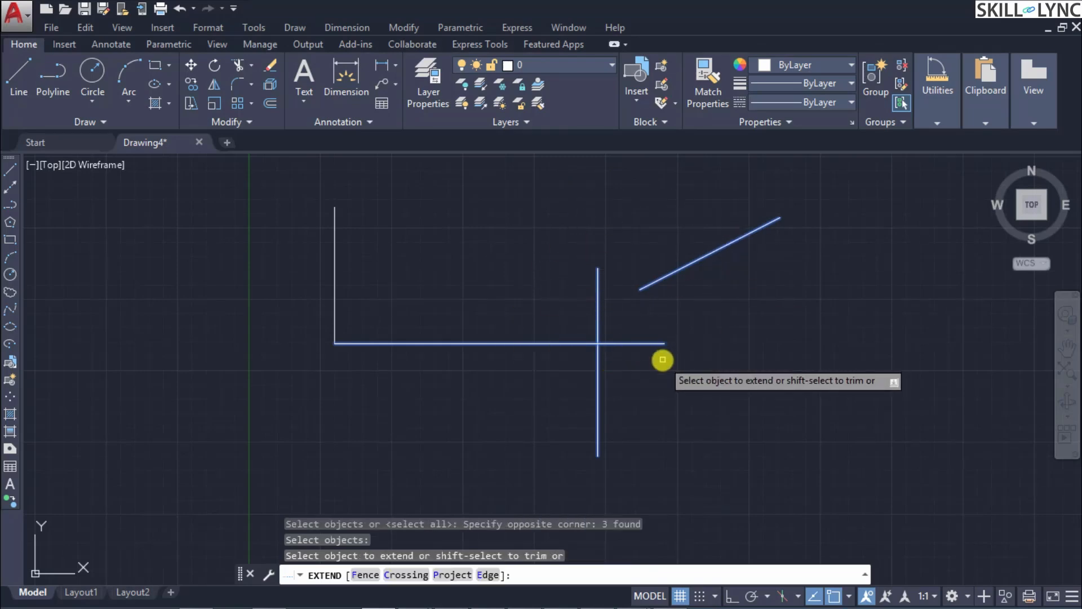
left_click(658, 280)
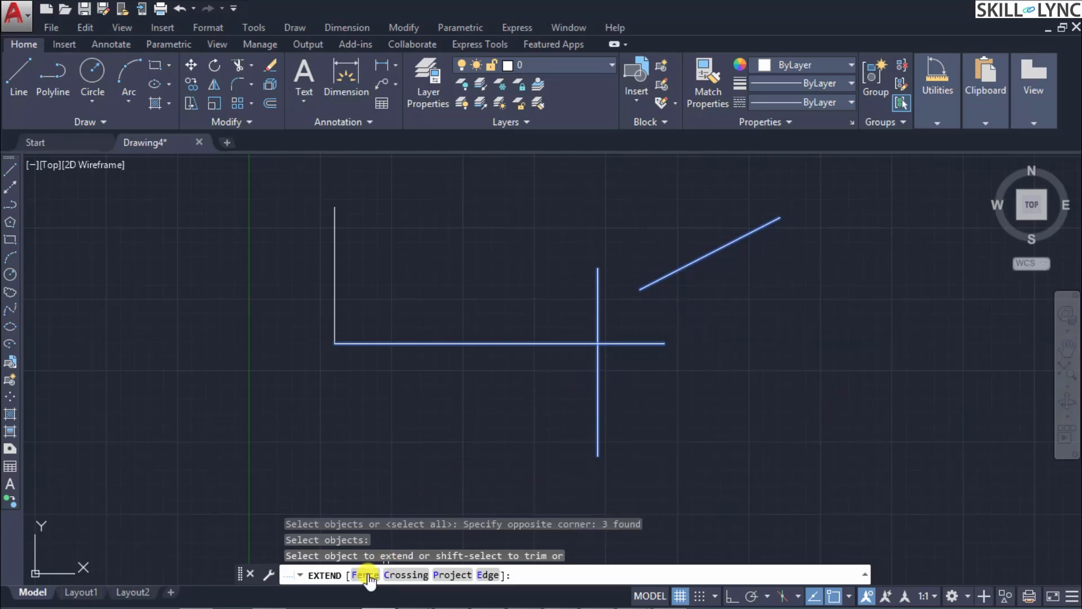
left_click(461, 575)
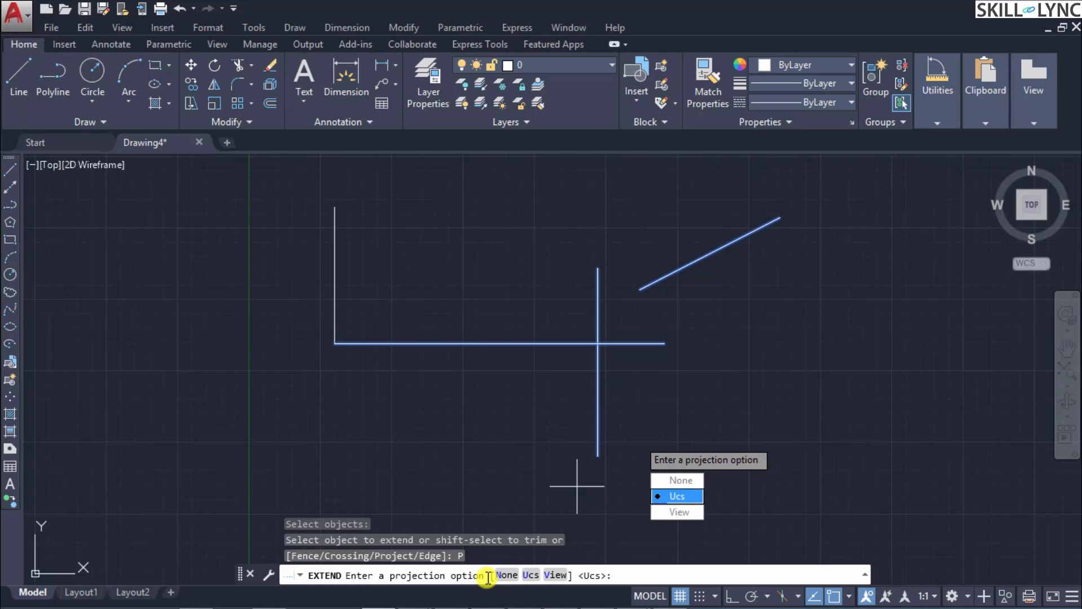
key("Escape")
Step: Try Extend's Fence option beside the crossing lines, using the slanted, horizontal and crossing vertical lines as boundary edges
type("T")
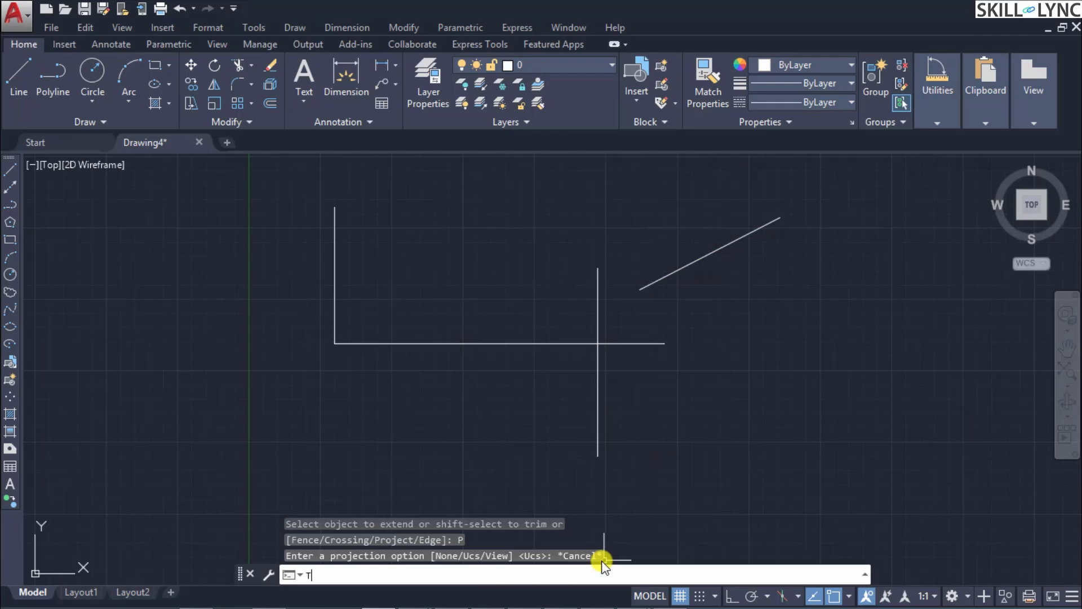
key("BackSpace")
type("EX")
key("Return")
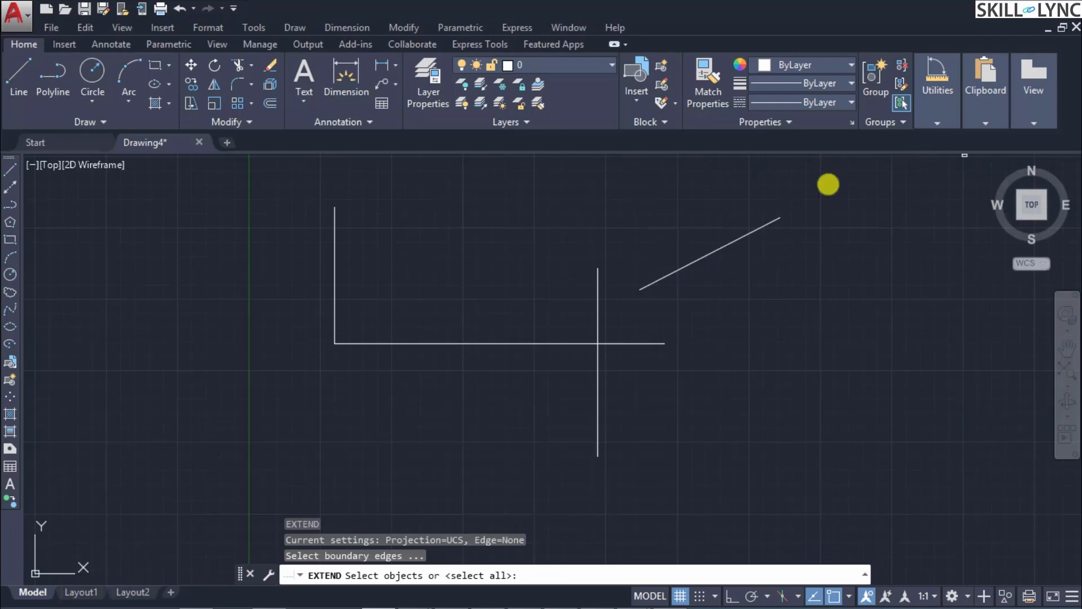
left_click(812, 362)
left_click(519, 194)
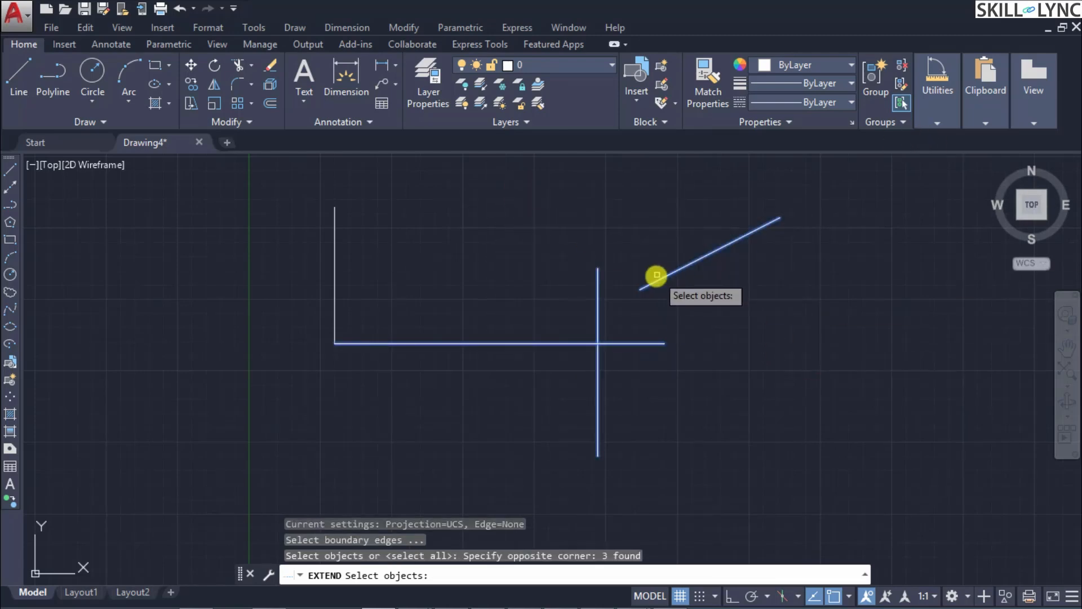
key("Return")
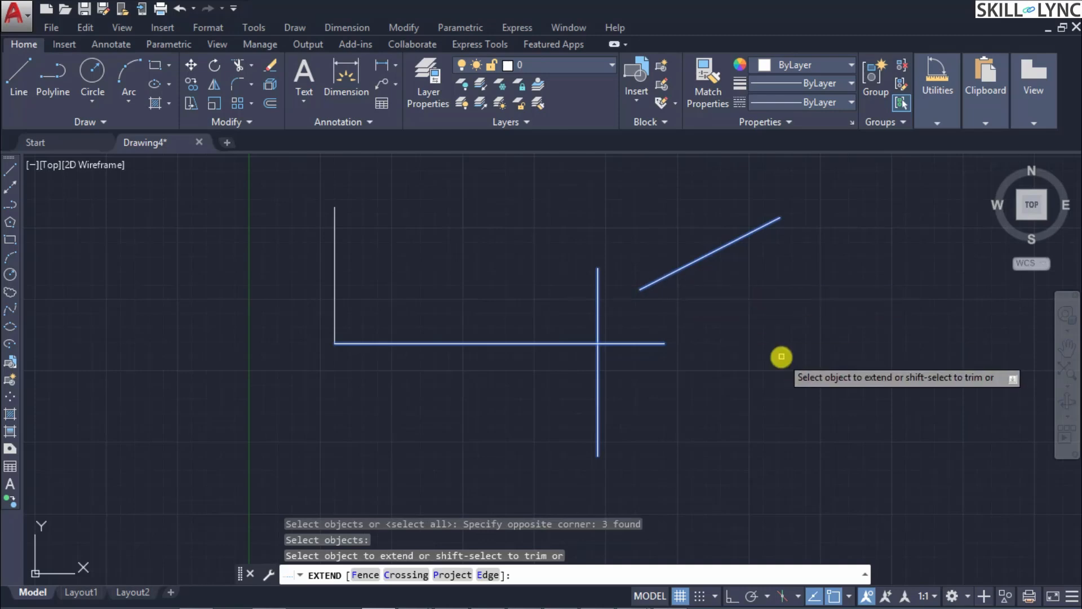
type("F")
key("Return")
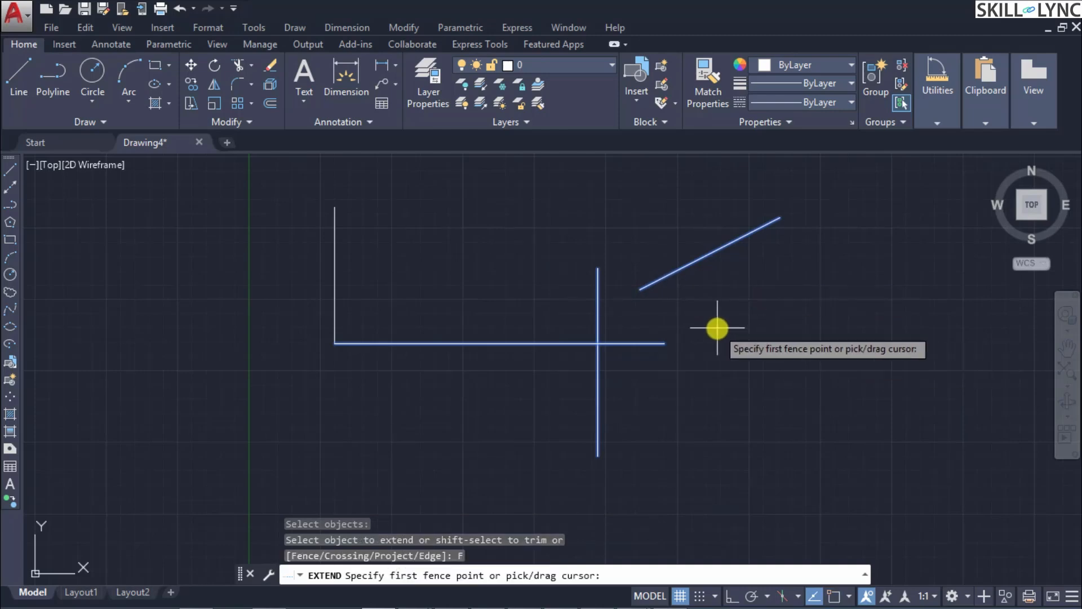
left_click(673, 379)
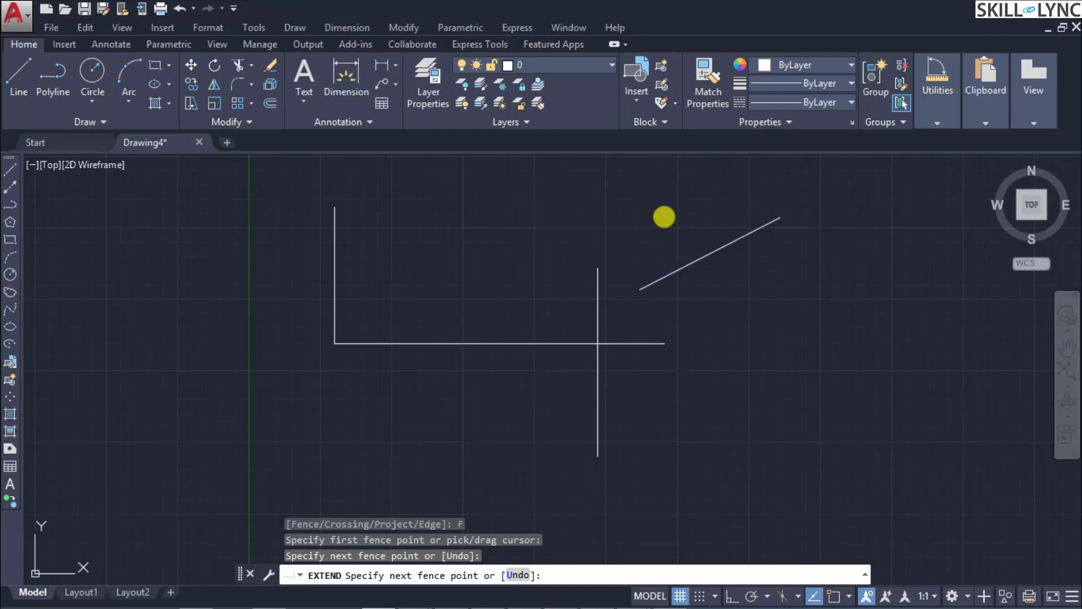
key("Escape")
Step: Try to extend the horizontal line with only the slanted line as the boundary edge
type("EX")
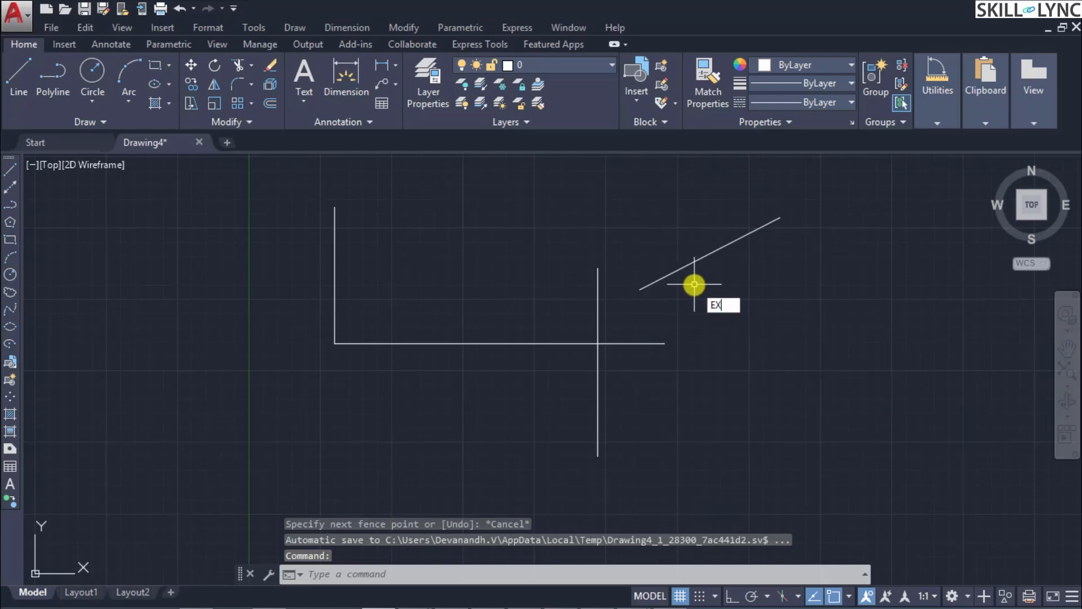
key("Return")
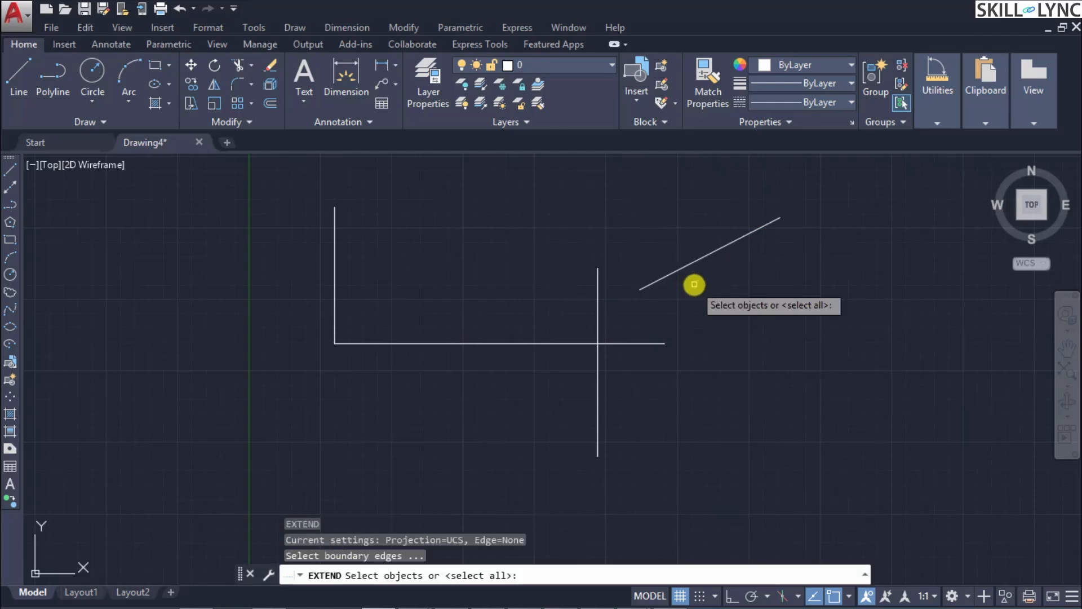
left_click(682, 266)
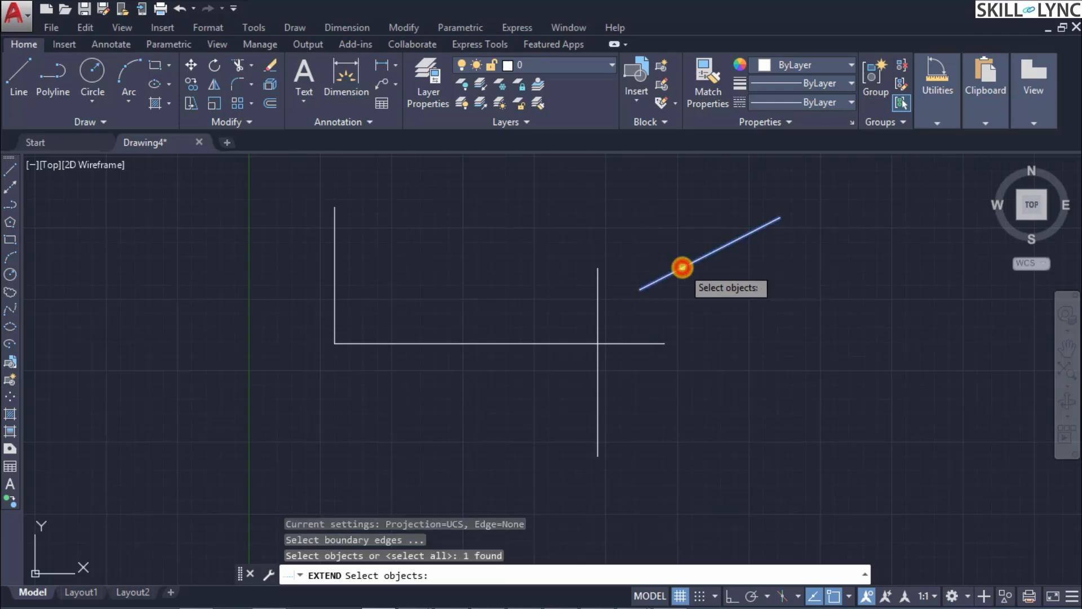
key("Return")
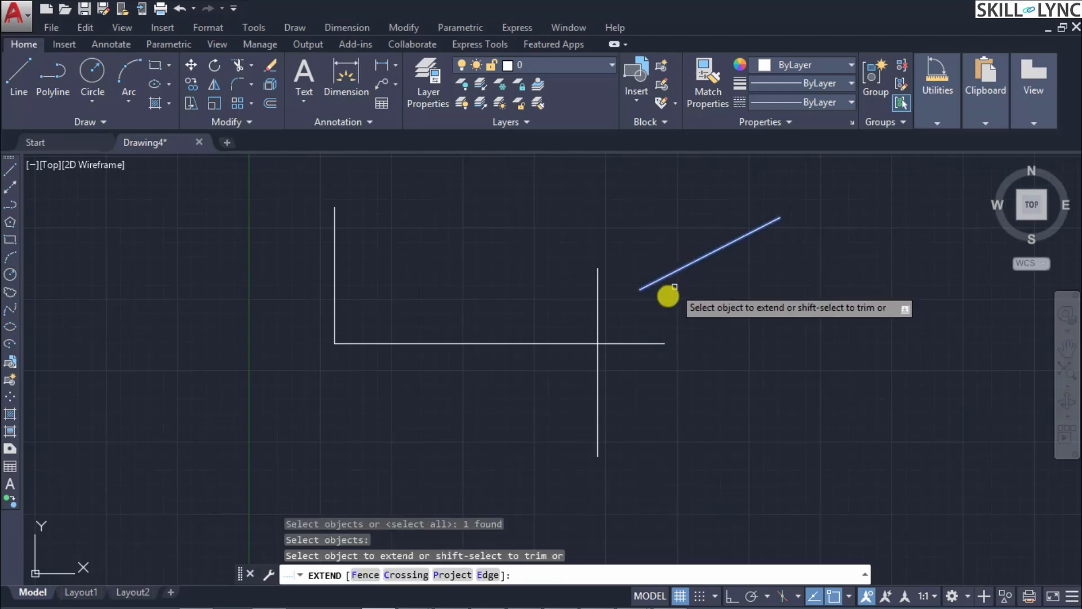
left_click(620, 340)
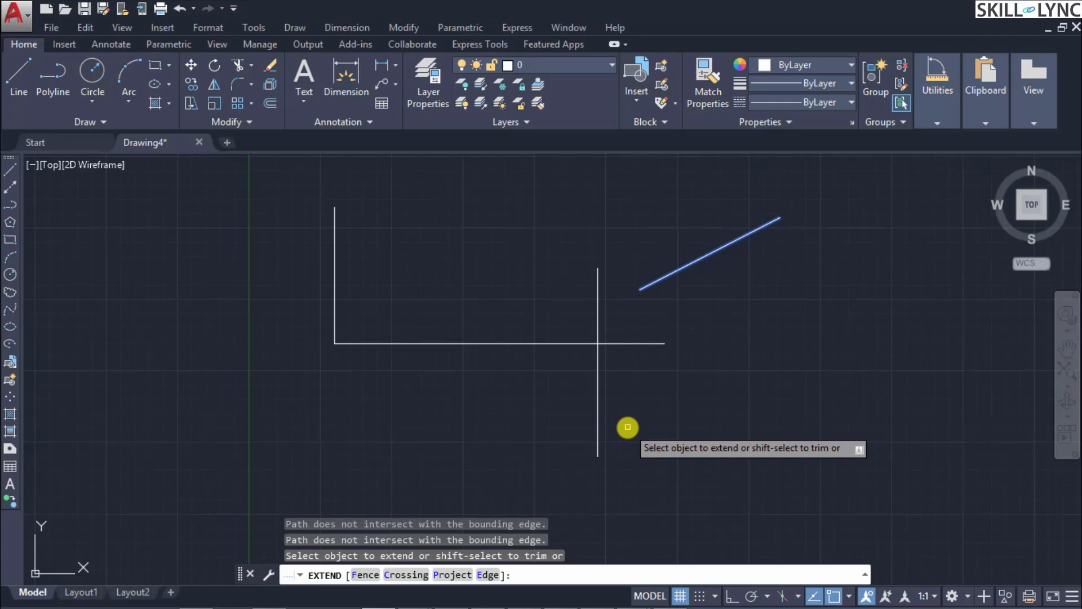
key("Escape")
Step: Try to extend the slanted line's lower end to the crossing vertical line, with all three right-hand lines as boundary edges
type("ex")
key("Return")
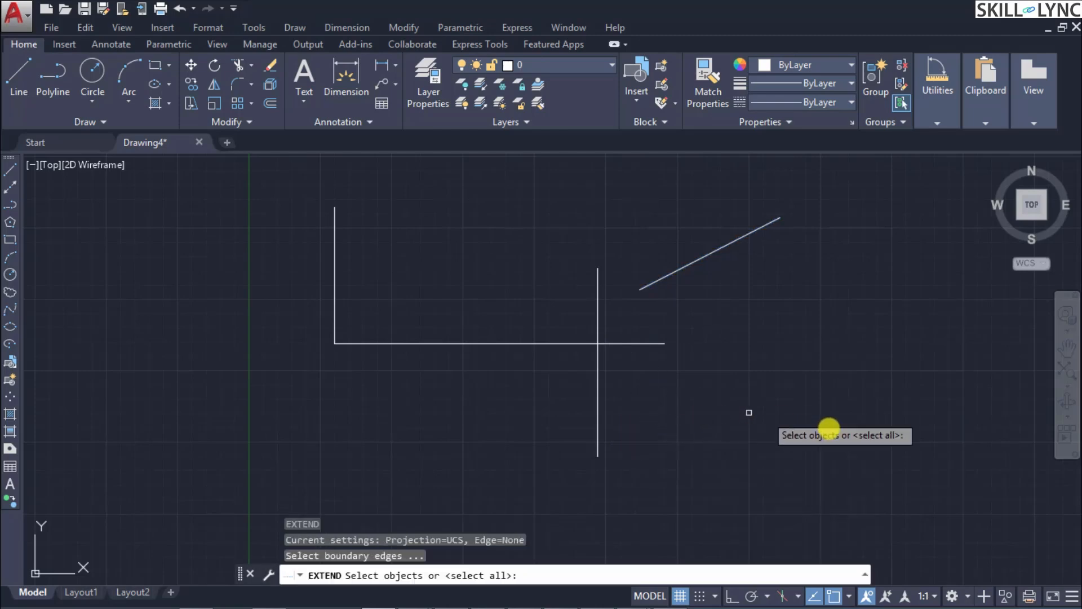
left_click(832, 439)
left_click(484, 217)
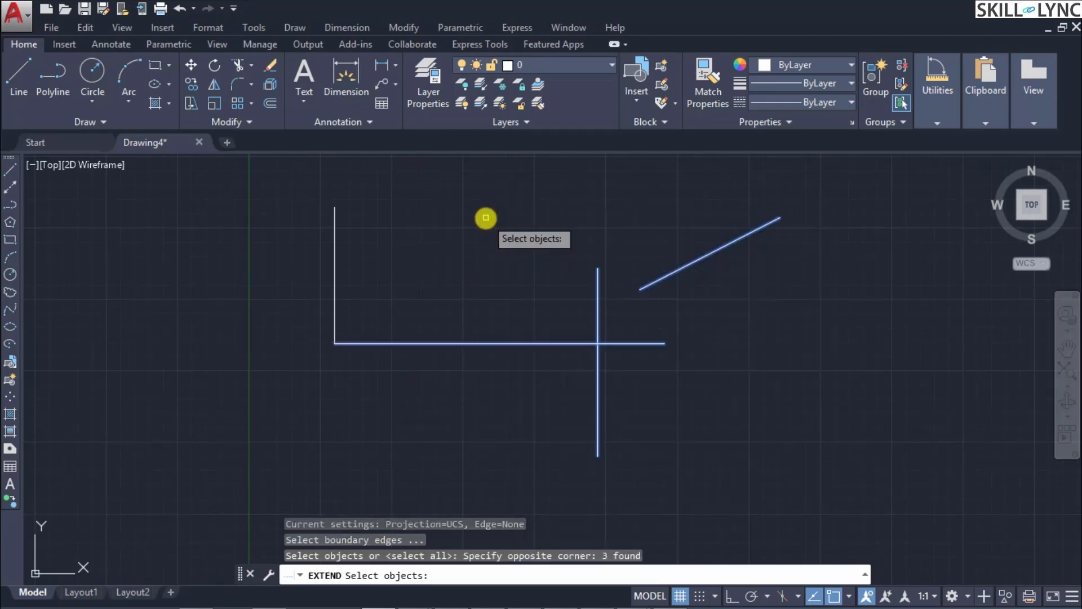
key("Return")
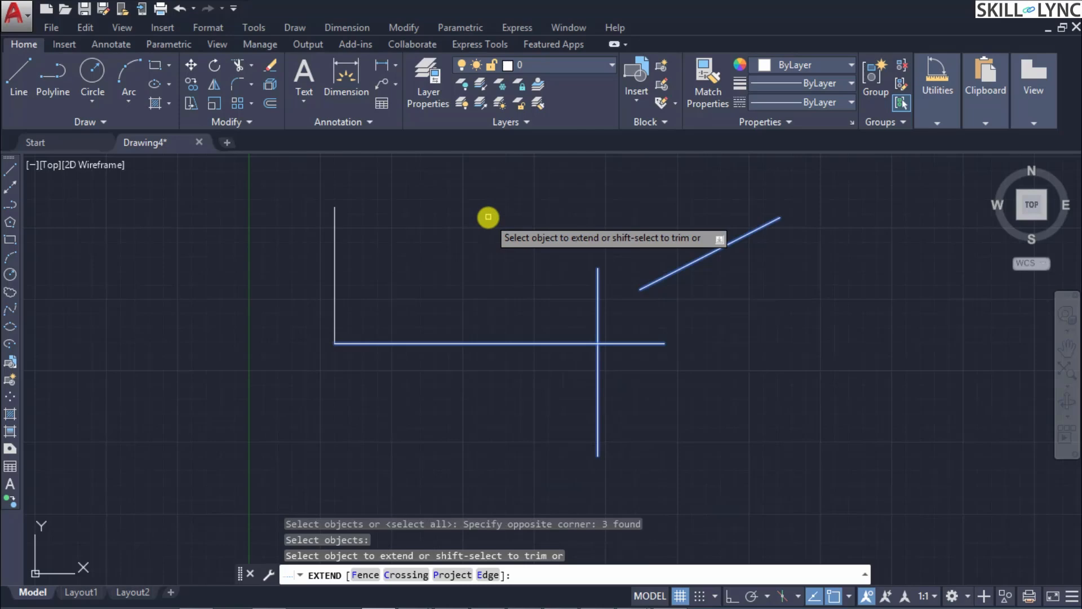
left_click(677, 271)
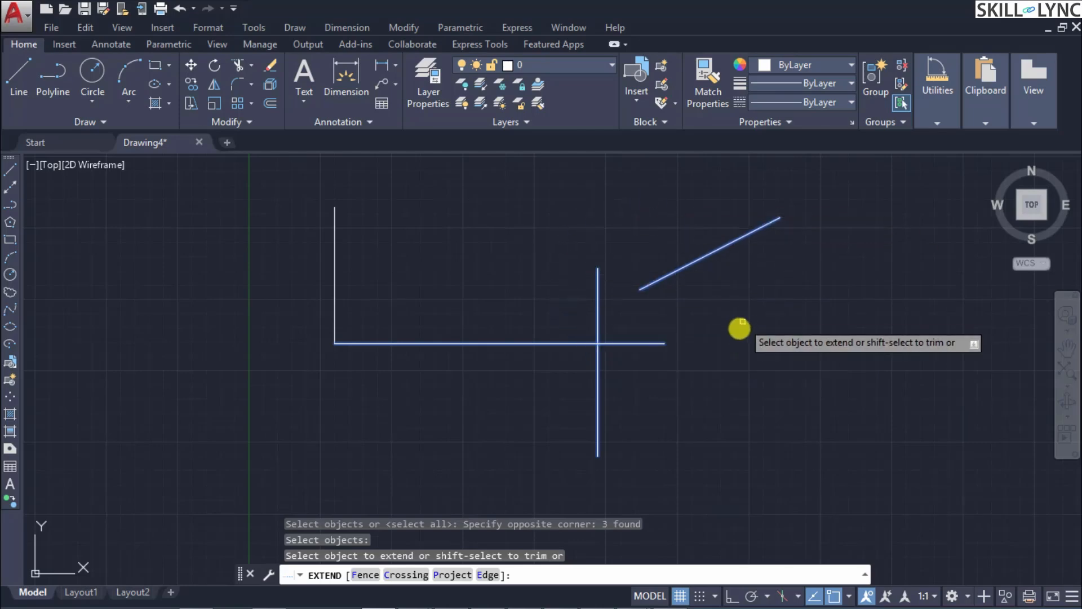
key("Escape")
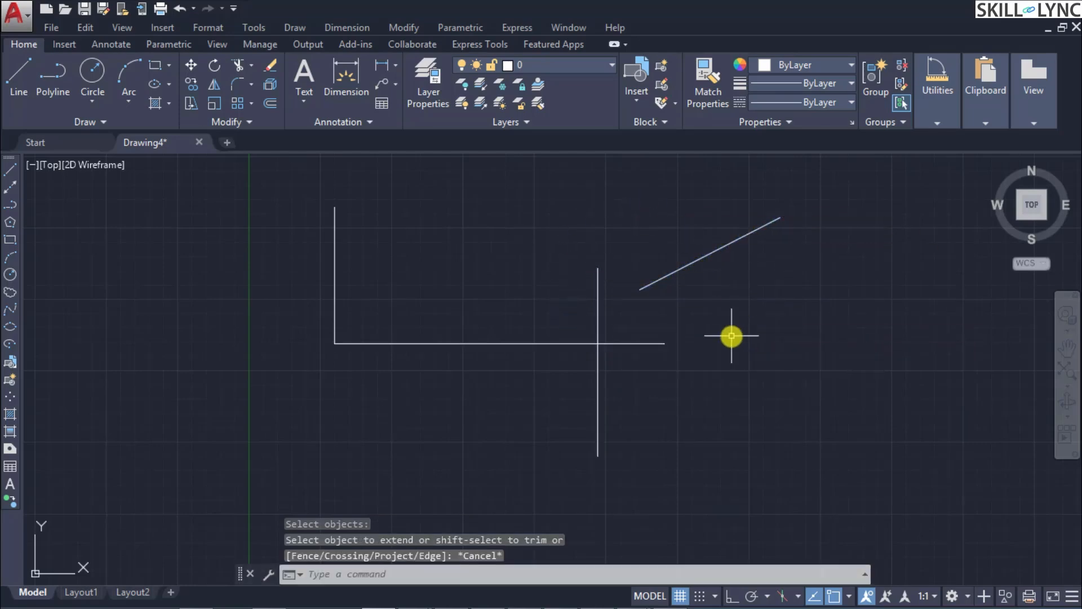
Step: Try trimming the horizontal line's right end, using the slanted, horizontal and crossing vertical lines as cutting edges
type("tr")
key("Return")
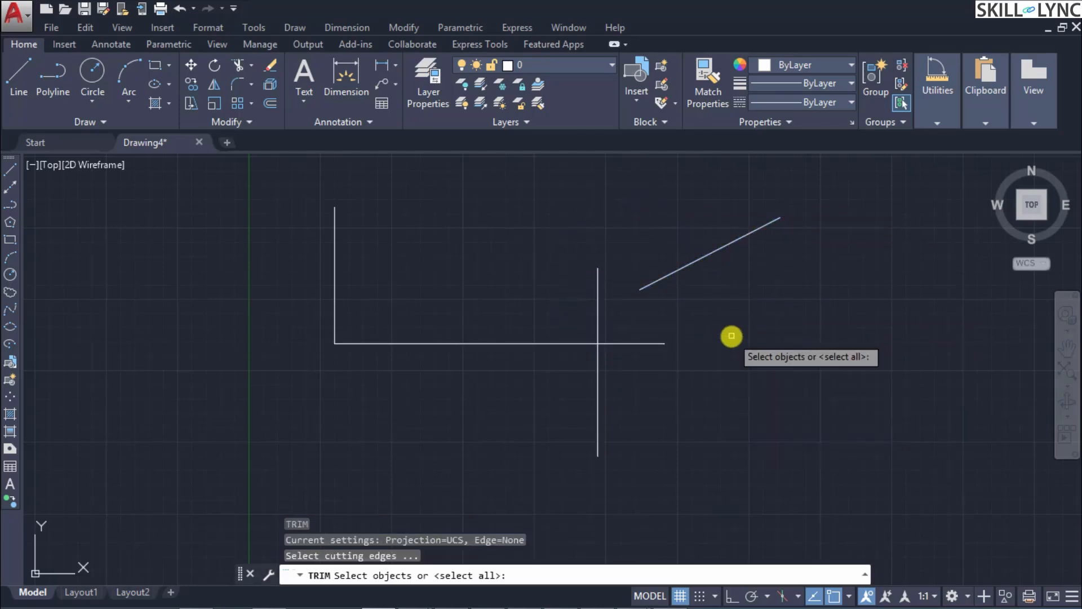
left_click(744, 425)
left_click(474, 203)
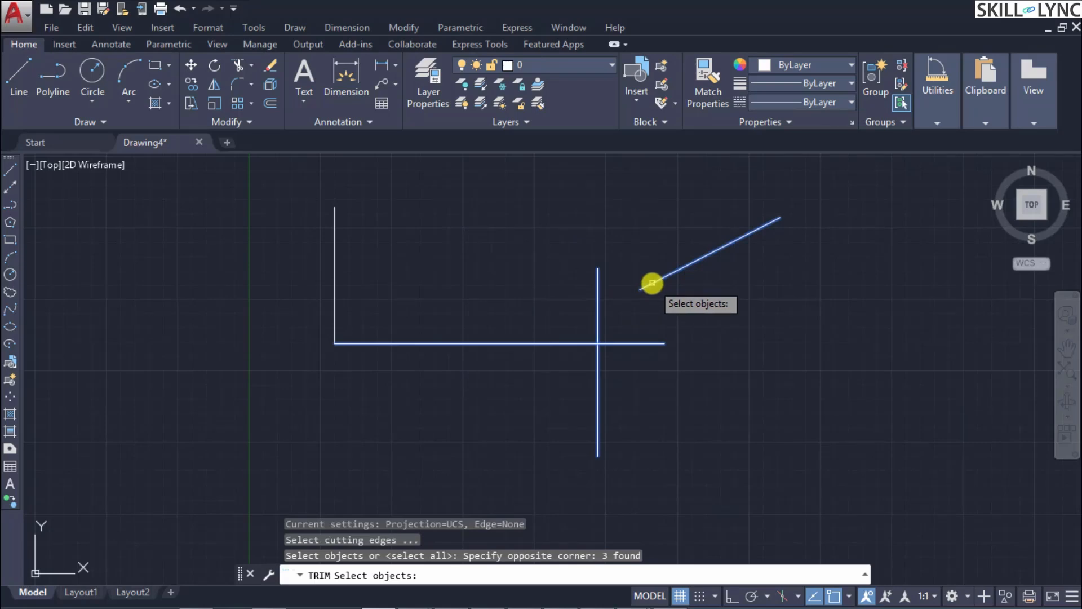
key("Return")
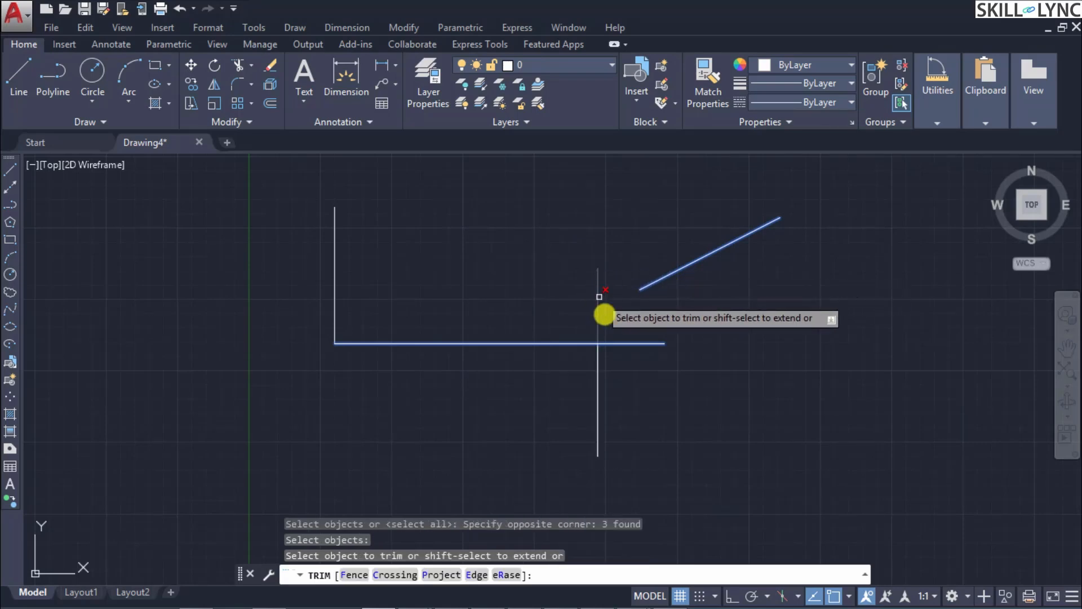
left_click(631, 344)
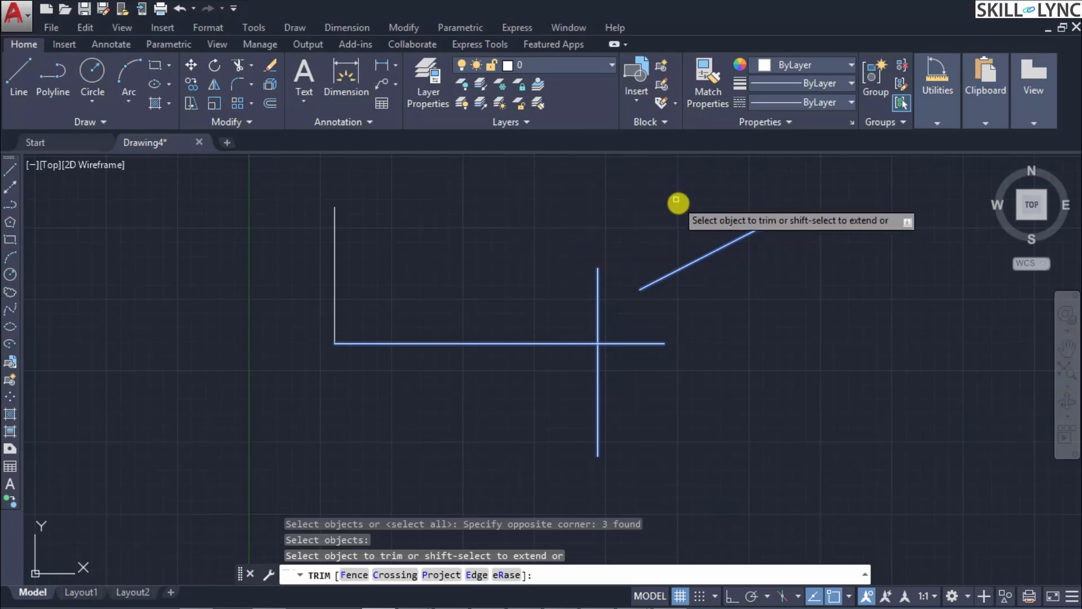
key("Escape")
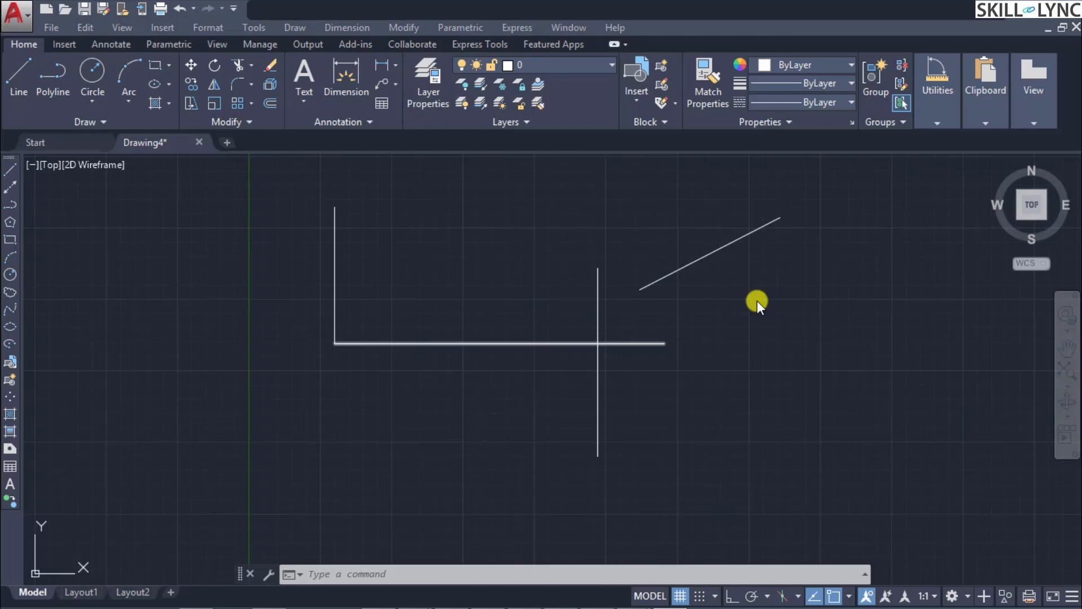
Step: Measure the slanted line's length with the Lengthen command
left_click(757, 300)
type("LEN")
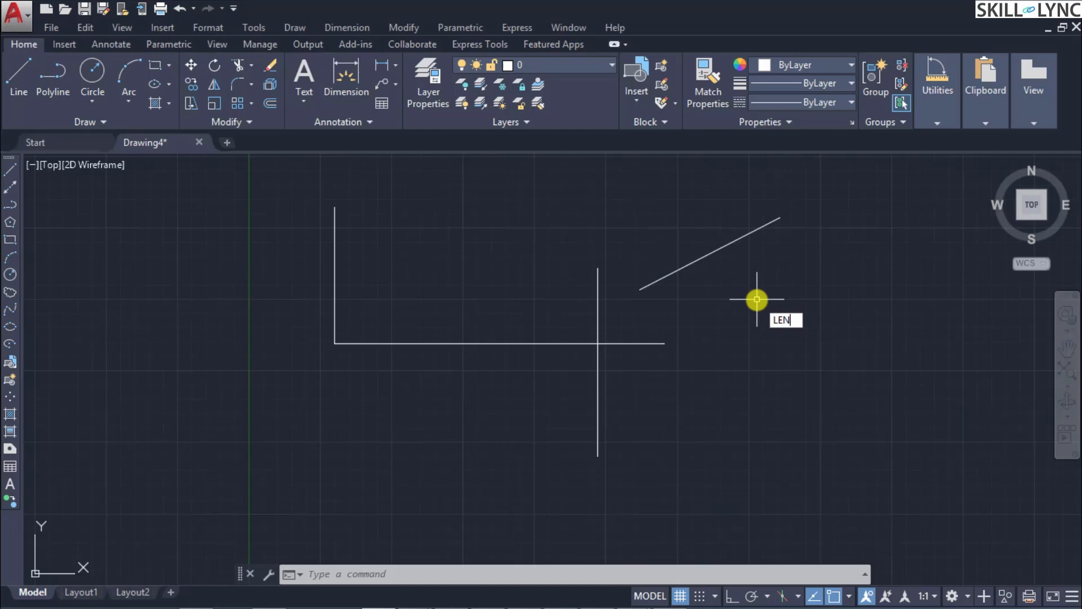
key("Return")
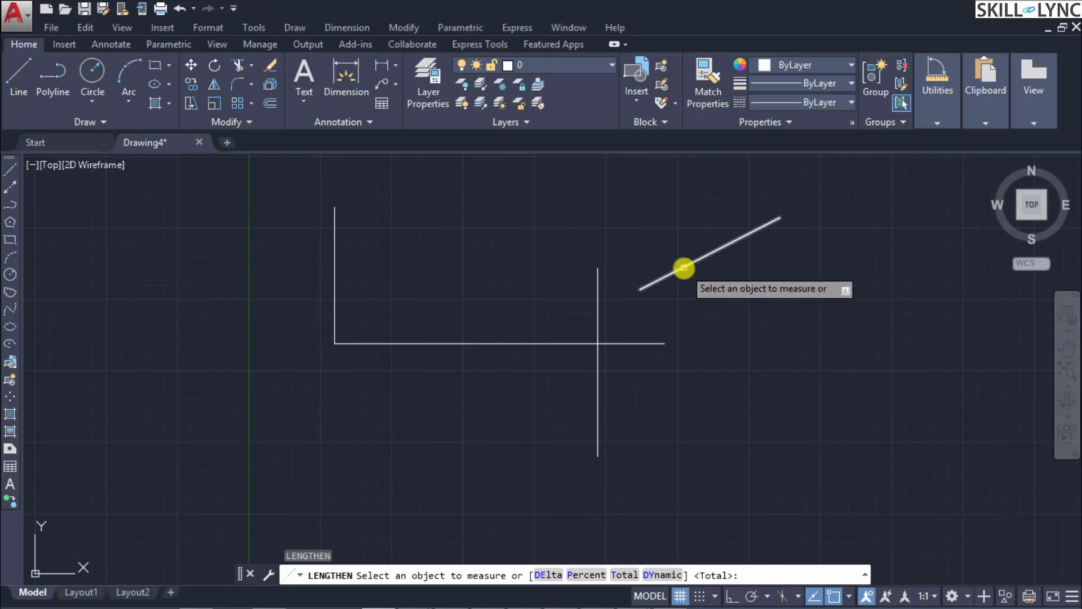
left_click(683, 268)
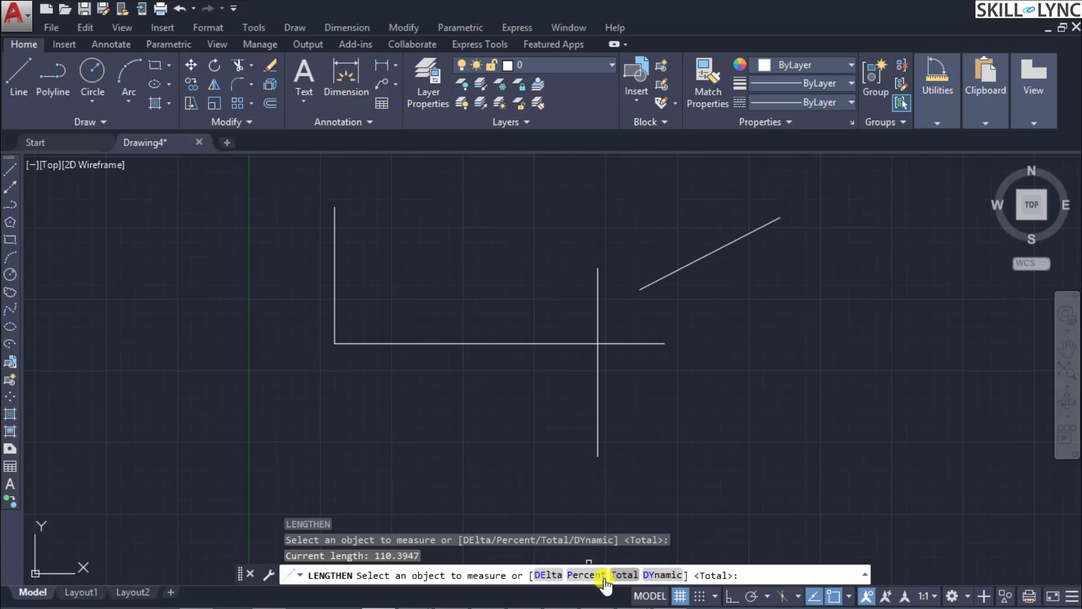
Step: Lengthen the slanted line at its lower end by a delta of 50
type("DE")
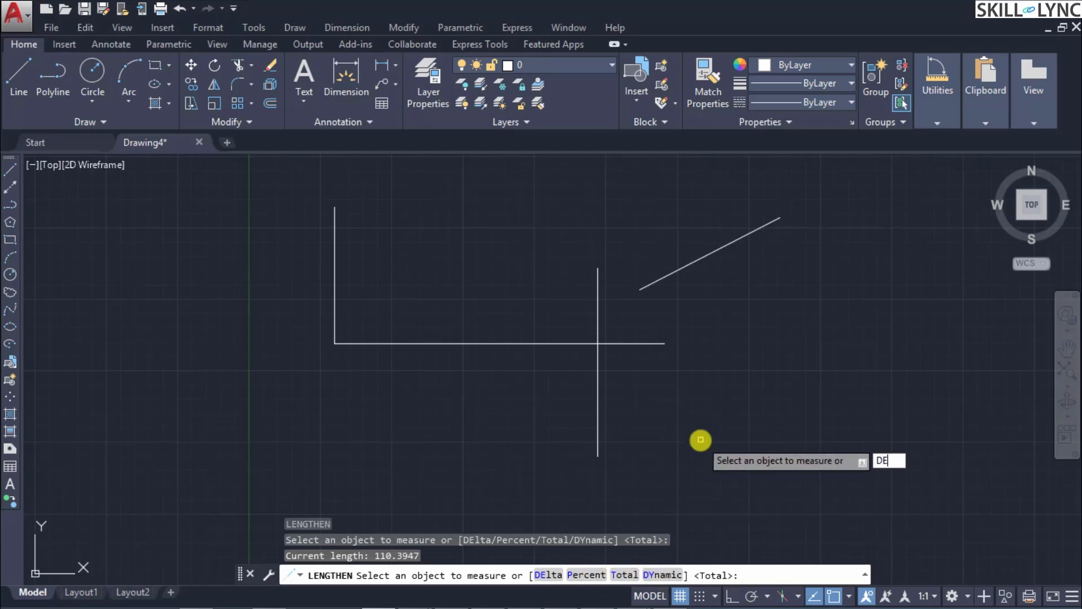
key("Return")
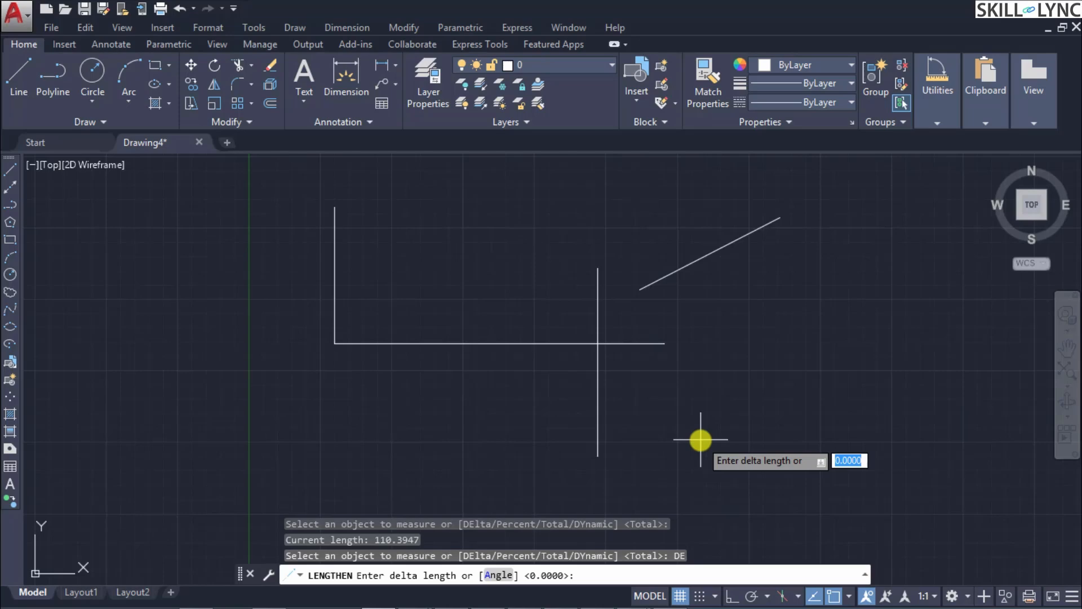
type("50")
key("Return")
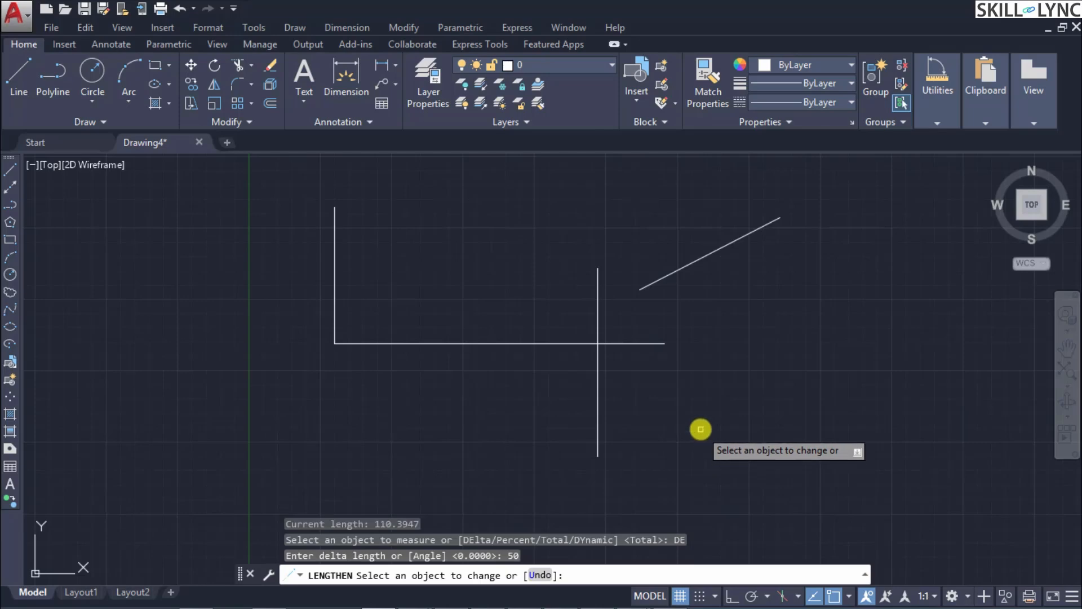
left_click(658, 280)
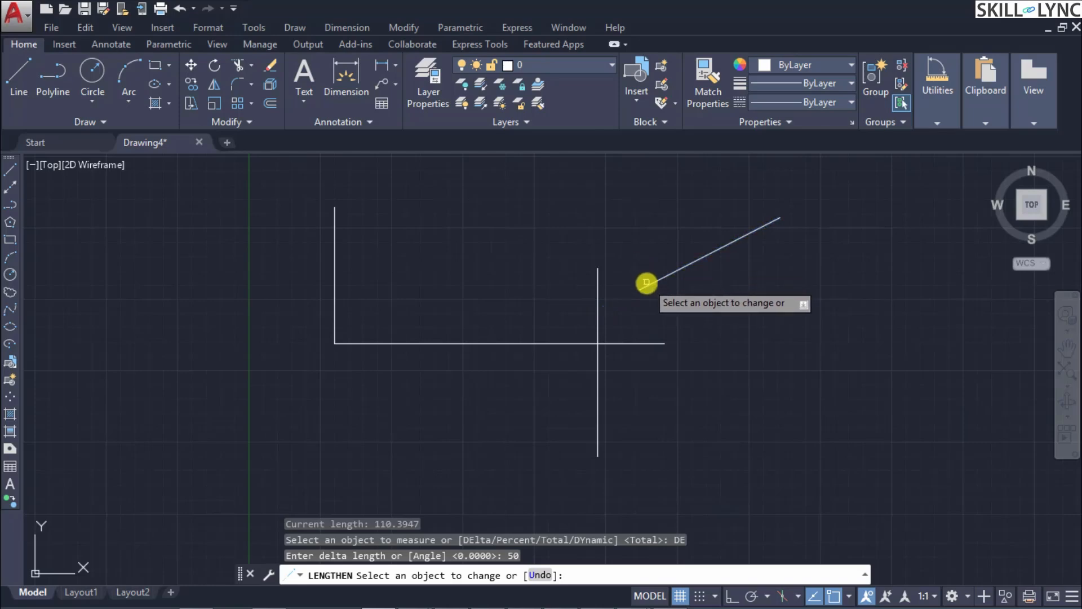
Step: Try the 50 delta at the slanted line's lower and upper ends, undo within the Lengthen command and leave it
left_click(647, 281)
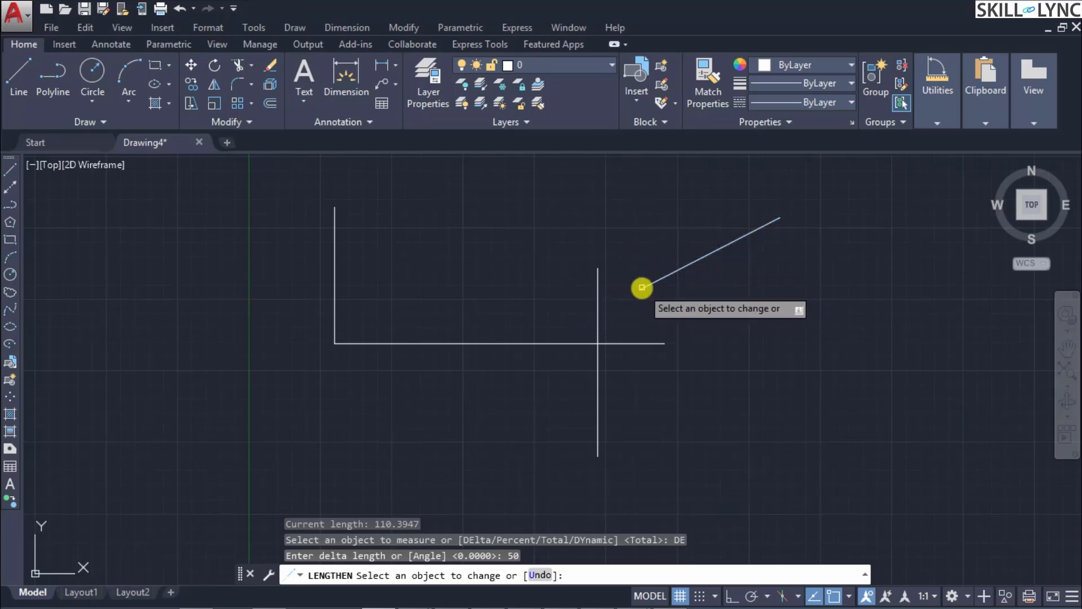
left_click(646, 285)
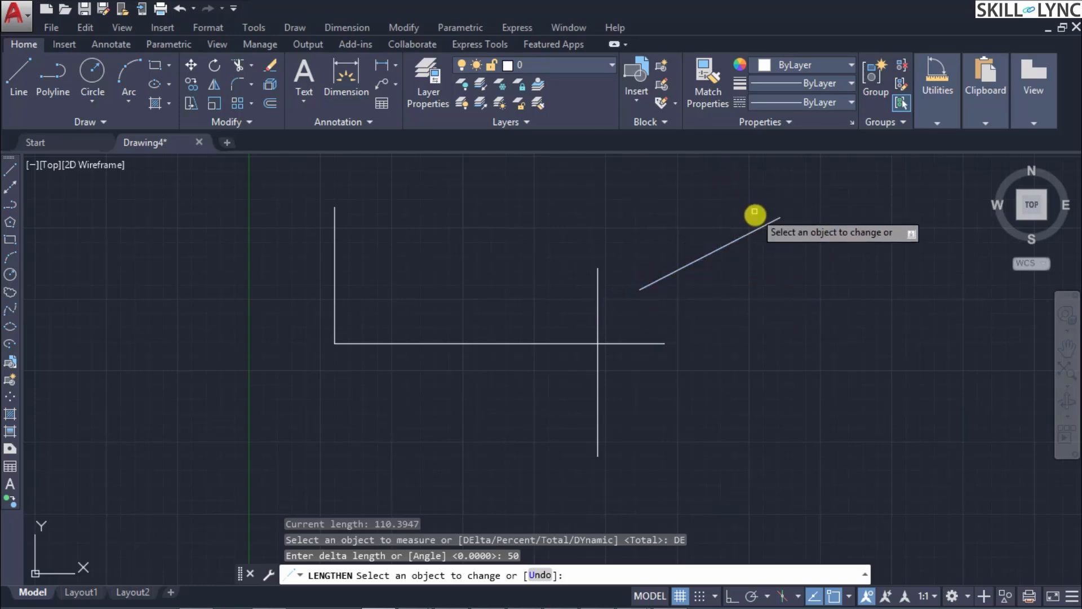
left_click(772, 221)
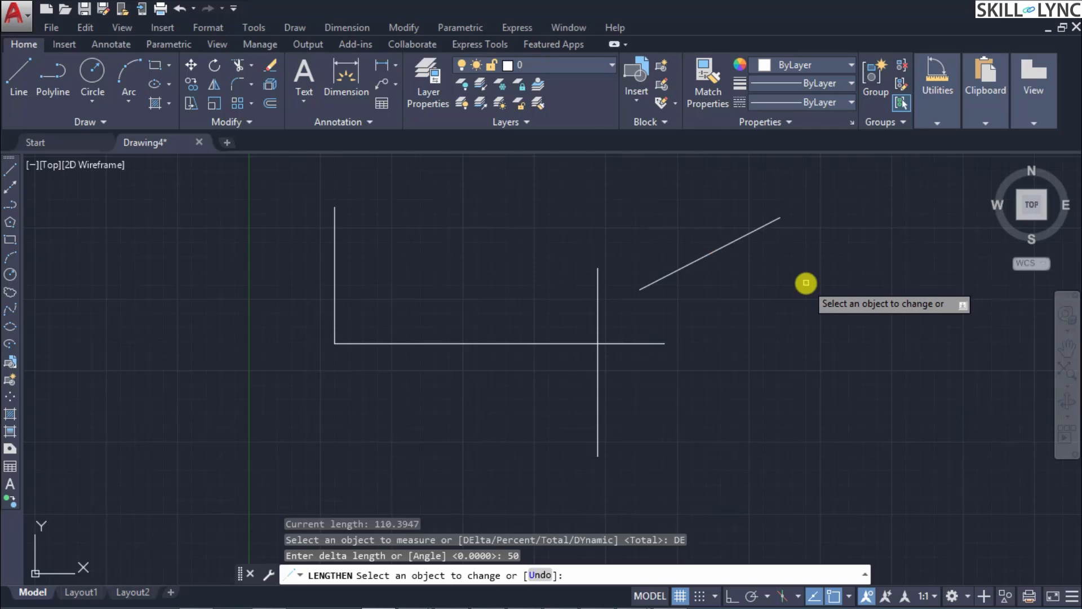
type("U")
key("Return")
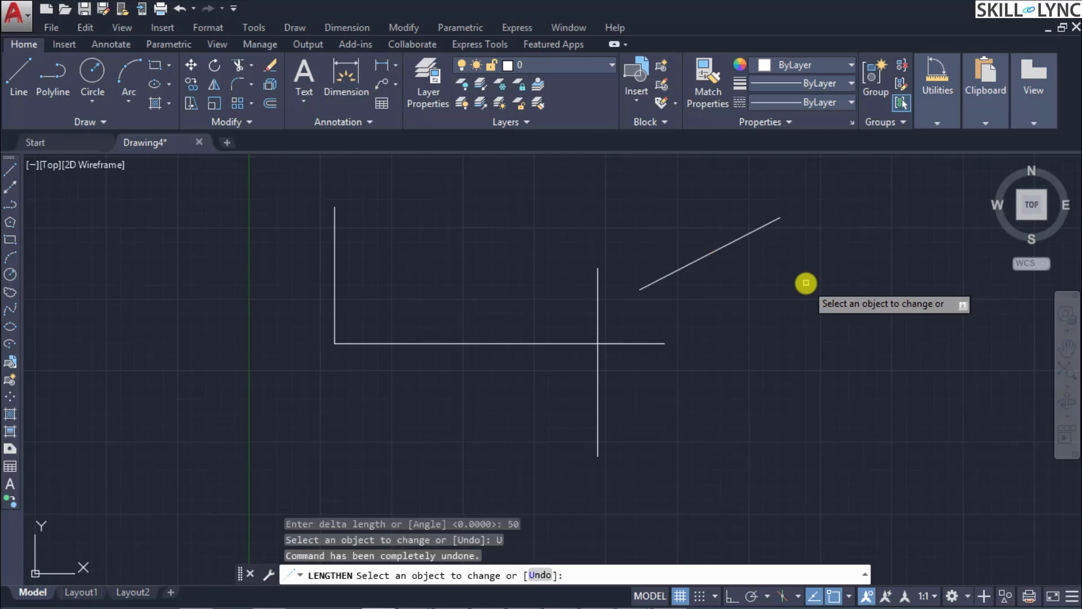
key("Escape")
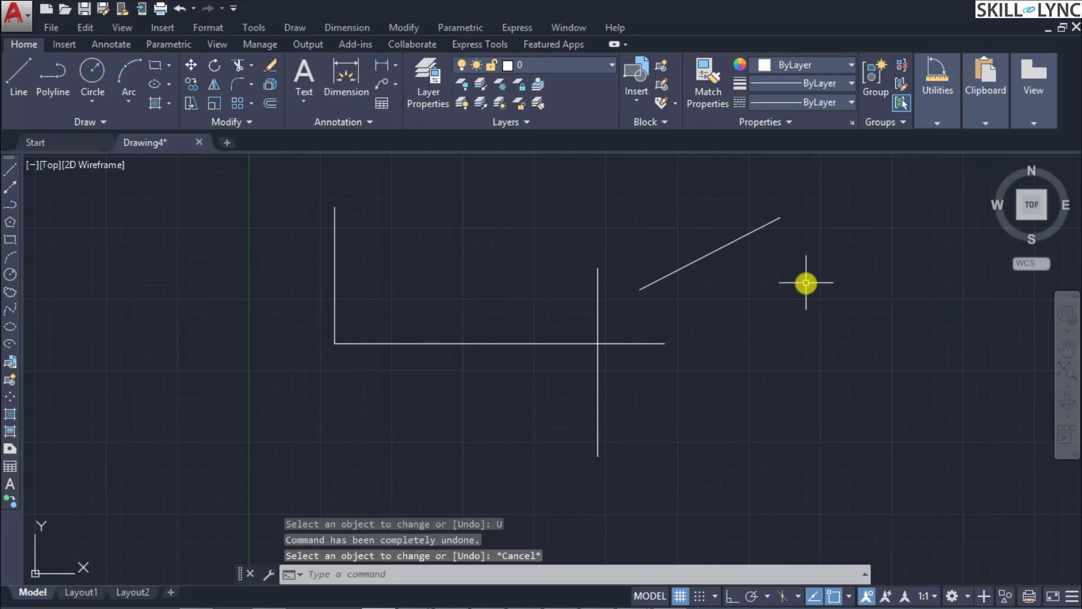
Step: Try the Lengthen command's Percent option with a percentage length of 75, without changing any line
type("LEN")
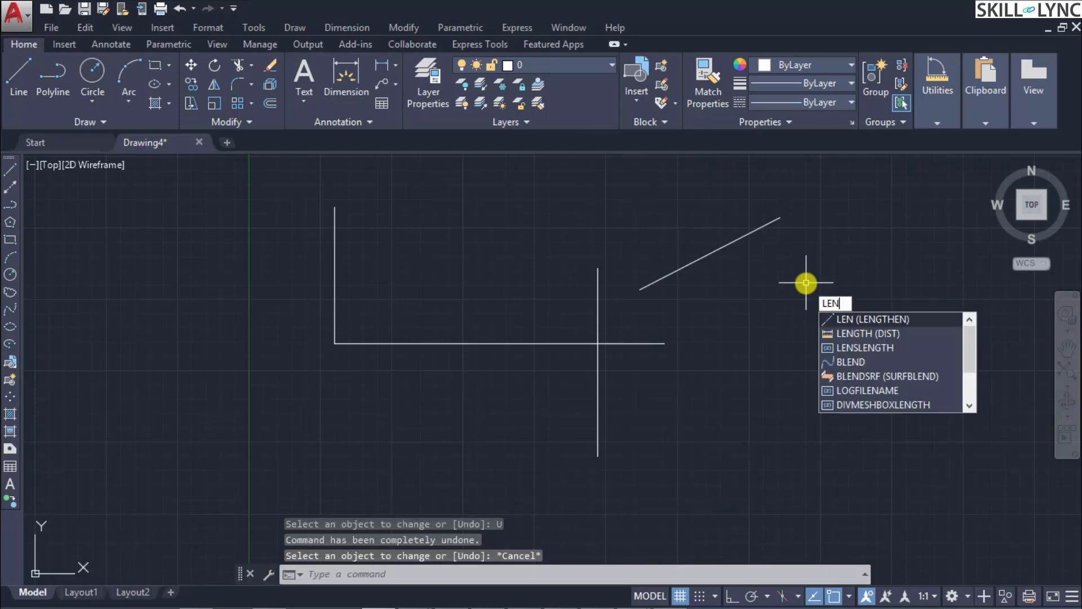
key("Return")
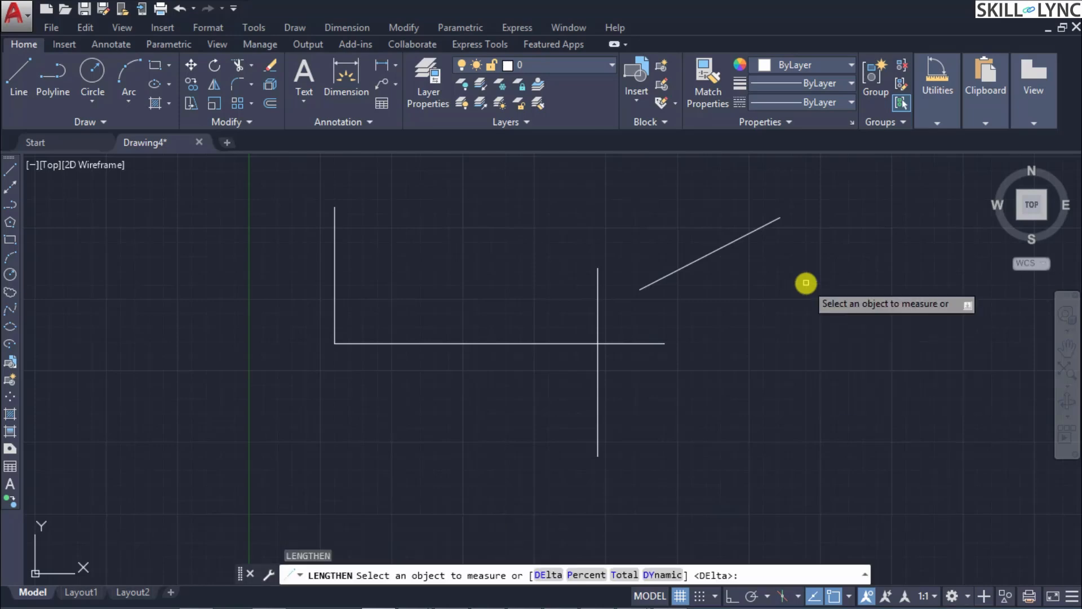
type("P")
key("Return")
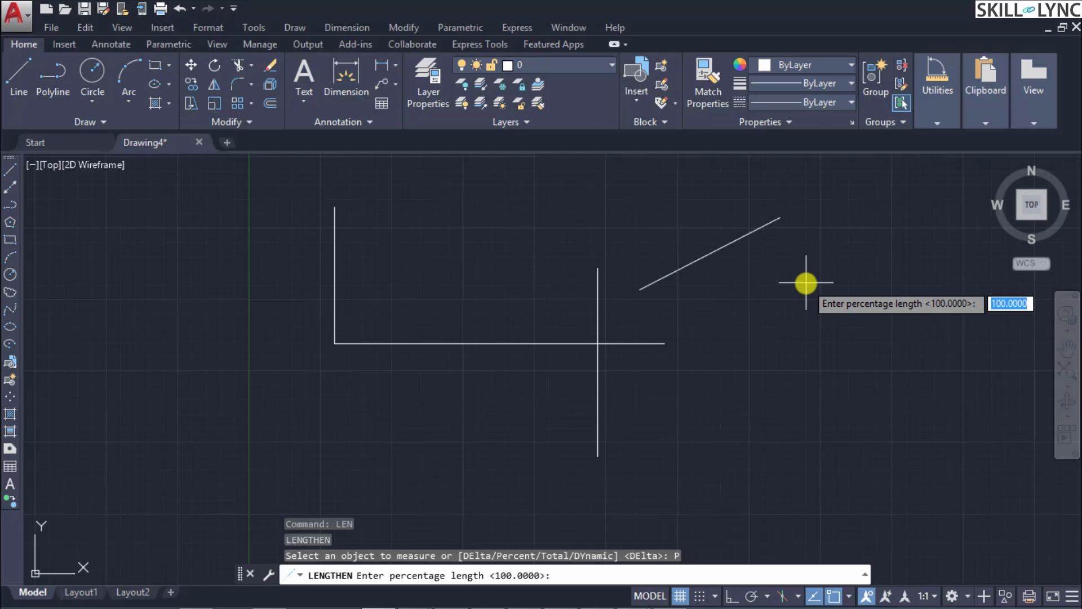
type("75")
key("Return")
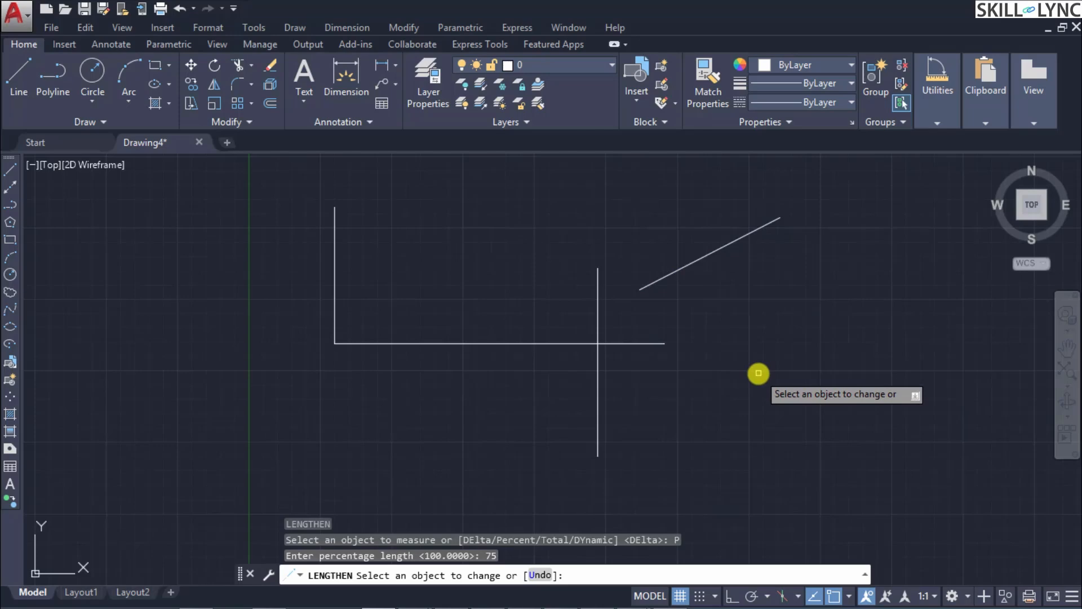
key("Escape")
Step: Try the Lengthen command's Total option with a total length of 50, without changing any line
type("LEN")
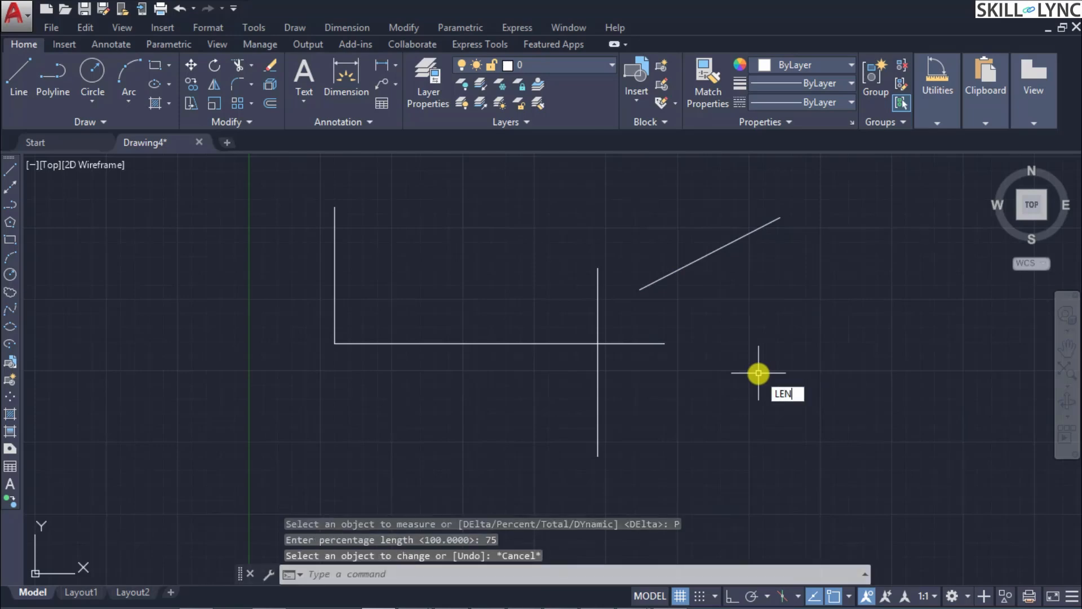
key("Return")
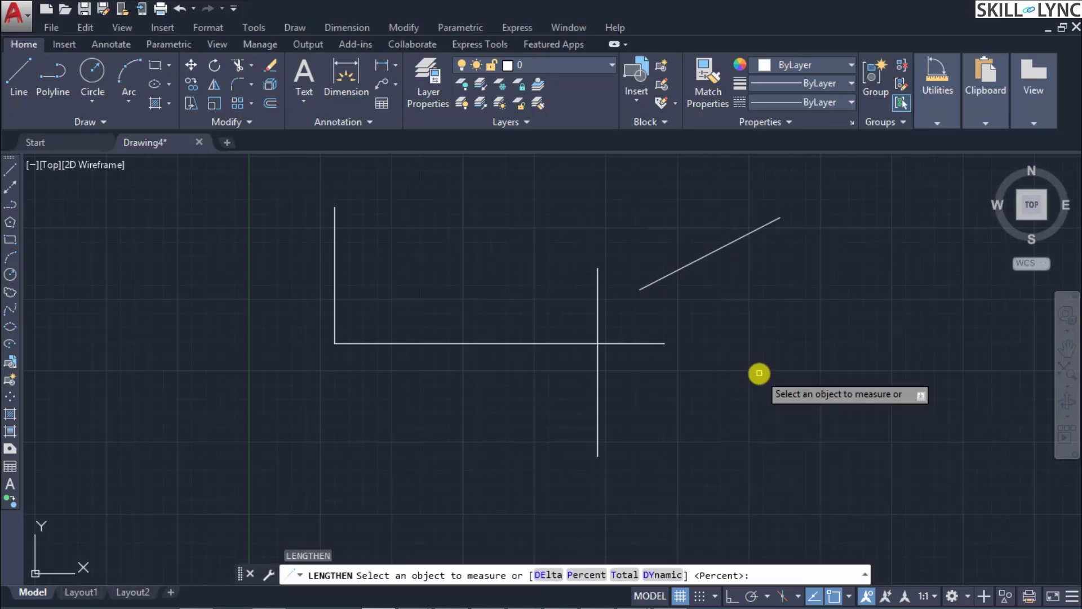
type("T")
key("Return")
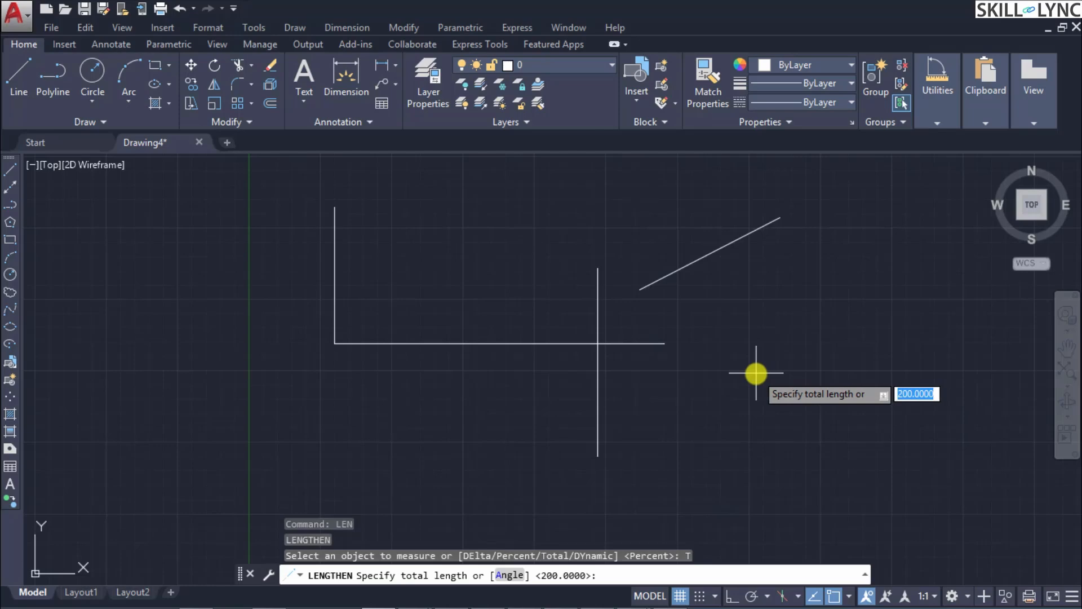
type("50")
key("Return")
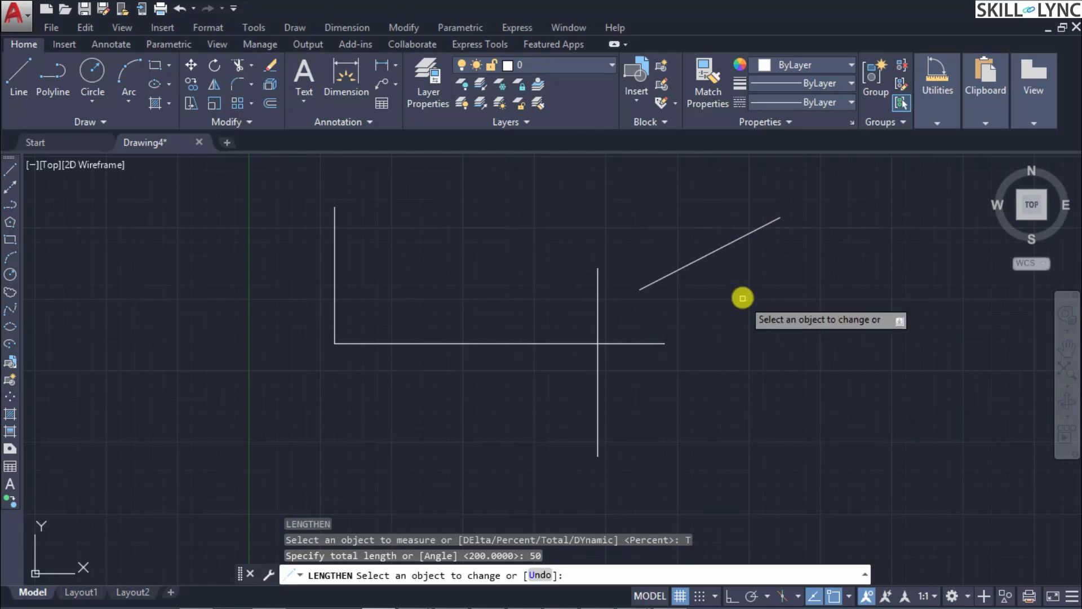
key("Escape")
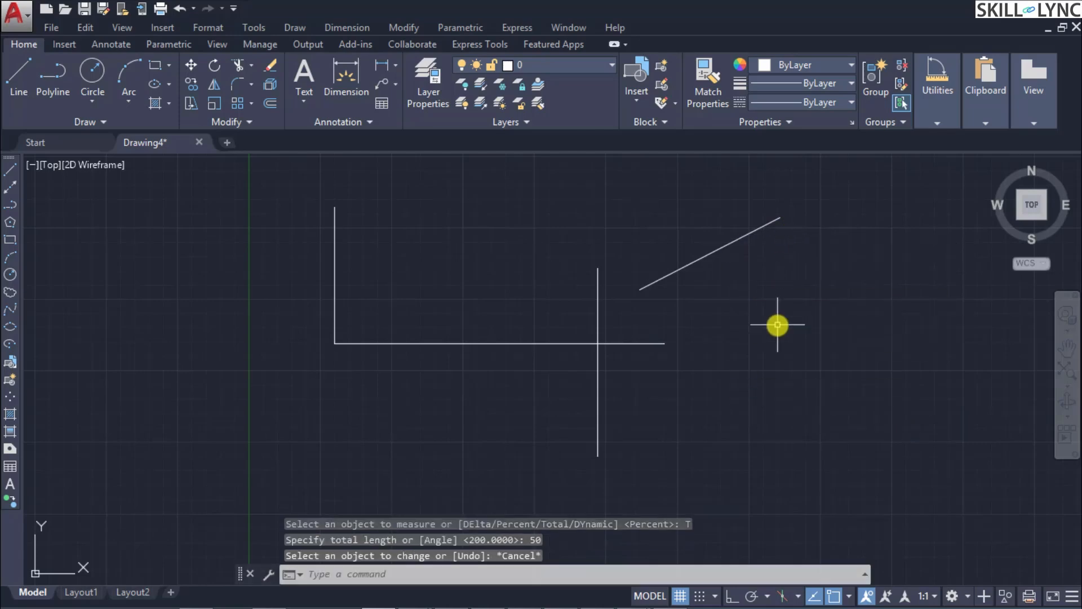
Step: Try dynamically lengthening the slanted line's lower end to the crossing vertical line with the Lengthen command's Dynamic option
type("len")
key("Return")
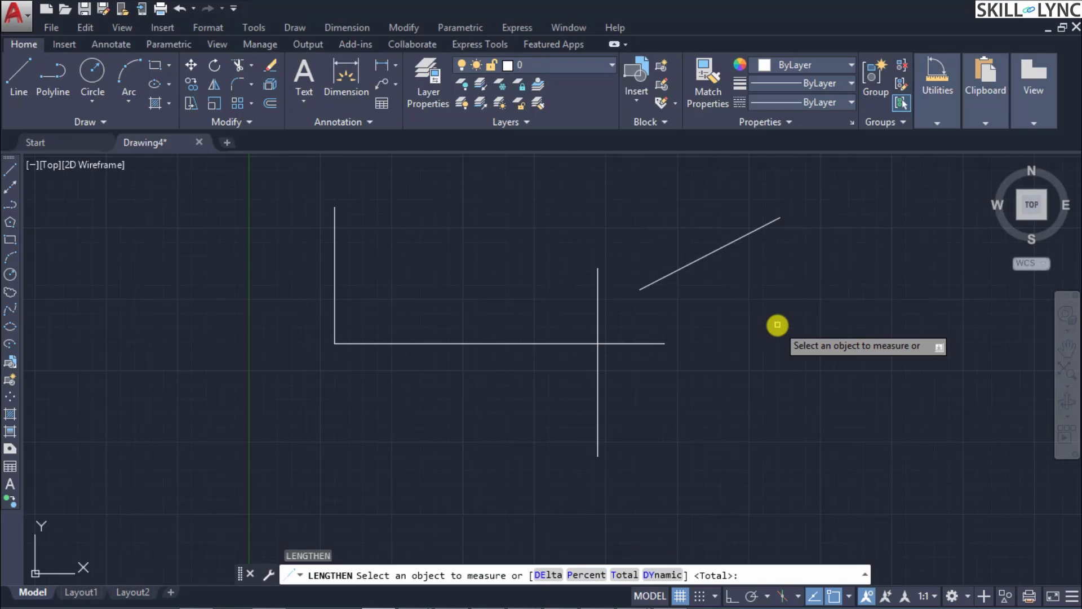
type("dy")
key("Return")
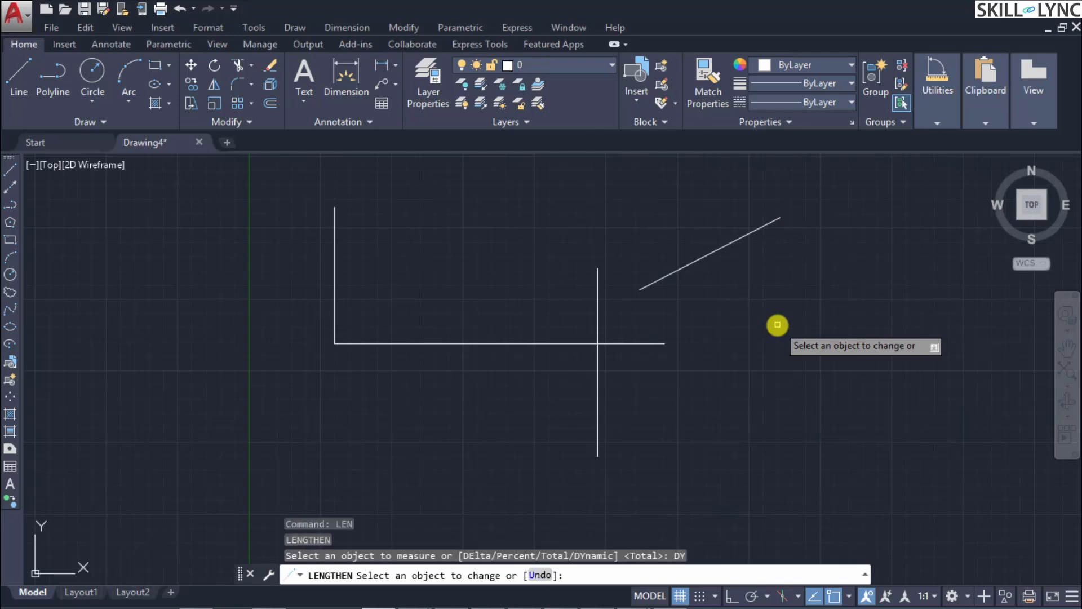
left_click(725, 247)
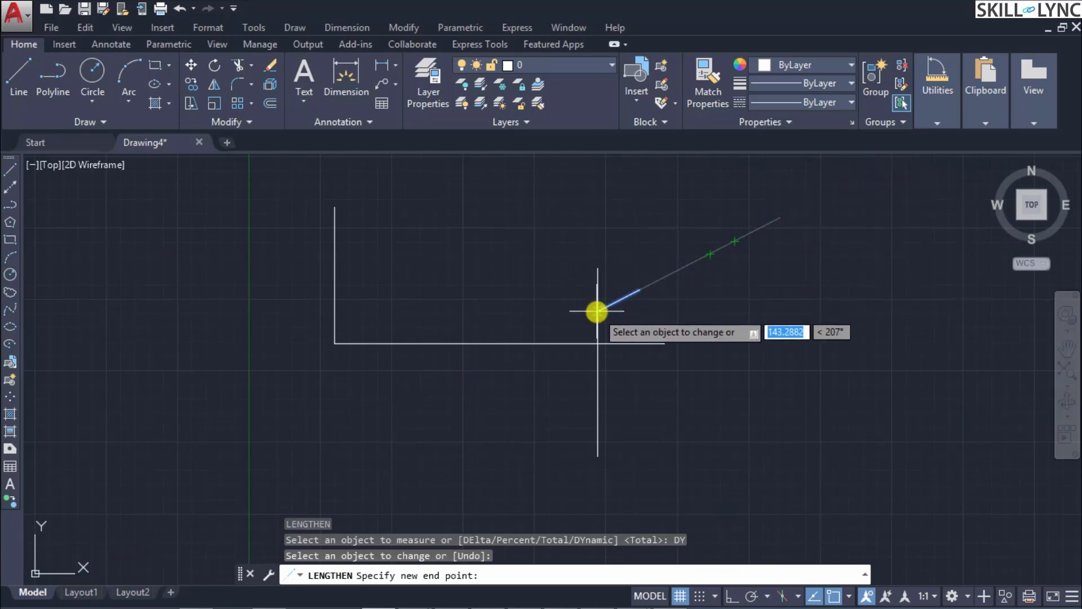
key("Escape")
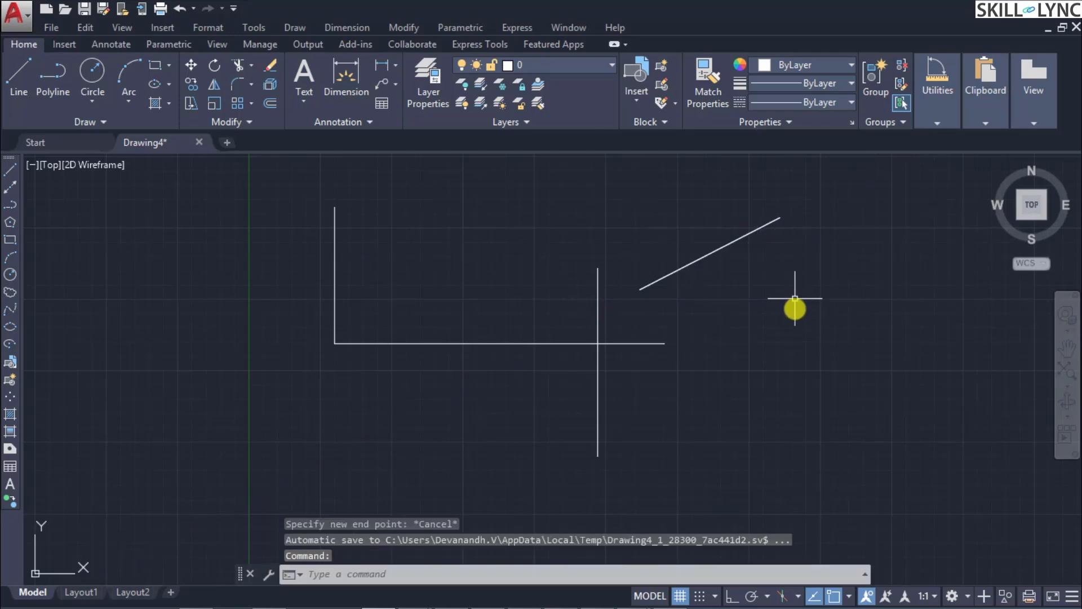
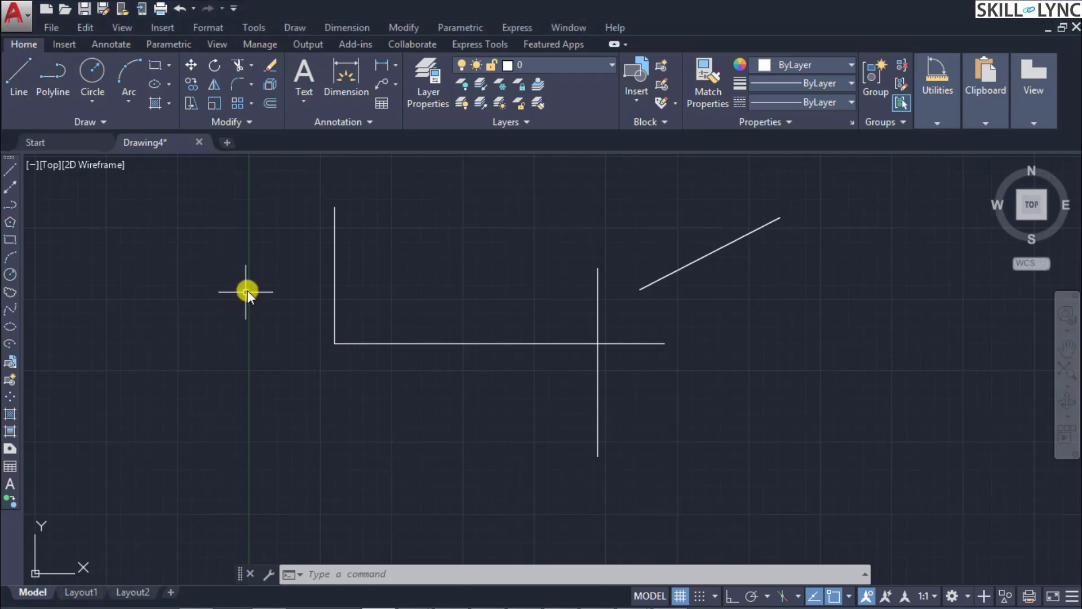
type("l")
key("Return")
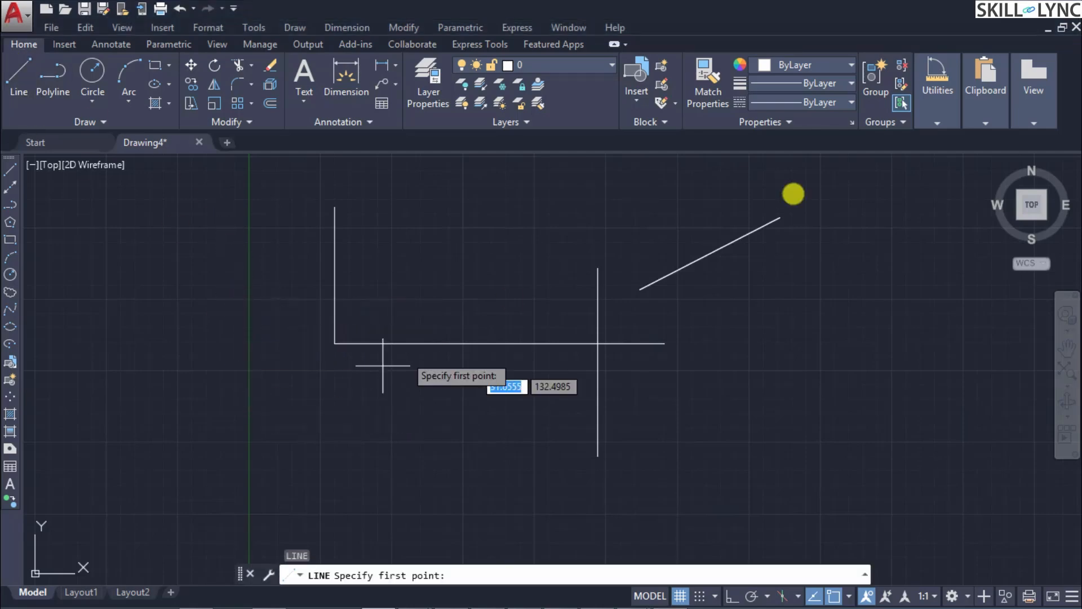
left_click(845, 185)
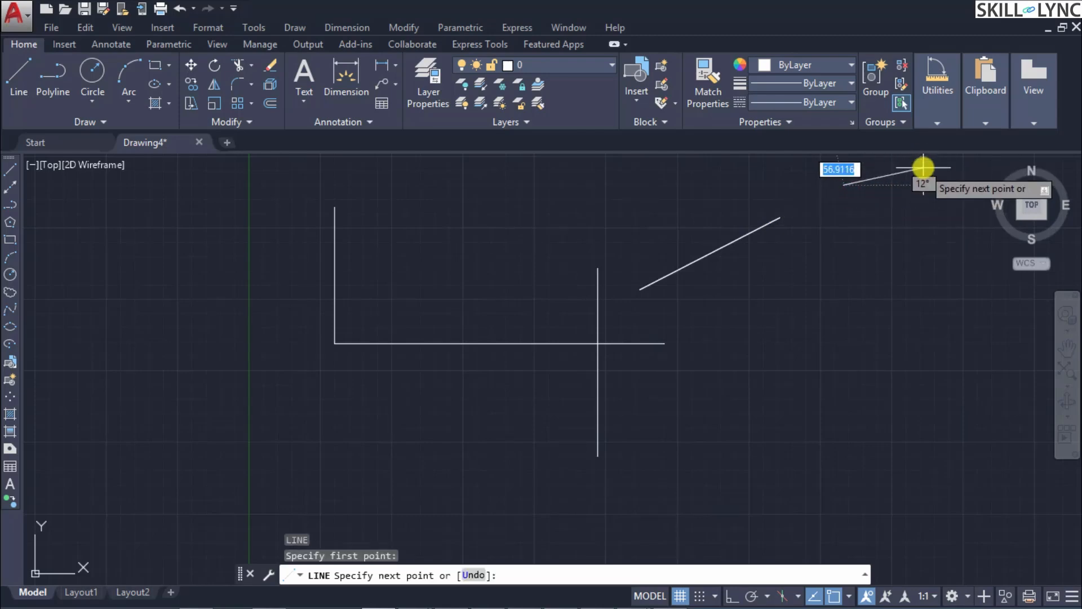
key("Escape")
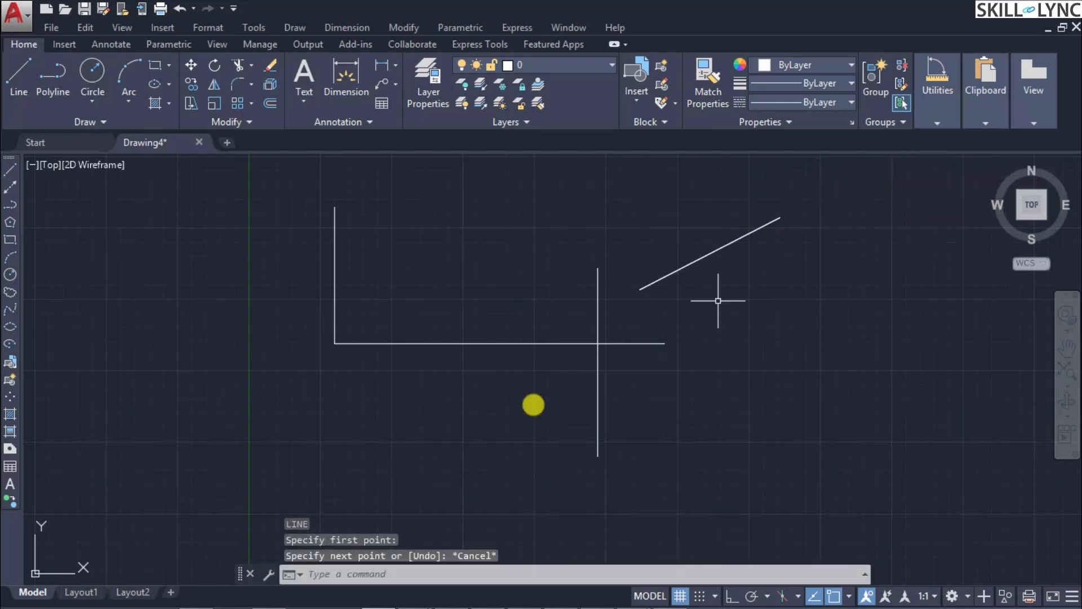
Step: Erase all four existing lines from the drawing
left_click(844, 489)
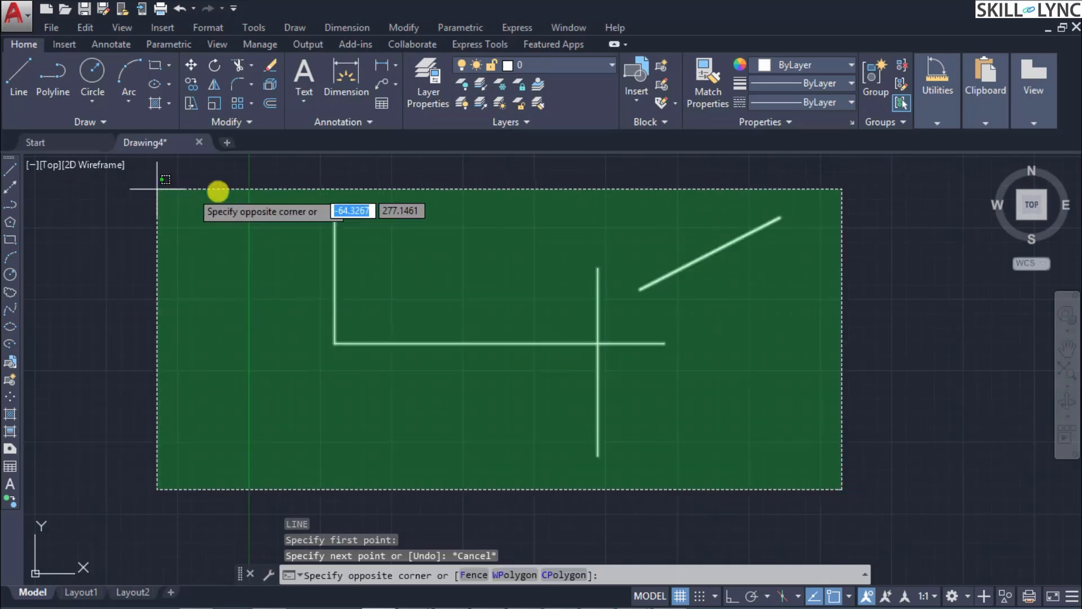
left_click(194, 176)
key("Delete")
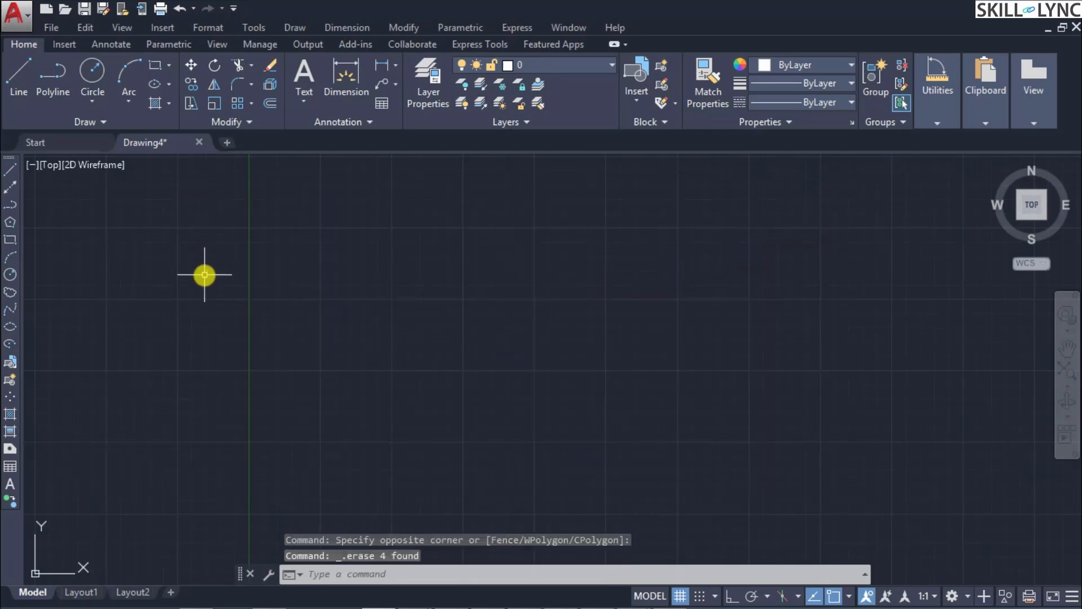
Step: Turn Ortho on and draw a horizontal line about 149 units long in the upper middle of the drawing area
type("l")
key("Return")
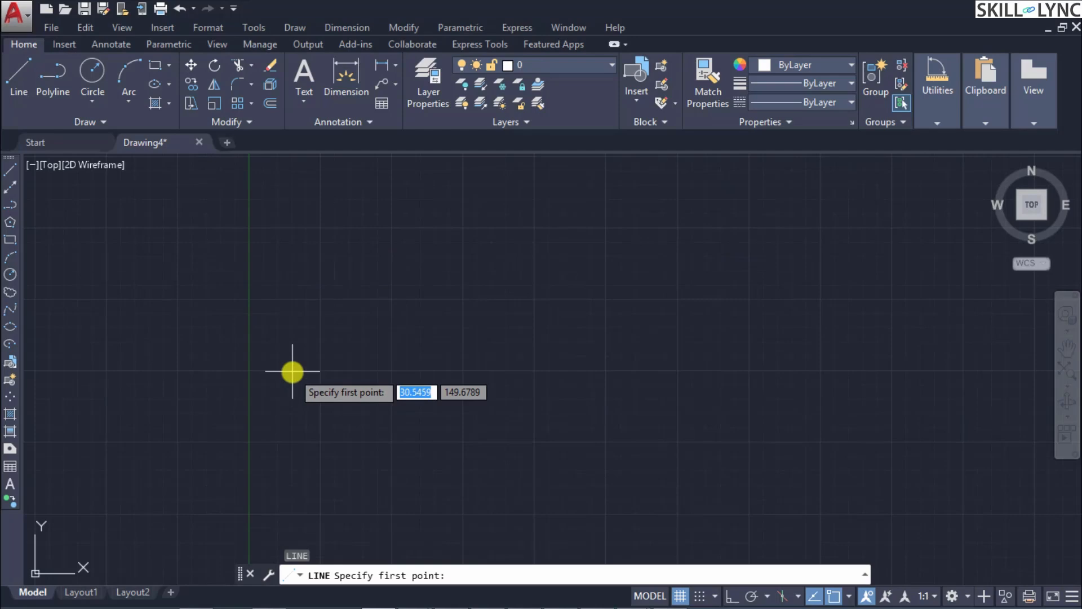
key("F8")
left_click(640, 289)
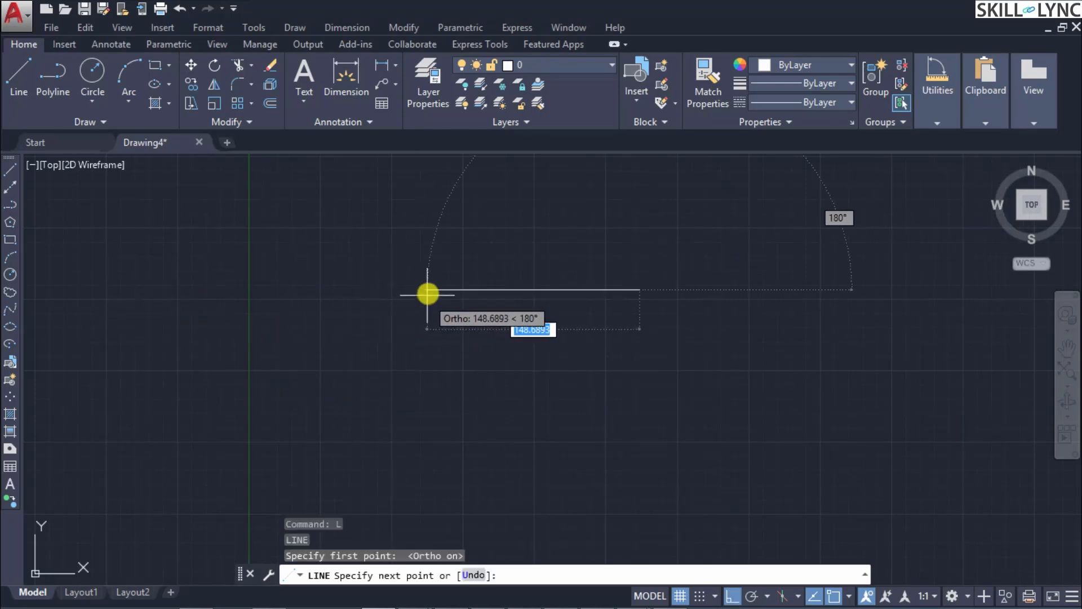
left_click(428, 293)
key("Escape")
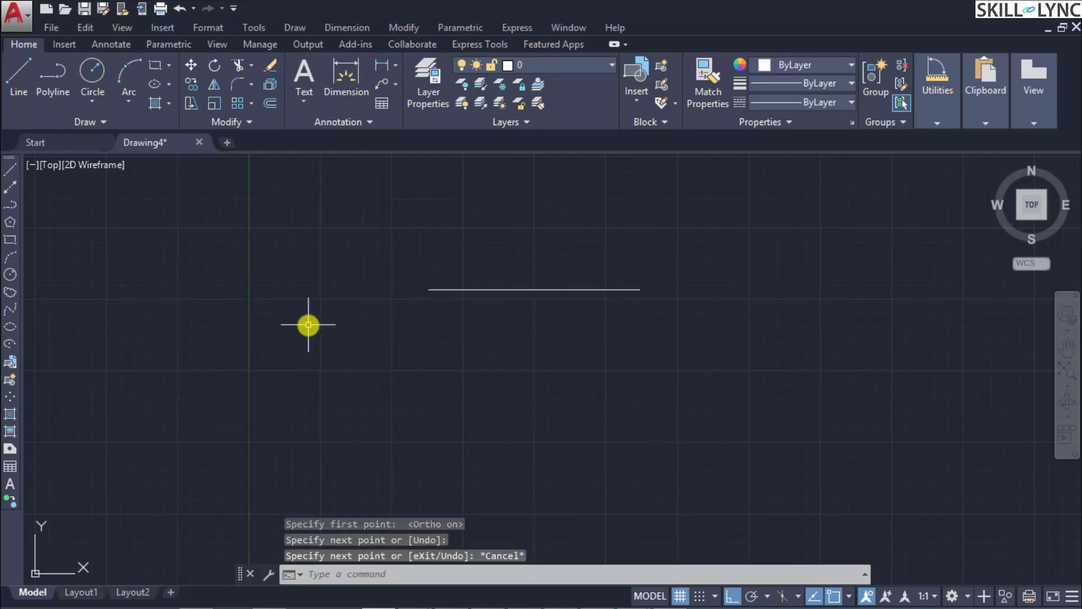
Step: Draw a second horizontal line in line with the first, extending further left and leaving a gap between them
key("Return")
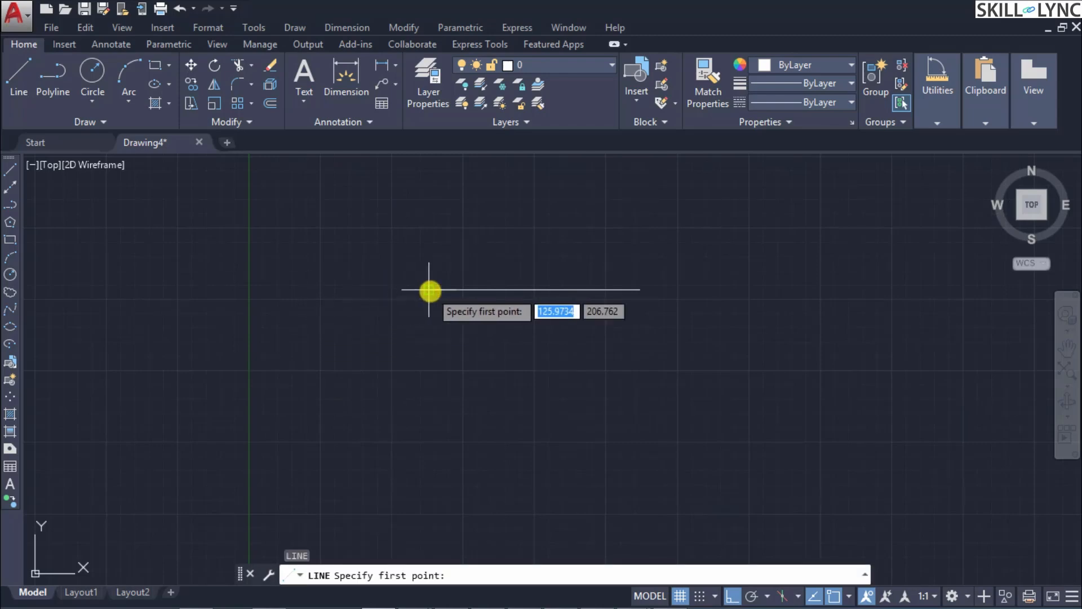
left_click(313, 289)
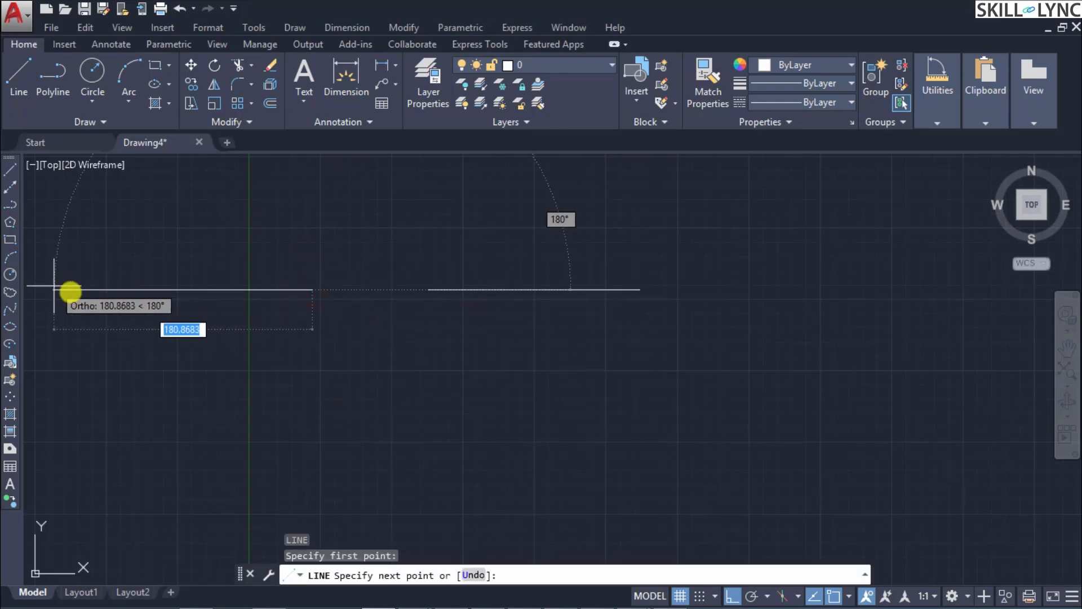
left_click(73, 290)
key("Return")
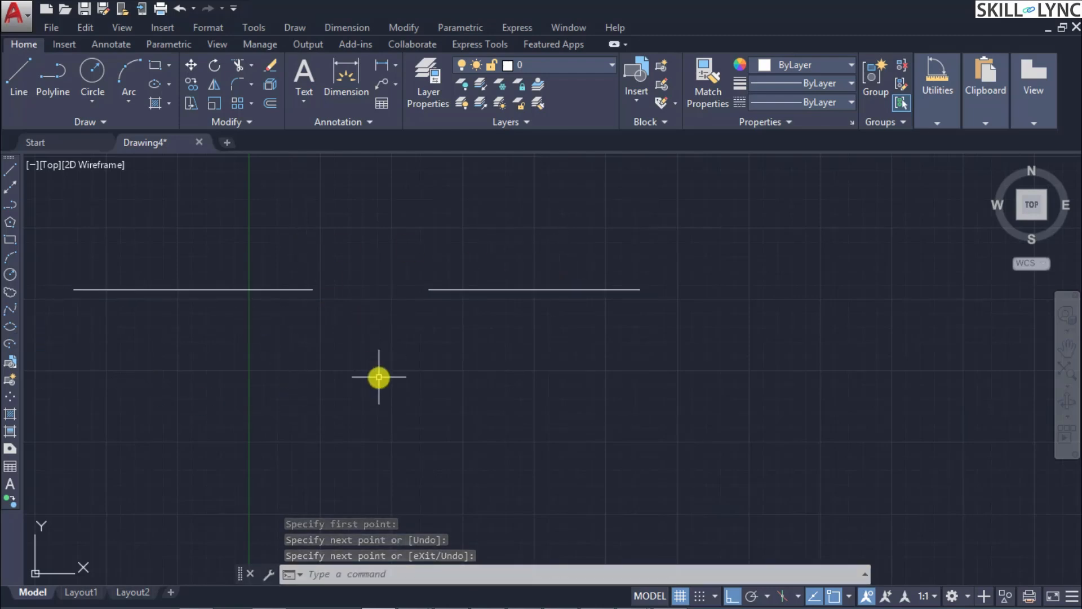
Step: Join the two collinear horizontal lines into a single line and select the result to check it
type("J")
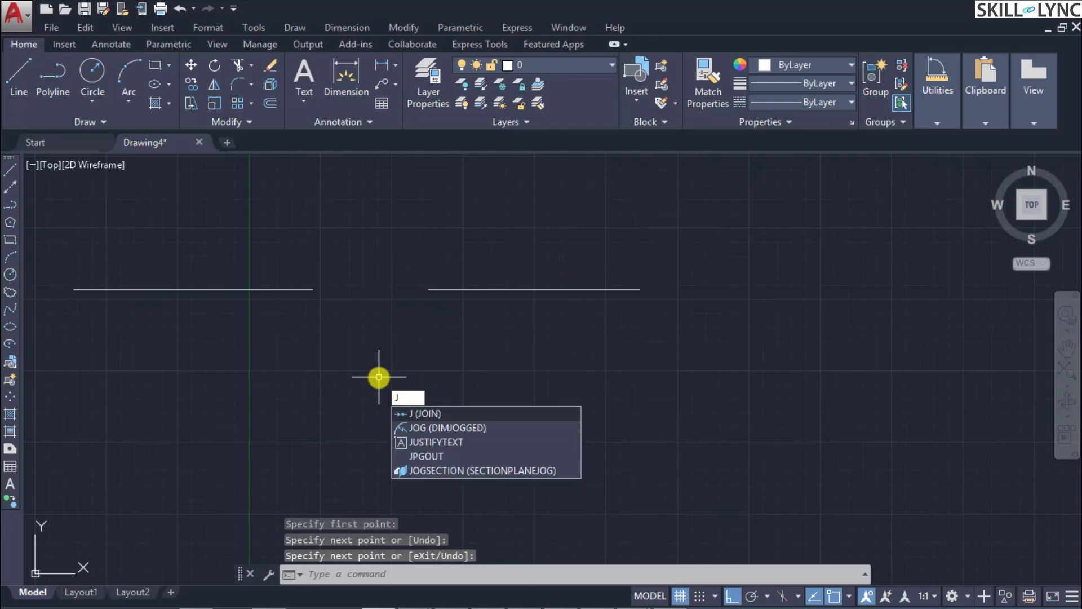
key("Return")
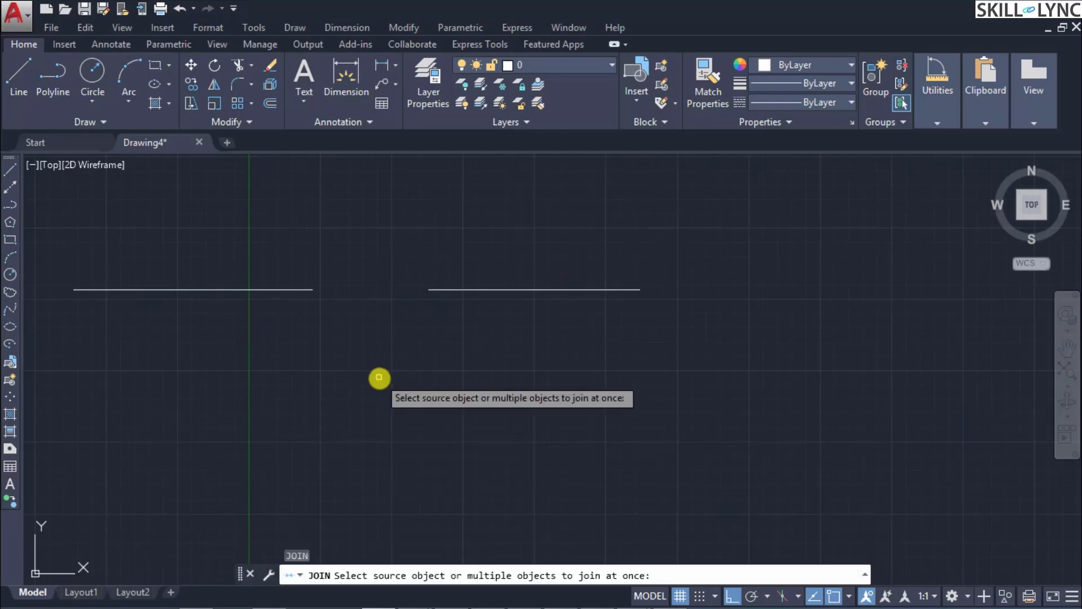
left_click(609, 402)
left_click(100, 230)
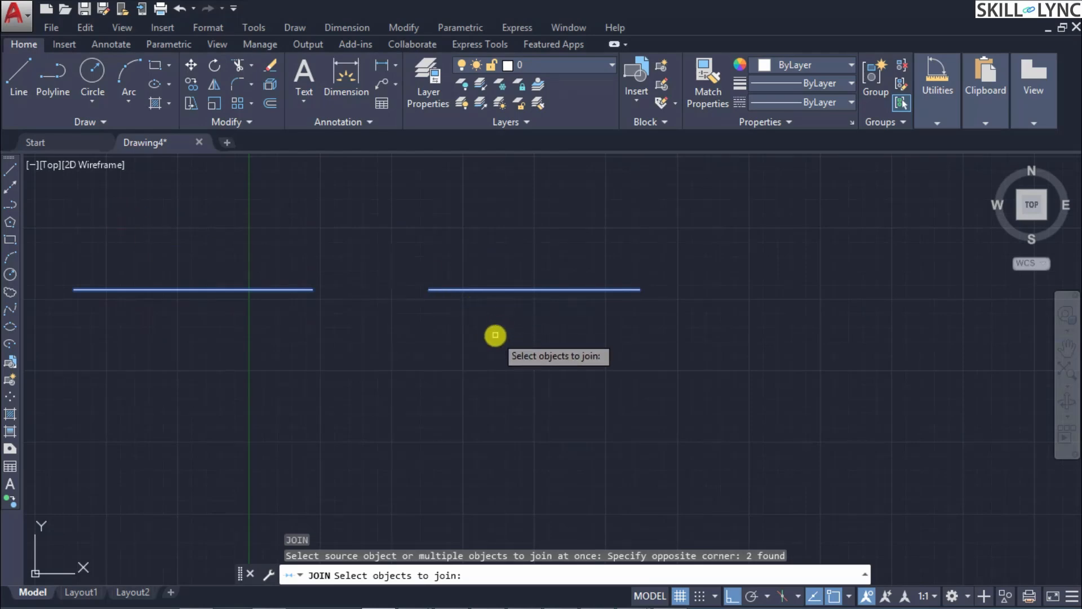
key("Return")
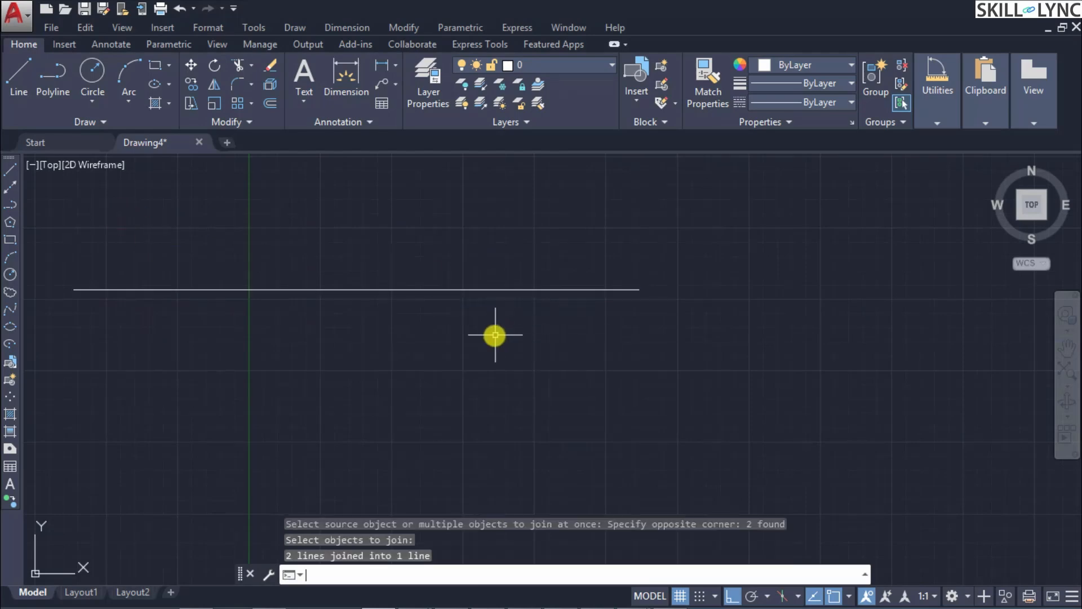
left_click(358, 290)
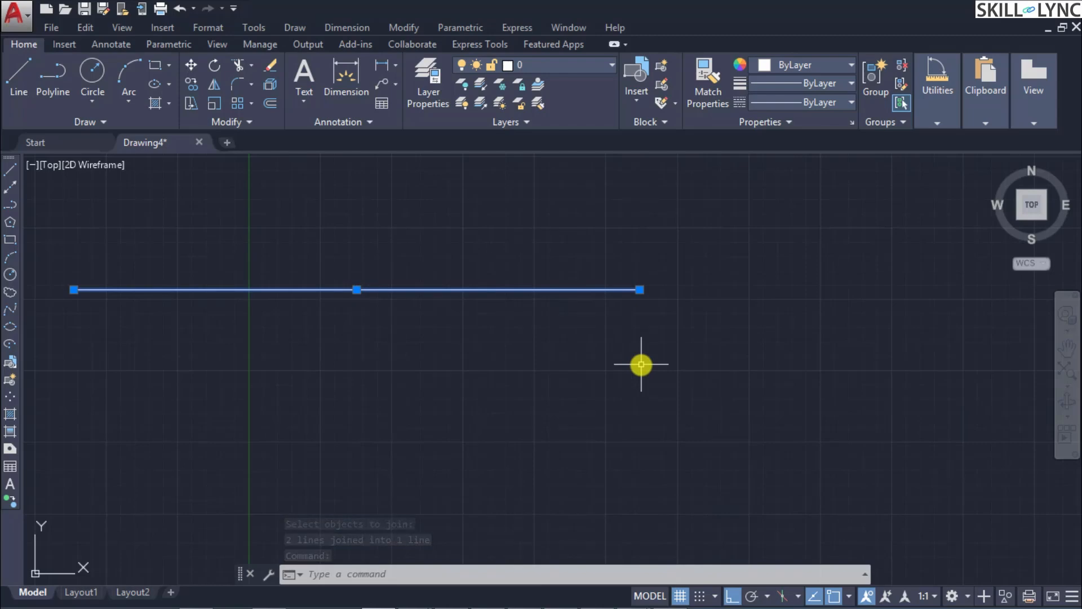
key("Escape")
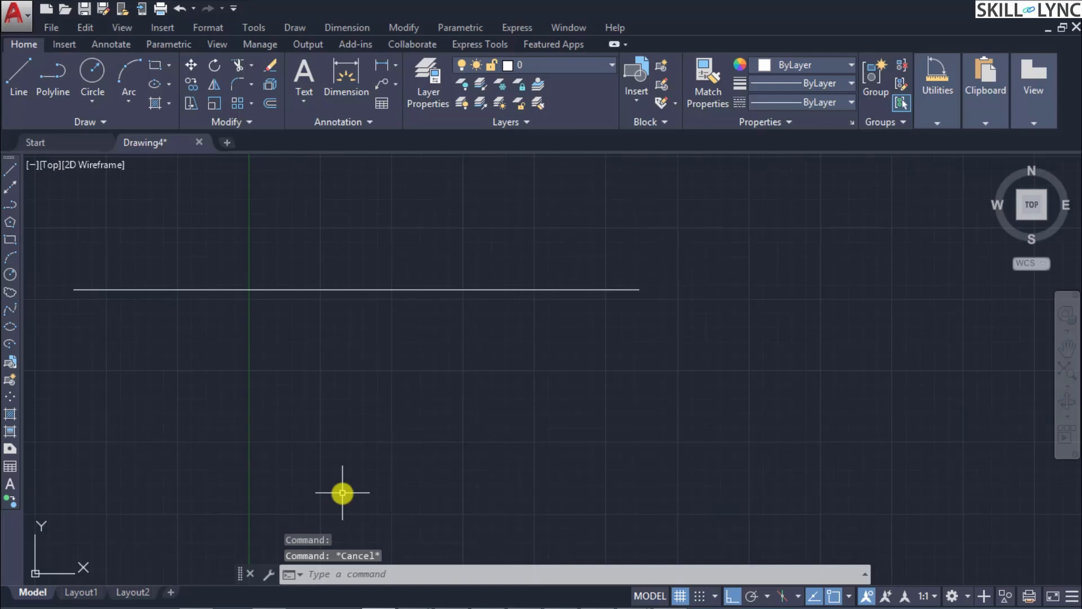
Step: Draw a large open arc by start, center and end points to the lower right of the line, with Ortho off
type("arc")
key("Return")
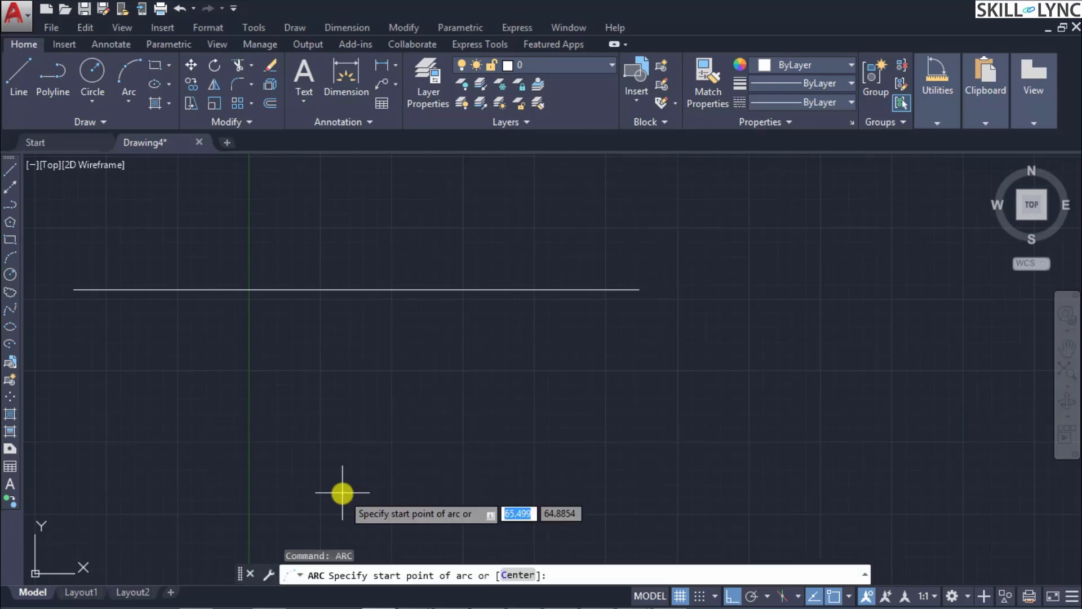
left_click(613, 480)
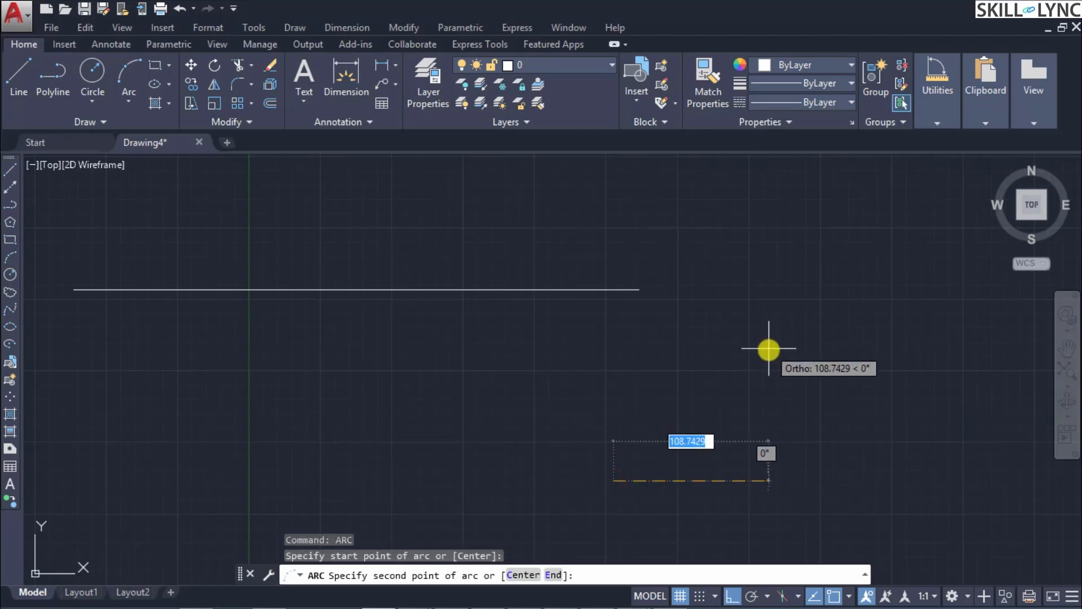
type("C")
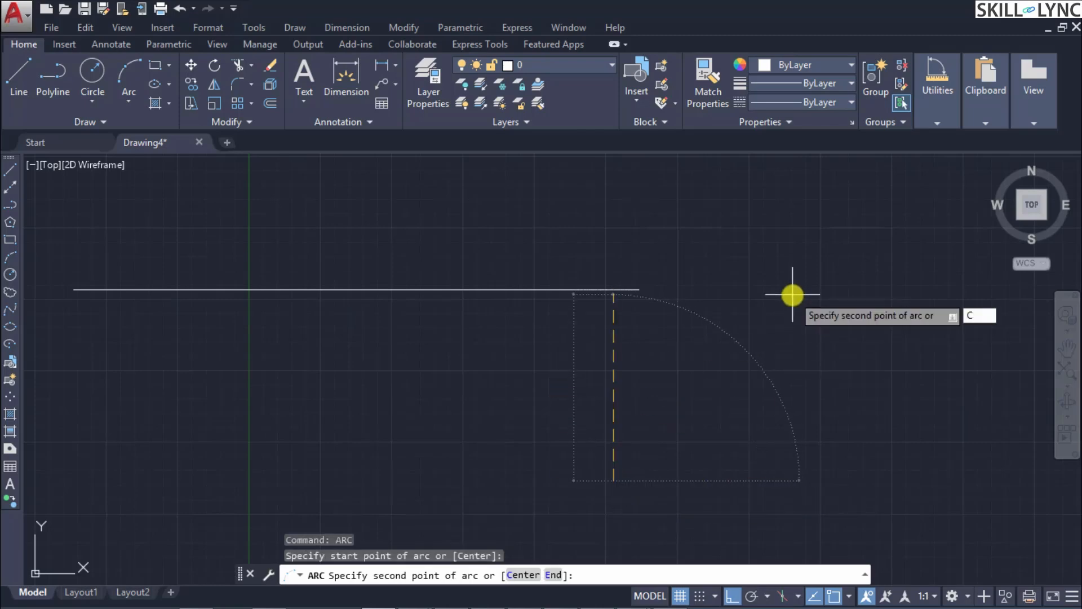
key("Return")
key("F8")
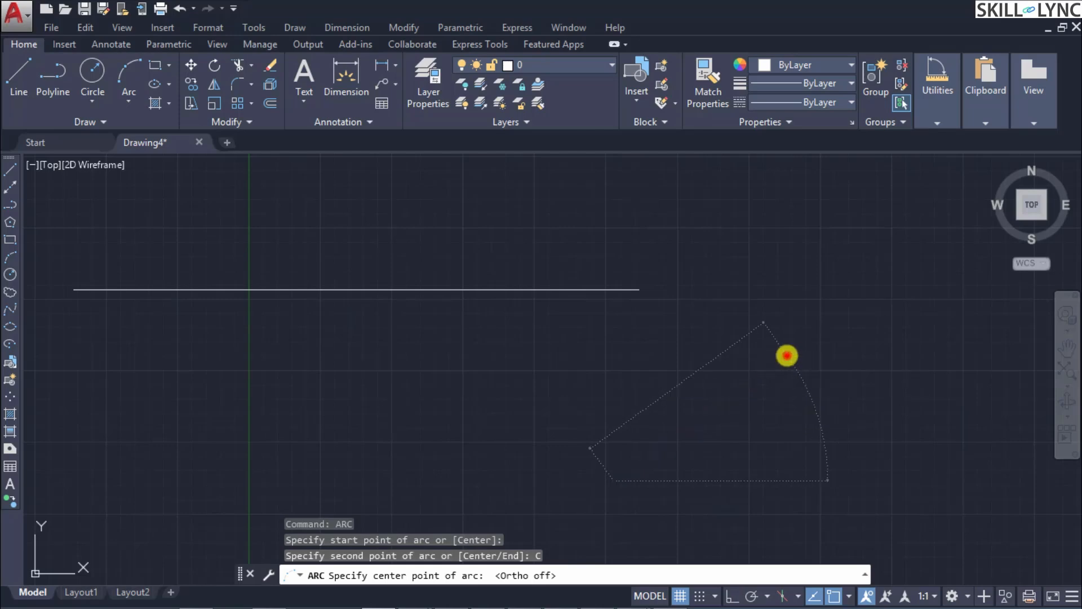
left_click(787, 354)
left_click(833, 268)
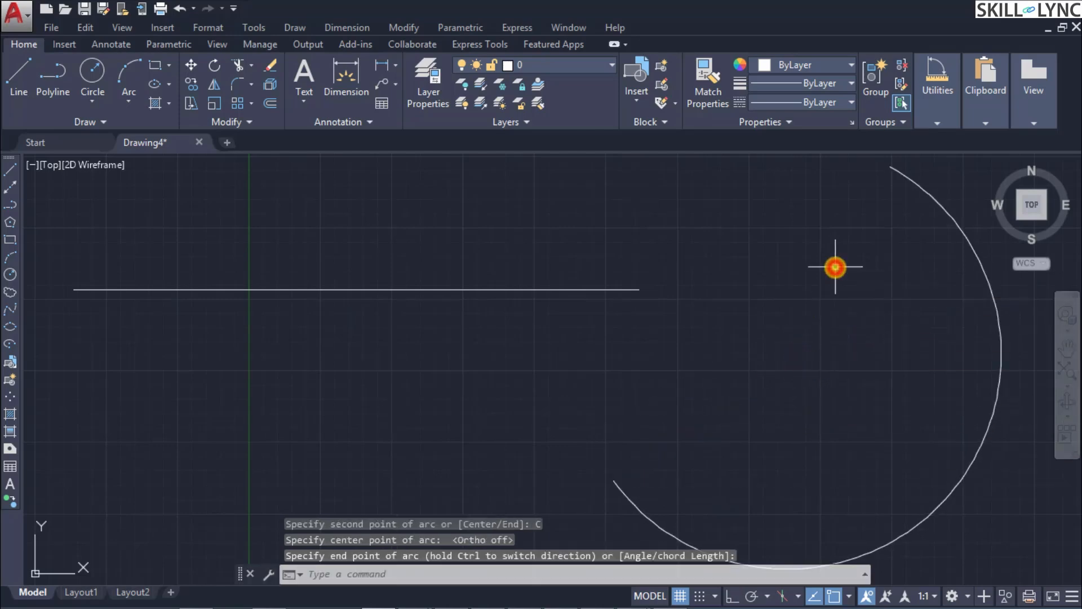
Step: Try closing the arc into a full circle with the Join command's Close option and undo it
scroll(856, 343, "down", 4)
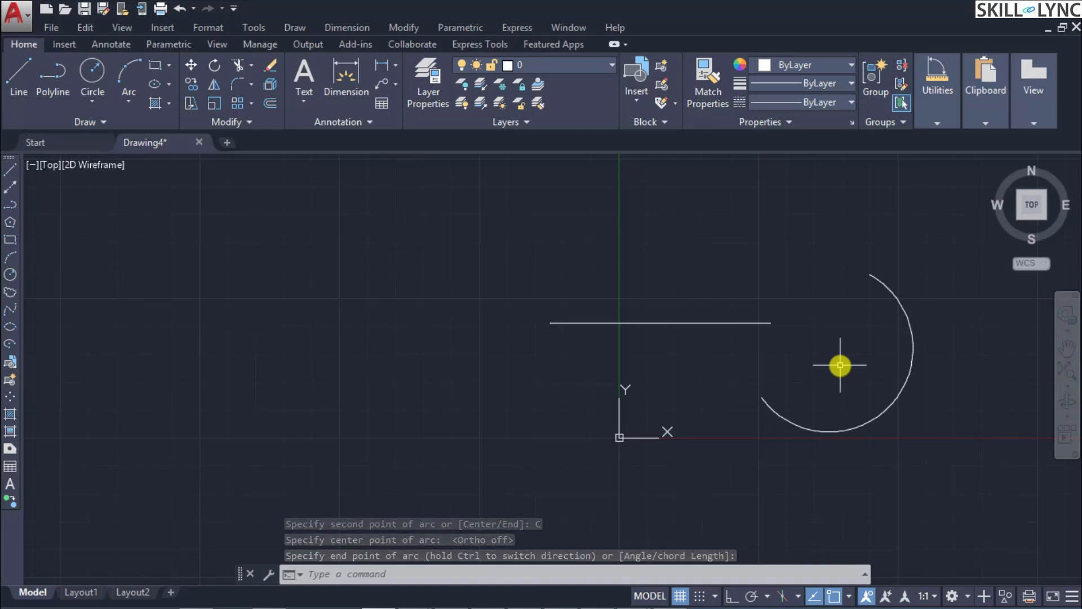
type("JOIN")
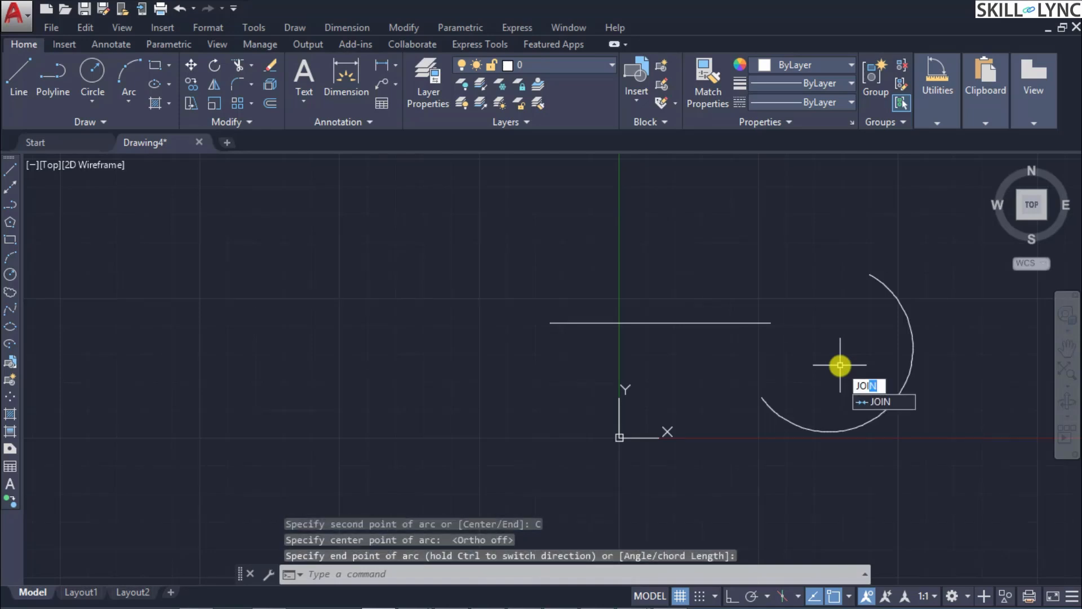
key("Return")
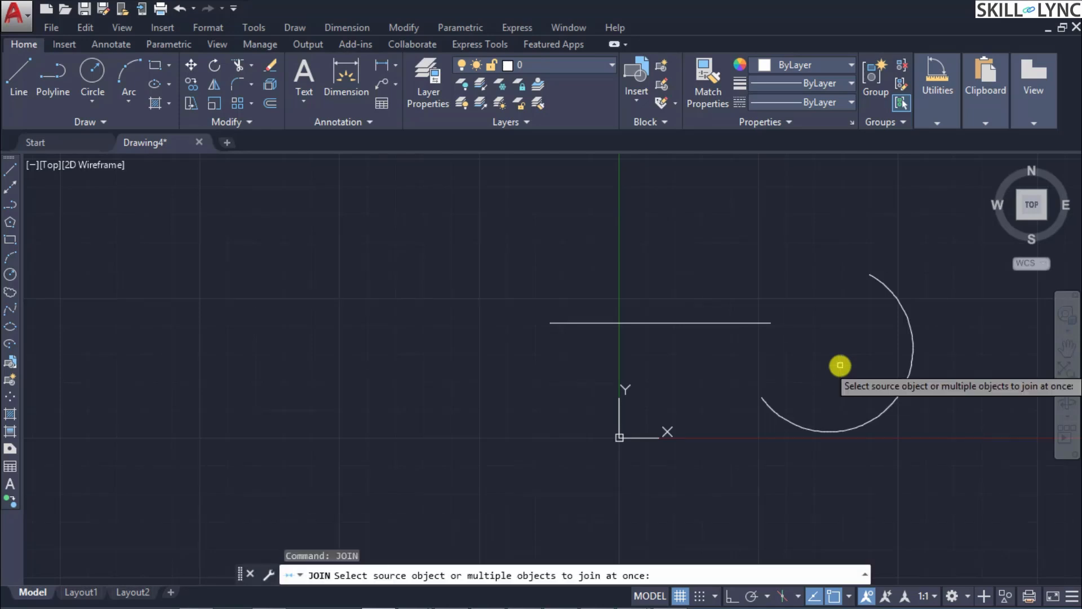
left_click(899, 392)
key("Return")
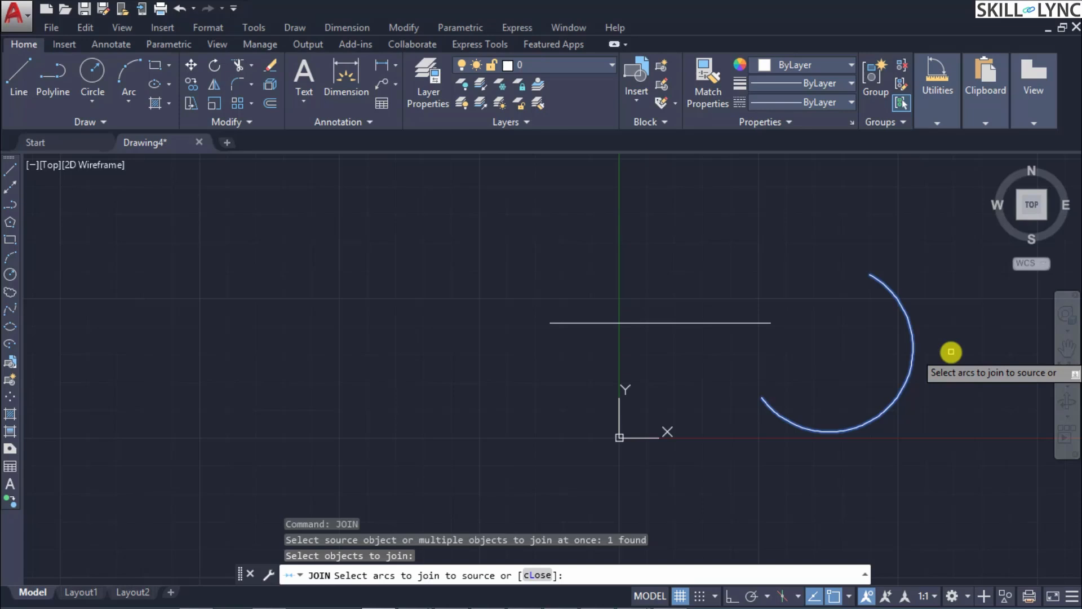
type("CL")
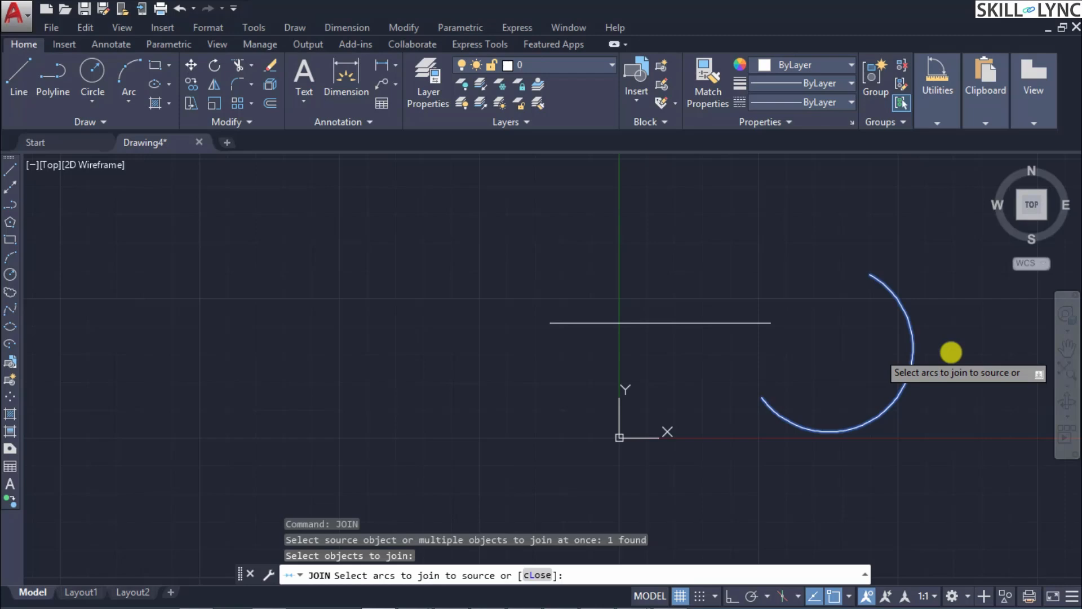
key("Return")
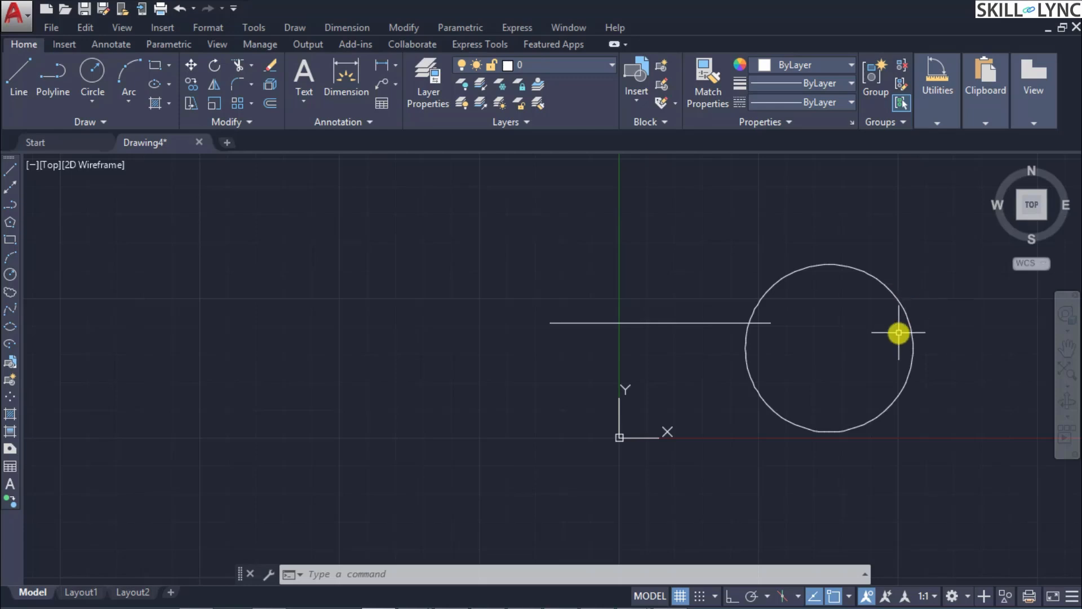
key("ctrl+z")
Step: Try to join the arc with the separate horizontal line, and select the arc to check it
type("j")
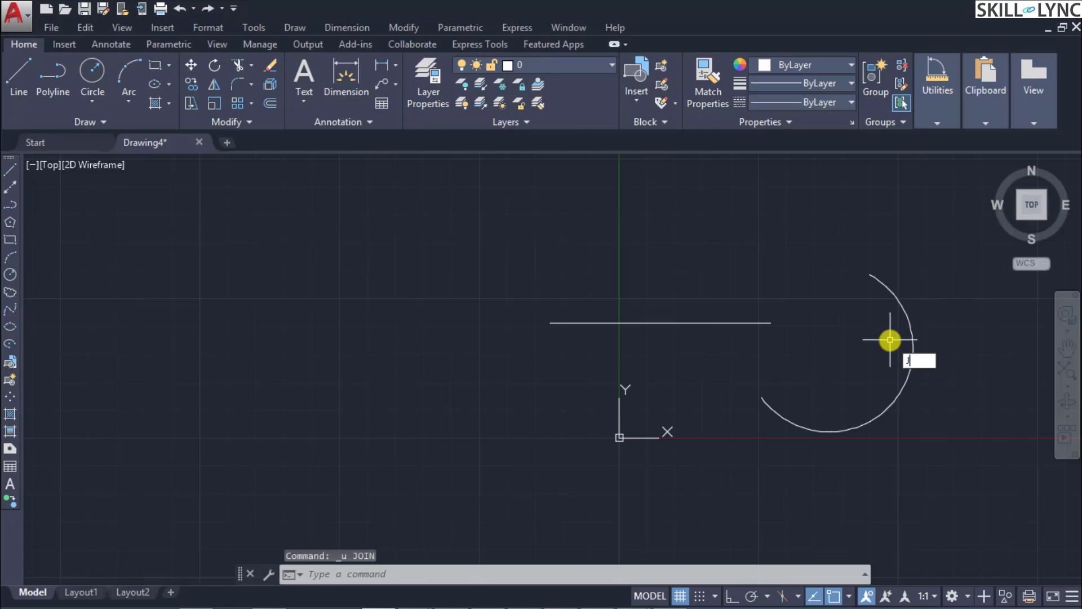
key("Return")
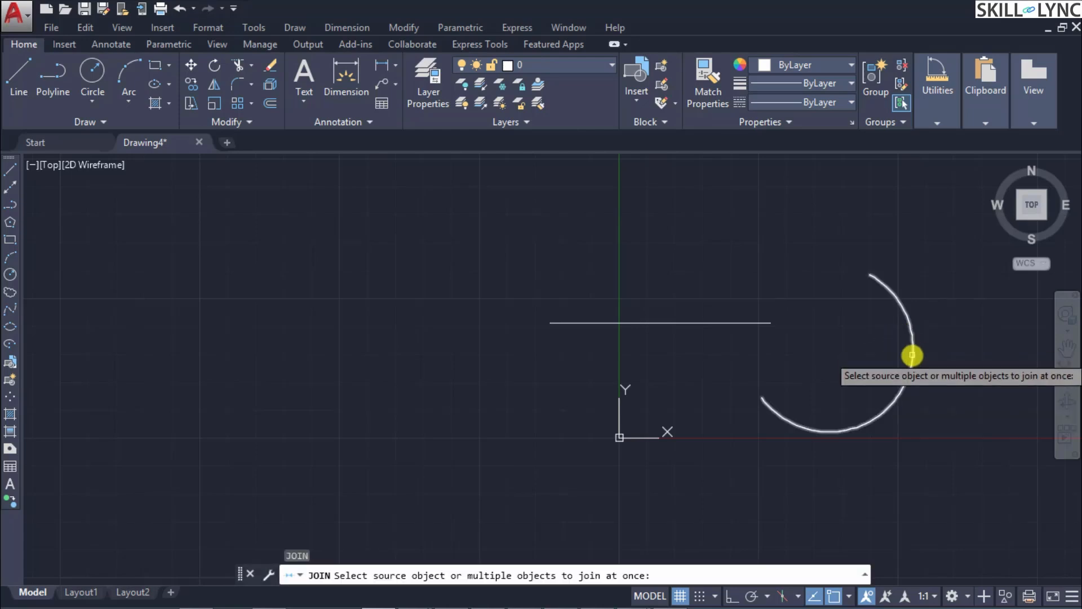
left_click(912, 355)
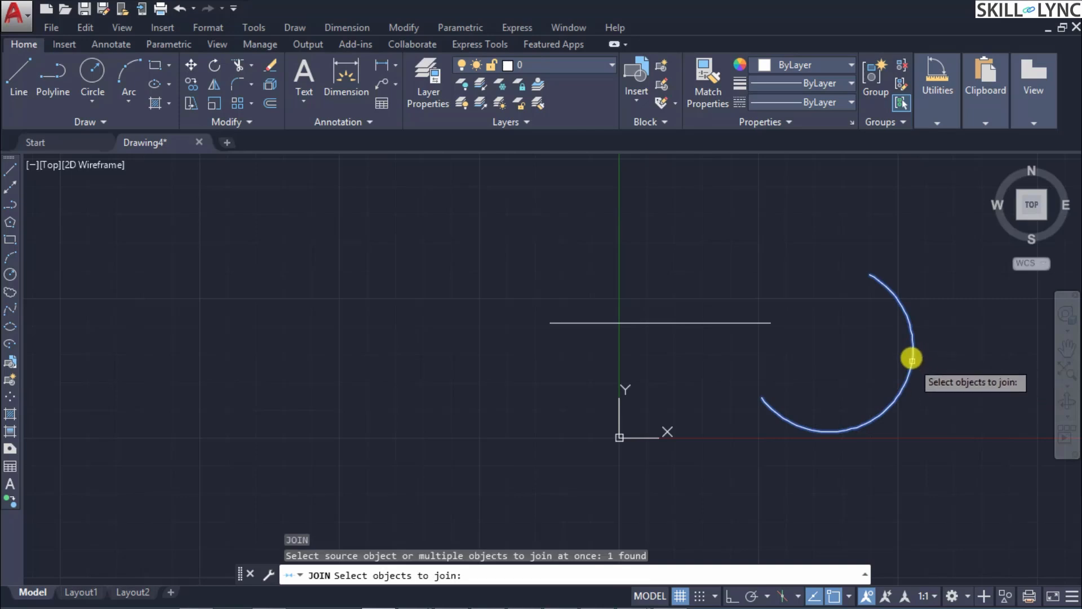
left_click(742, 323)
key("Return")
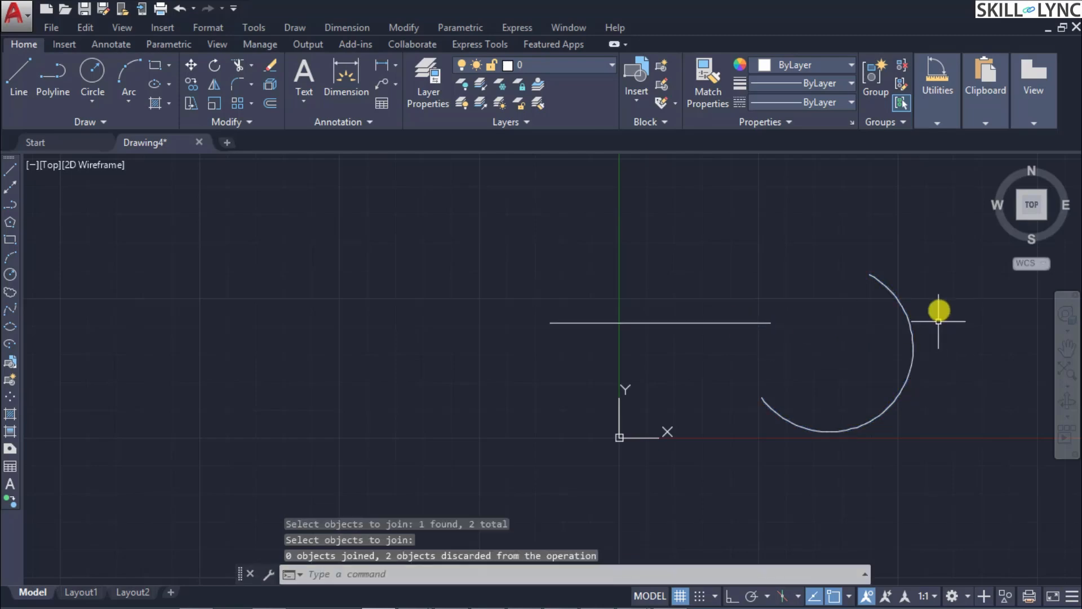
left_click(894, 296)
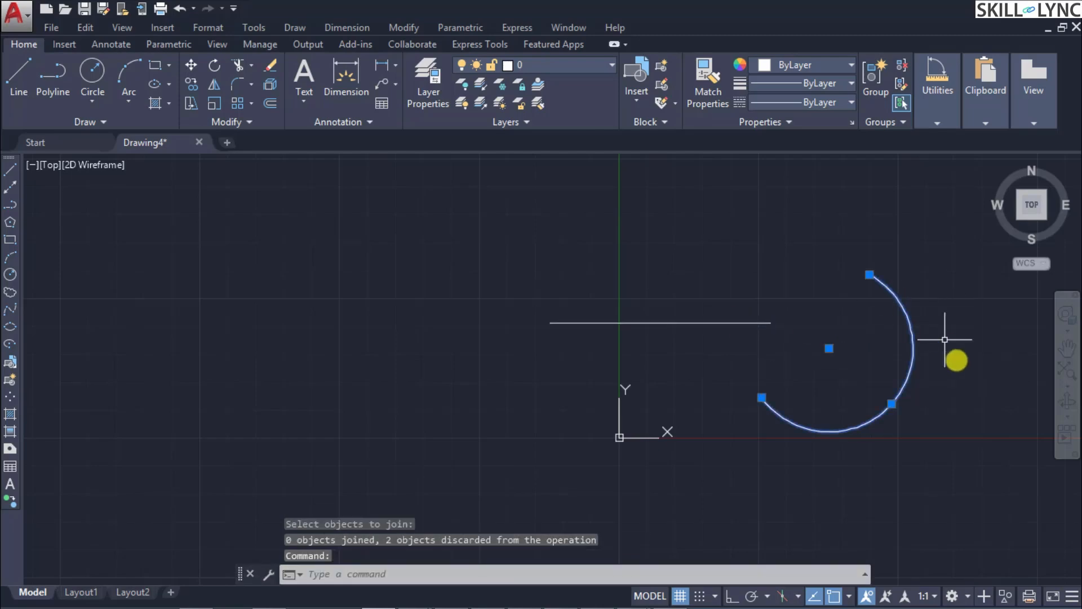
key("Escape")
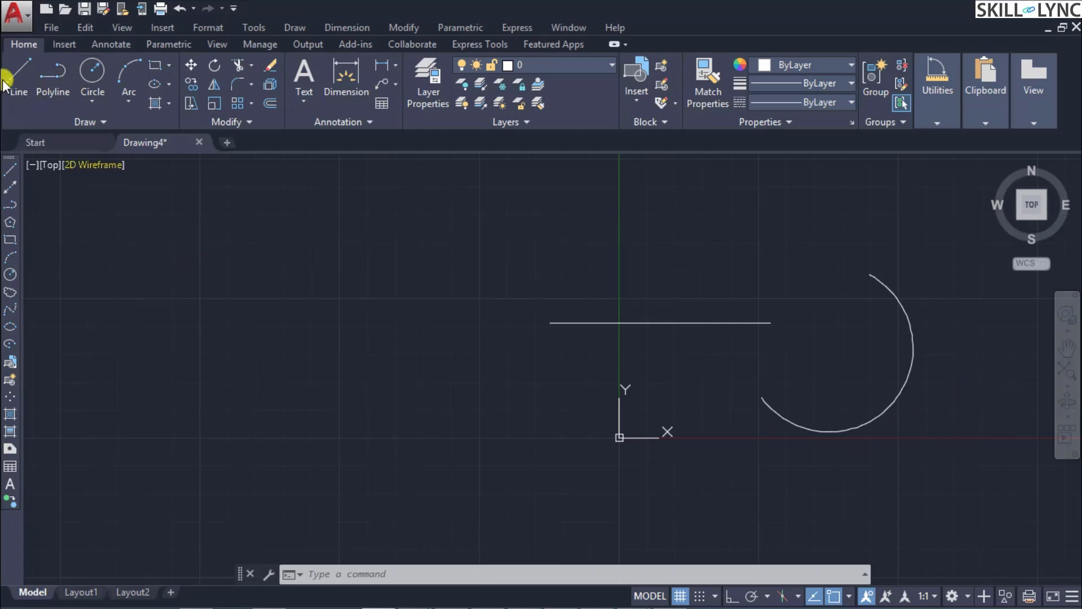
Step: Draw a rectangle about 375 by 190 units in the empty area left of the horizontal line
type("REC")
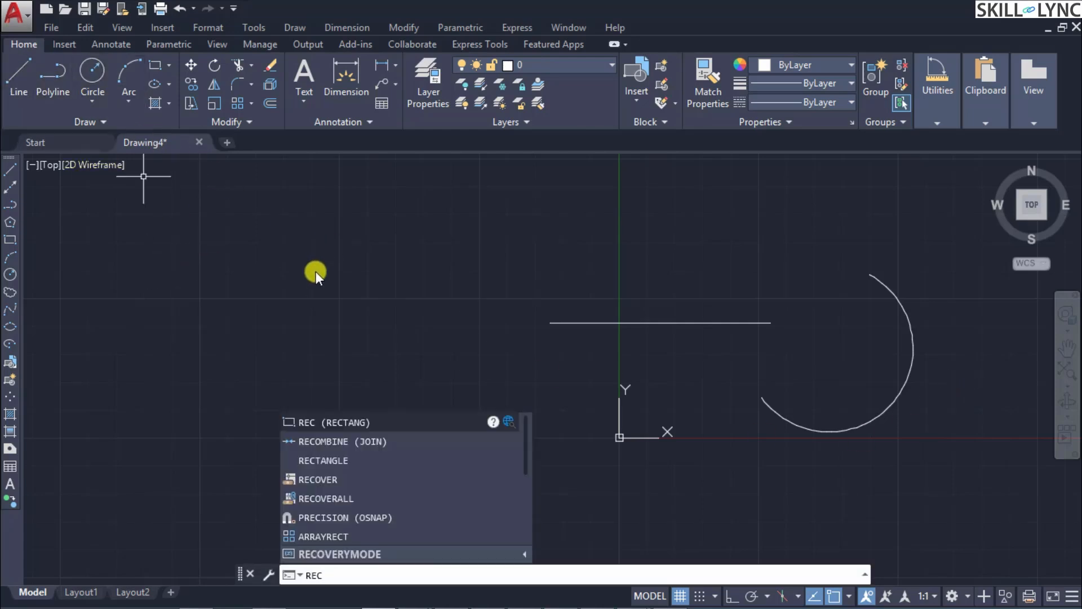
key("Return")
left_click(244, 248)
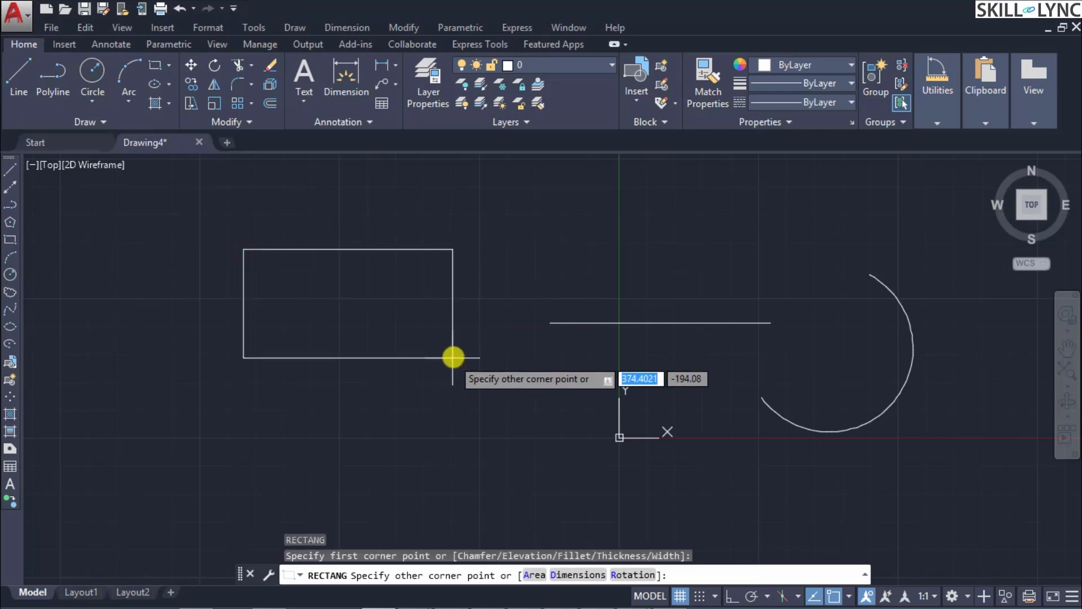
left_click(455, 356)
key("Escape")
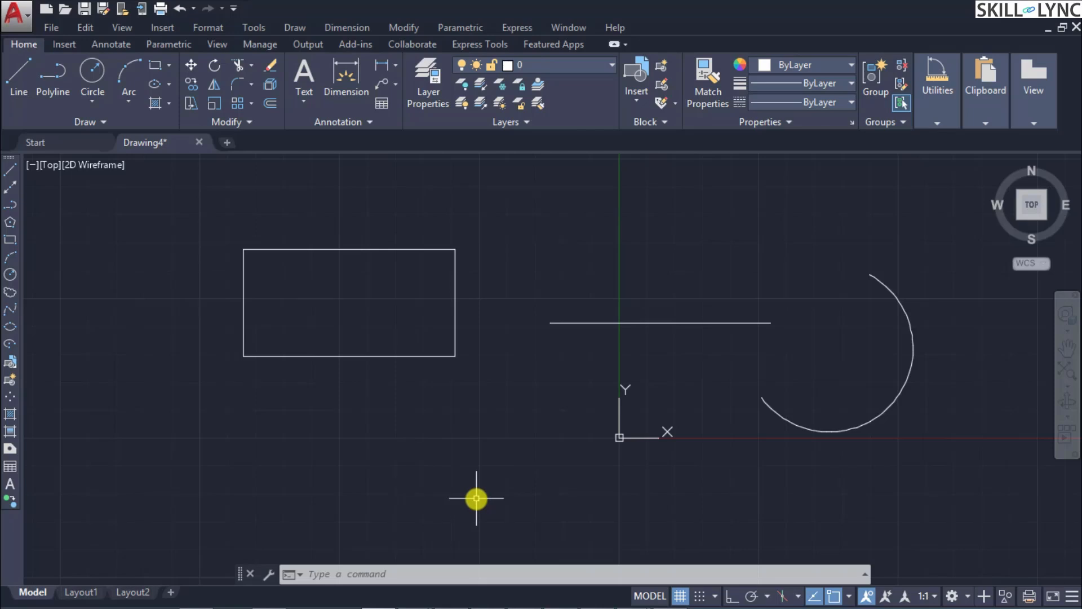
Step: Scale the rectangle by a factor of 0.5 about its lower-left corner
type("SC")
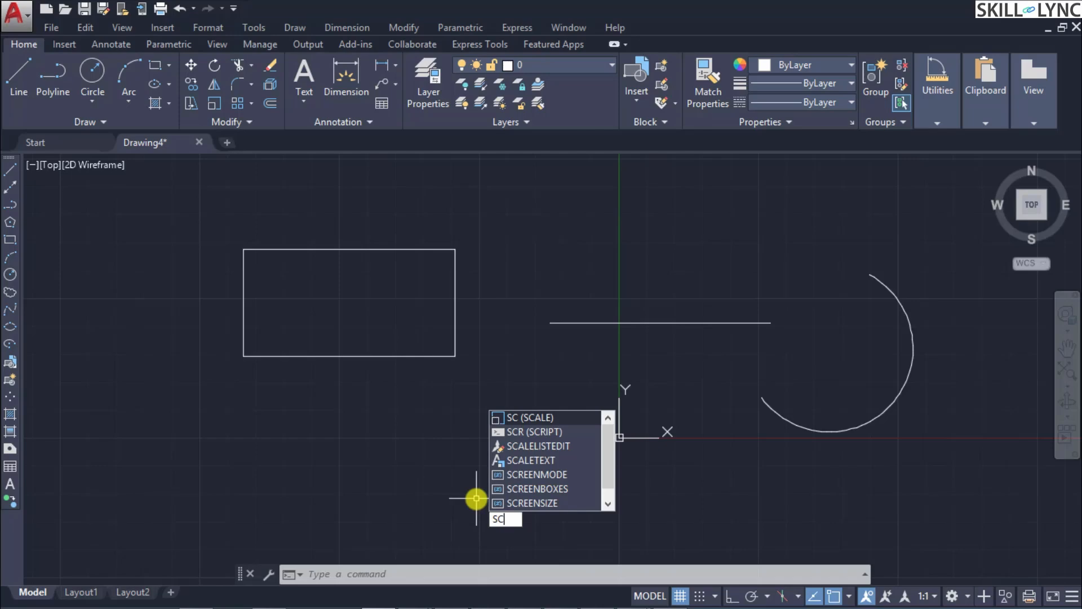
key("Return")
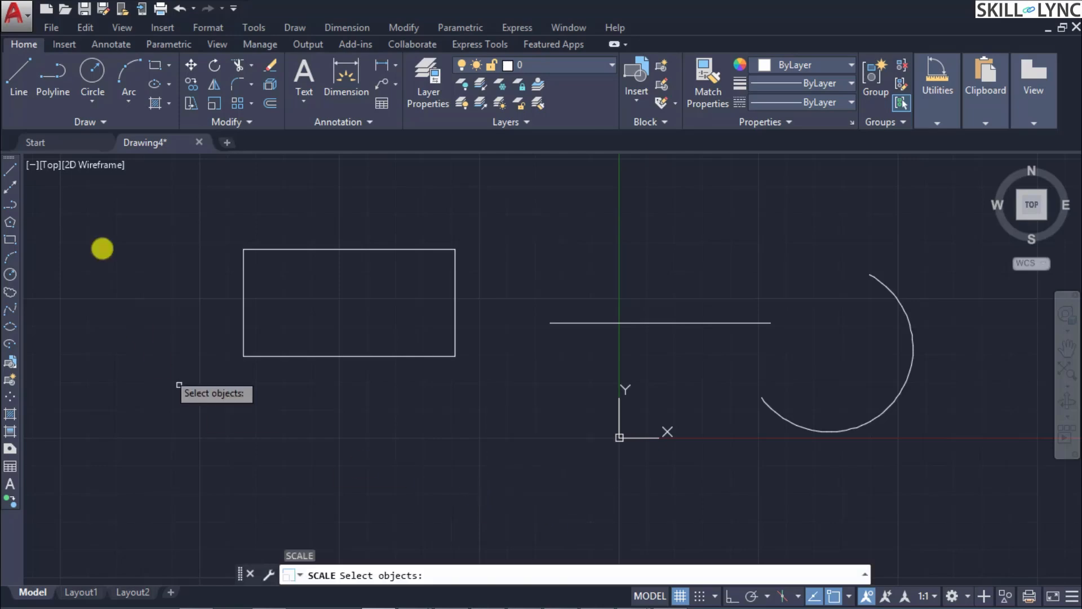
left_click(176, 214)
left_click(510, 414)
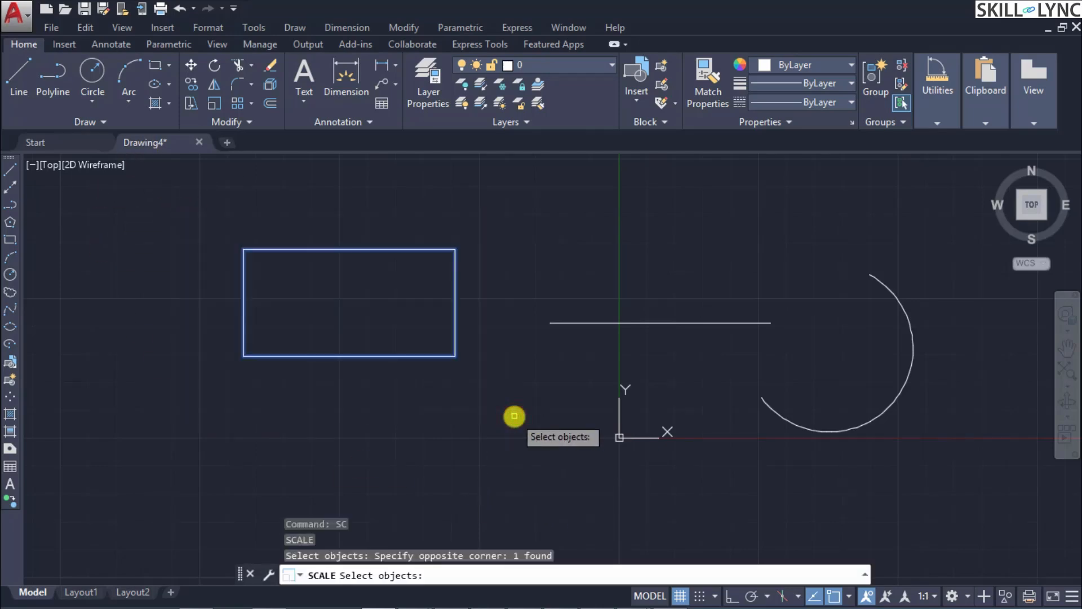
key("Return")
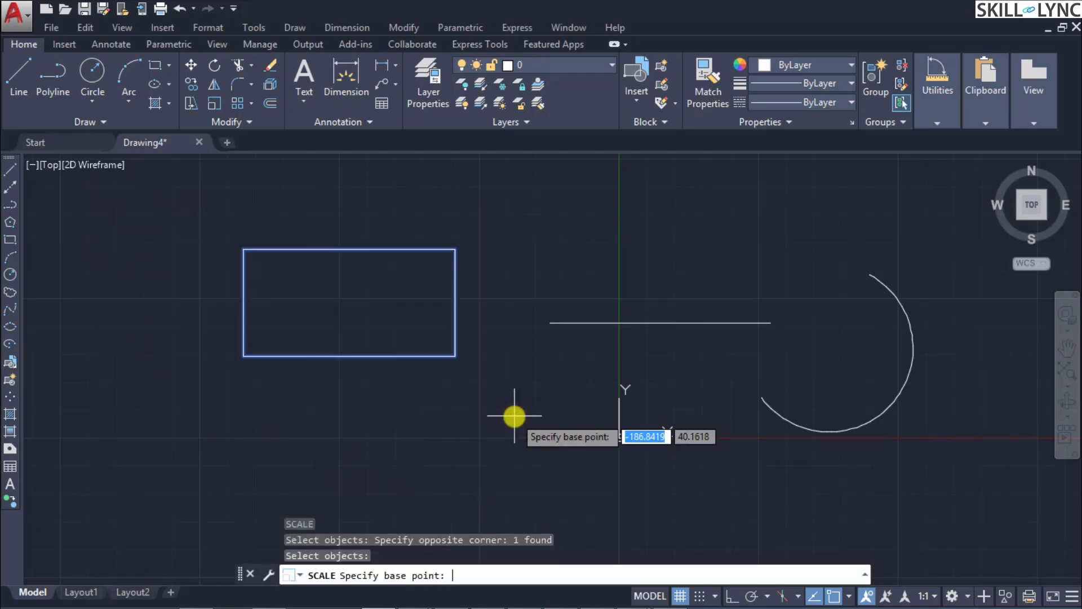
left_click(243, 355)
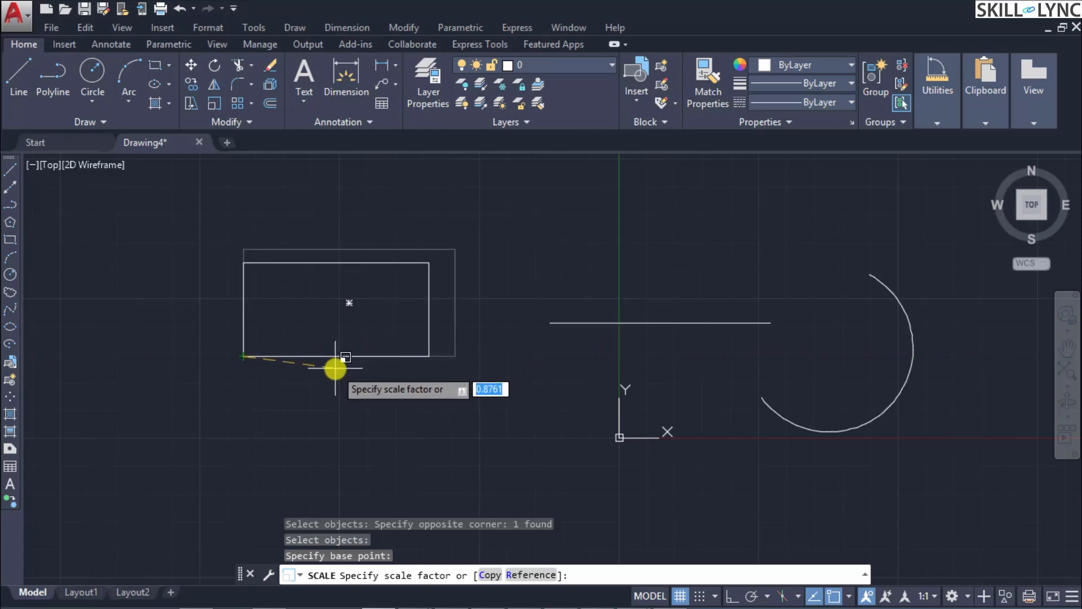
type("0.5X")
key("Return")
type("0.5")
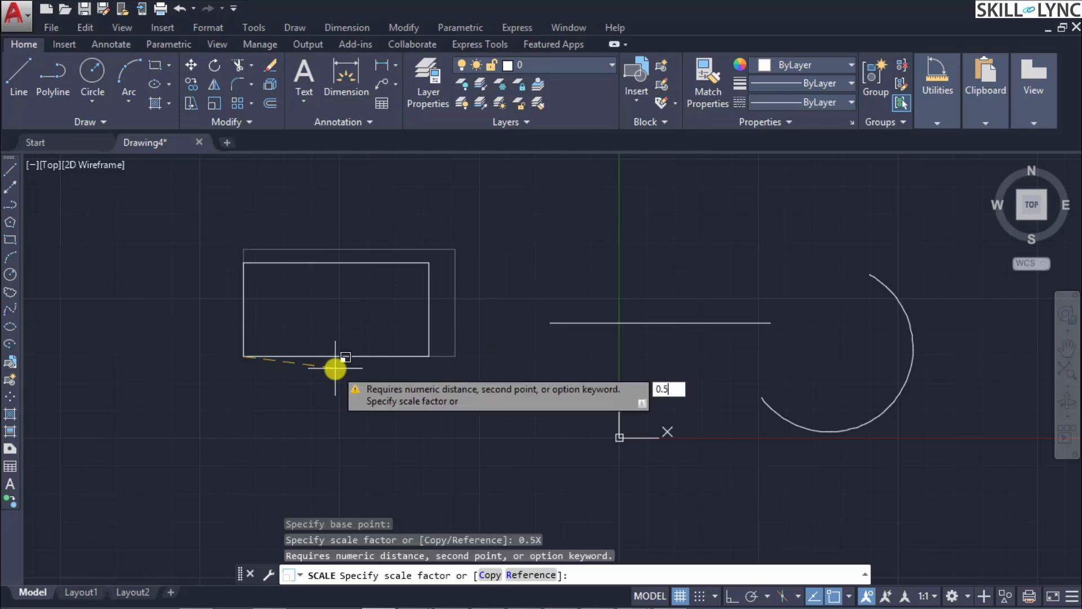
key("Return")
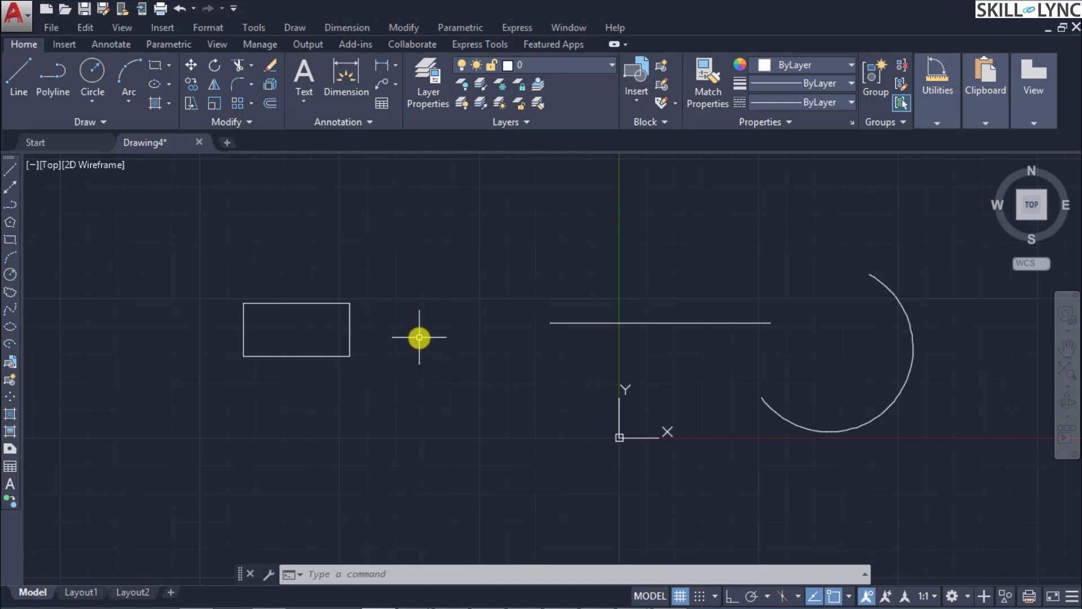
Step: Create an enlarged copy of the small rectangle with Scale's Copy option, based at its lower-left corner and sized by a freely picked point
type("sc")
key("Return")
left_click(208, 280)
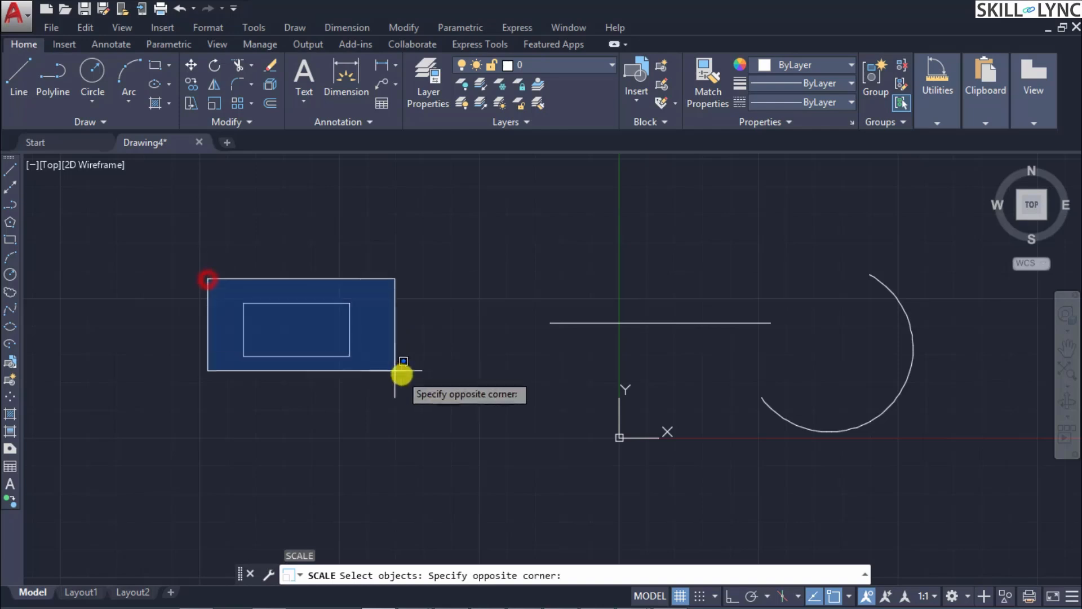
left_click(401, 378)
key("Return")
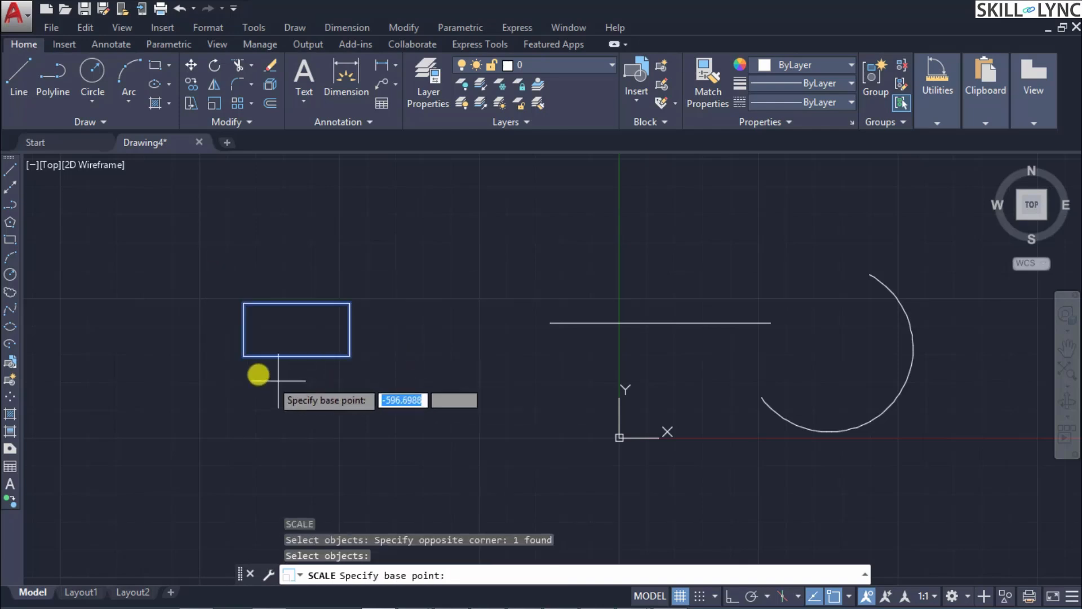
left_click(242, 357)
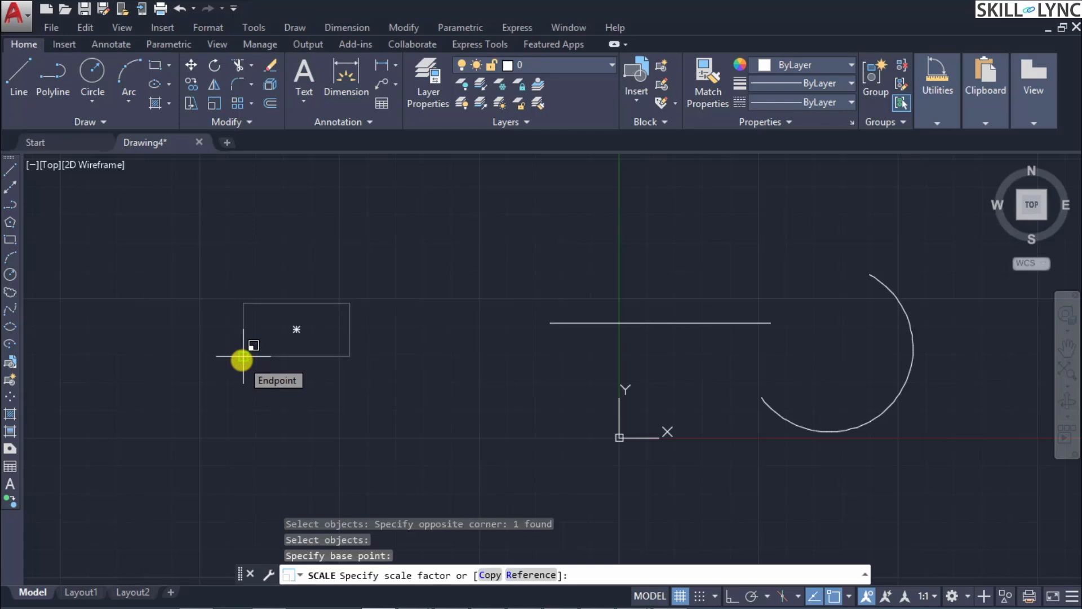
type("c")
key("Return")
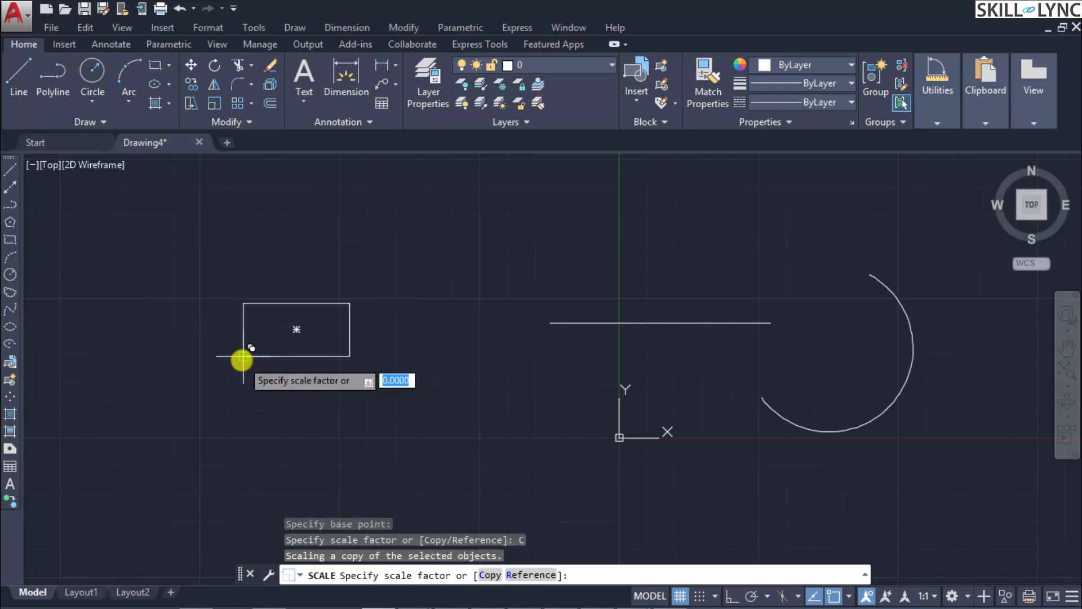
left_click(378, 335)
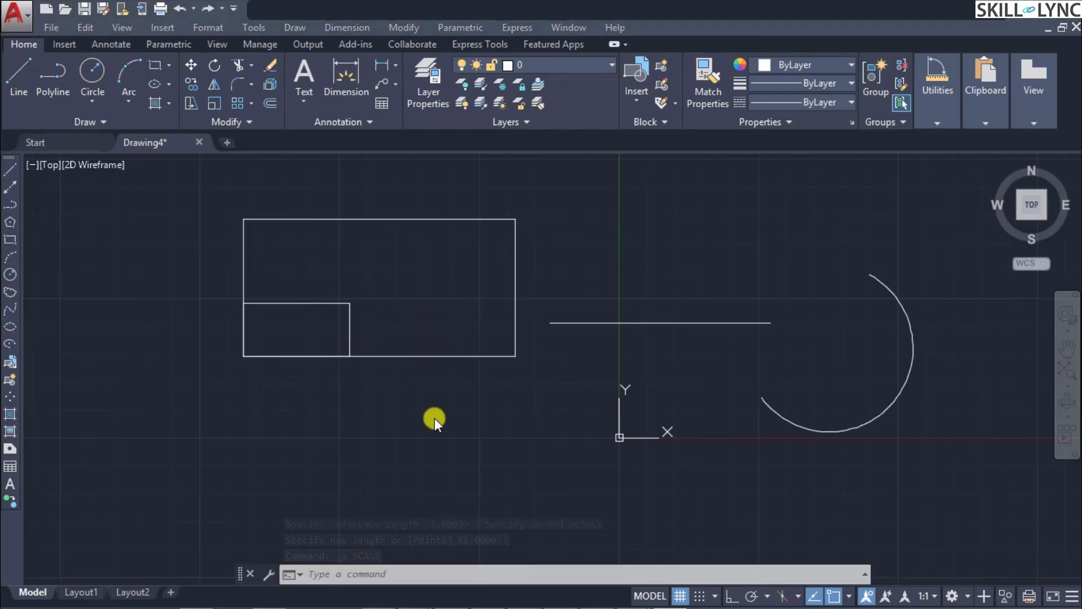
Step: Scale the small rectangle from its lower-left corner by Reference, using its left edge as reference length and a higher point for the new length
type("sc")
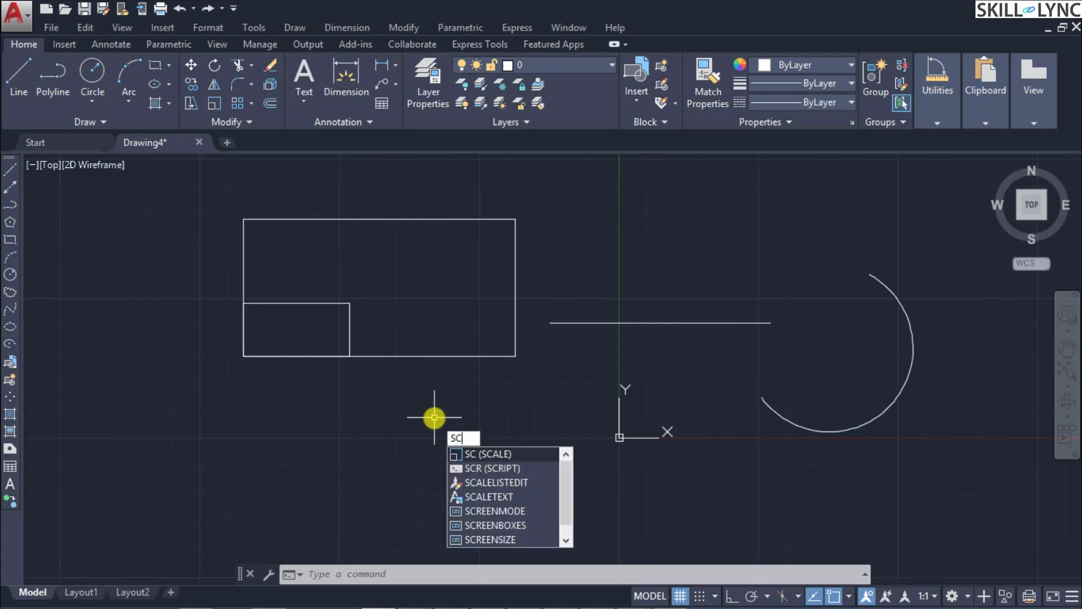
key("Return")
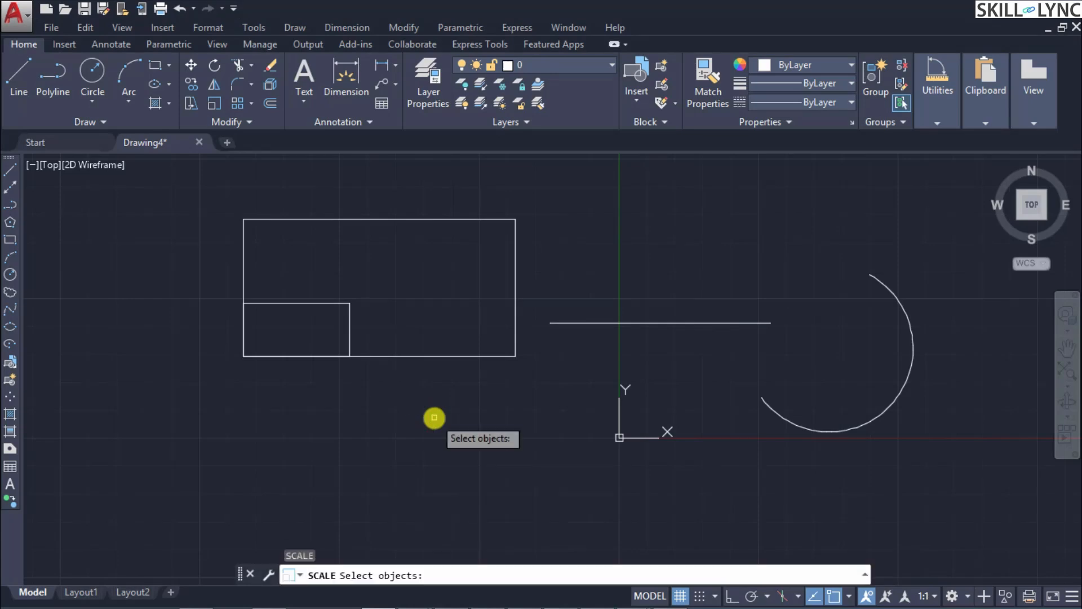
left_click(350, 315)
key("Return")
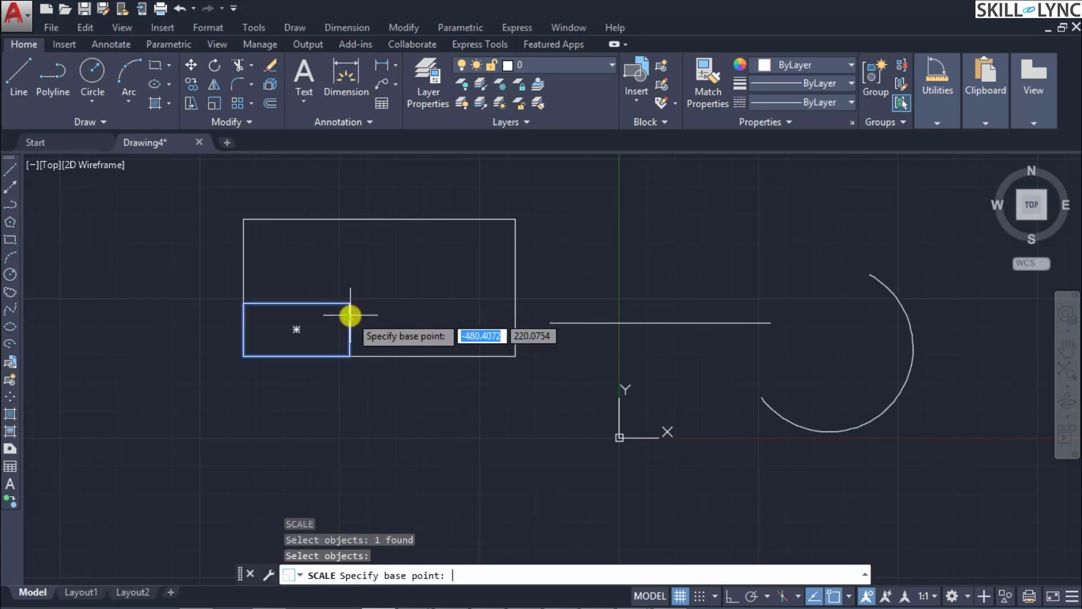
left_click(240, 356)
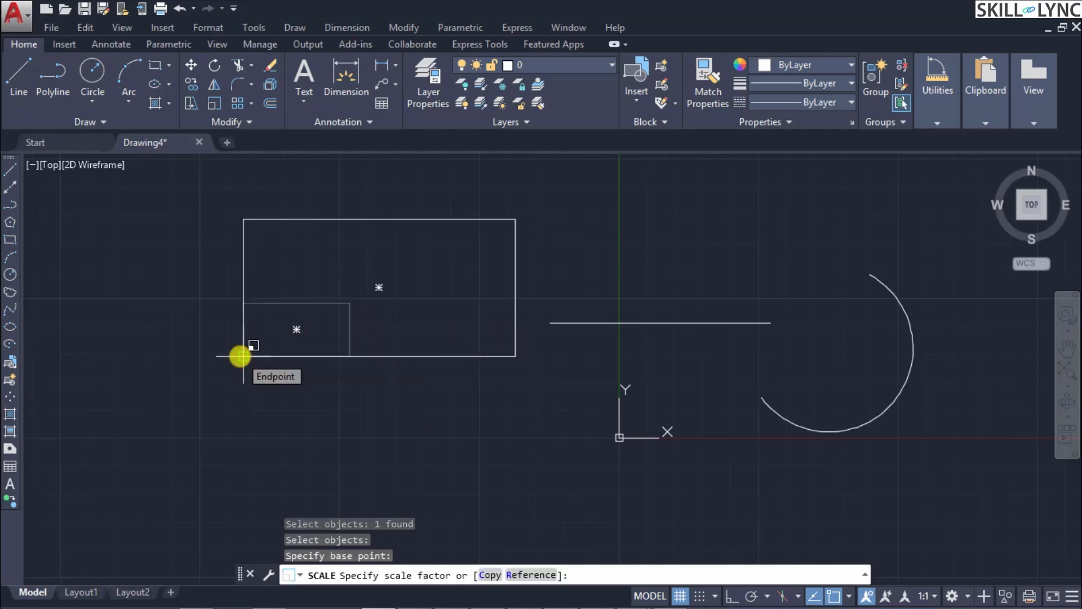
type("R")
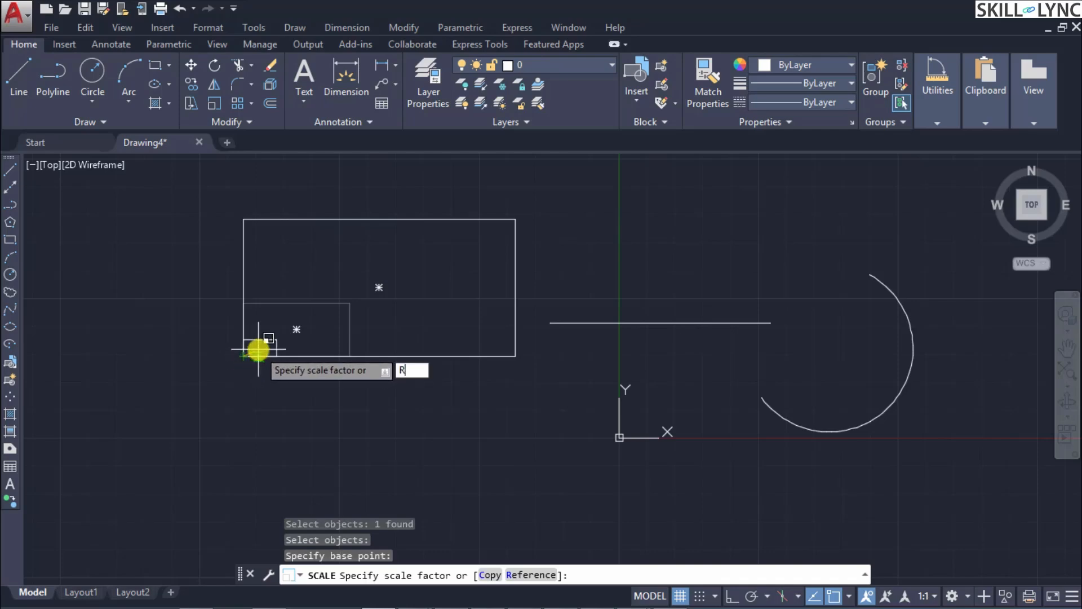
key("Return")
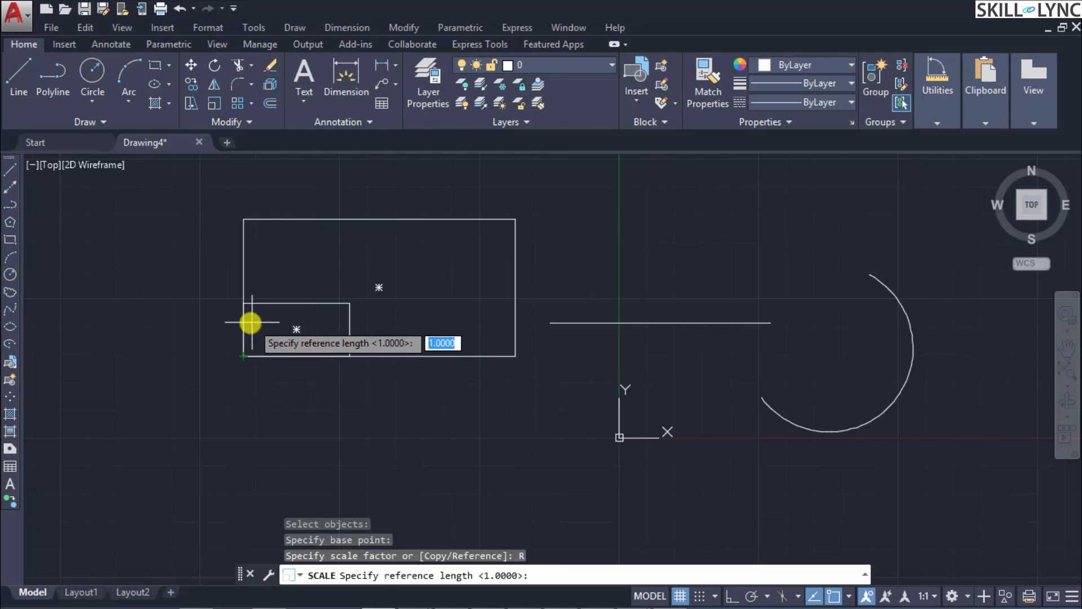
left_click(242, 355)
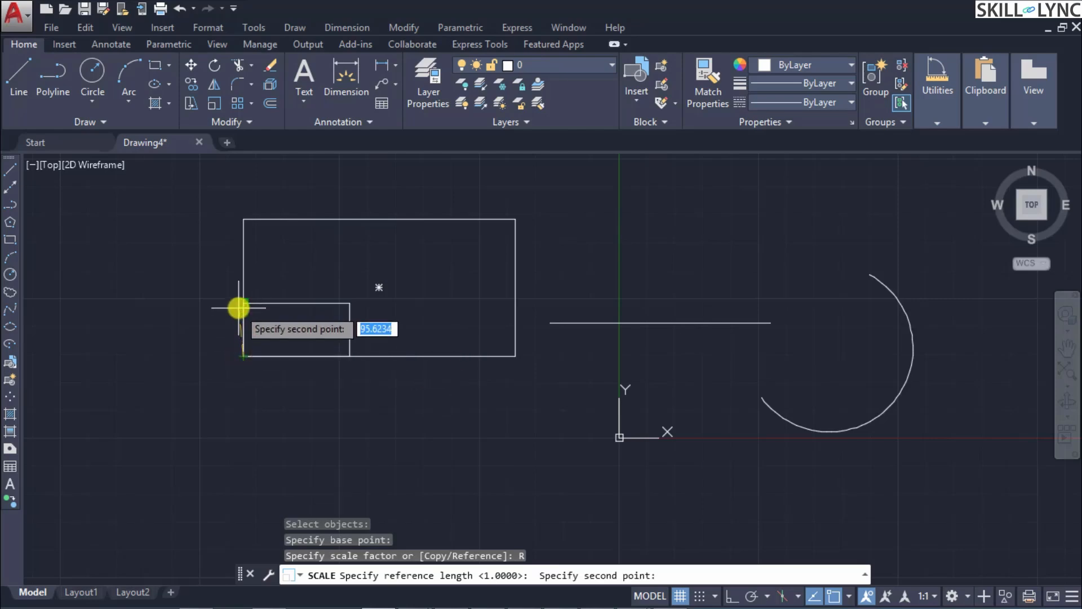
left_click(242, 304)
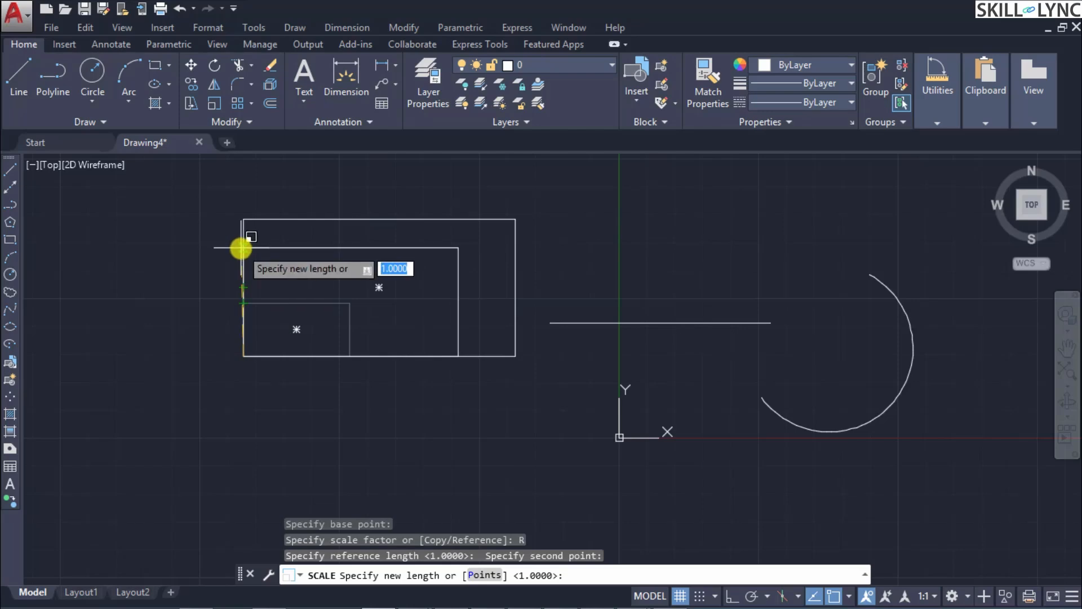
left_click(243, 247)
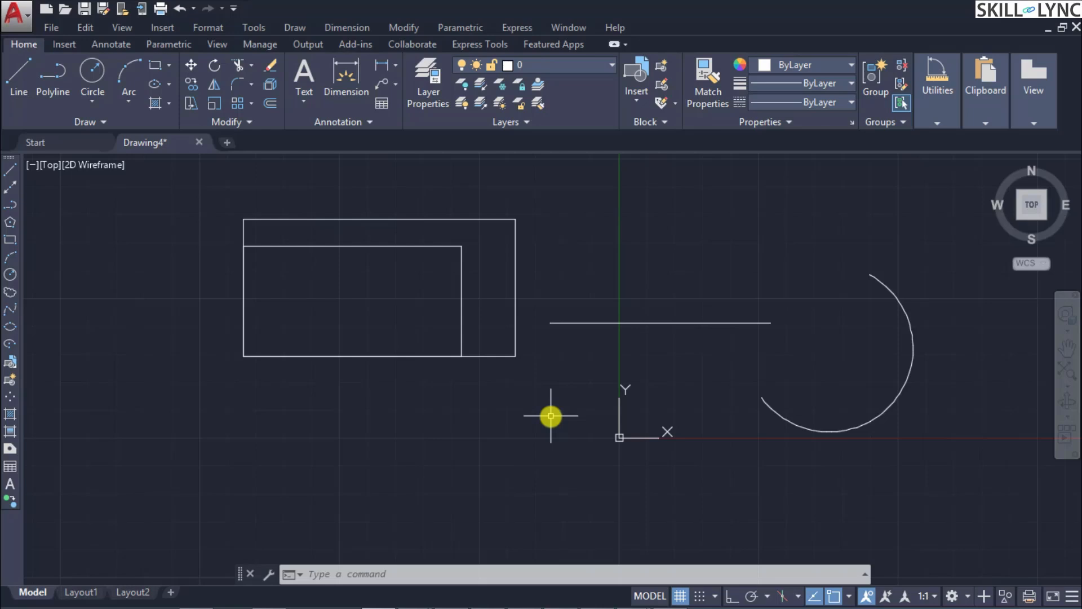
Step: Rotate a copy of the inner rectangle by 45 degrees about its lower-left corner
type("RO")
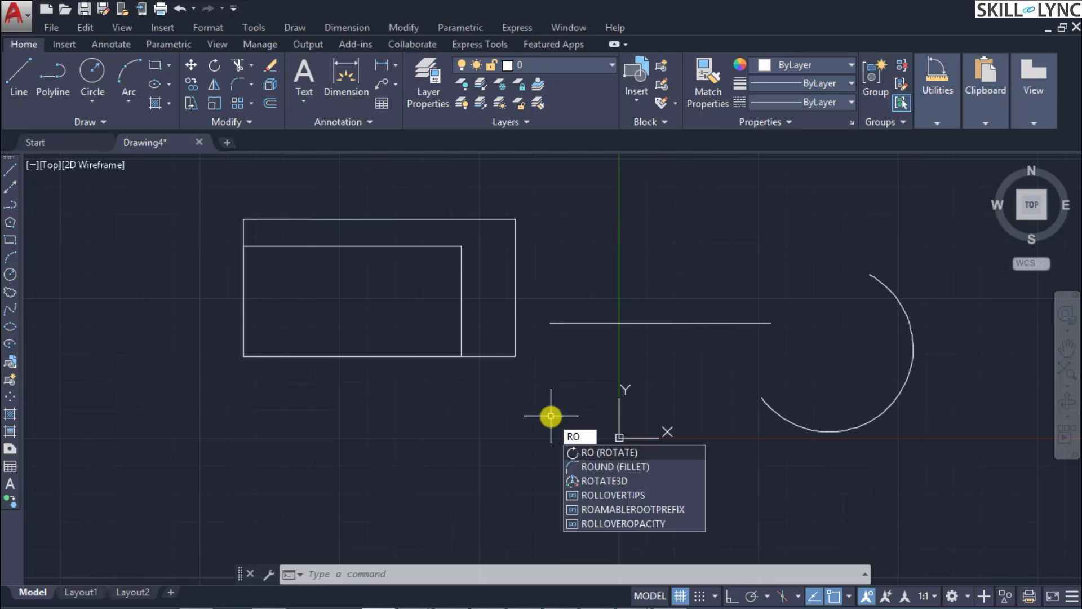
key("Return")
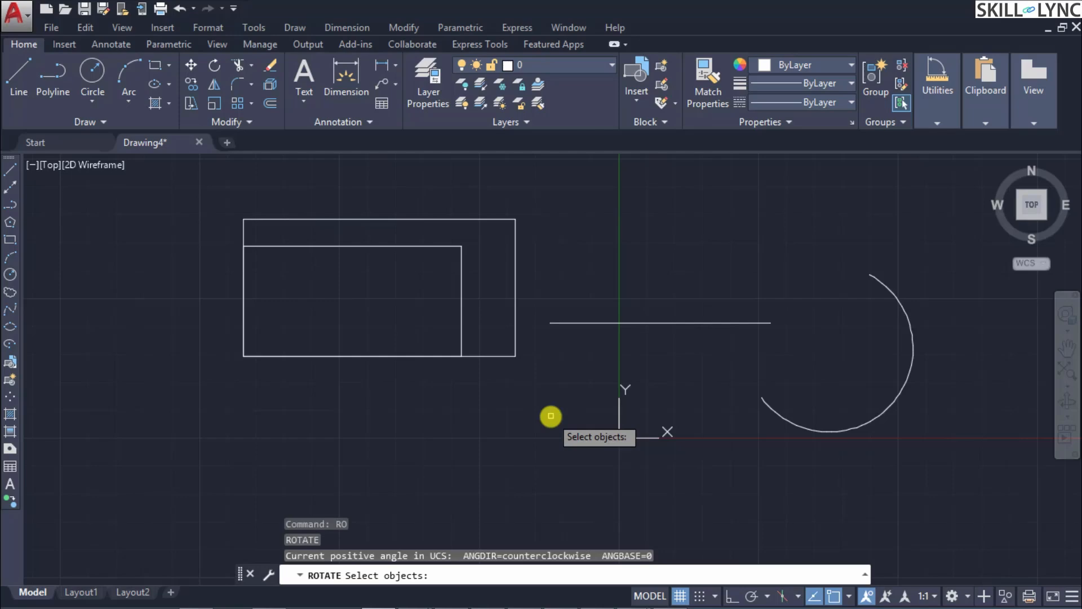
left_click(300, 244)
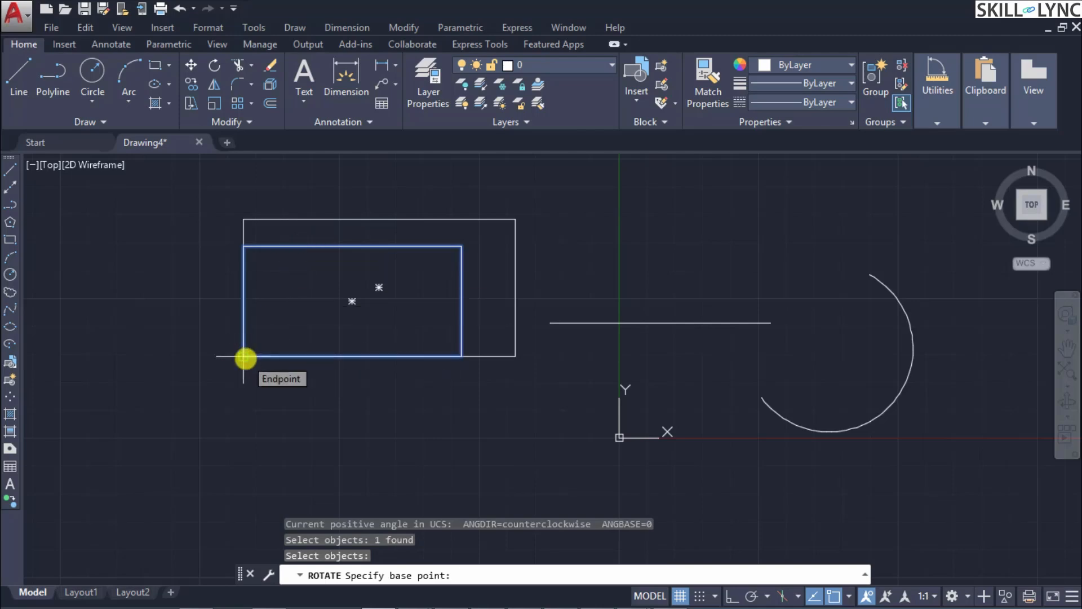
left_click(244, 356)
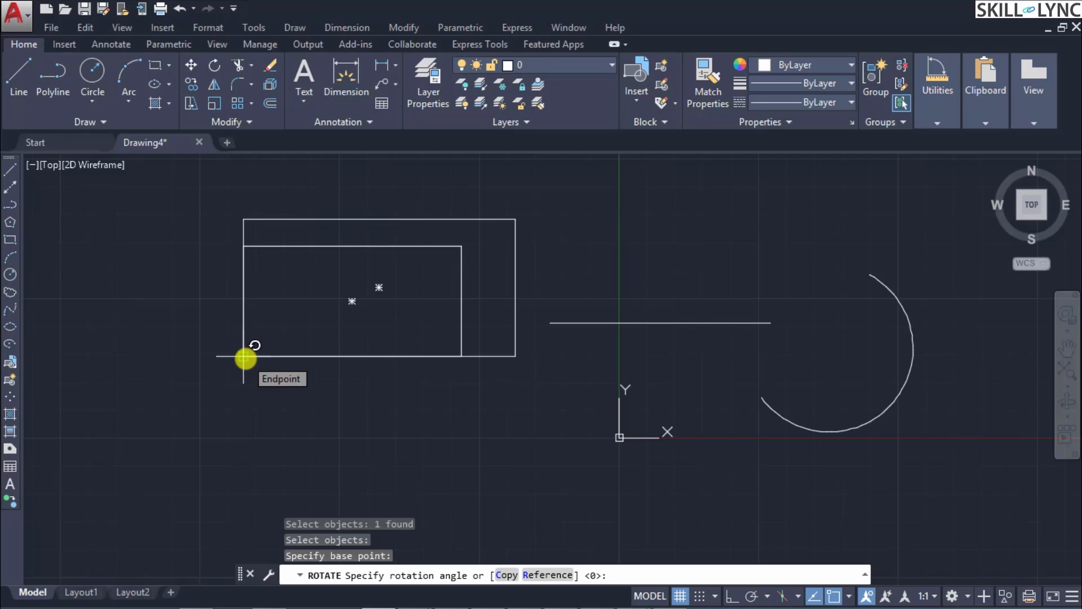
type("C")
key("Return")
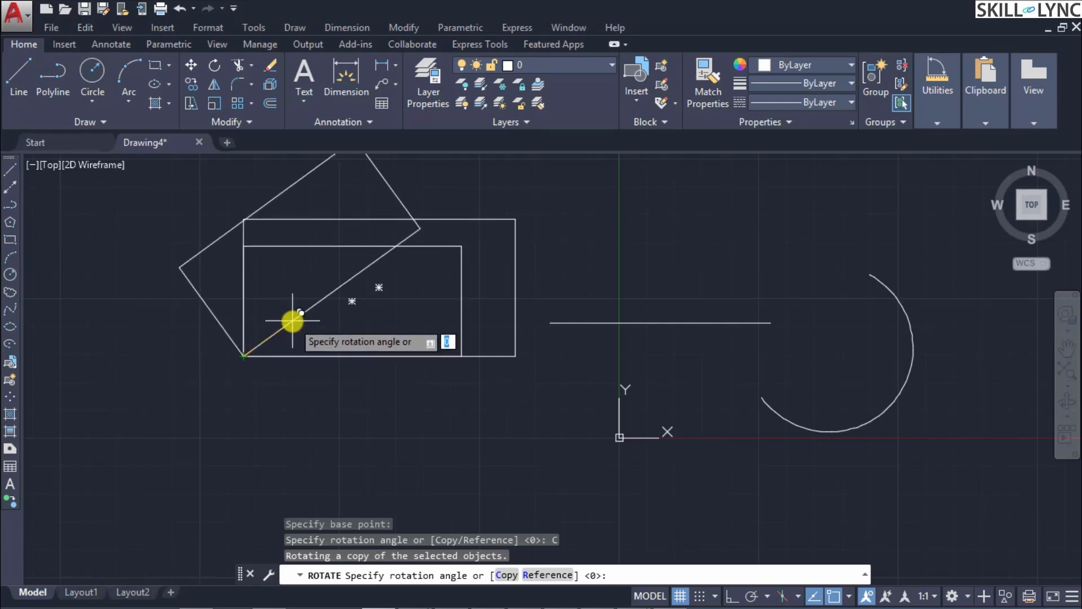
type("45")
key("Return")
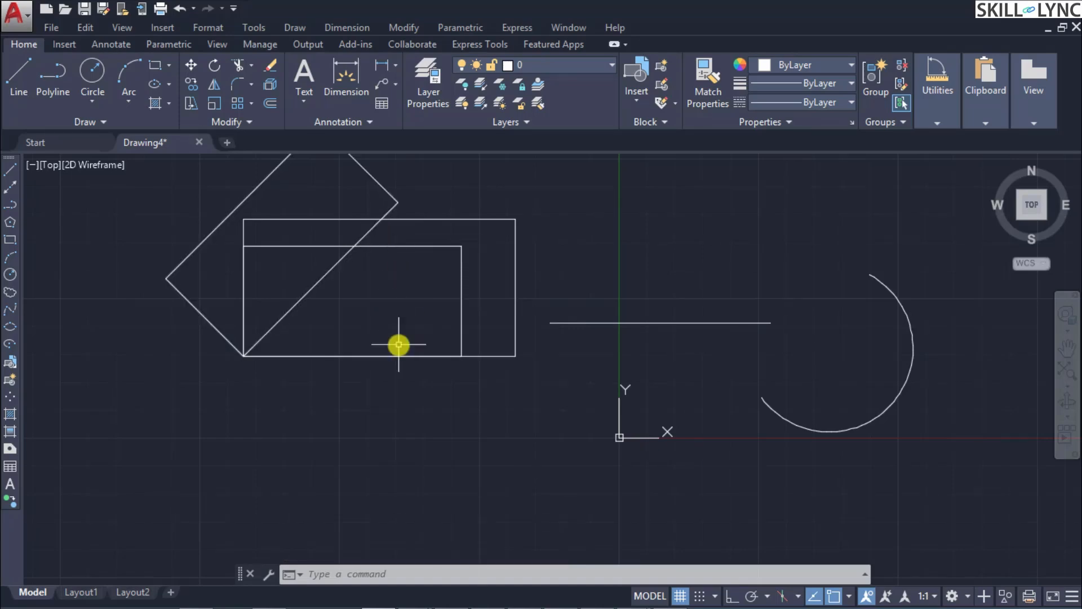
Step: Rotate the inner rectangle about its lower-left corner by Reference, using its bottom edge as reference and a picked point below the 45-degree copy
type("ROTATE")
key("Return")
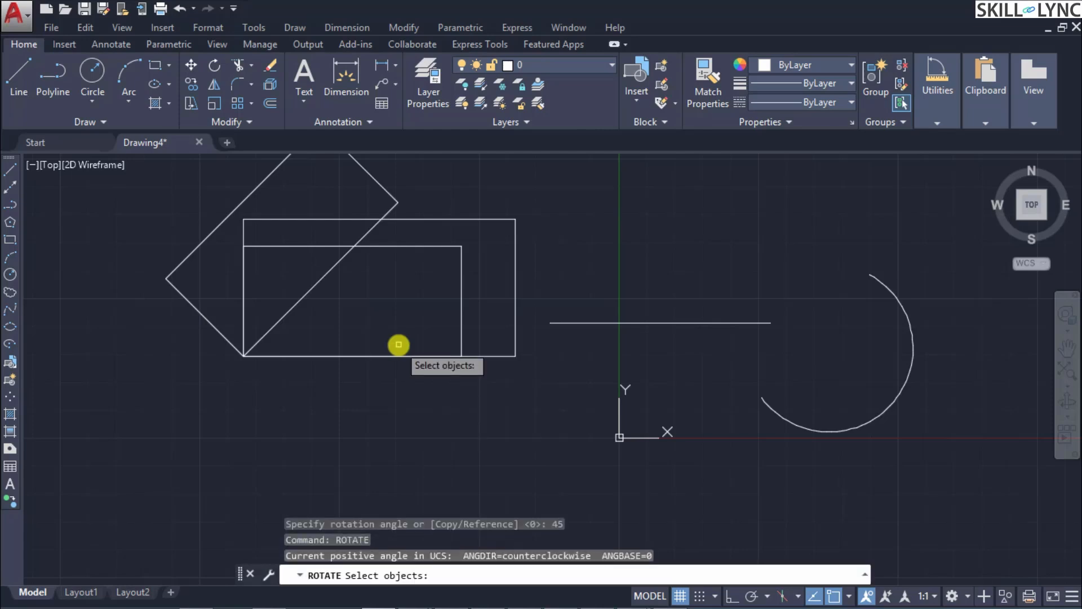
left_click(460, 282)
key("Return")
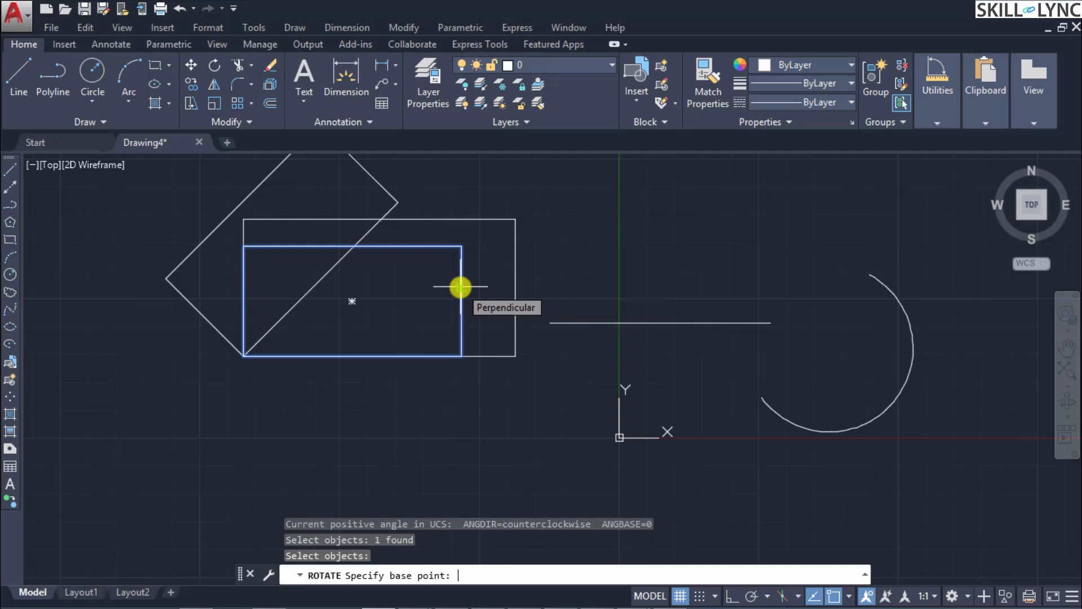
left_click(245, 359)
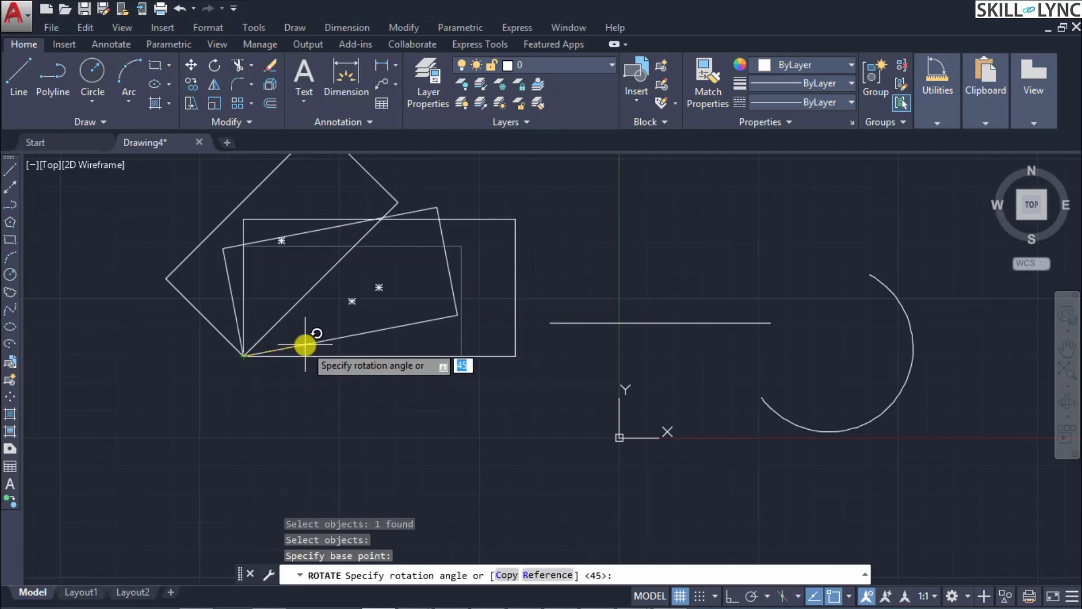
type("R")
key("Return")
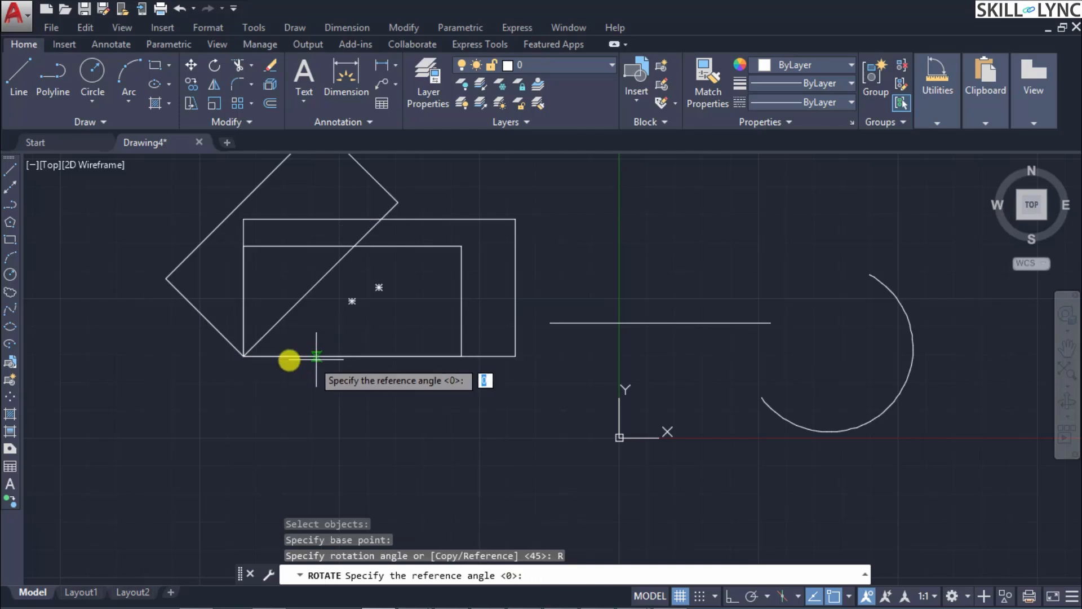
left_click(244, 357)
left_click(337, 354)
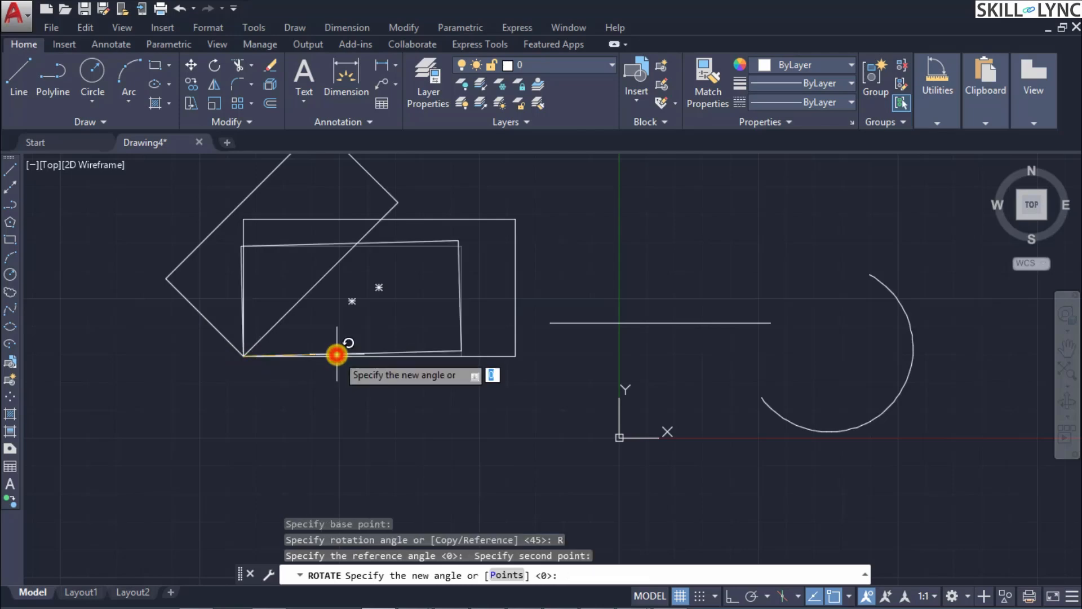
left_click(298, 319)
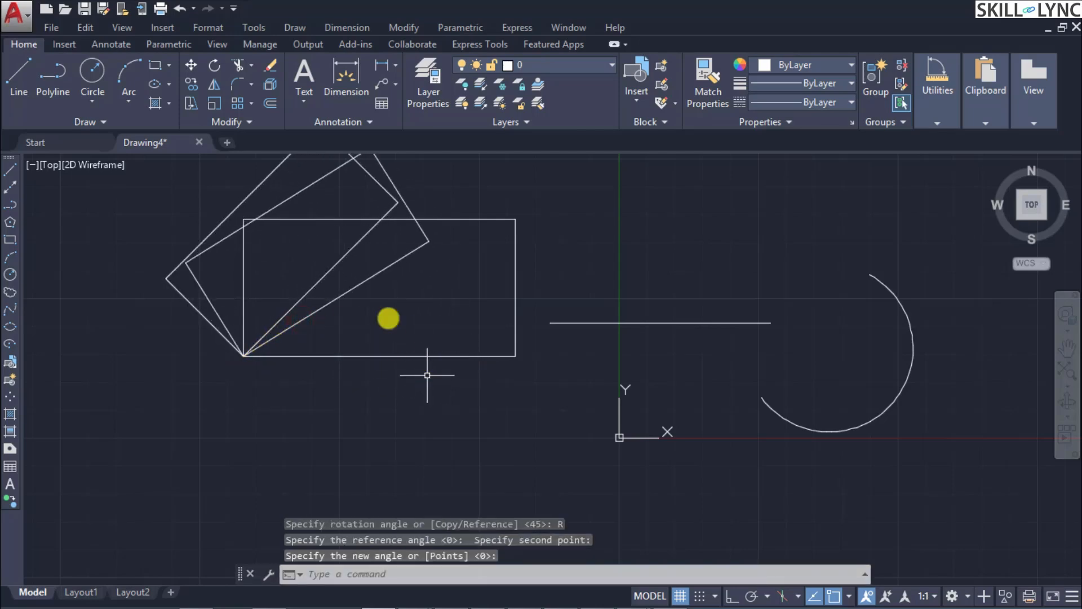